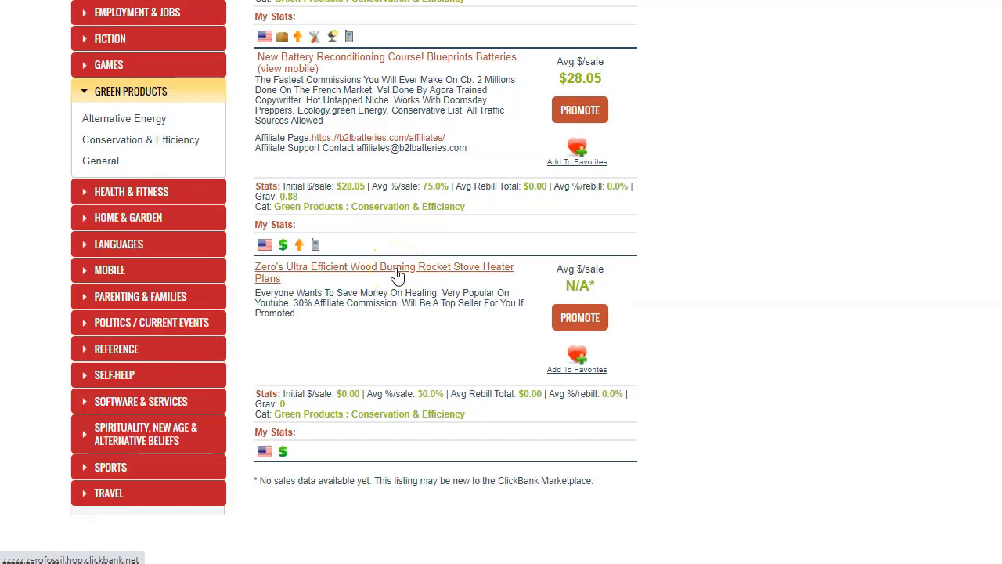
- Scroll back up and open the General and GREEN PRODUCTS listings in ClickBank's category sidebar
scroll(398, 274, up, 3)
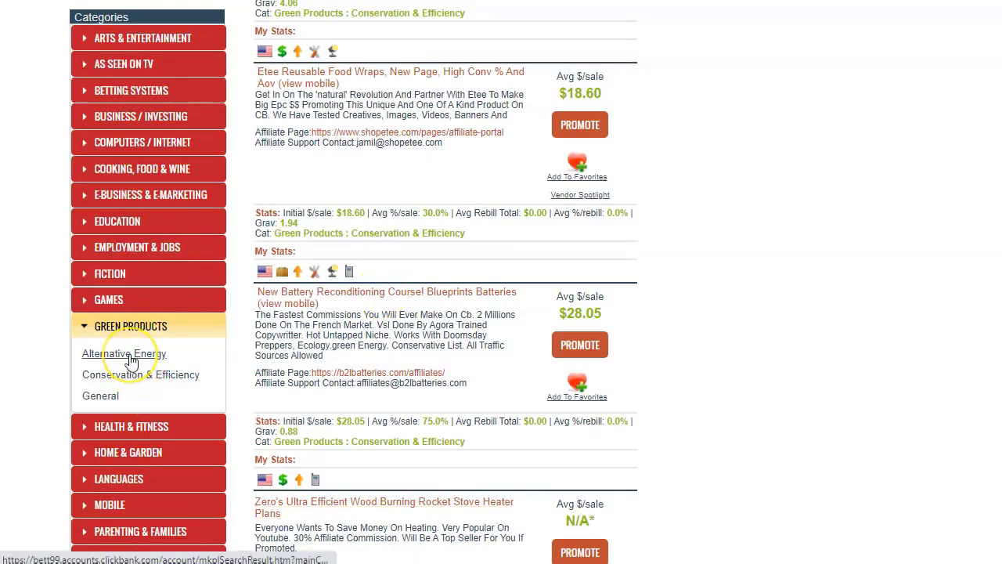
click(116, 399)
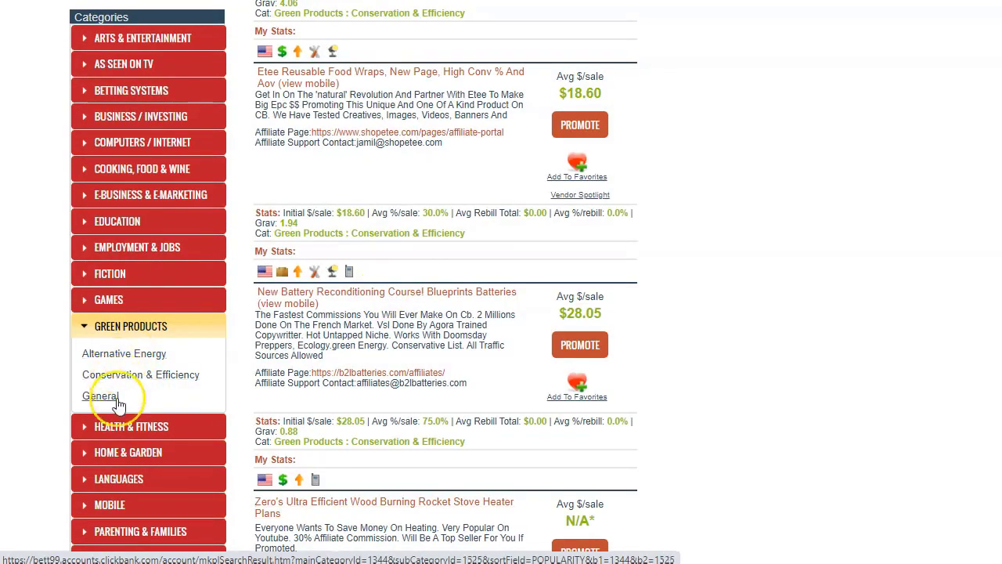
click(160, 333)
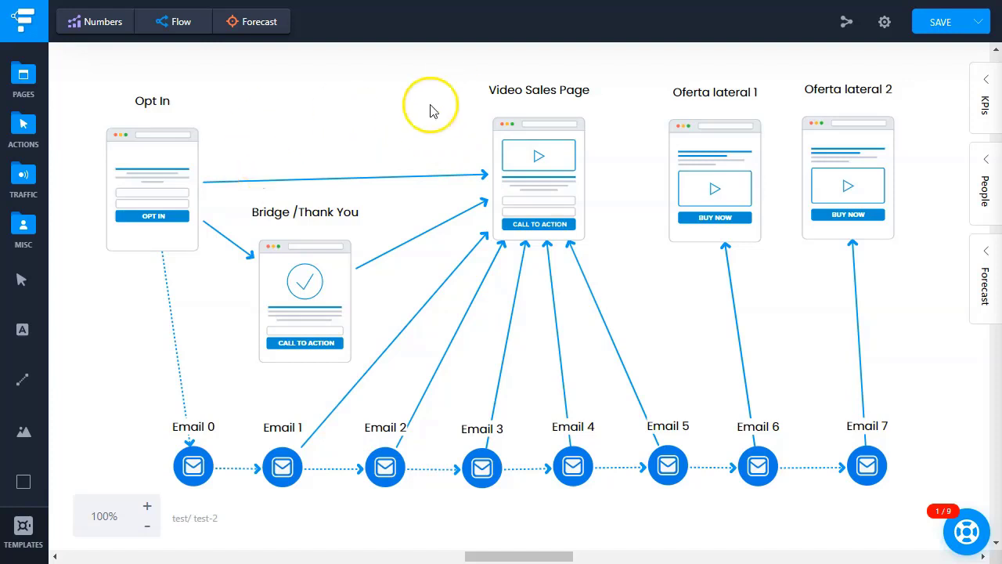
- Review the Funnelytics map of Opt In, Bridge/Thank You, Video Sales Page, Oferta lateral pages and Email 0–7
mouse_move(540, 469)
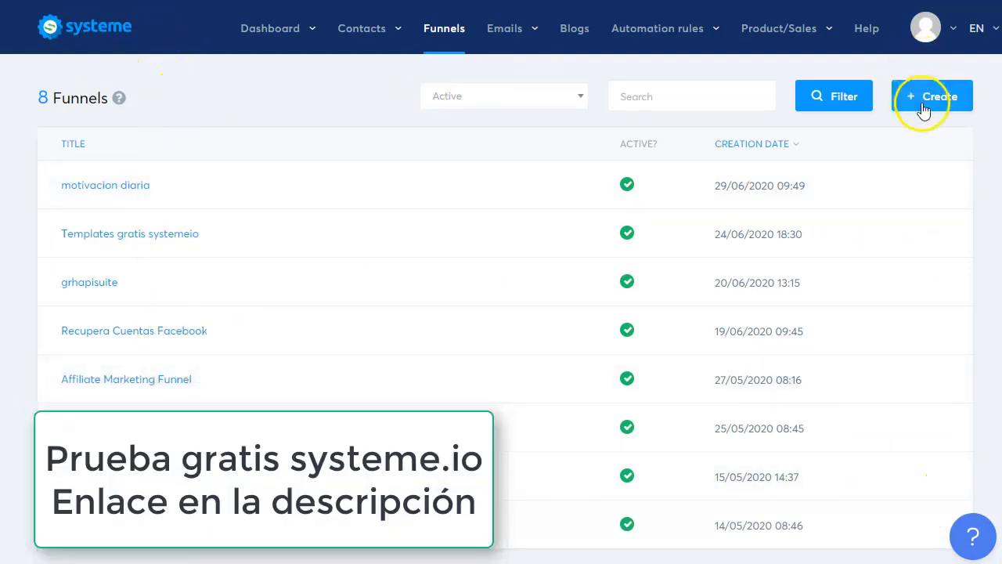
- From the main dashboard's Funnels list, start creating a new funnel with + Create
mouse_move(307, 39)
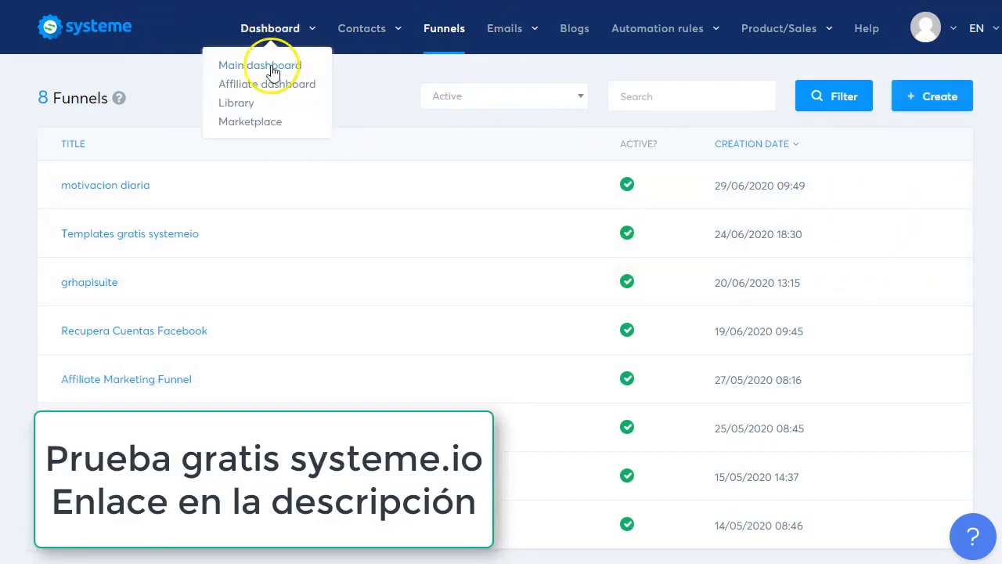
click(270, 64)
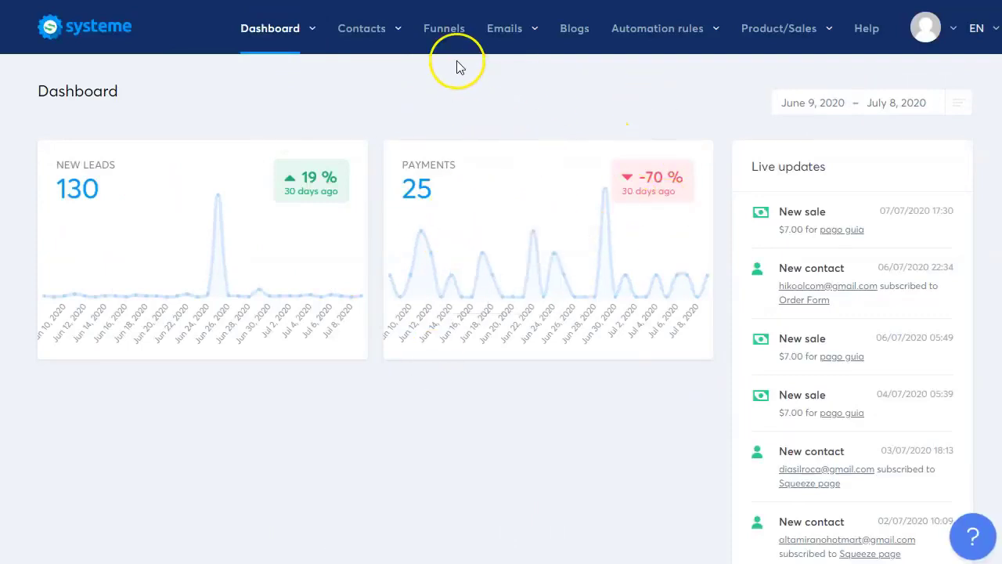
click(443, 29)
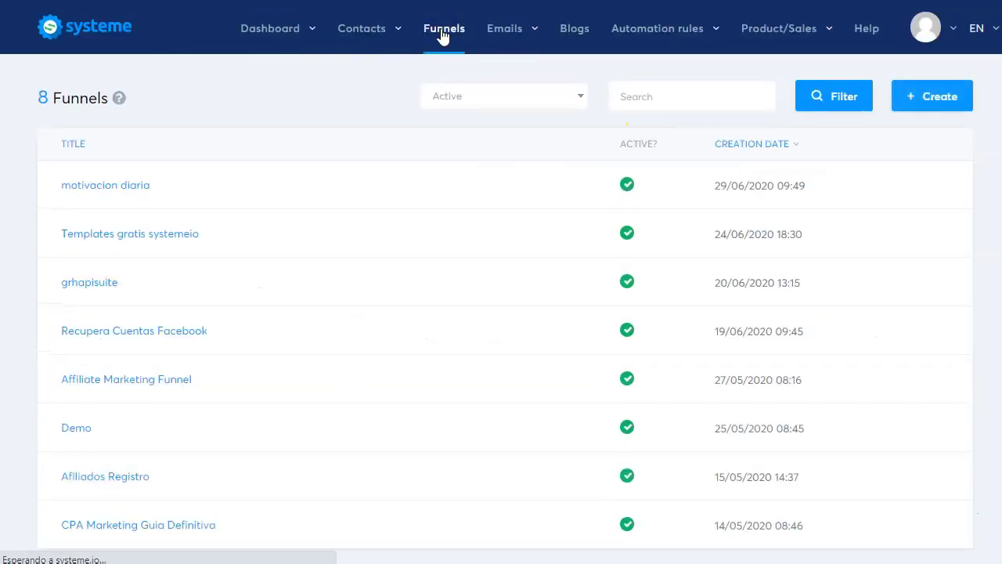
click(948, 98)
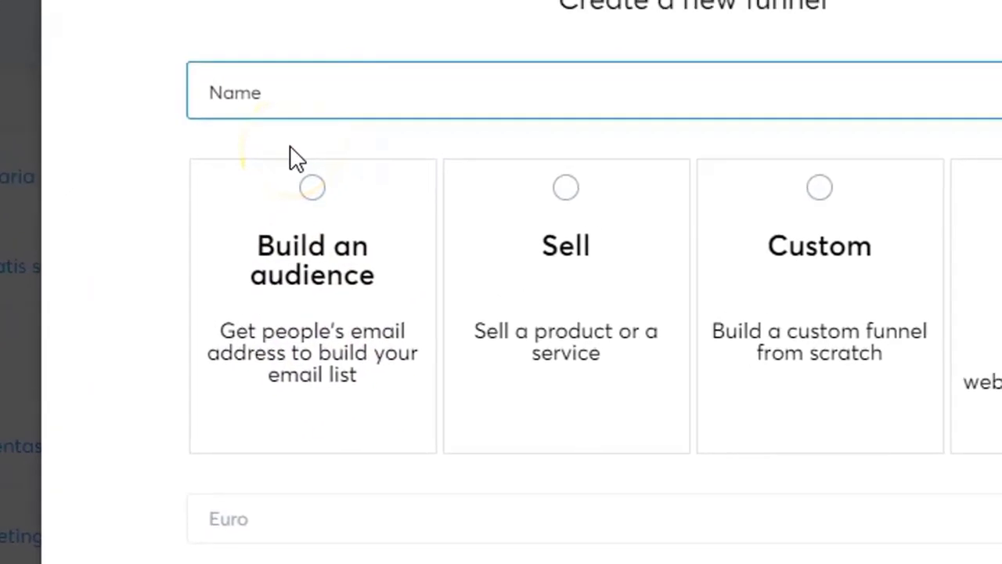
- Name the funnel Baterias, choose Build an audience, and select Mexican Peso as the currency
text(Baterias)
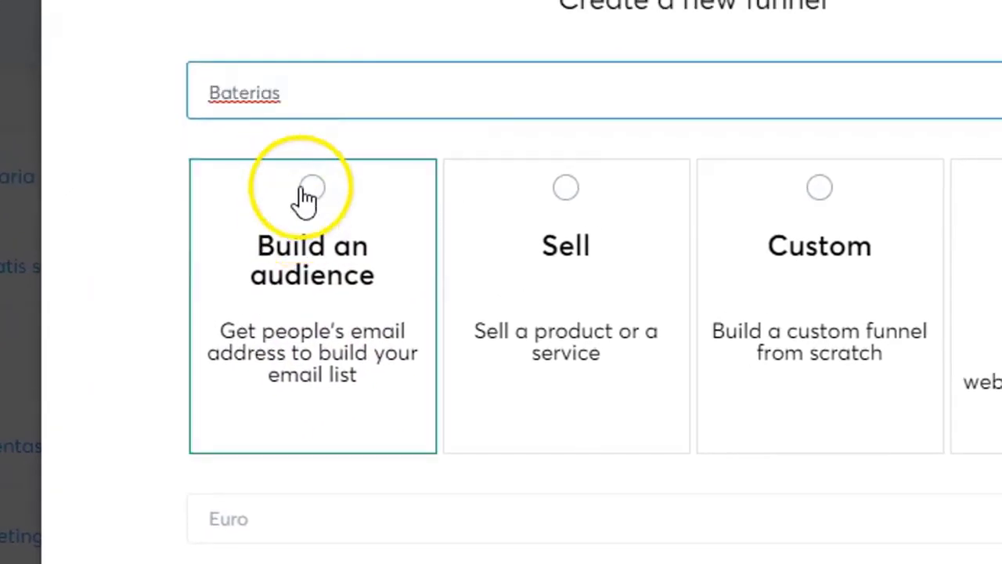
click(316, 197)
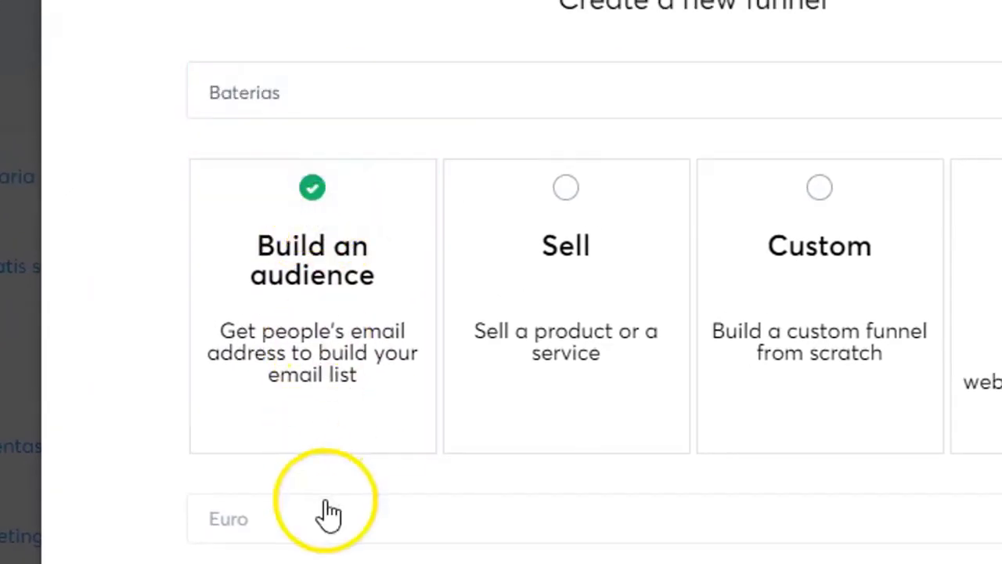
click(311, 532)
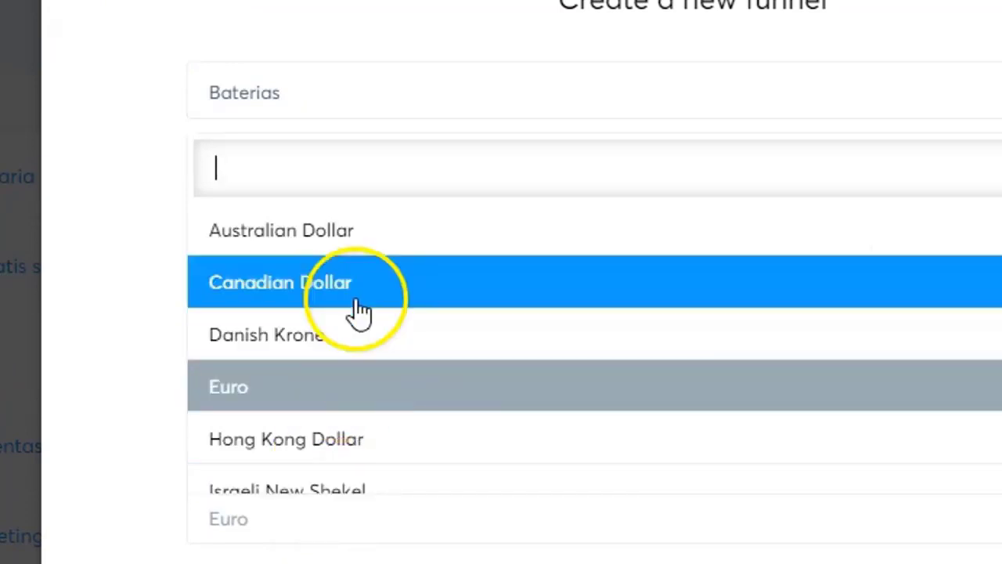
scroll(362, 384, down, 3)
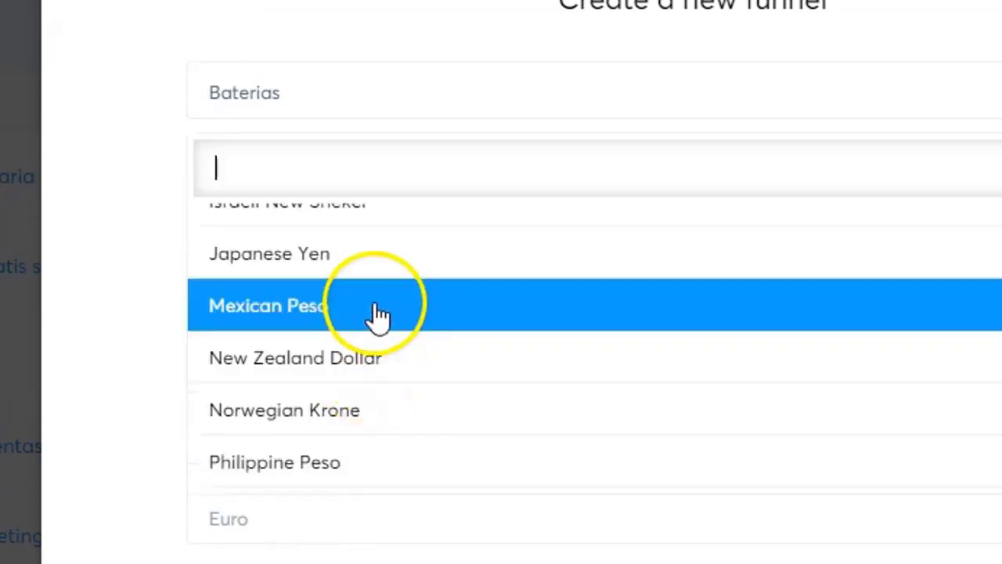
click(373, 310)
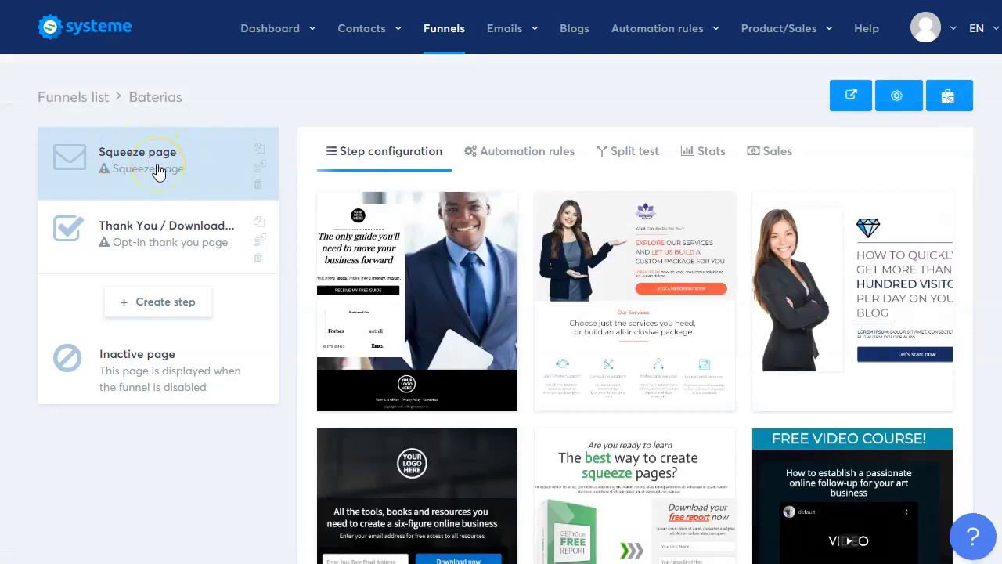
- Browse the squeeze page templates and apply Free Video Course to the squeeze page step
click(173, 246)
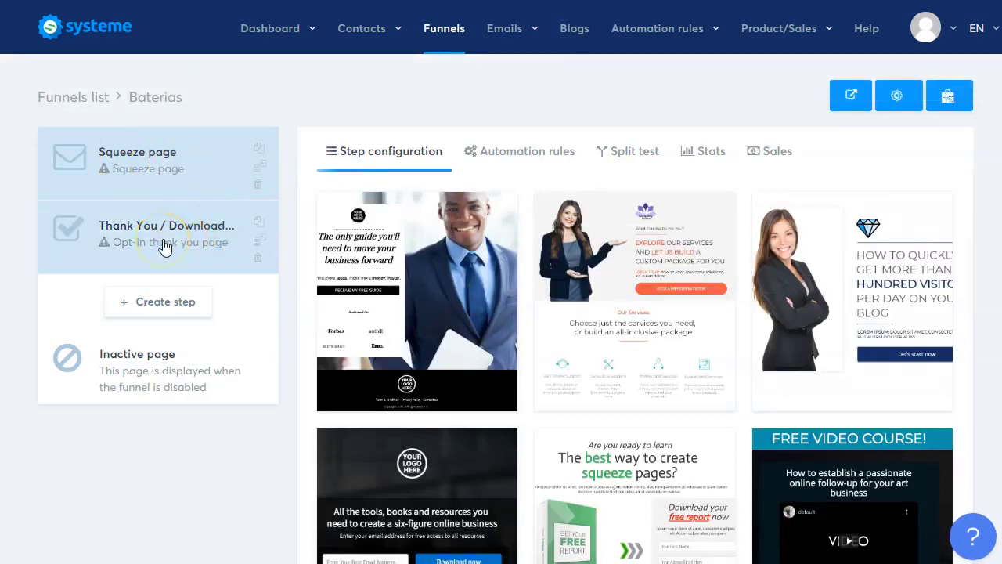
click(170, 185)
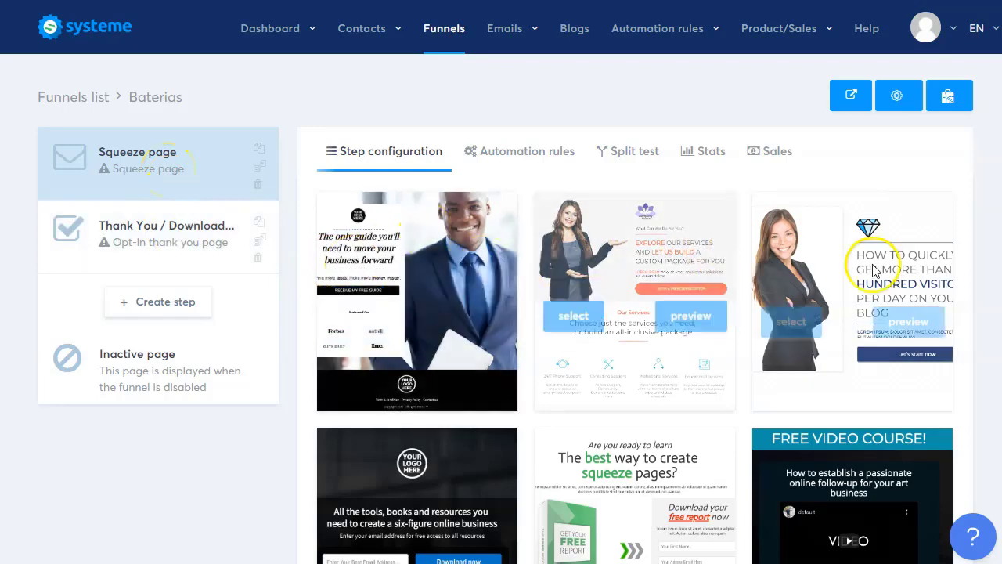
scroll(548, 287, down, 2)
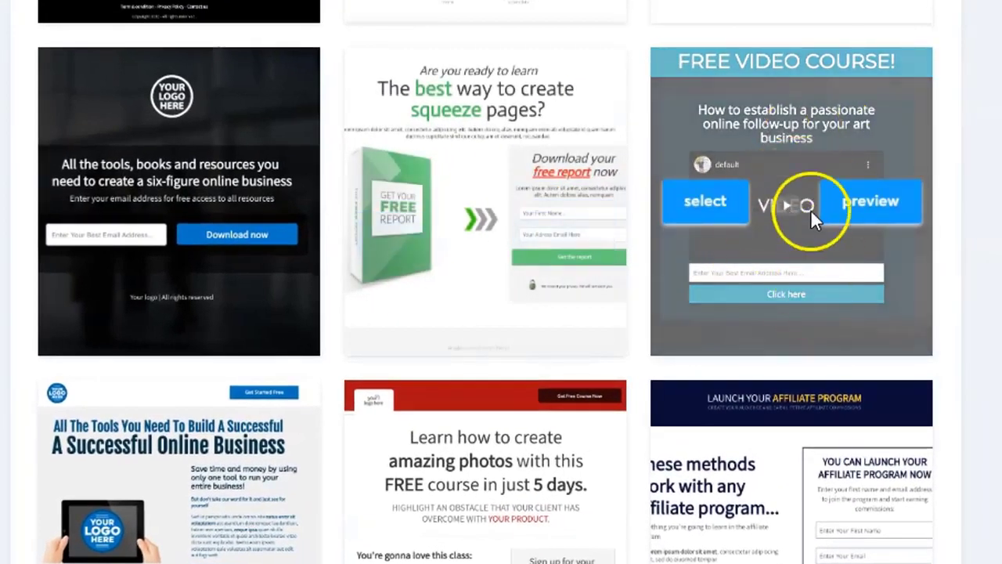
scroll(763, 161, down, 3)
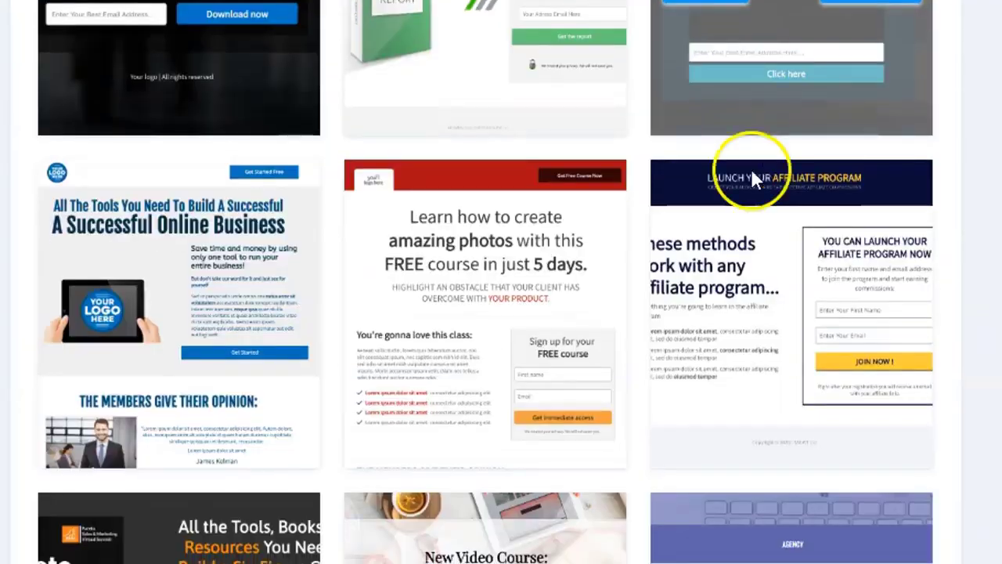
scroll(503, 324, down, 3)
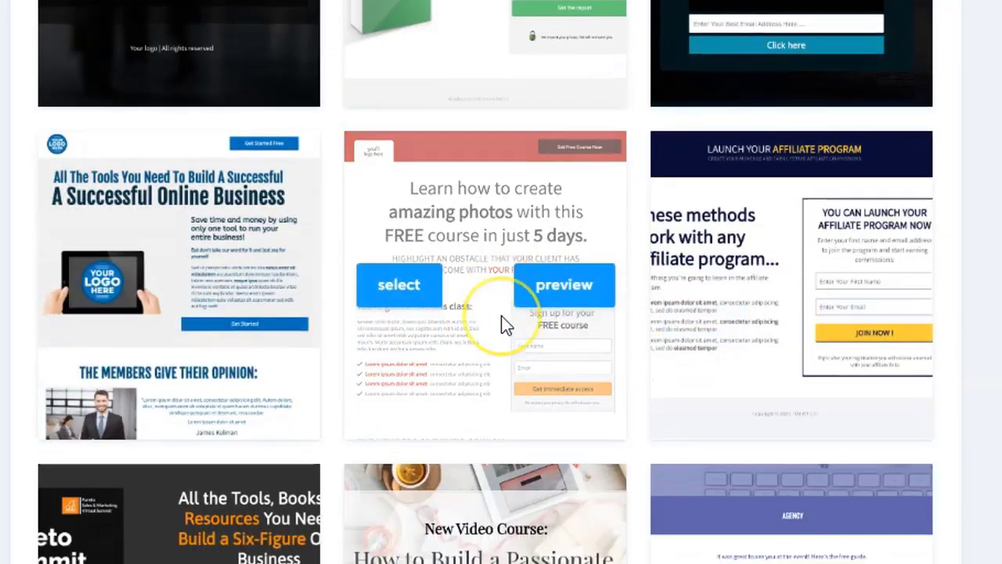
scroll(501, 316, down, 2)
scroll(501, 314, up, 2)
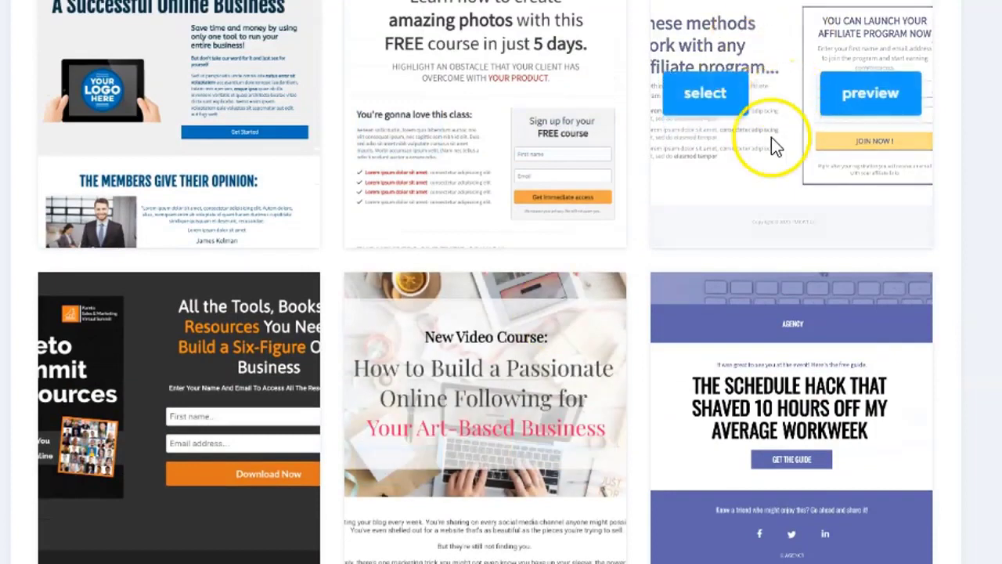
scroll(252, 329, down, 5)
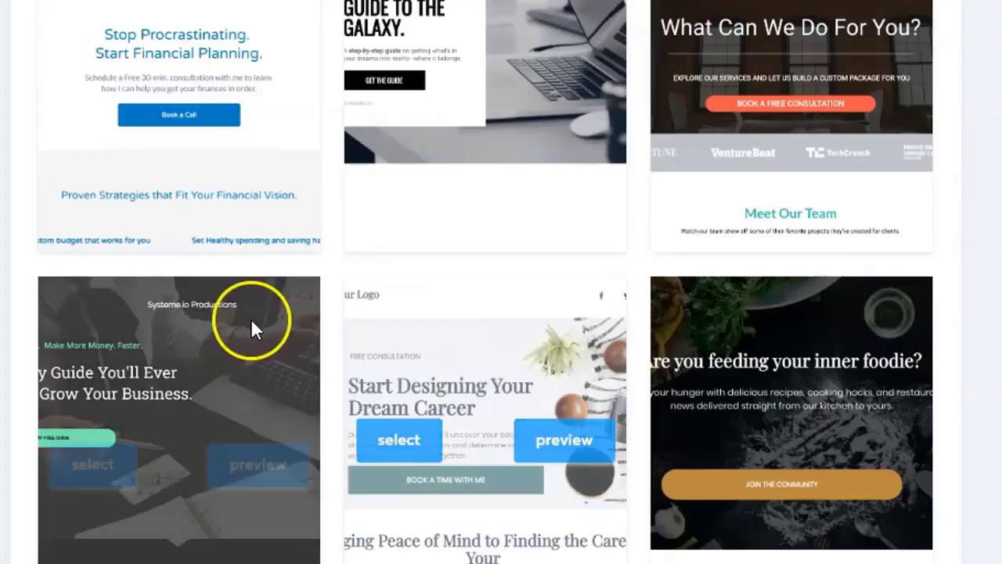
scroll(331, 306, down, 7)
scroll(467, 420, down, 3)
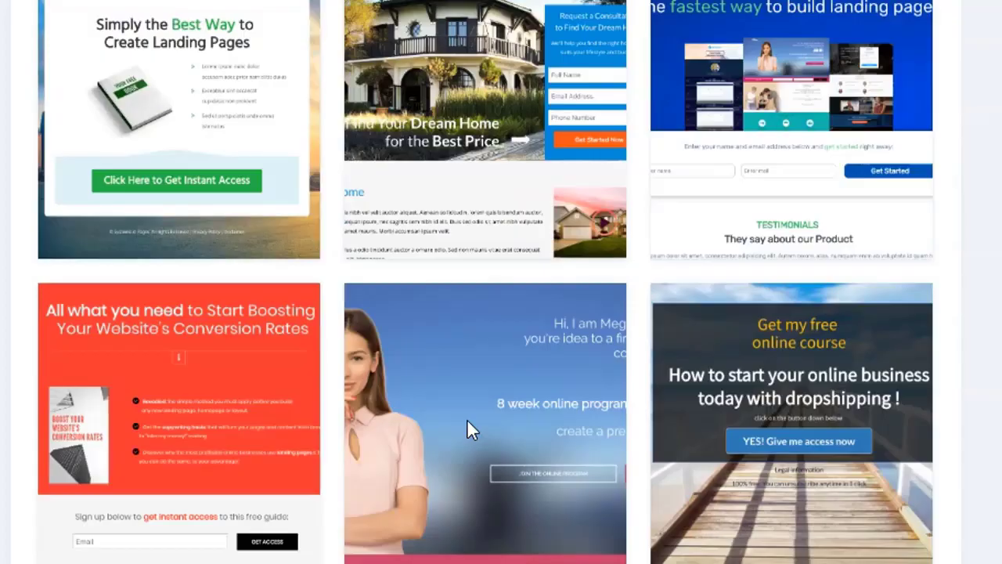
scroll(469, 422, up, 6)
scroll(473, 421, up, 3)
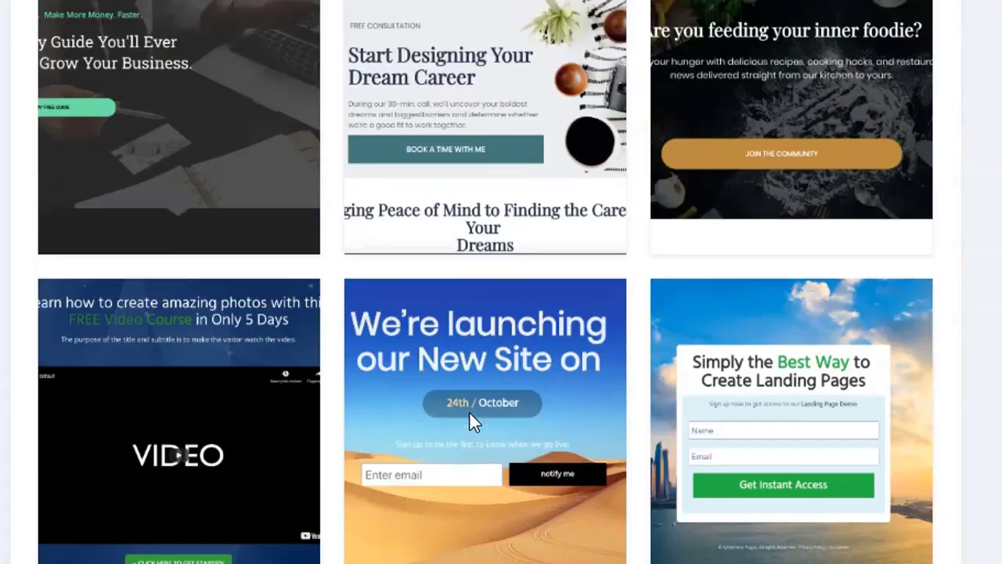
scroll(469, 421, up, 9)
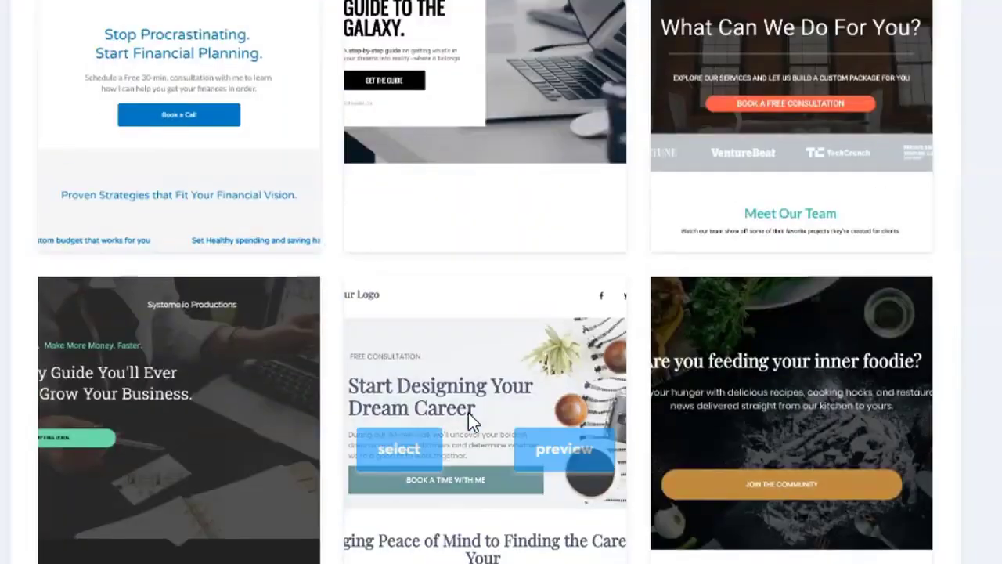
scroll(469, 415, up, 6)
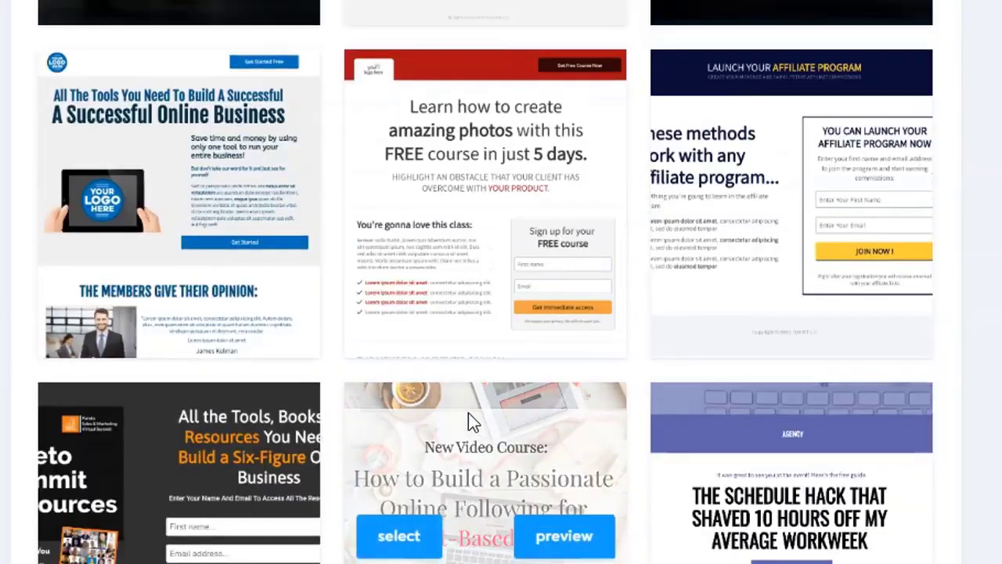
scroll(472, 421, up, 3)
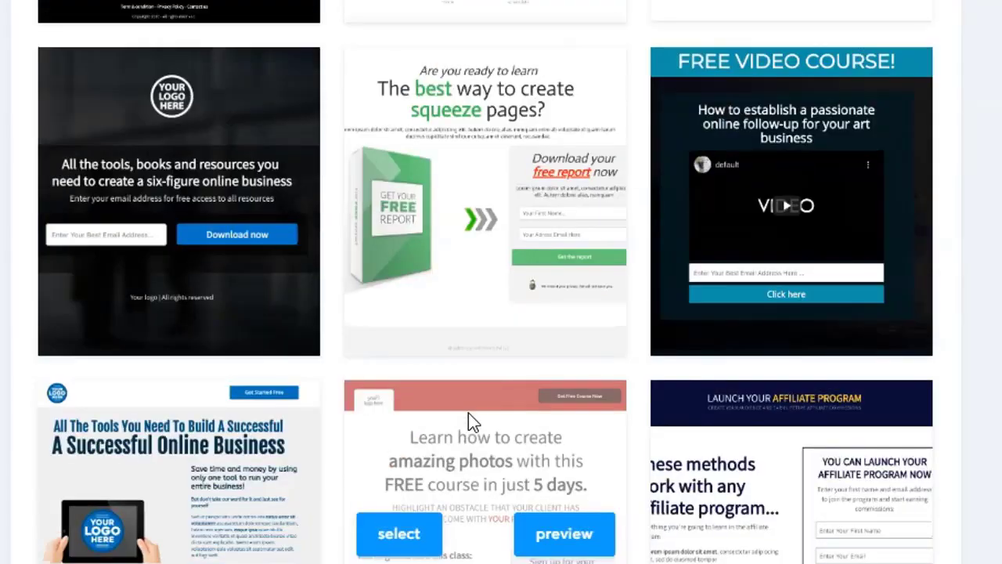
mouse_move(797, 163)
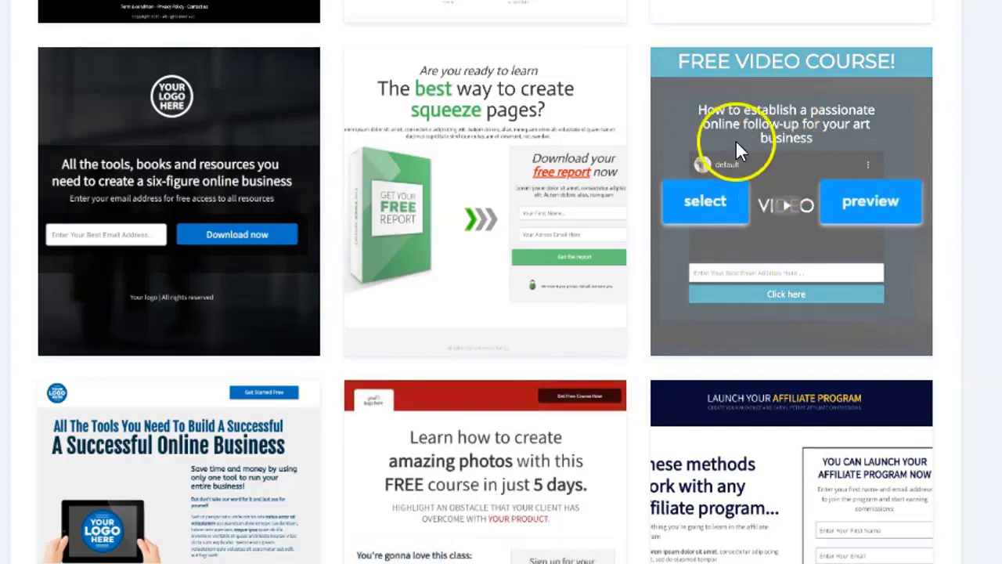
click(698, 205)
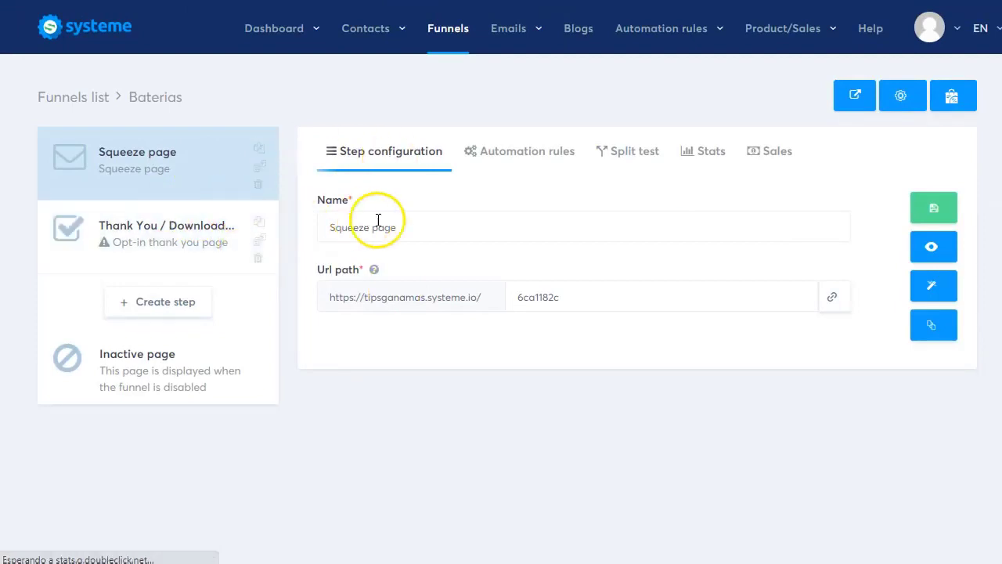
- Rename the squeeze page step to 'Baterias Optin' and open it in the page editor
triple_click(420, 229)
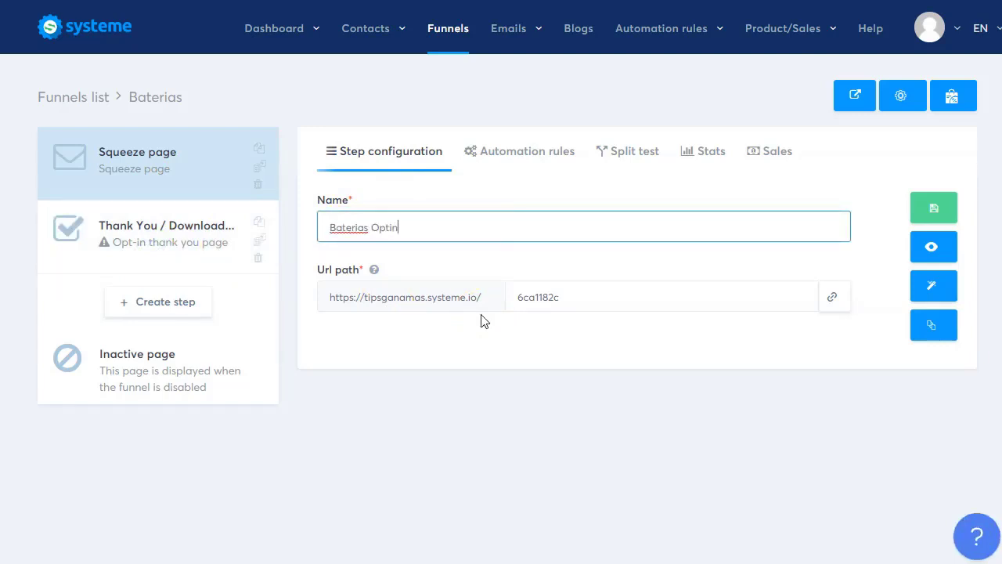
click(625, 251)
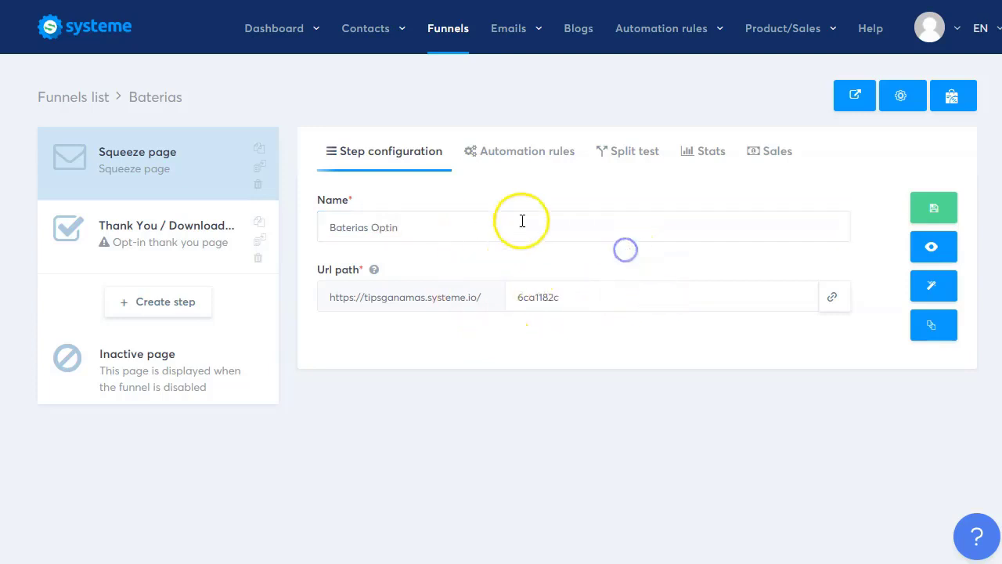
click(943, 288)
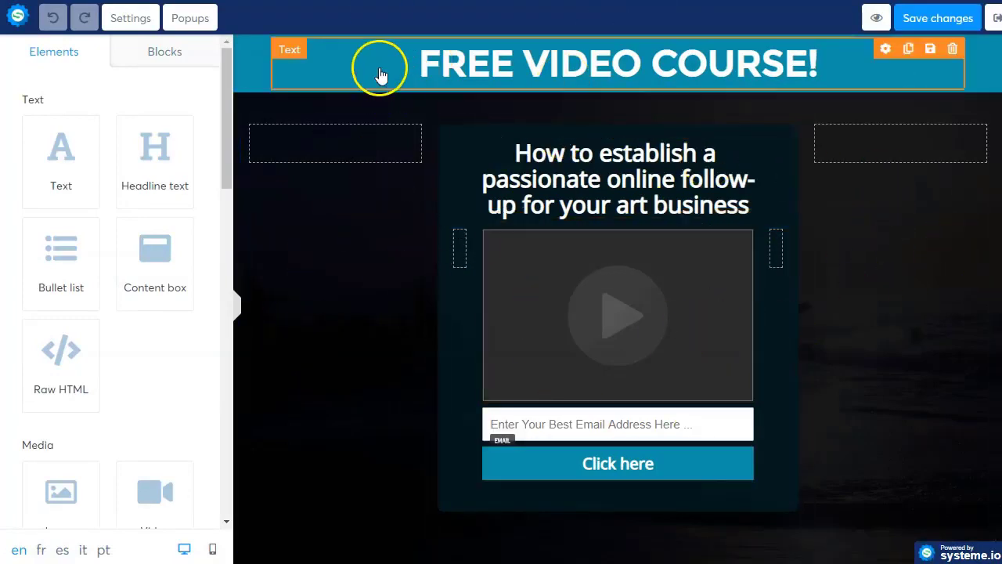
- Select the top FREE VIDEO COURSE banner section to show its Section settings
click(257, 75)
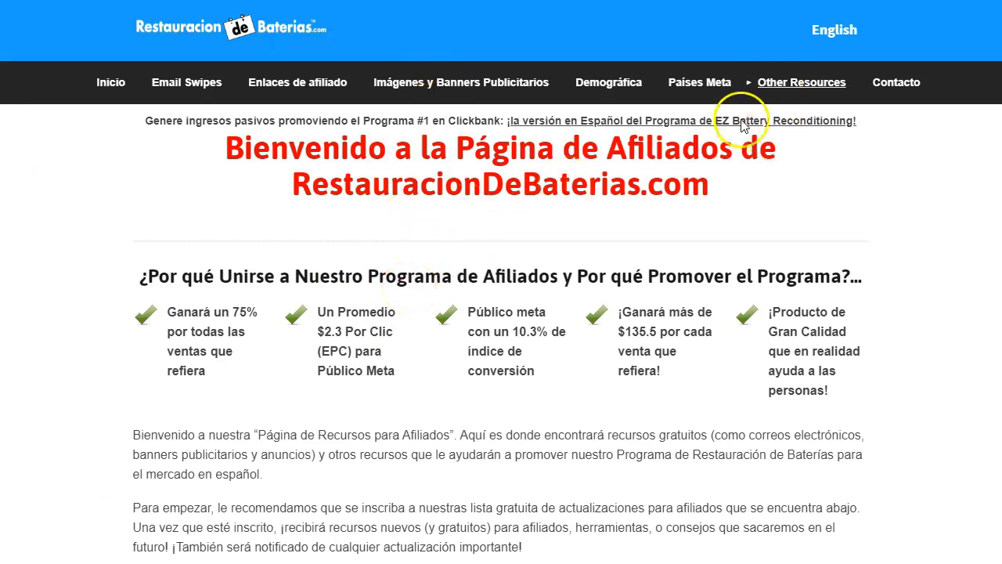
- Go to the 'Detalles Sobre Cada Una De Nuestras Páginas de Venta' section under Other Resources
scroll(378, 281, down, 7)
scroll(378, 314, up, 5)
scroll(378, 314, up, 2)
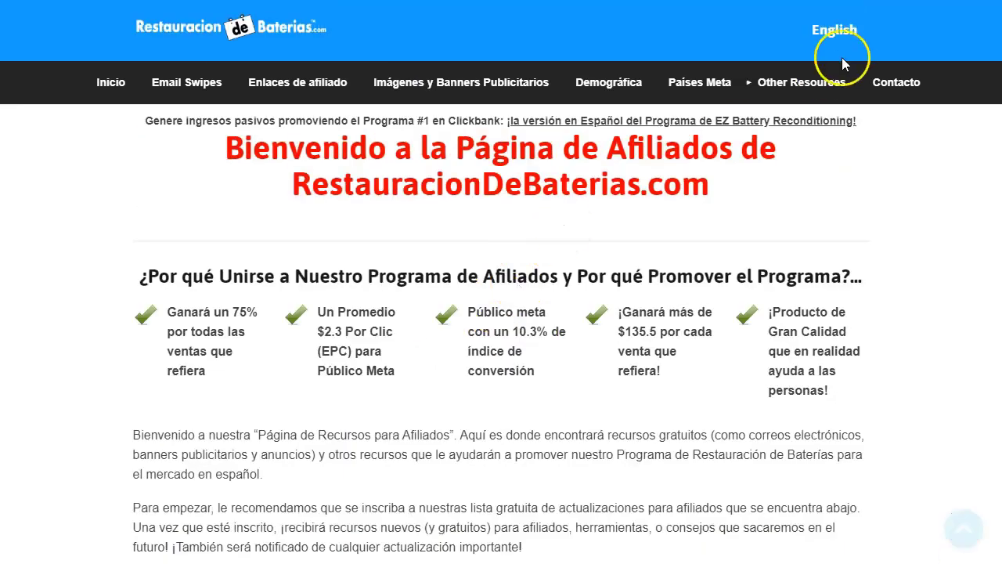
mouse_move(819, 82)
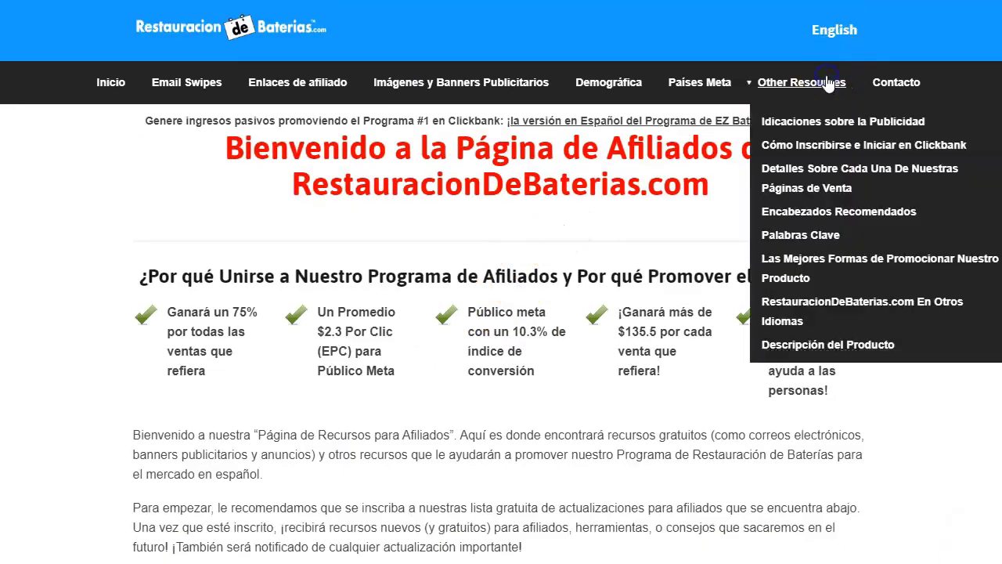
click(816, 188)
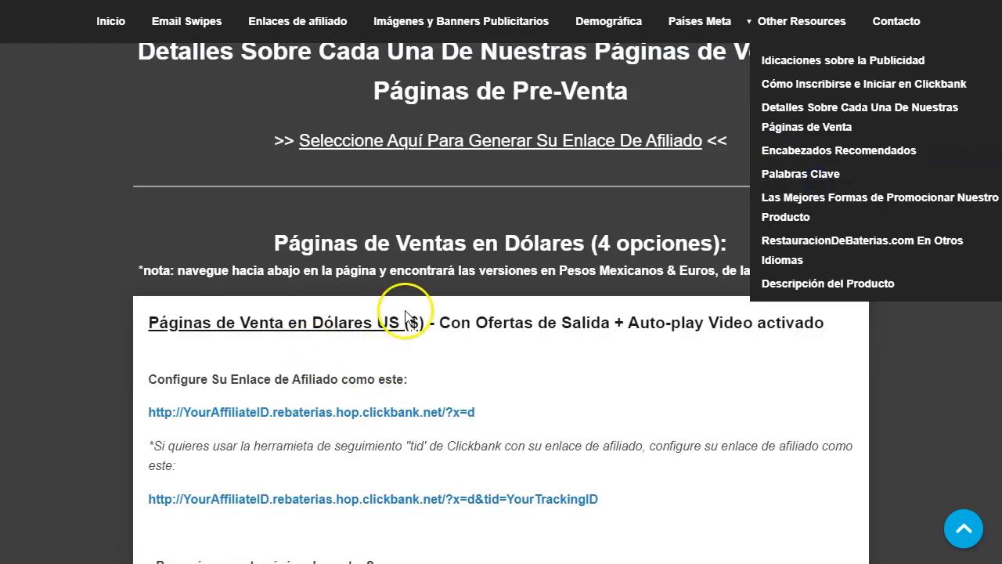
scroll(336, 290, down, 2)
scroll(398, 196, down, 7)
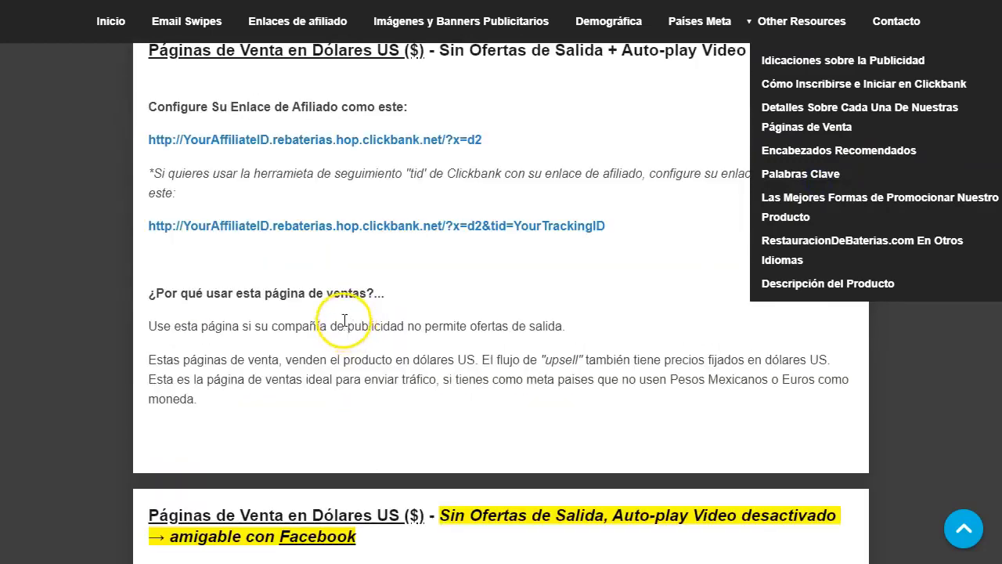
scroll(344, 313, up, 1)
scroll(373, 196, down, 5)
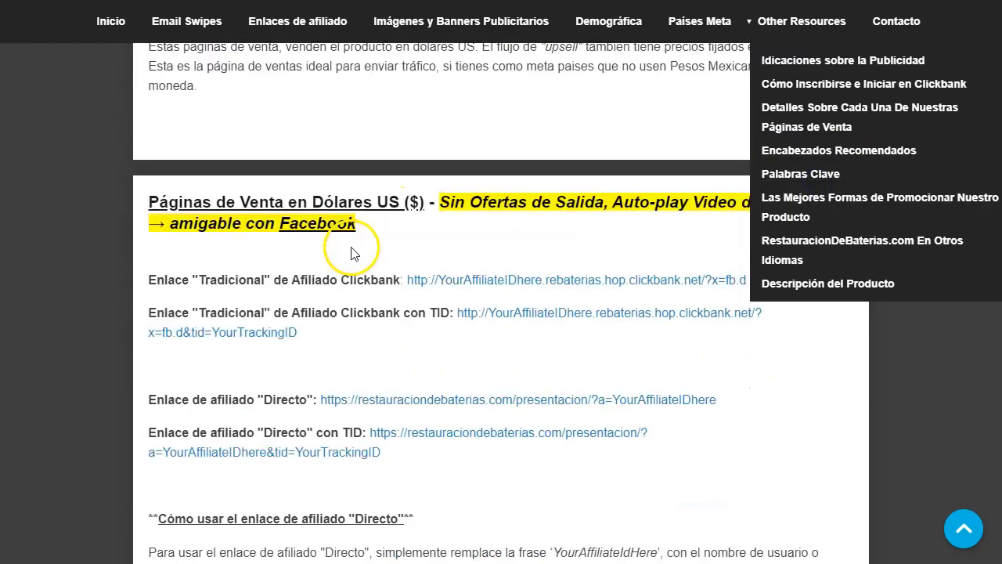
scroll(368, 302, down, 10)
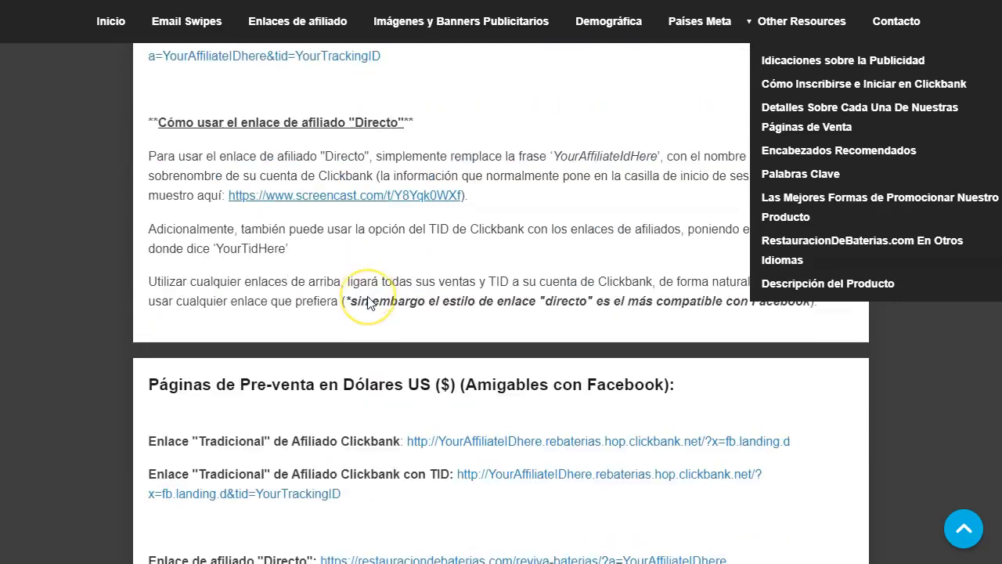
scroll(370, 302, down, 5)
scroll(368, 297, down, 2)
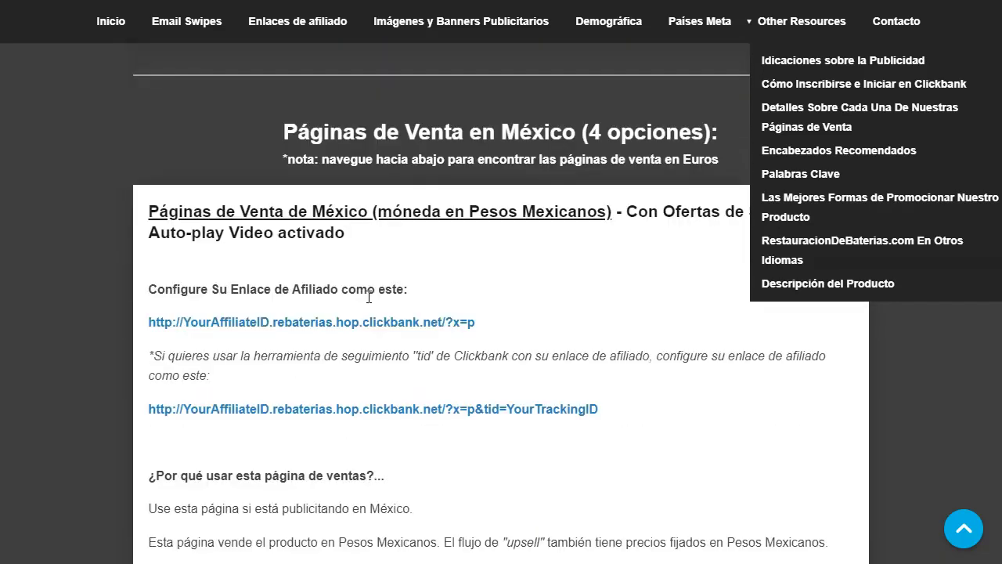
click(800, 25)
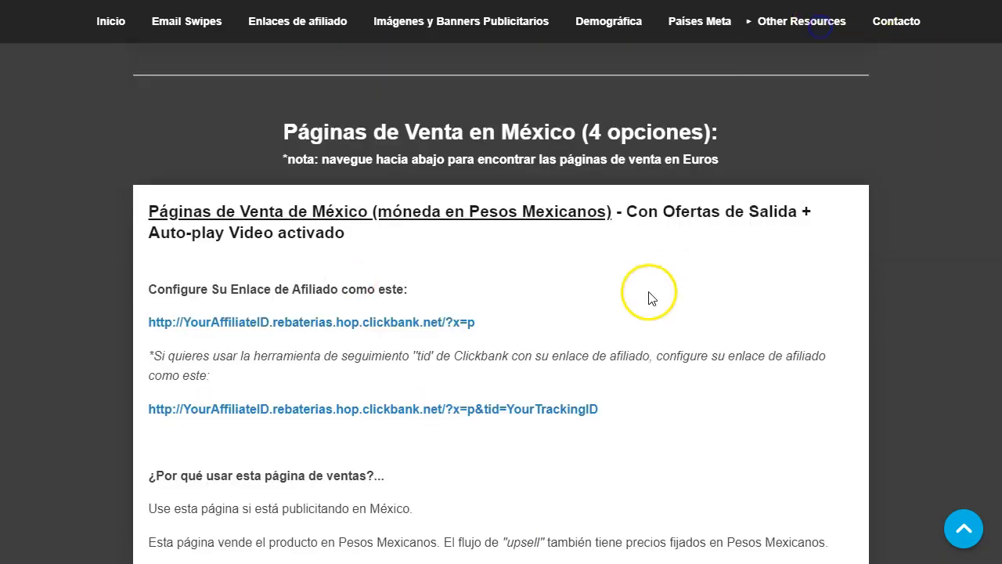
- Open the México Facebook Directo sales-page link in a new tab and view it
scroll(329, 269, down, 5)
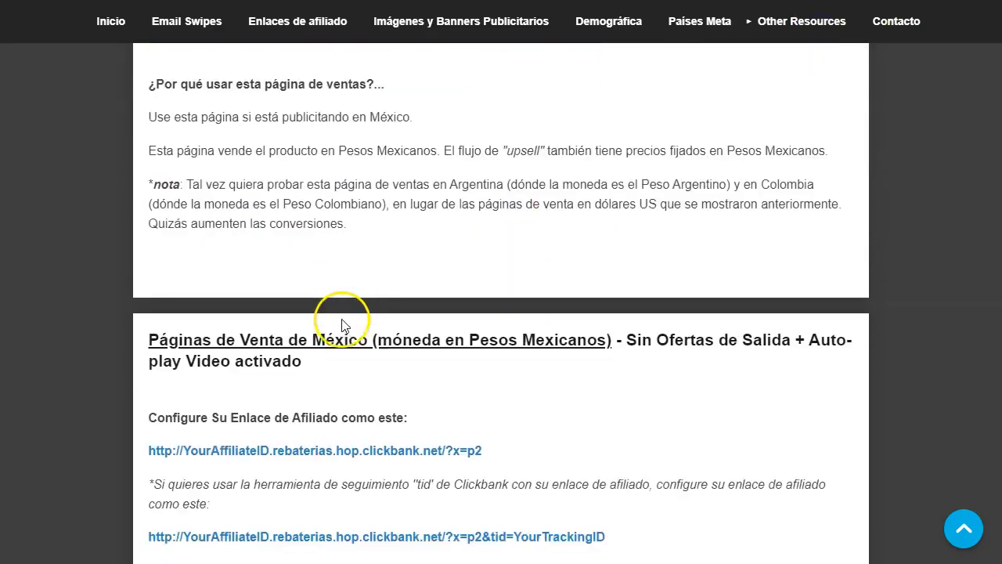
scroll(548, 376, down, 2)
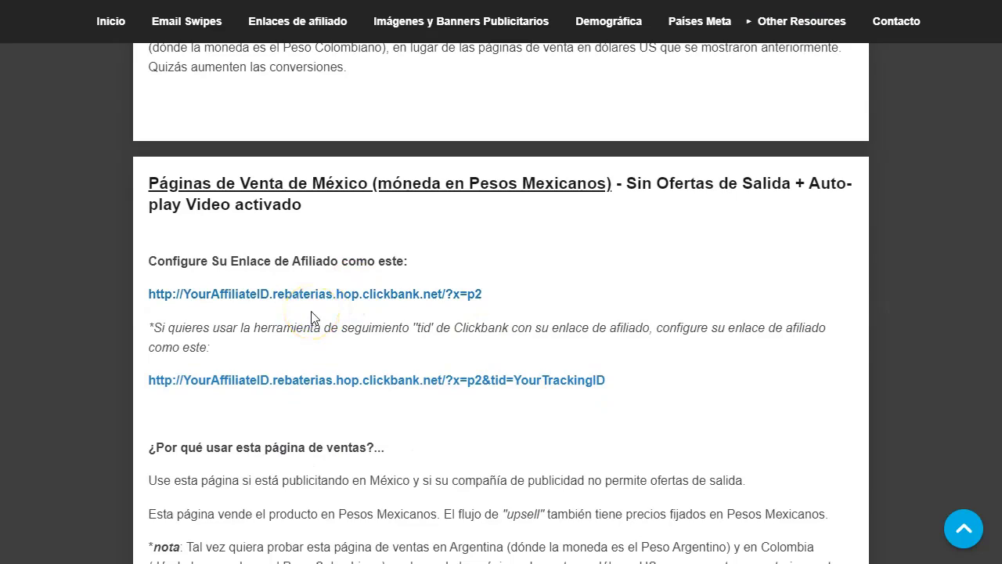
scroll(302, 258, down, 6)
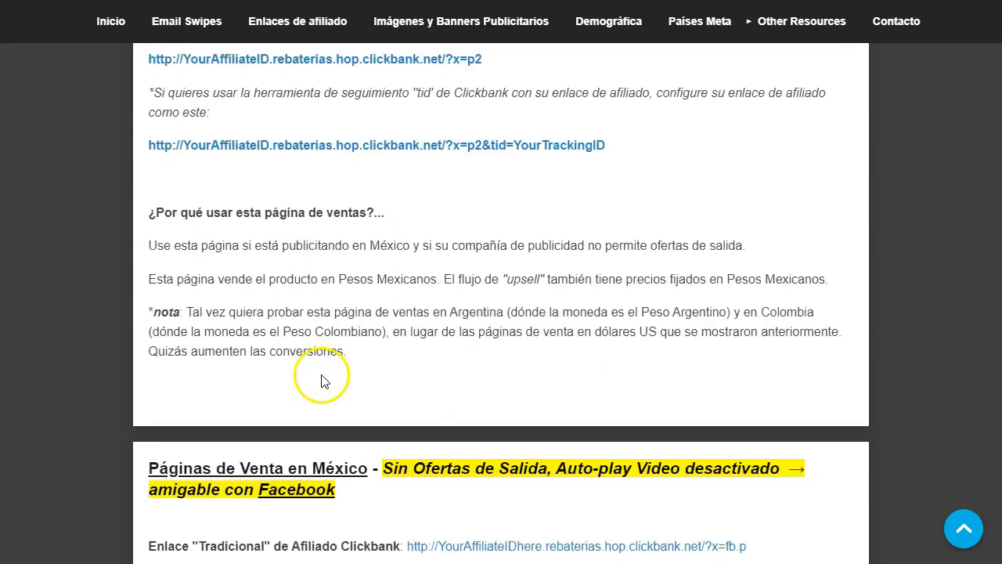
scroll(329, 279, down, 1)
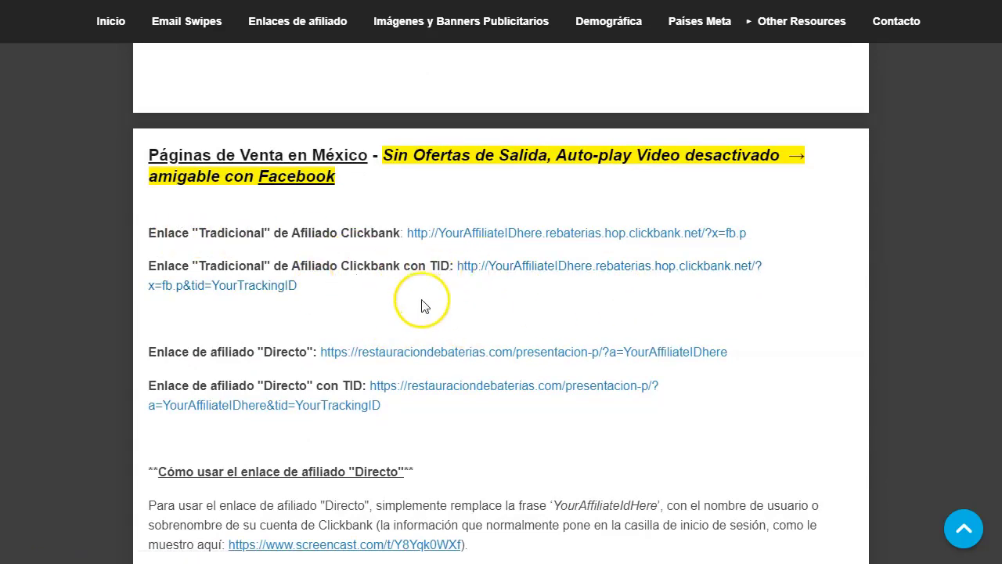
scroll(420, 302, down, 1)
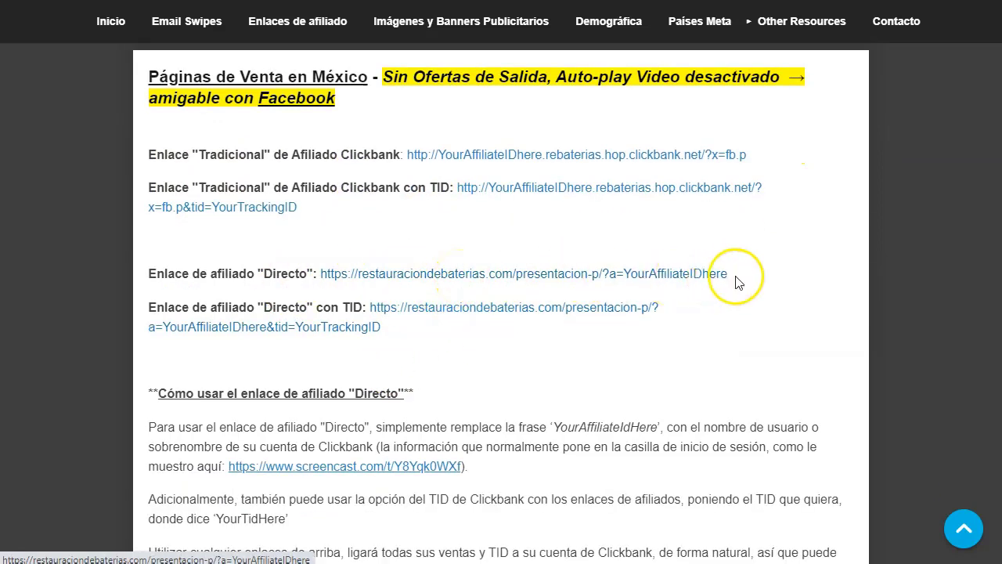
drag(738, 279, 624, 287)
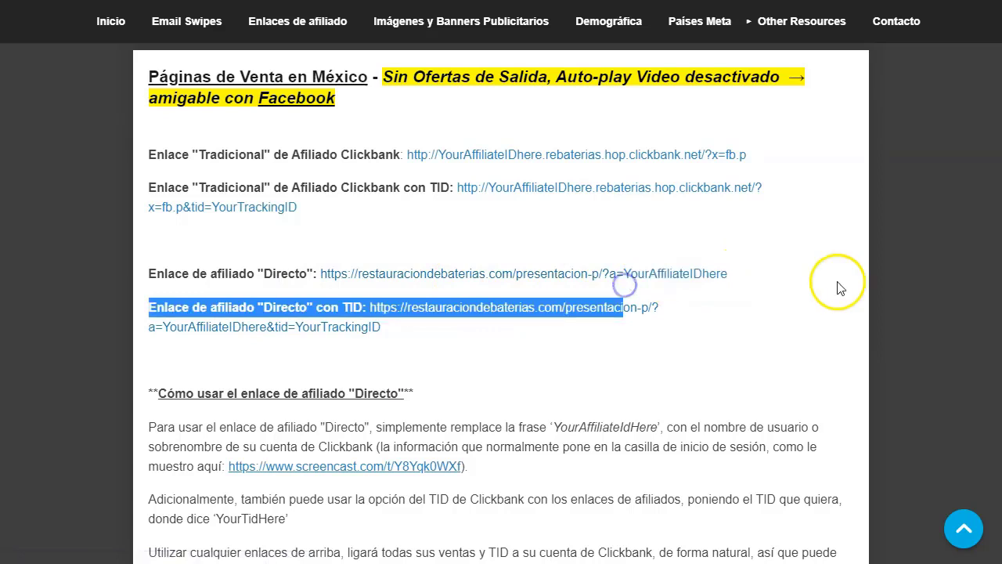
click(747, 306)
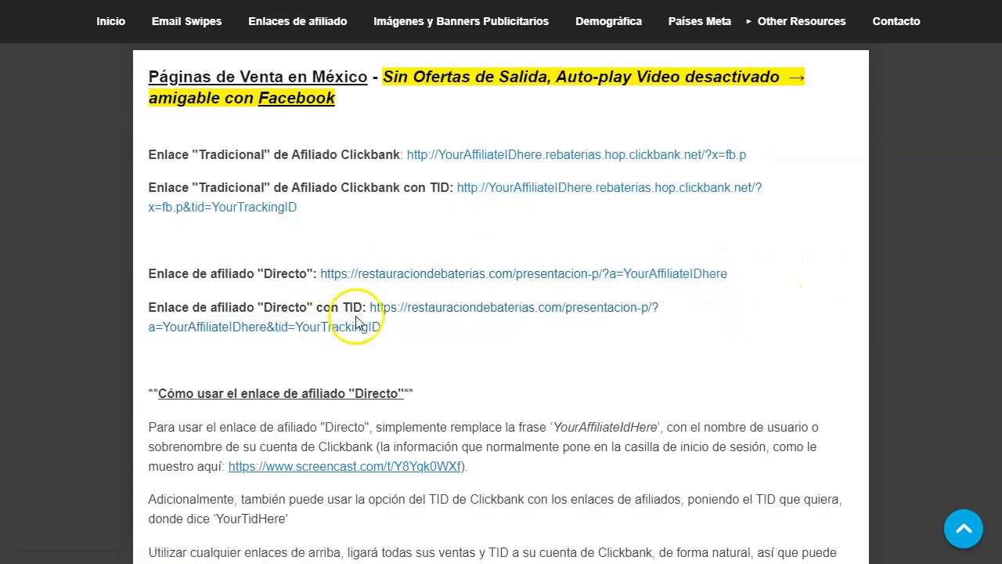
right_click(446, 277)
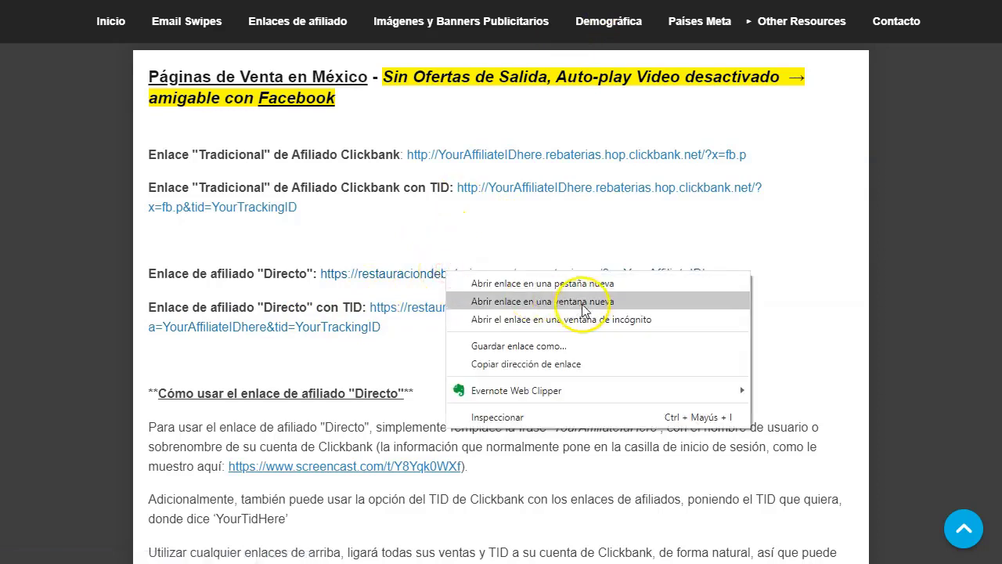
click(590, 282)
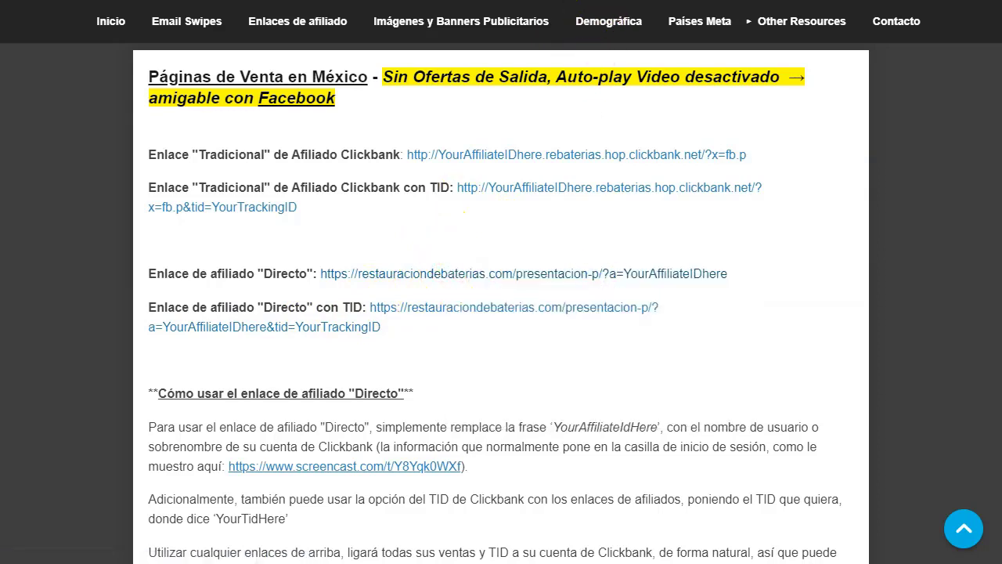
key(ctrl+Tab)
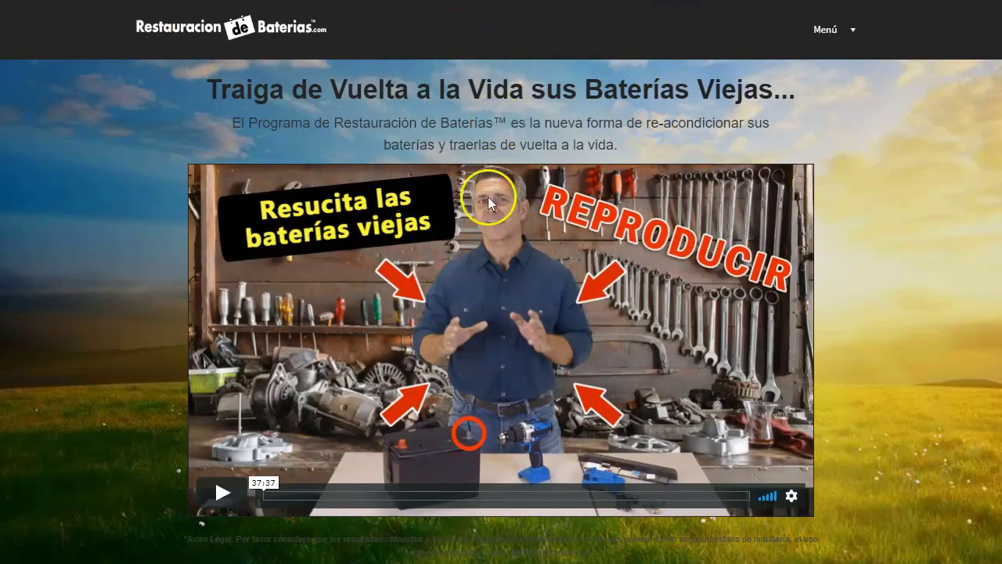
scroll(458, 305, down, 12)
scroll(464, 317, down, 3)
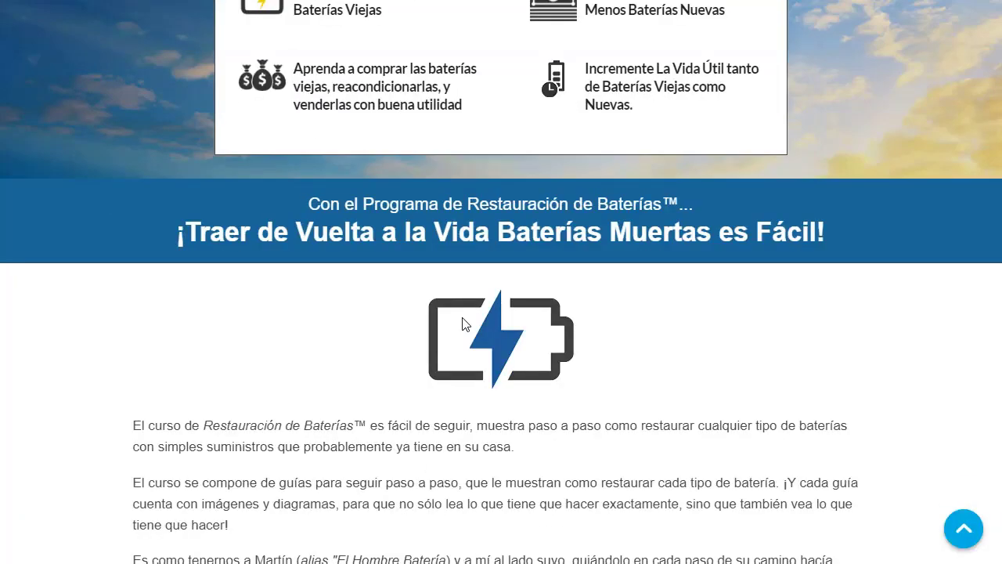
scroll(219, 336, down, 8)
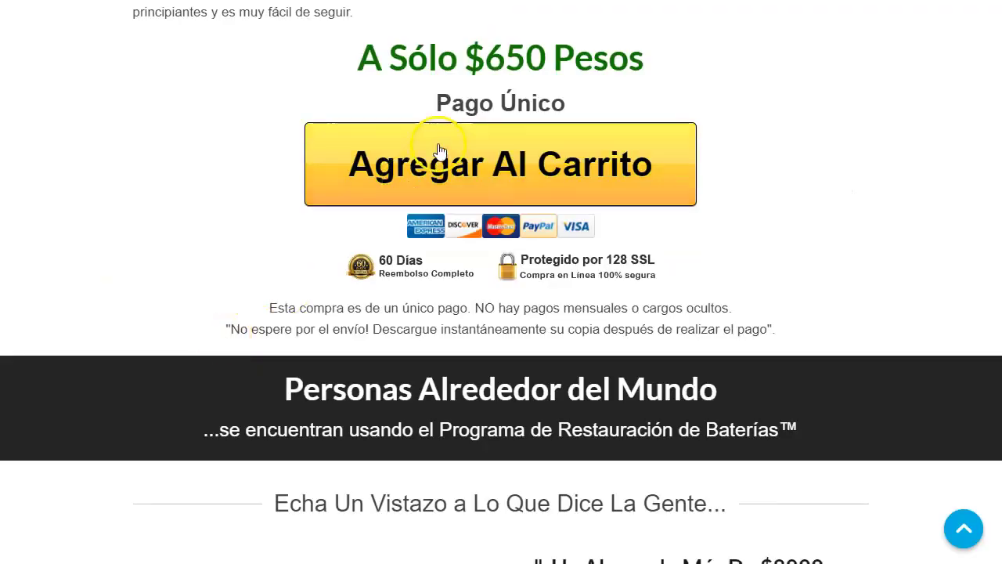
scroll(384, 308, down, 20)
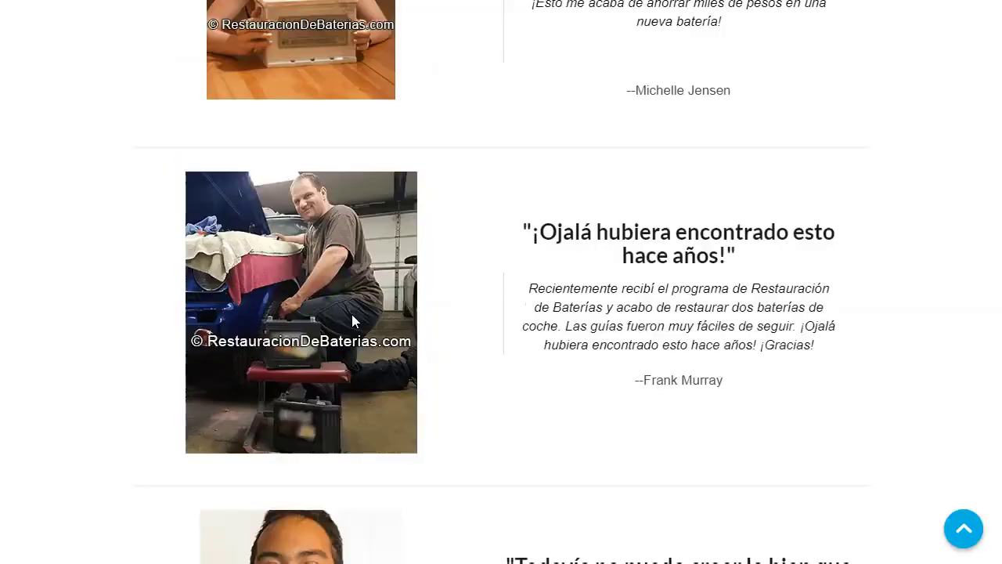
scroll(470, 298, down, 12)
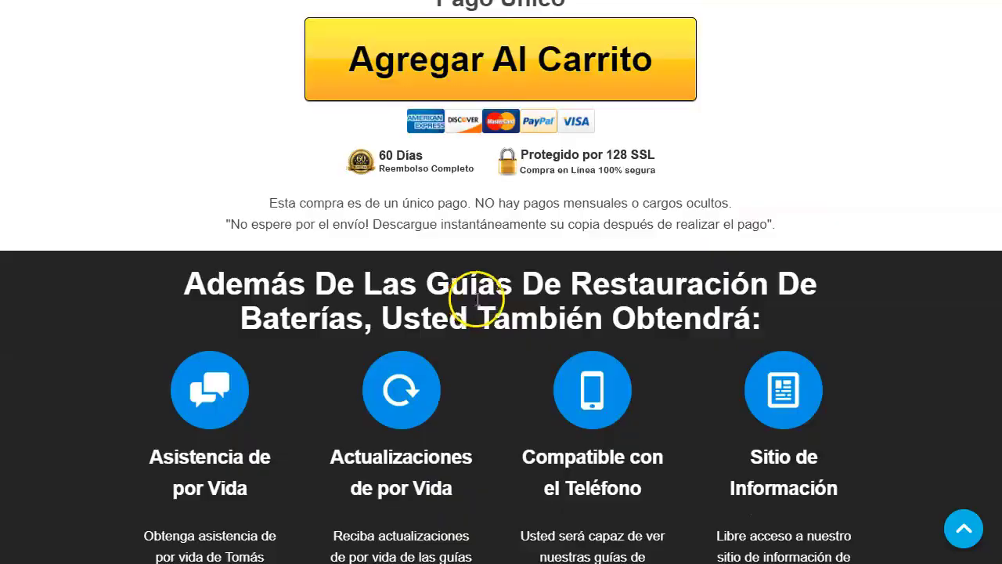
scroll(477, 299, down, 12)
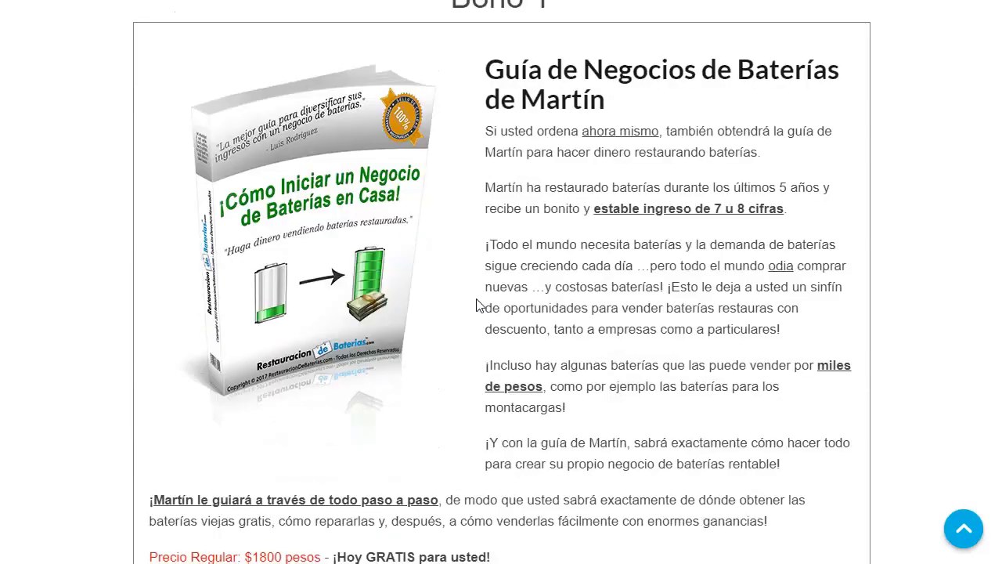
scroll(480, 306, down, 15)
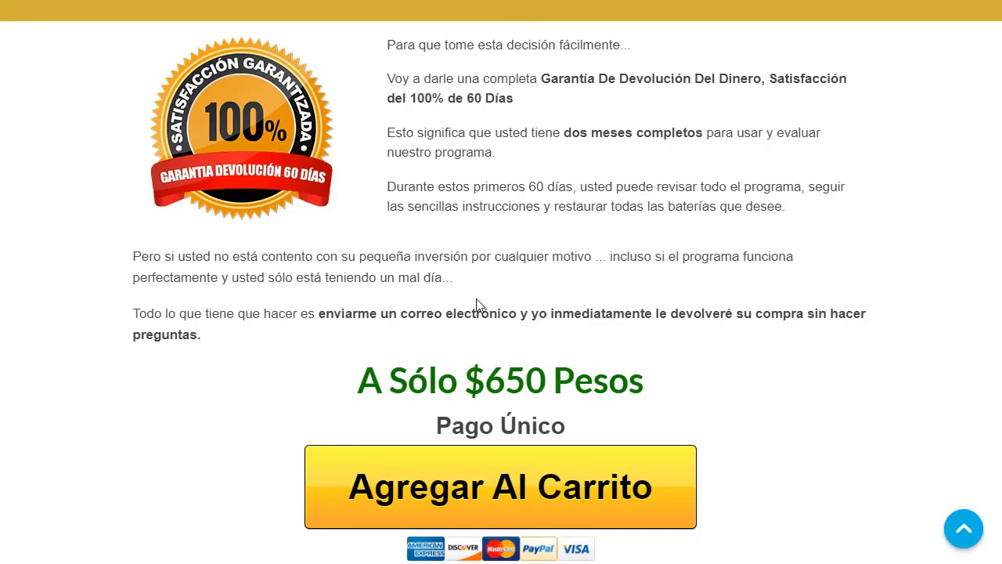
scroll(475, 301, down, 5)
scroll(476, 301, up, 7)
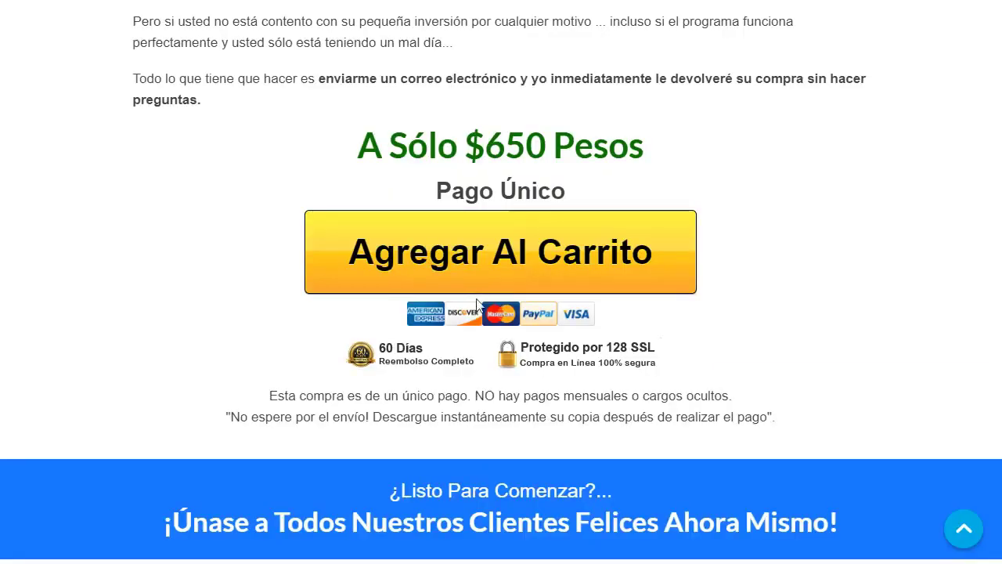
scroll(470, 235, down, 7)
scroll(246, 397, down, 10)
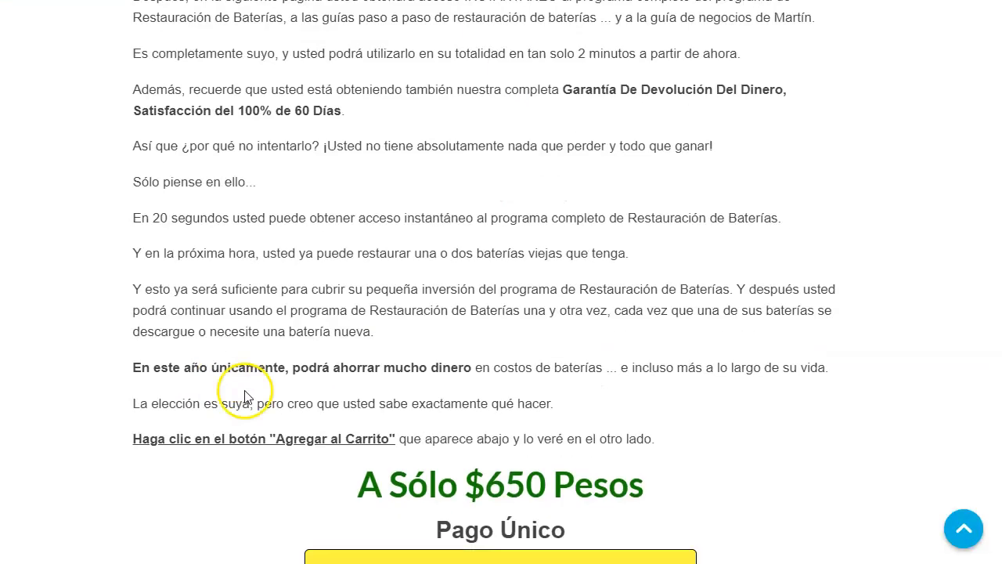
scroll(304, 417, down, 15)
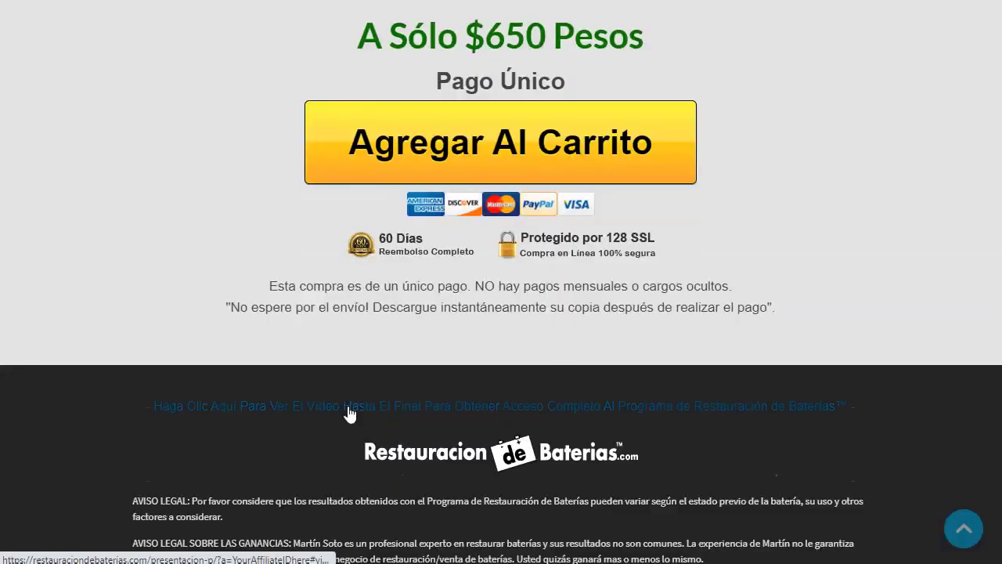
click(347, 407)
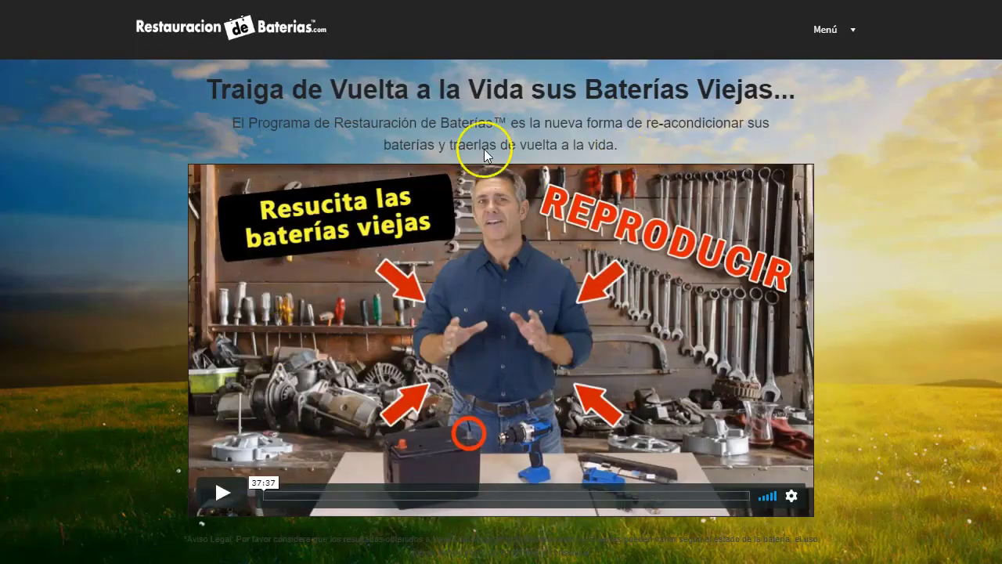
- Inspect the sales page in DevTools at desktop width, selecting the div.banner.include-nav header
right_click(451, 33)
click(605, 272)
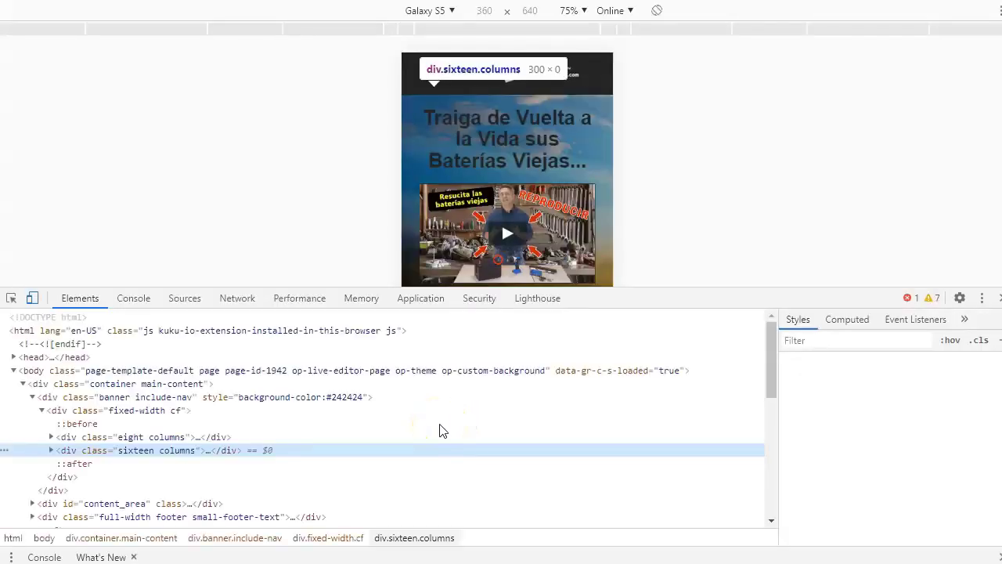
click(32, 298)
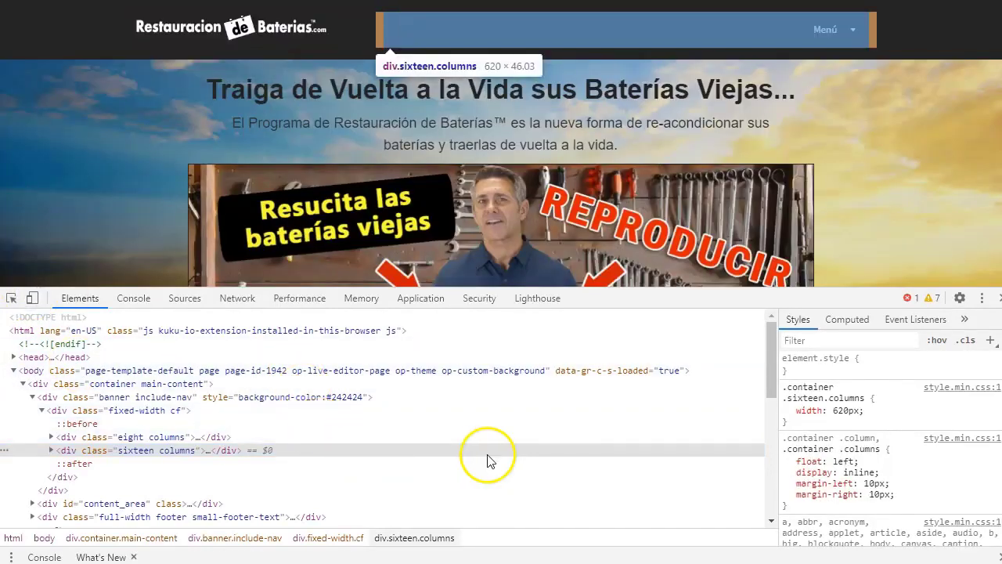
click(179, 437)
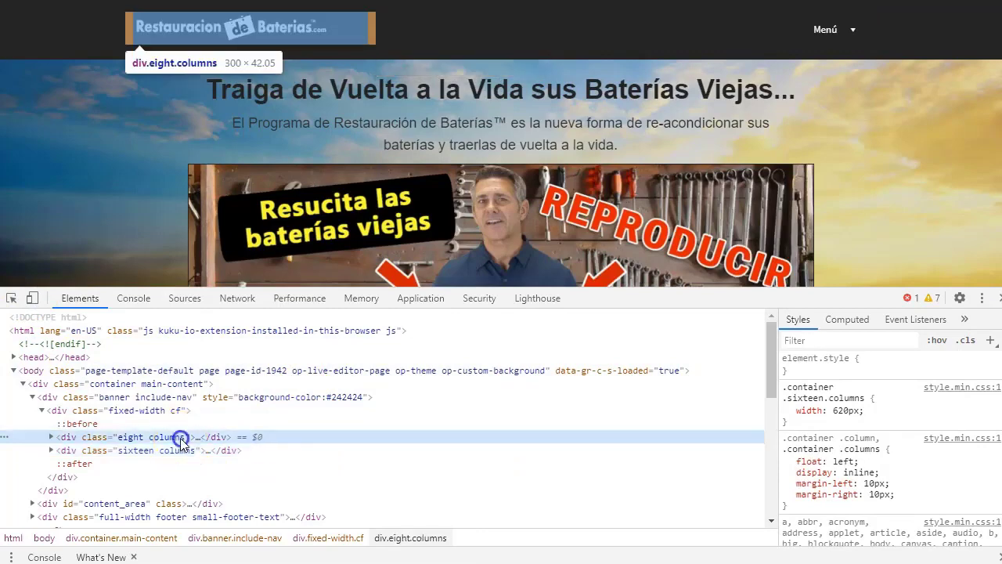
click(166, 412)
click(170, 399)
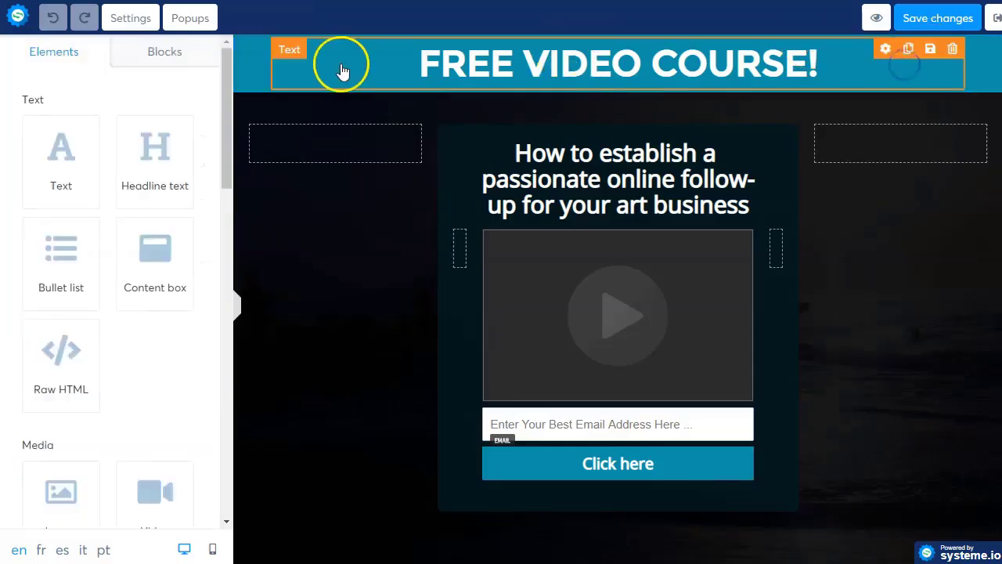
- Set the FREE VIDEO COURSE section's background colour to 242424
click(255, 57)
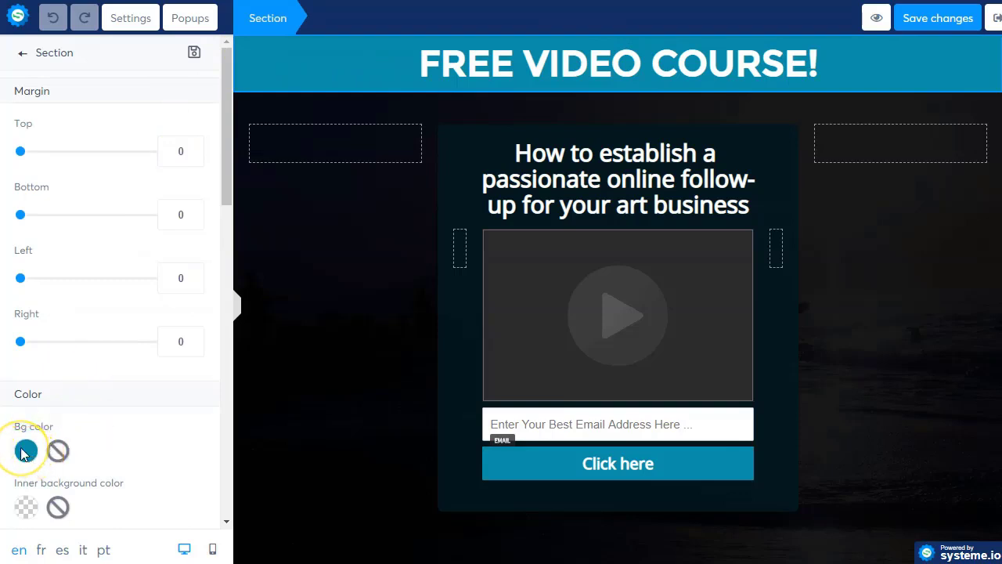
scroll(21, 453, down, 2)
click(24, 293)
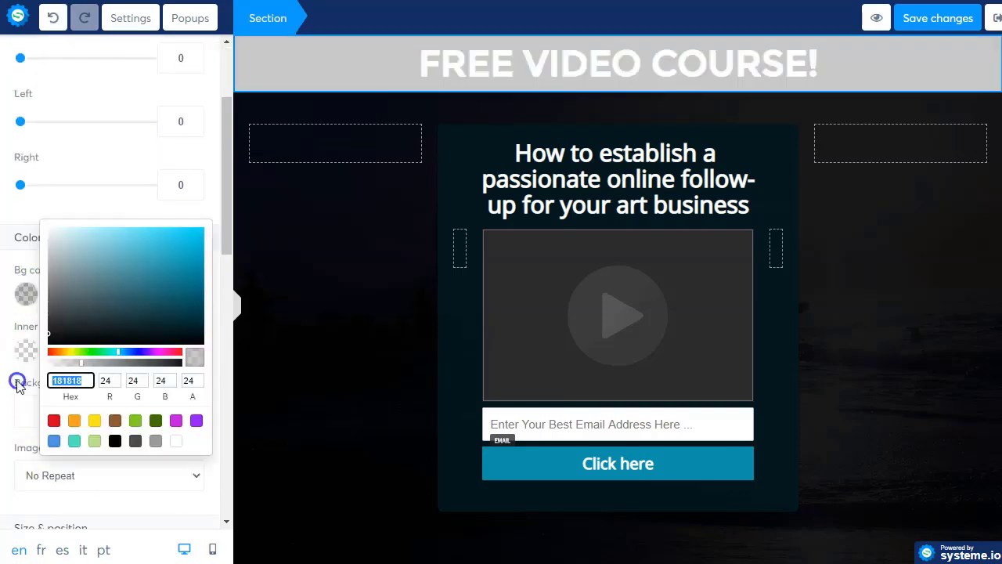
text(242424)
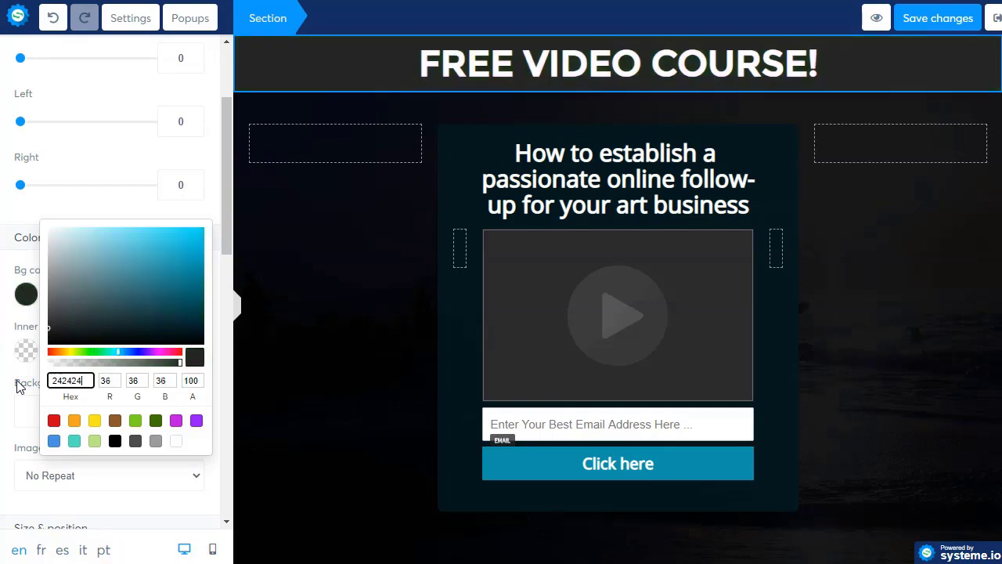
click(301, 219)
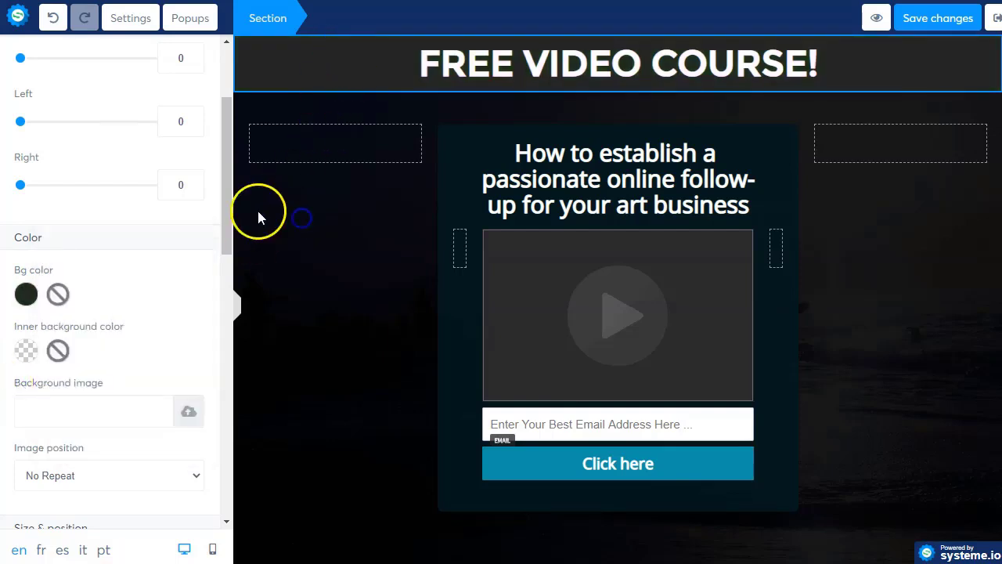
click(262, 107)
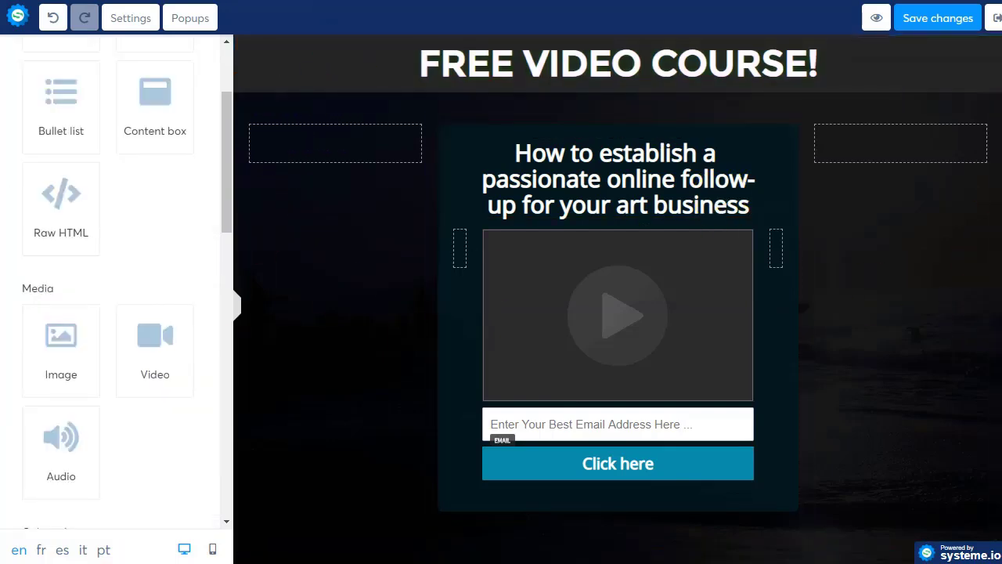
- Make the row behind the opt-in box white, then select the FREE VIDEO COURSE! heading
click(991, 108)
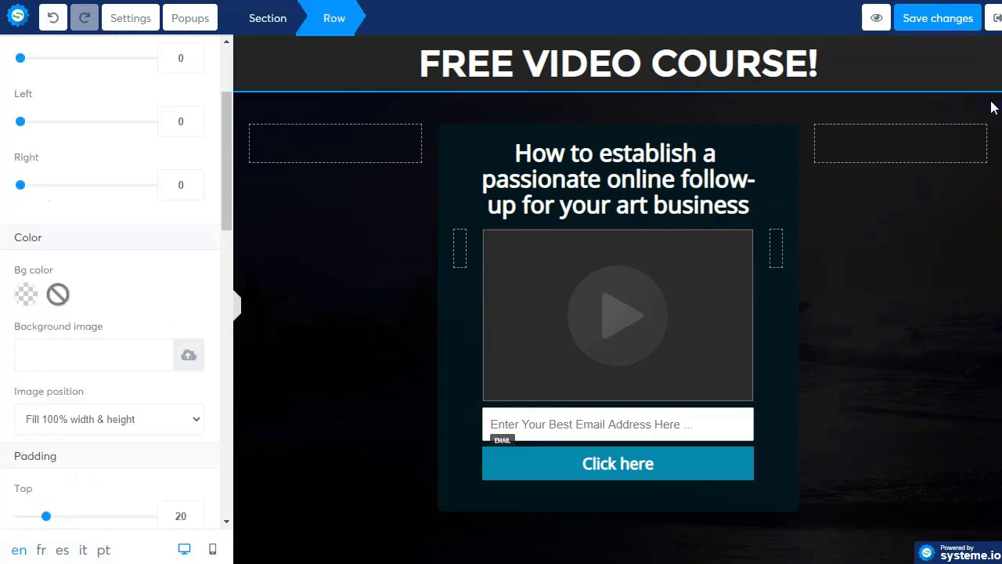
click(26, 294)
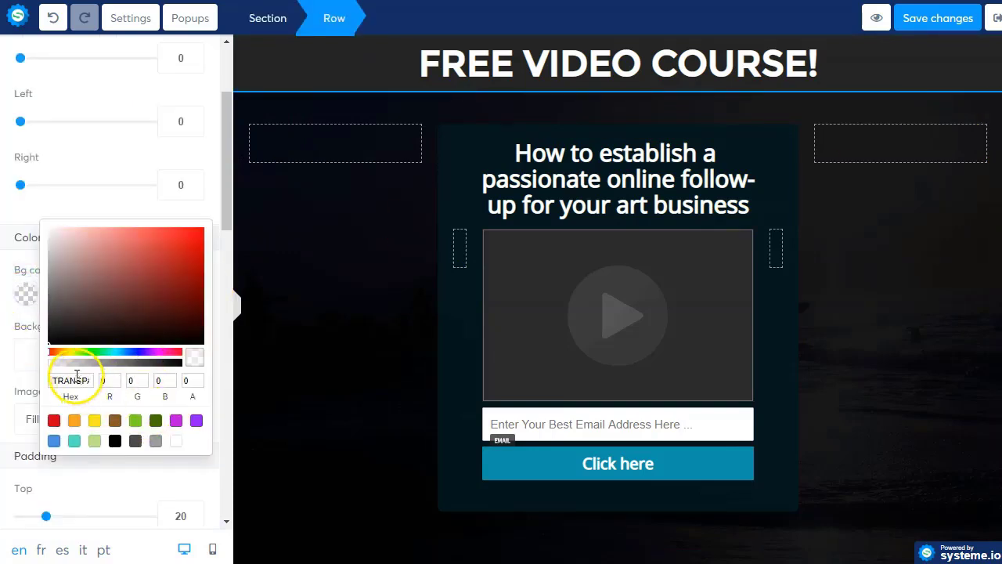
click(176, 444)
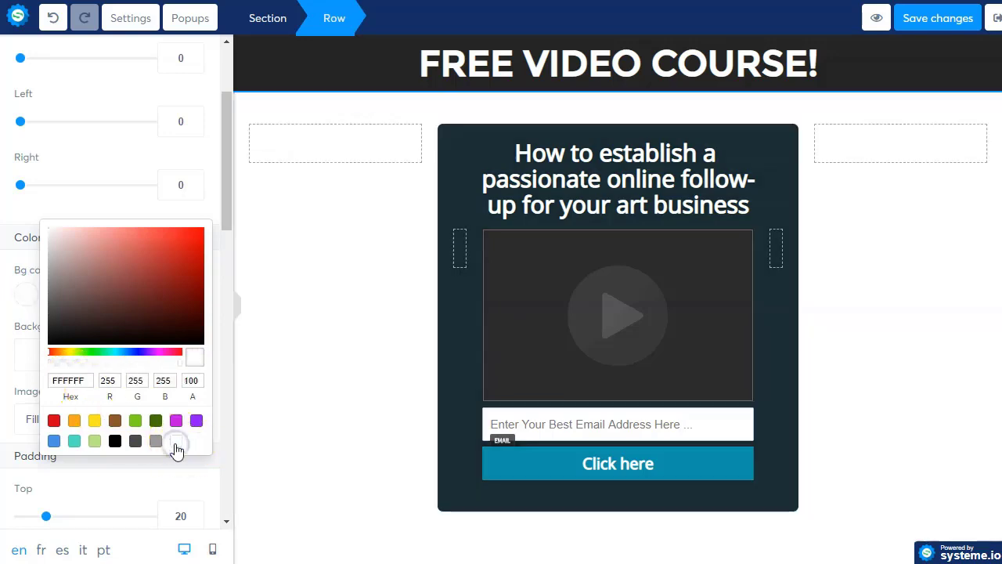
click(316, 233)
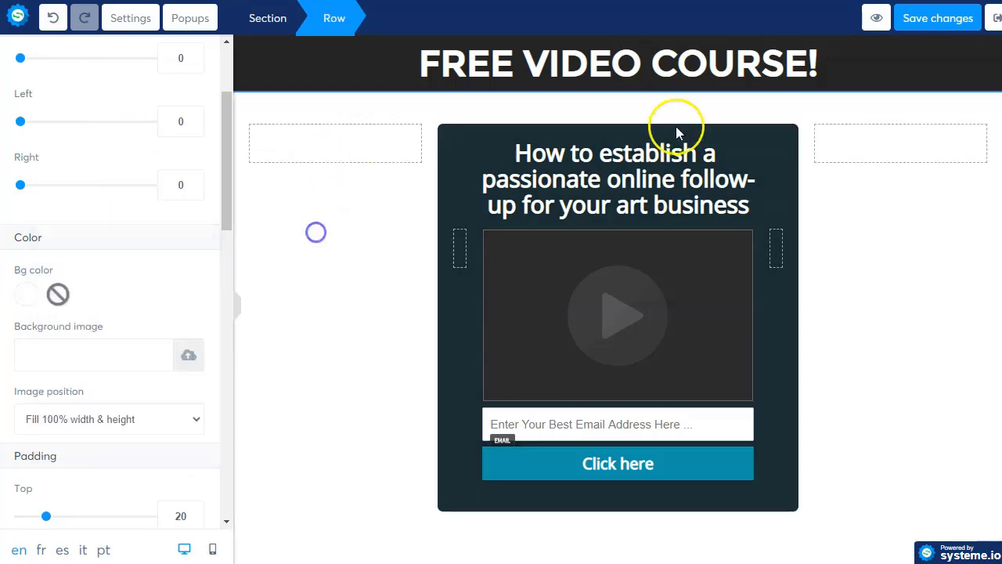
click(626, 63)
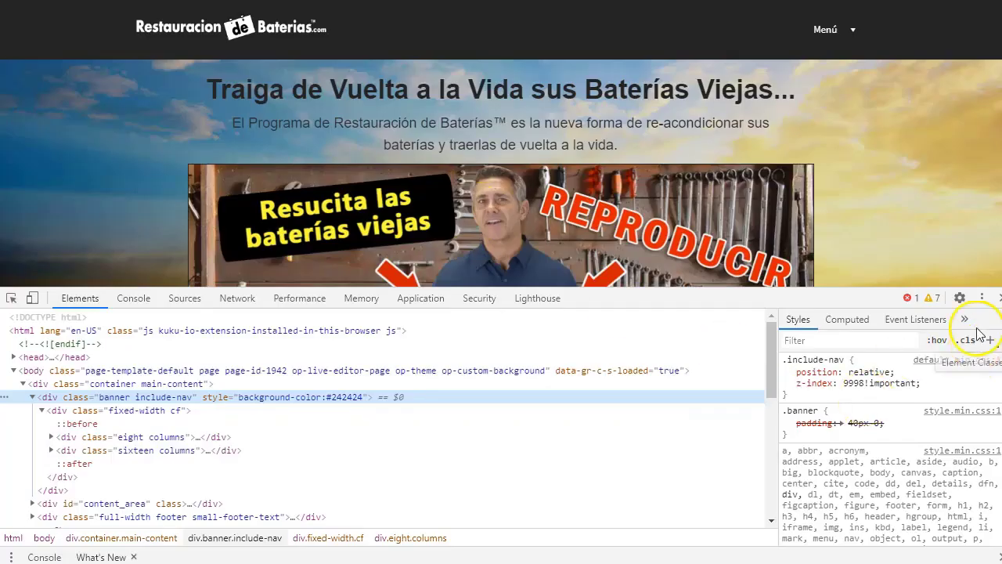
- Close DevTools and browse the affiliate site's 160 x 600 ad banners down to the product covers
click(999, 297)
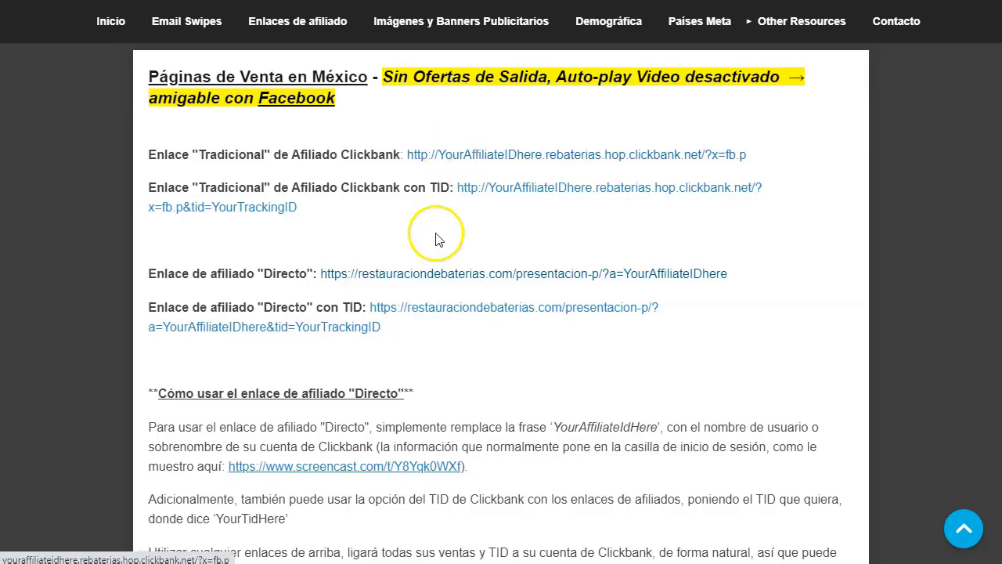
scroll(272, 194, down, 4)
scroll(277, 188, up, 8)
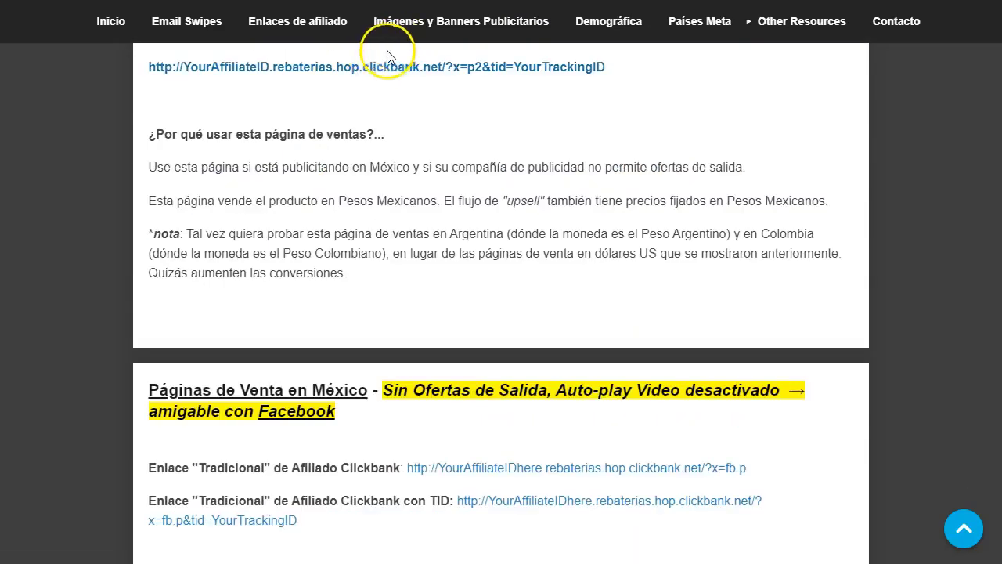
click(405, 28)
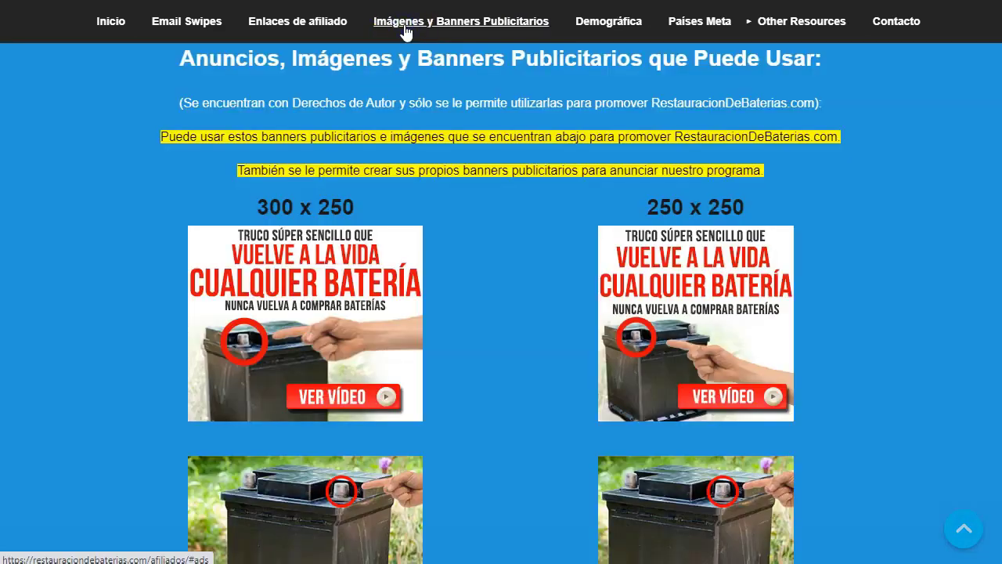
scroll(262, 92, down, 2)
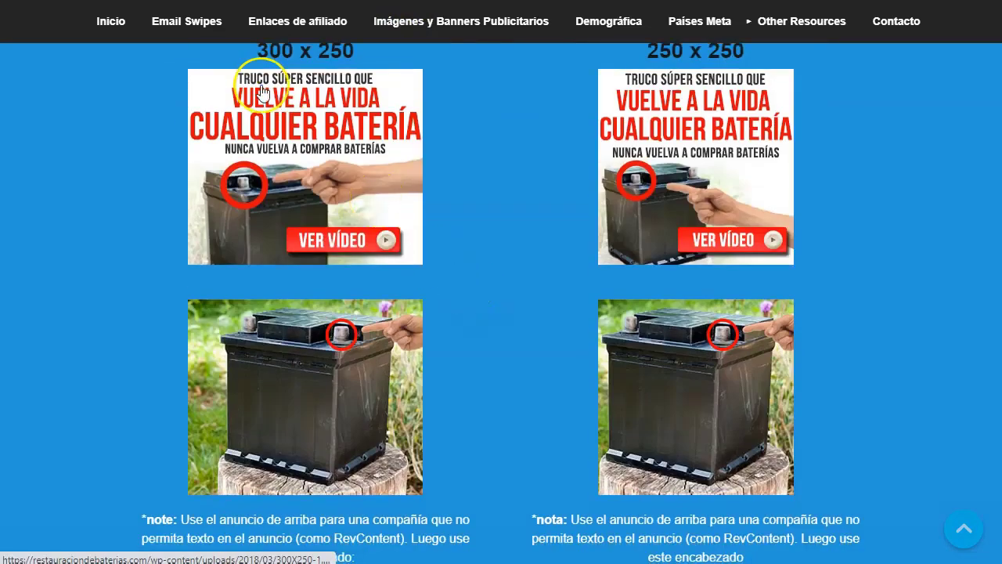
scroll(566, 267, down, 1)
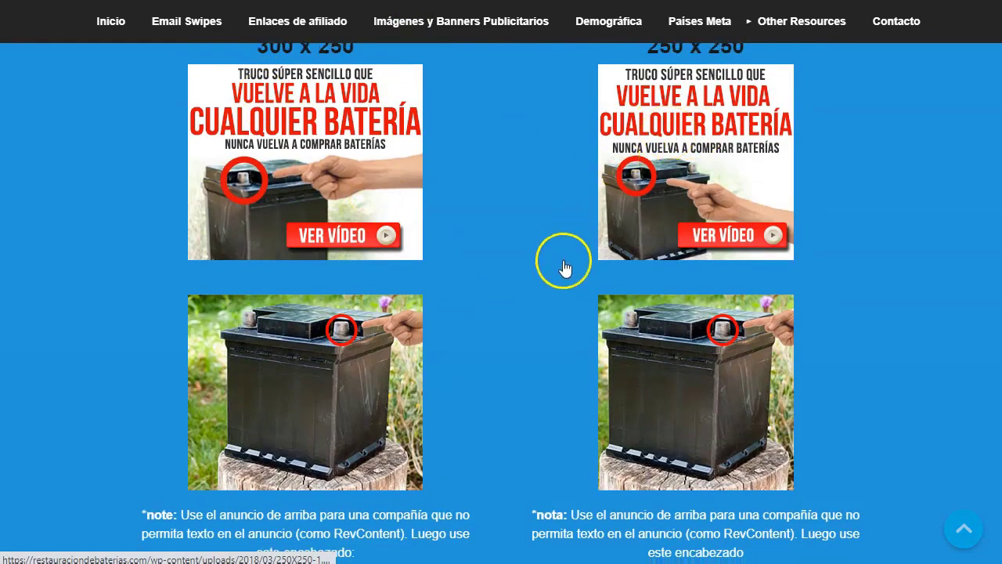
scroll(565, 269, down, 2)
scroll(565, 271, down, 10)
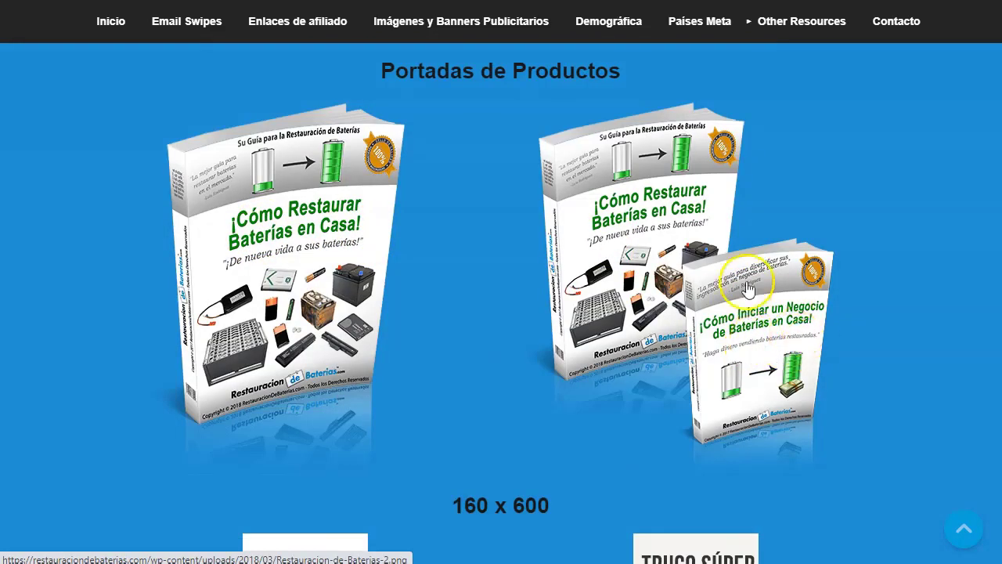
scroll(517, 349, down, 3)
scroll(507, 357, down, 1)
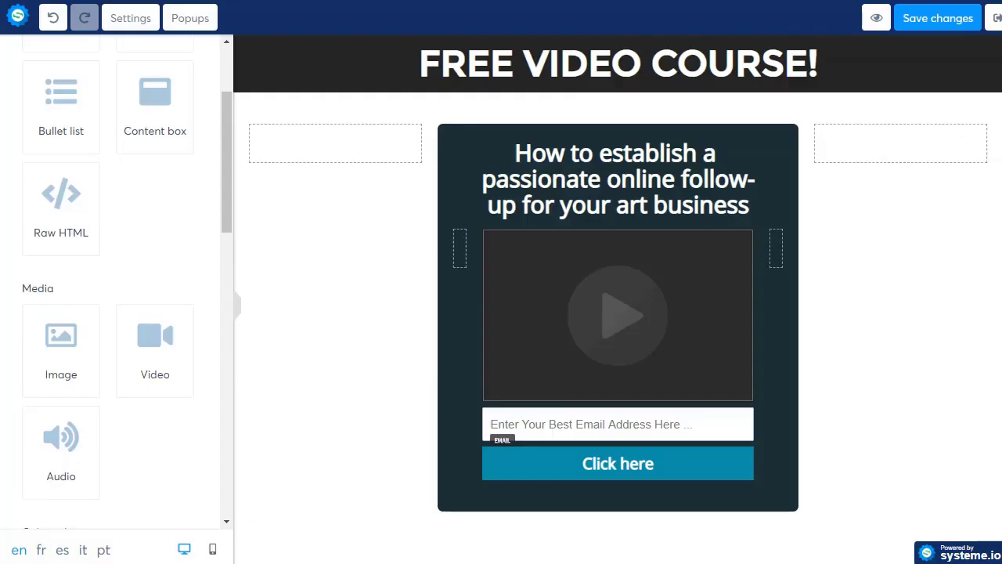
- Replace the FREE VIDEO COURSE! headline with 'Truco Super Sencillo'
click(614, 67)
double_click(557, 71)
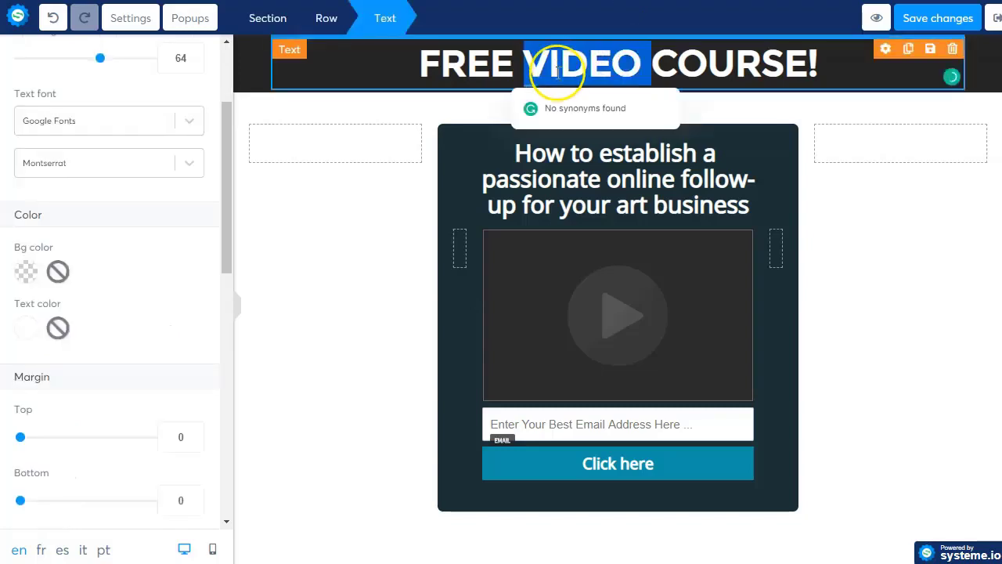
key(Home)
text(T)
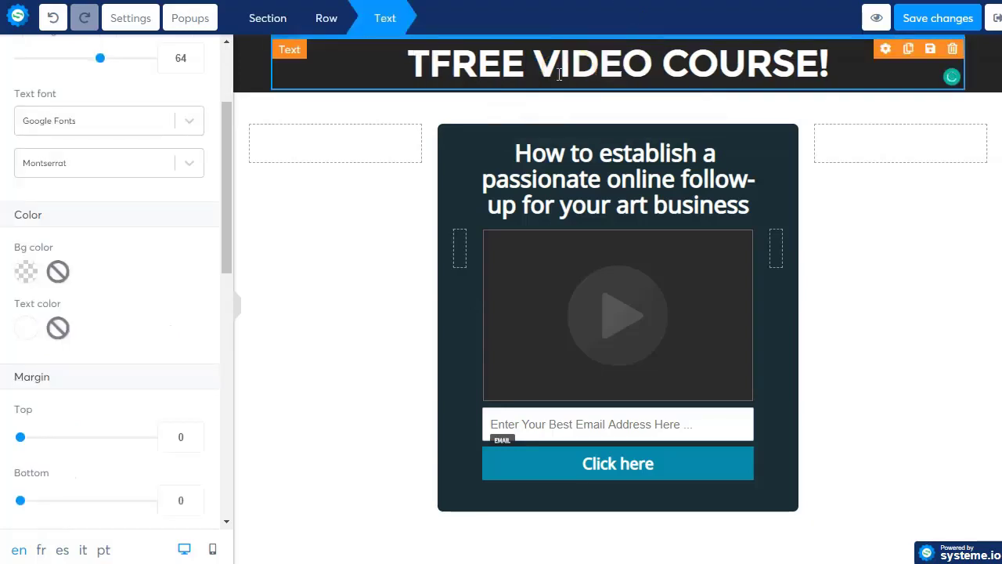
text(ruco Supe)
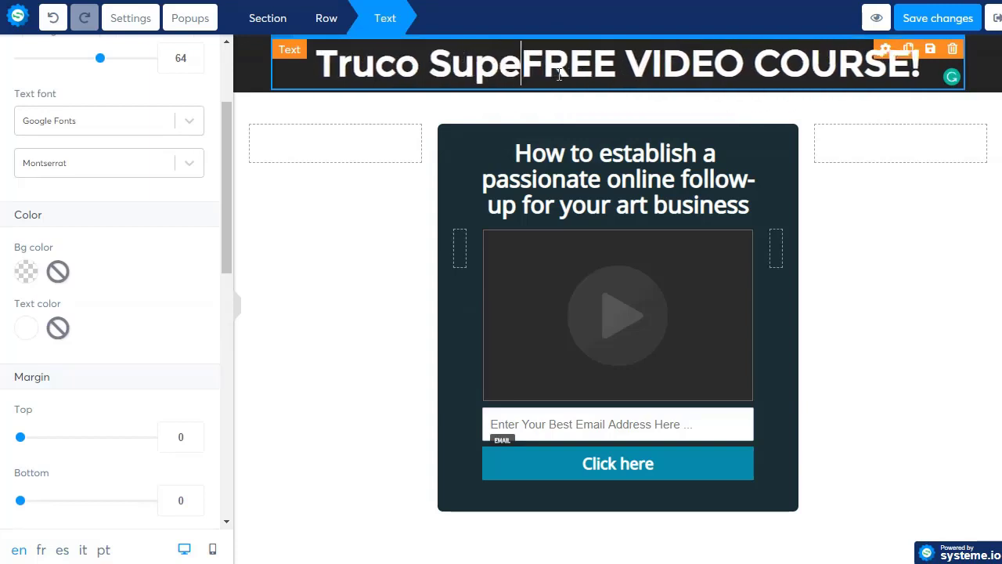
text(r Sencillo)
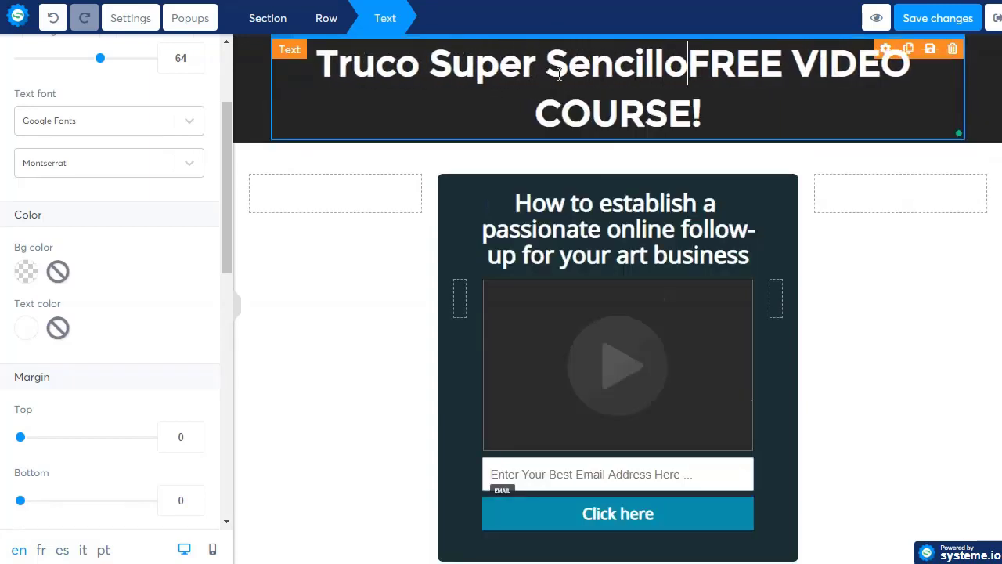
key(shift+ctrl+End)
key(Delete)
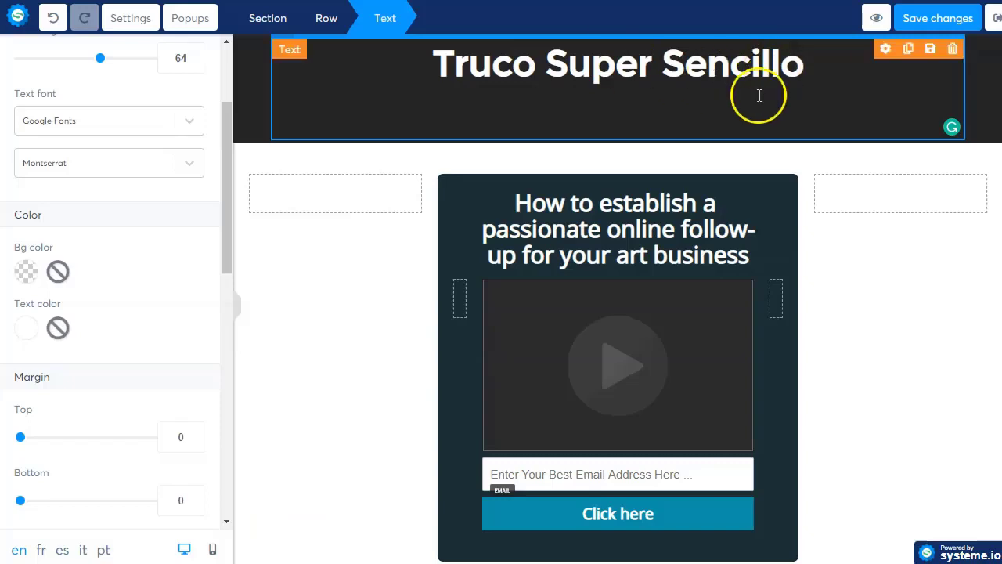
- Rewrite the subheading as 'Vuelve a la vida cualquier Bateria.' / '¡Nunca vuelvas a comprara Baterias!'
click(627, 205)
double_click(601, 221)
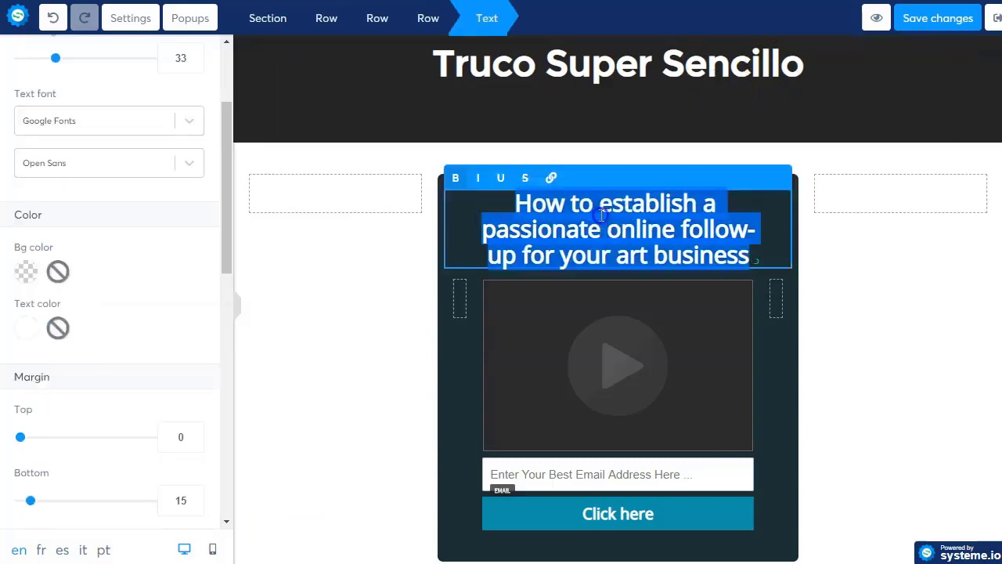
text(Vuelve a la)
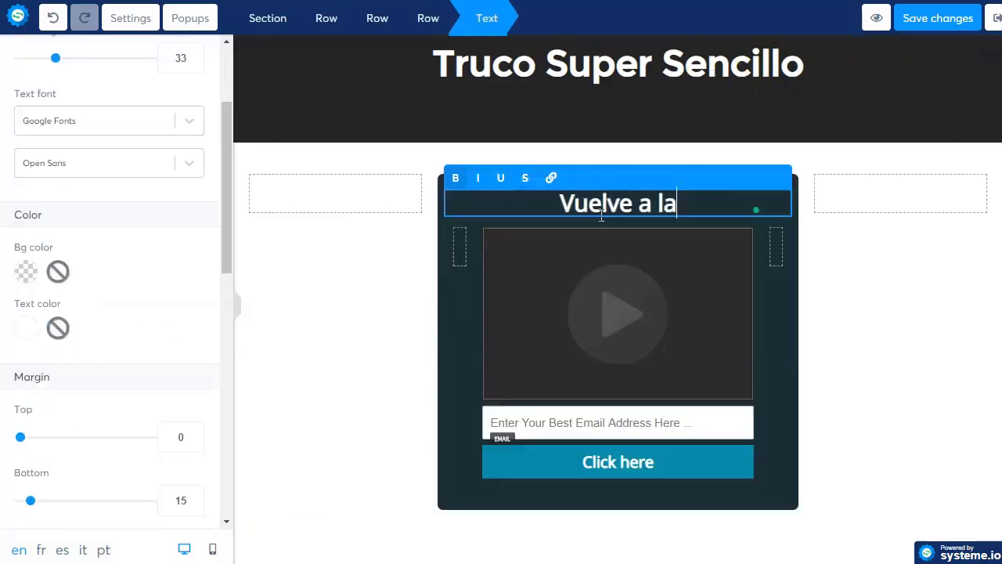
text( vida cualquier Bat)
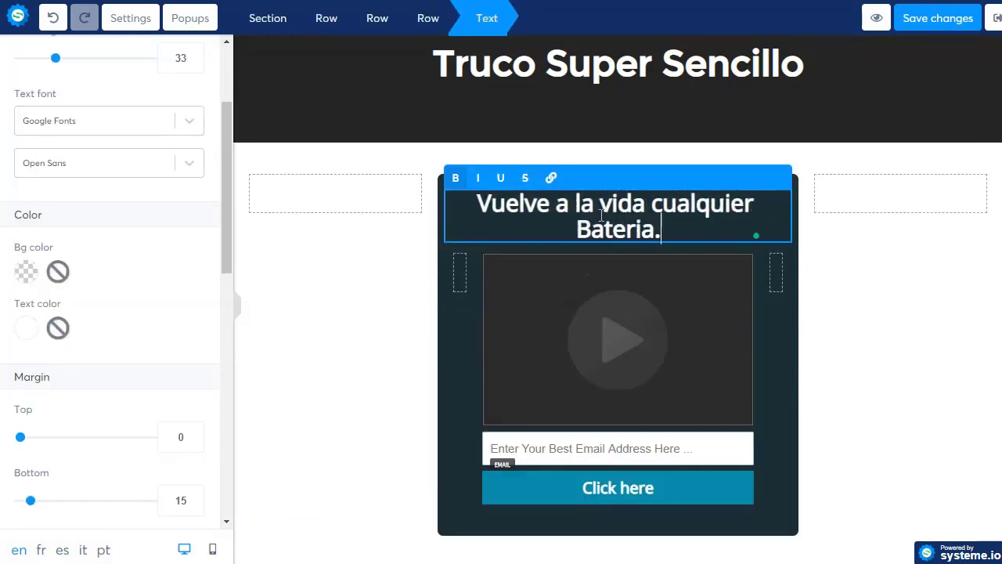
text(eria.)
click(604, 228)
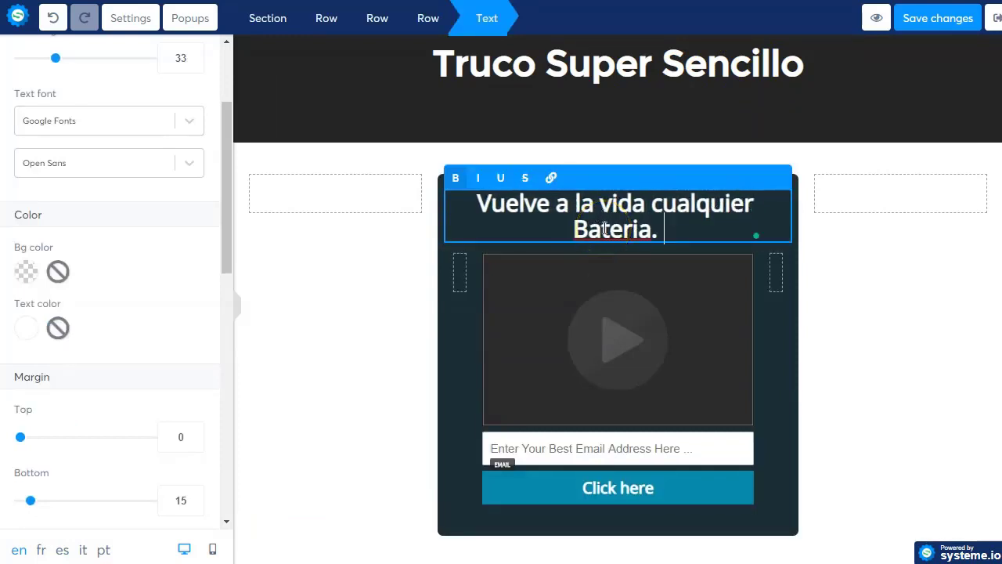
key(Return)
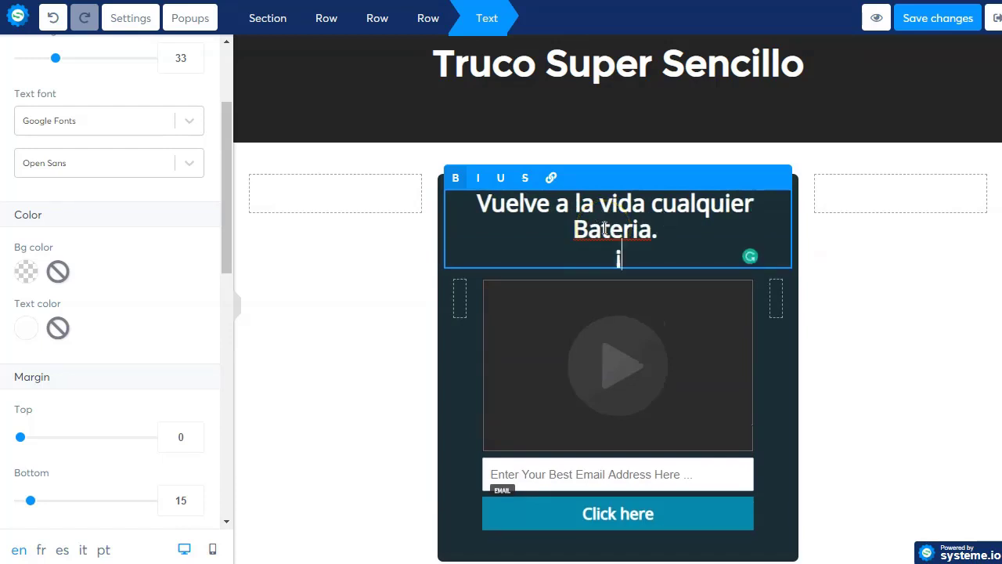
text(¡Nu)
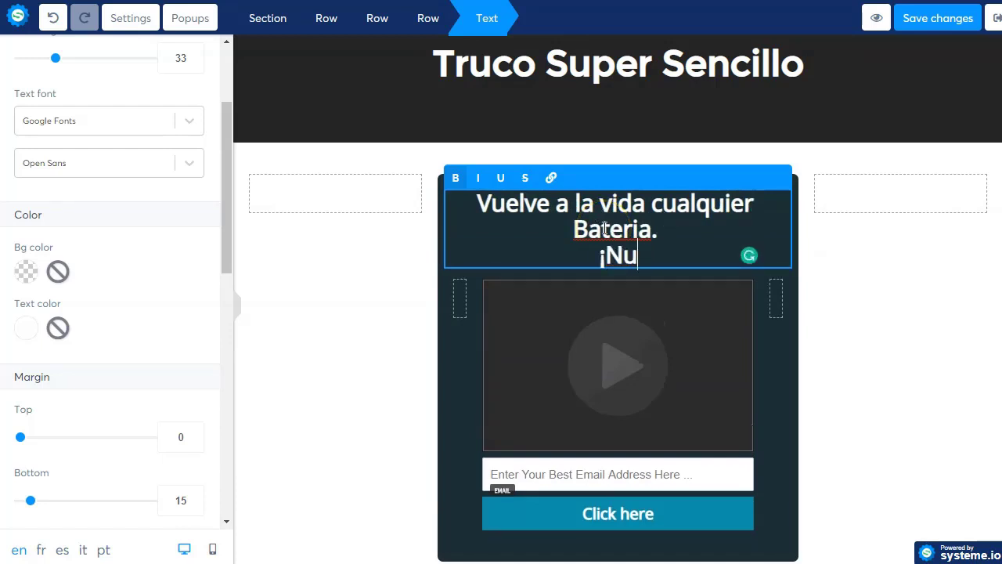
text(nca vuelvas a comparar)
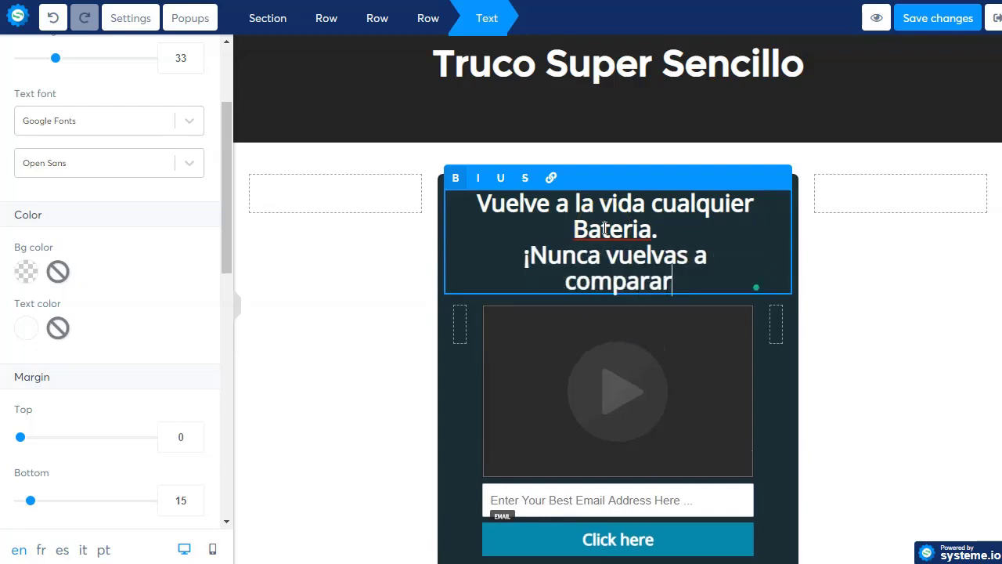
key(BackSpace)
key(BackSpace)
key(BackSpace)
key(BackSpace)
text(rara )
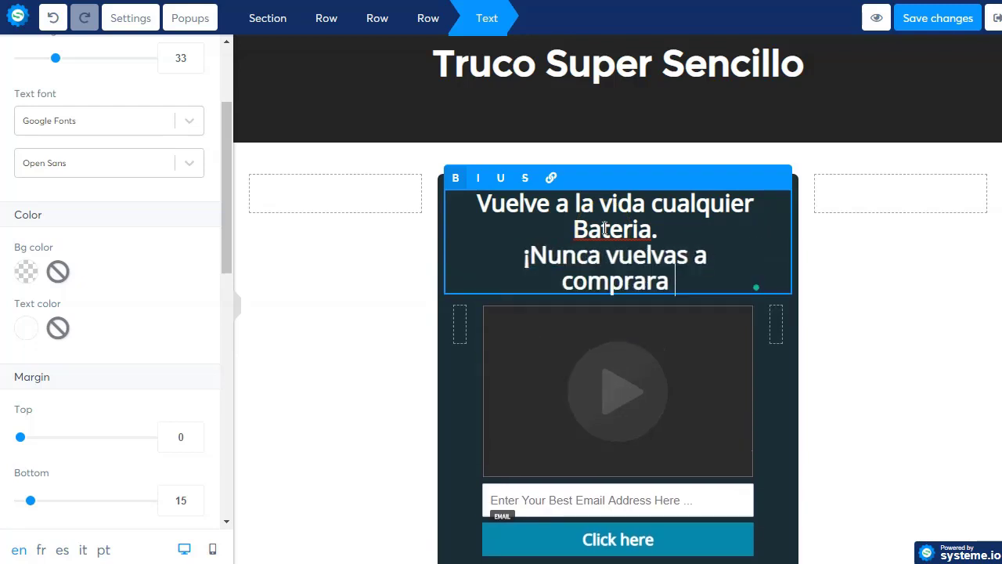
text(Baterias!)
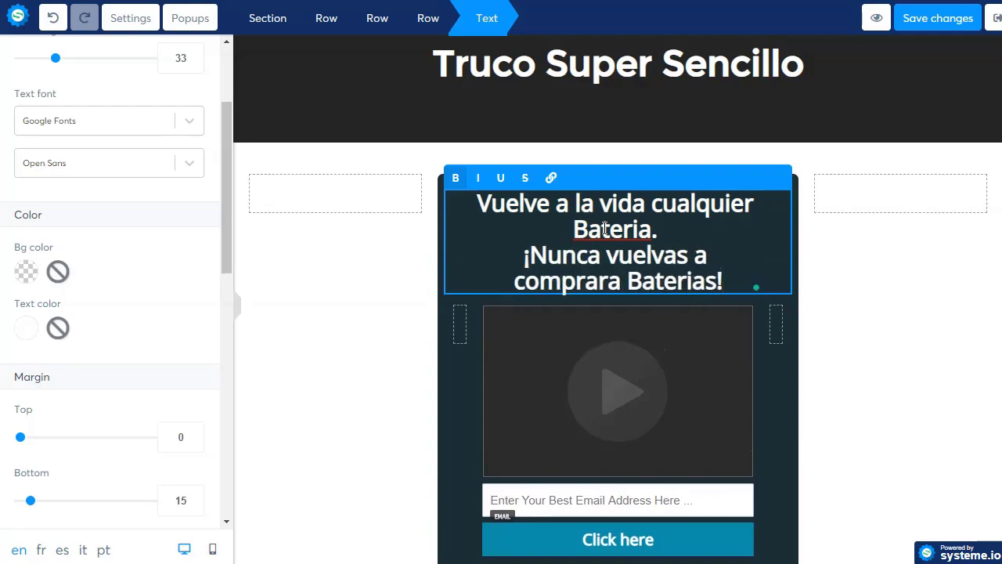
click(411, 329)
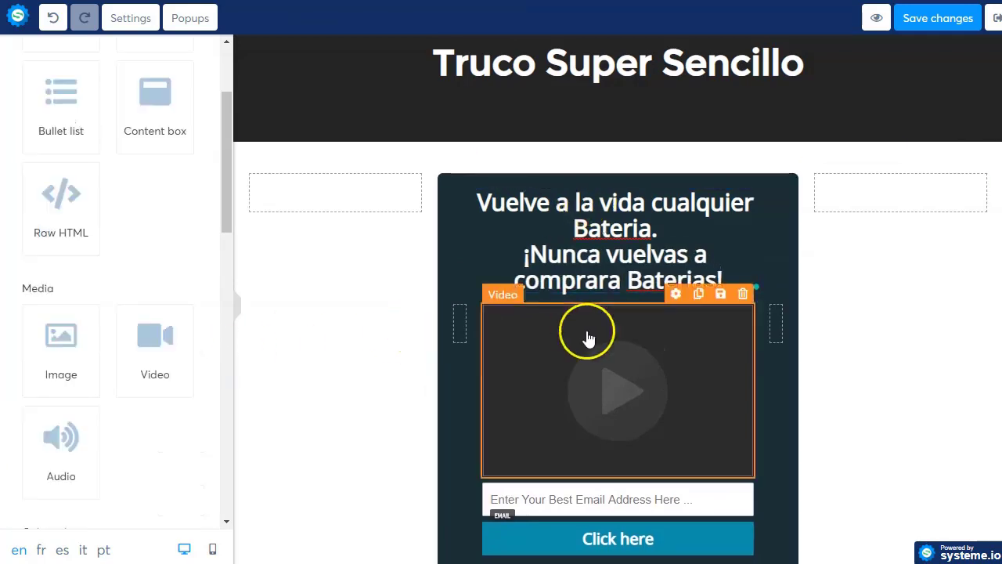
scroll(589, 338, down, 3)
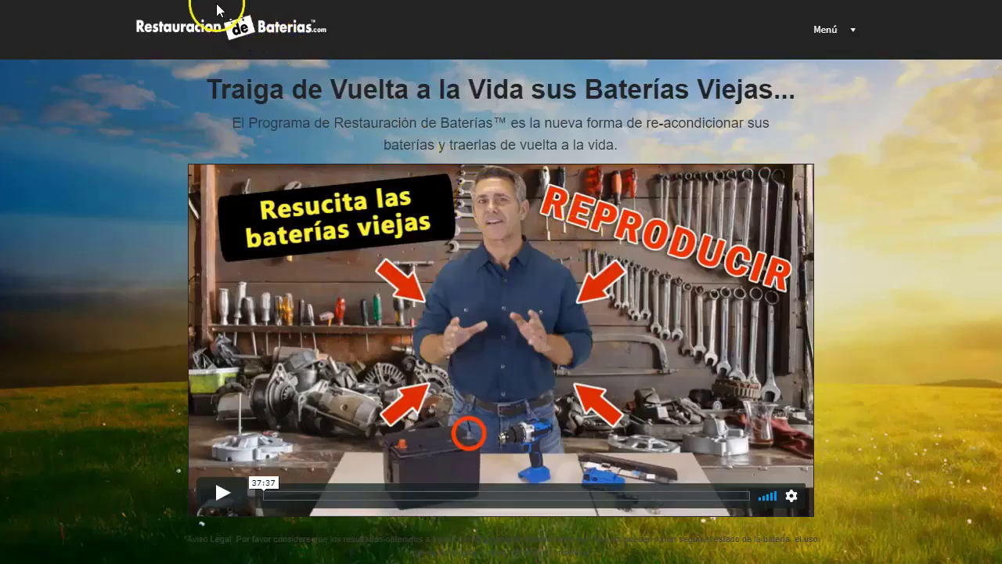
- Save the sales page's Restauracion de Baterias header logo from its image source as RDB-logo.png
right_click(241, 33)
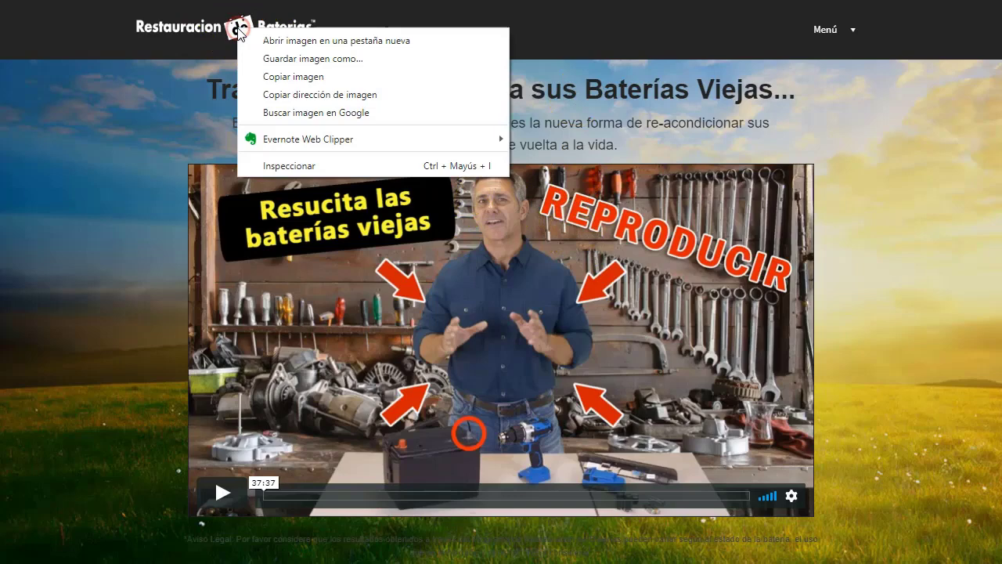
click(308, 167)
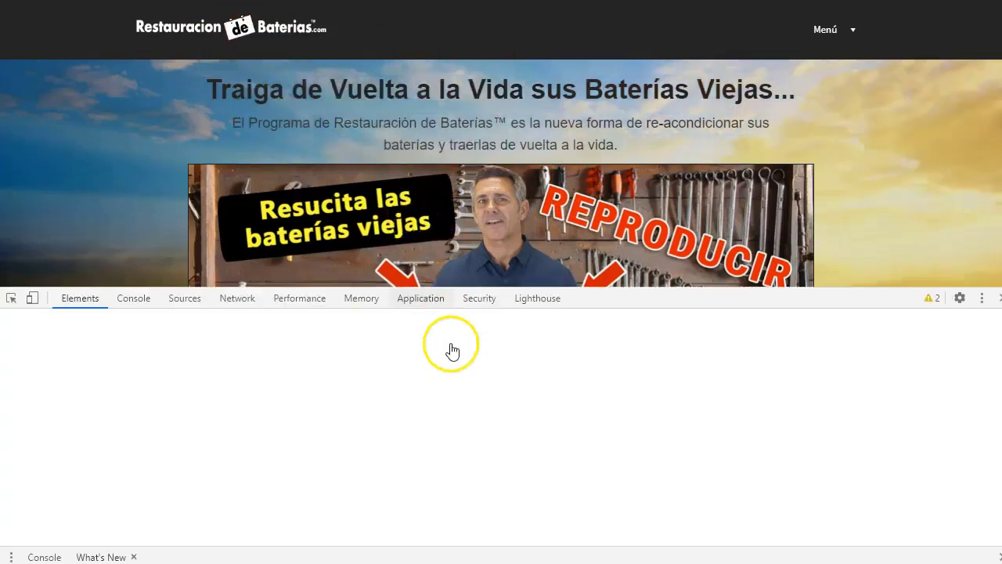
mouse_move(456, 470)
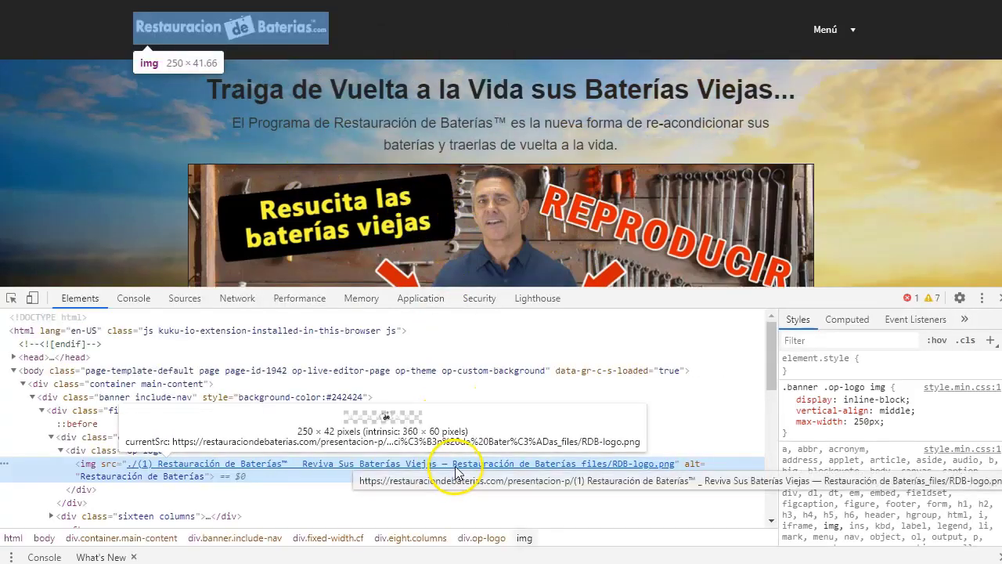
right_click(468, 465)
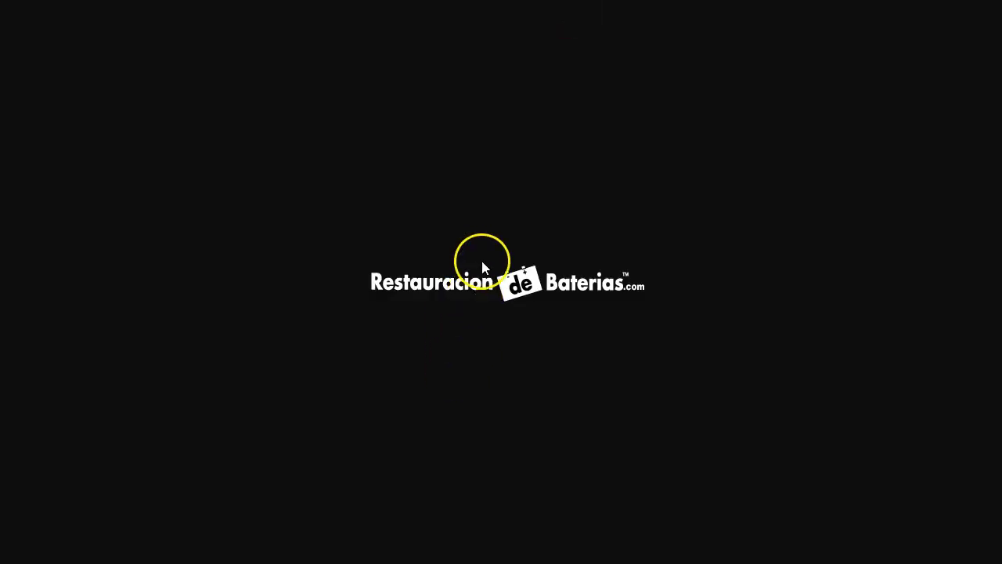
right_click(480, 293)
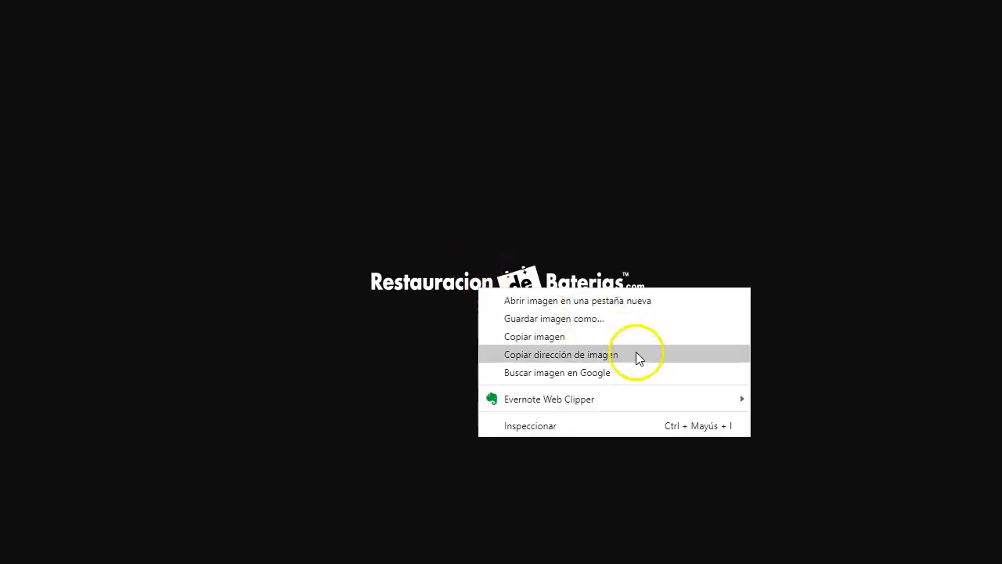
click(586, 323)
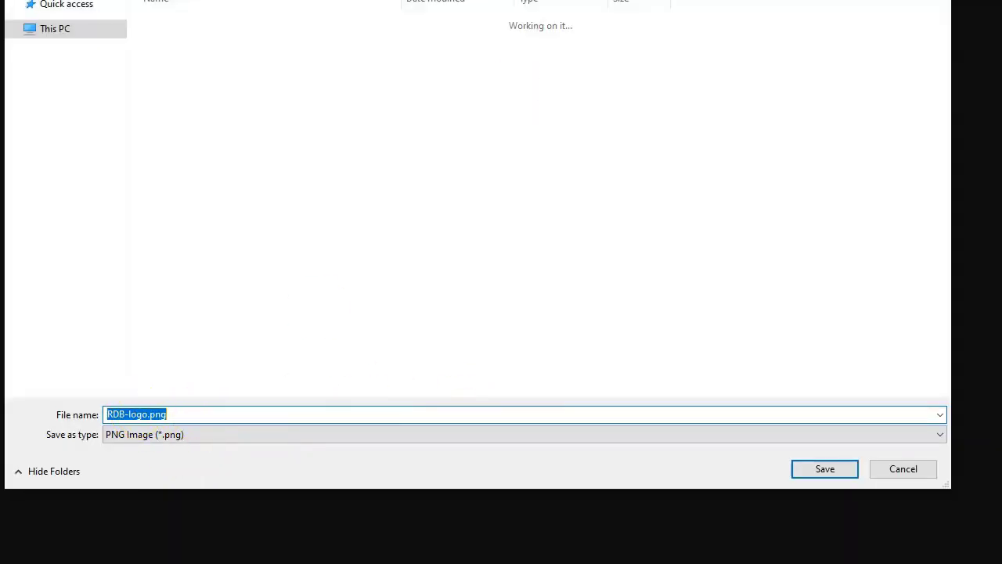
click(822, 468)
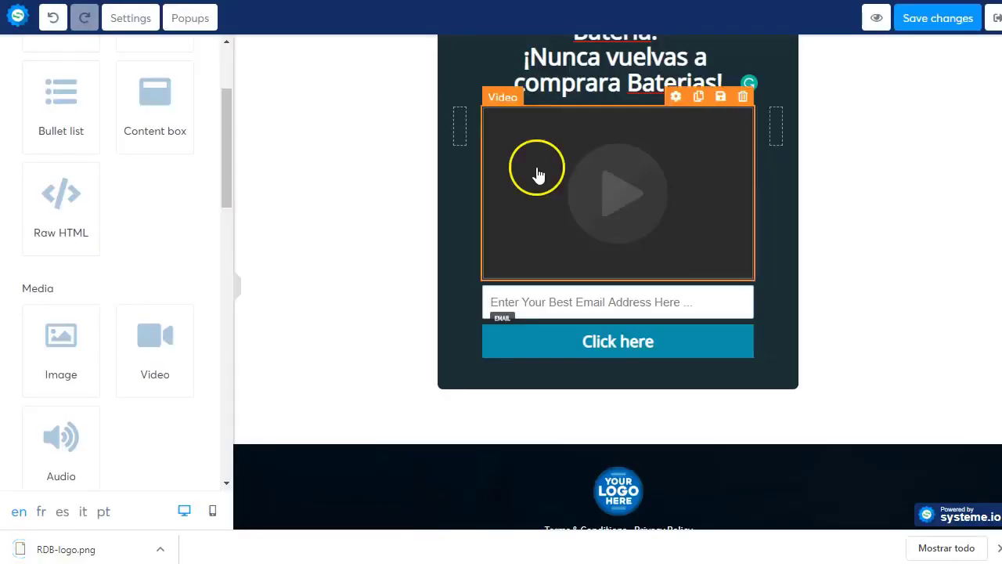
- Upload RDB-logo.png and insert it in place of the footer's placeholder logo
click(626, 493)
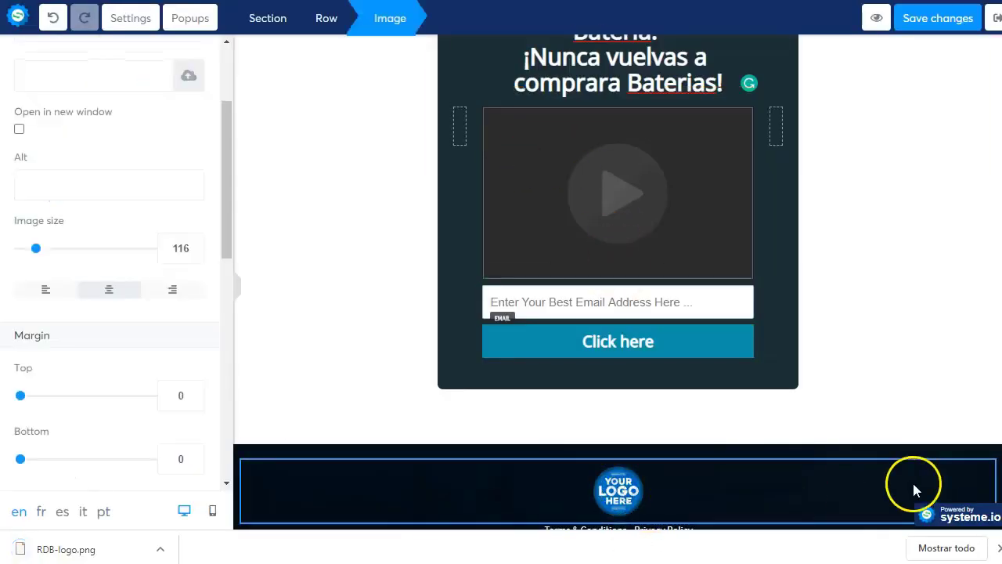
scroll(186, 188, up, 2)
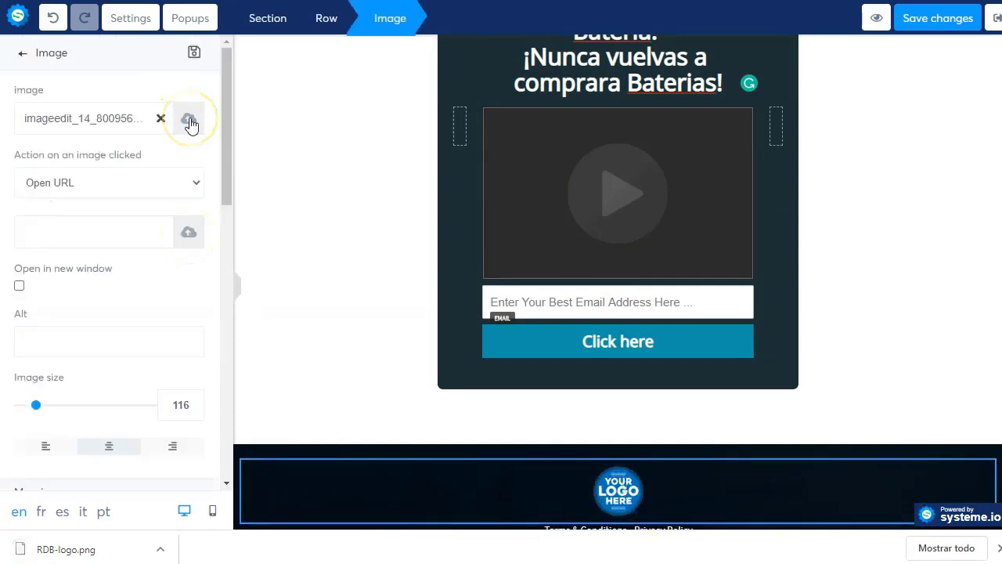
click(189, 119)
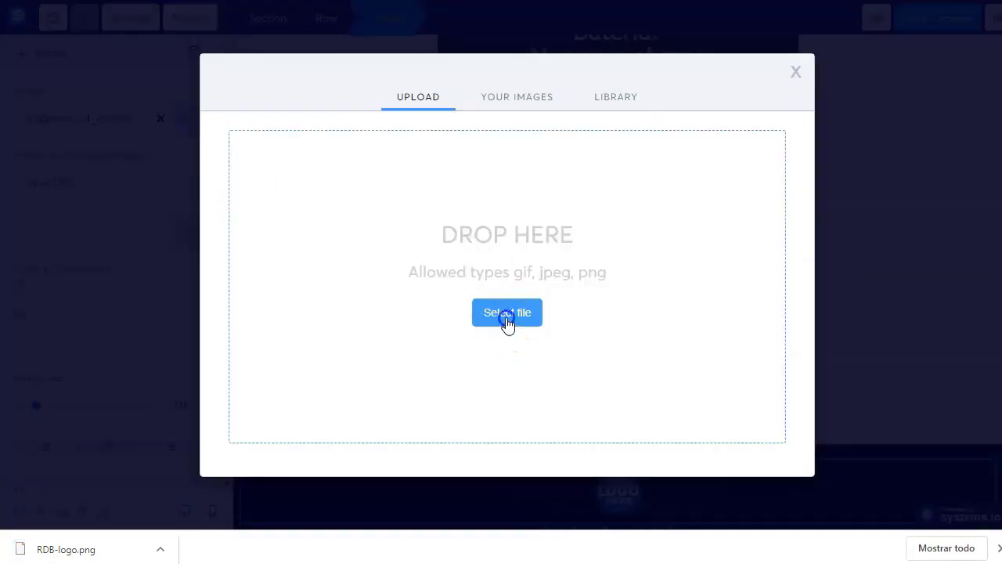
click(563, 342)
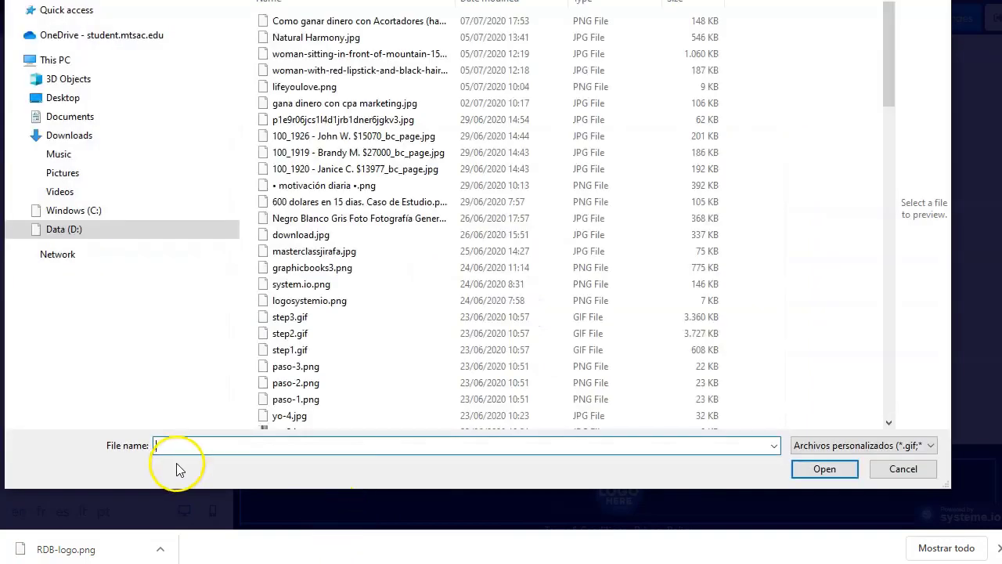
key(Escape)
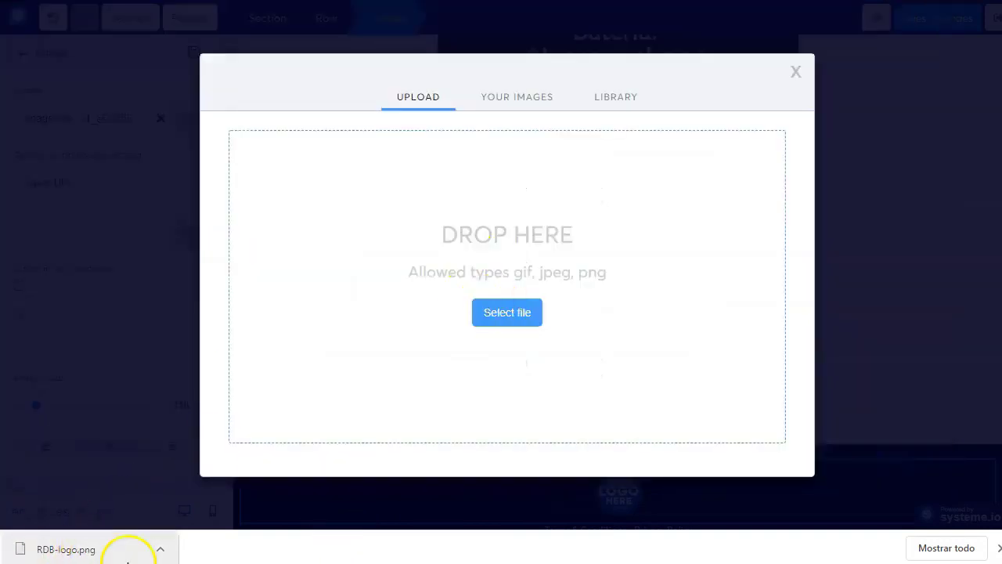
drag(82, 553, 497, 290)
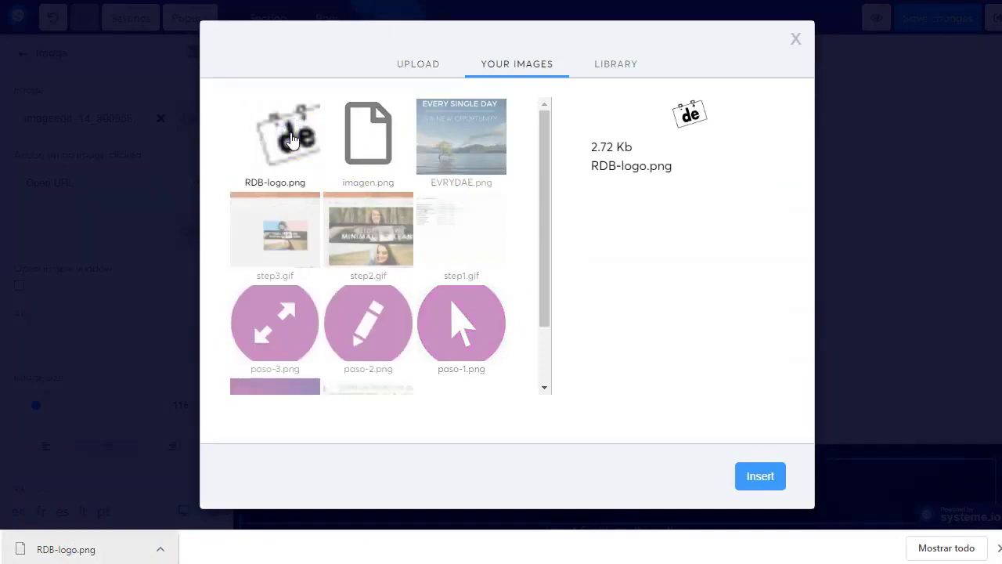
click(765, 477)
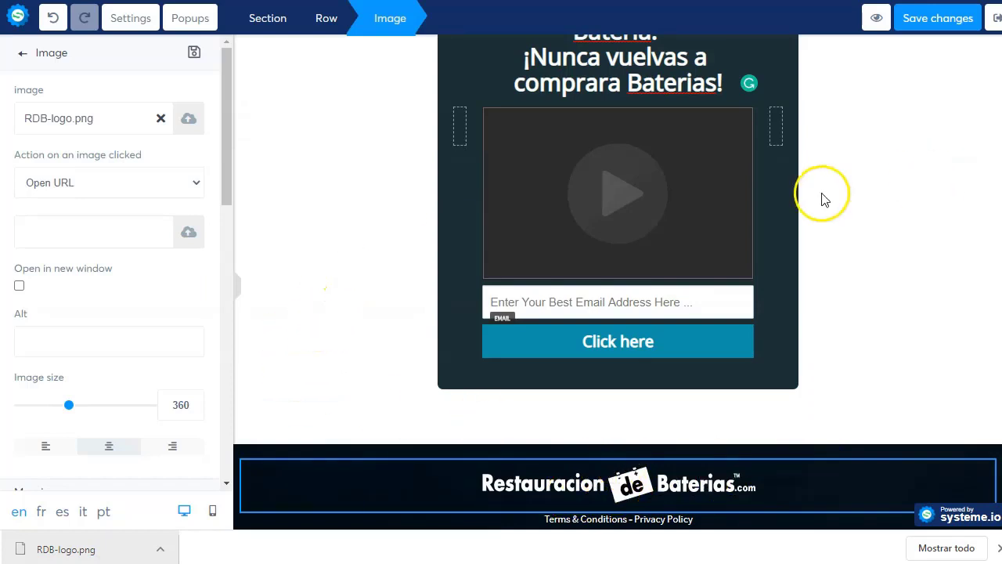
click(666, 524)
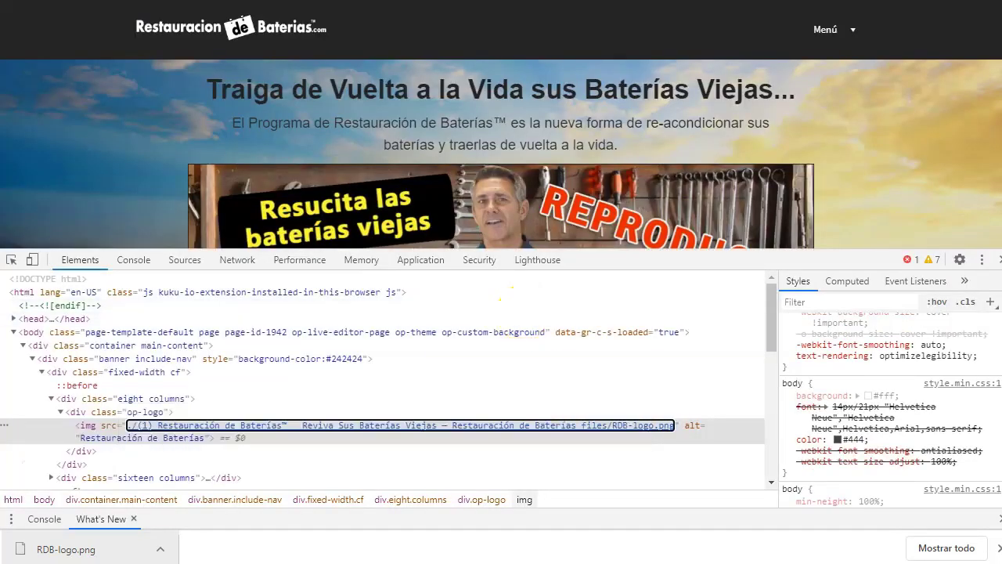
- Copy the sales page's Privacidad link address and open the systeme.io footer text for editing
key(F12)
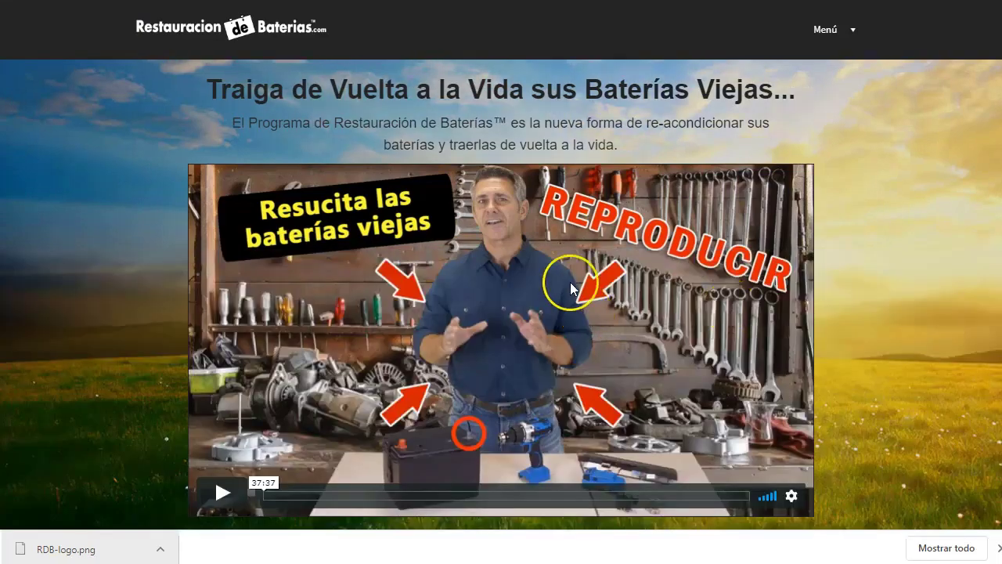
key(End)
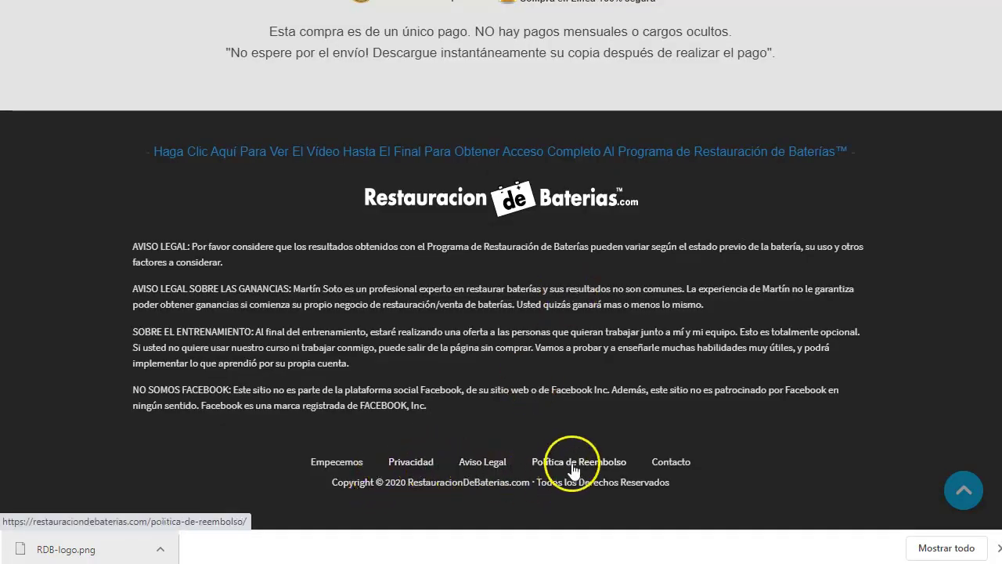
right_click(408, 468)
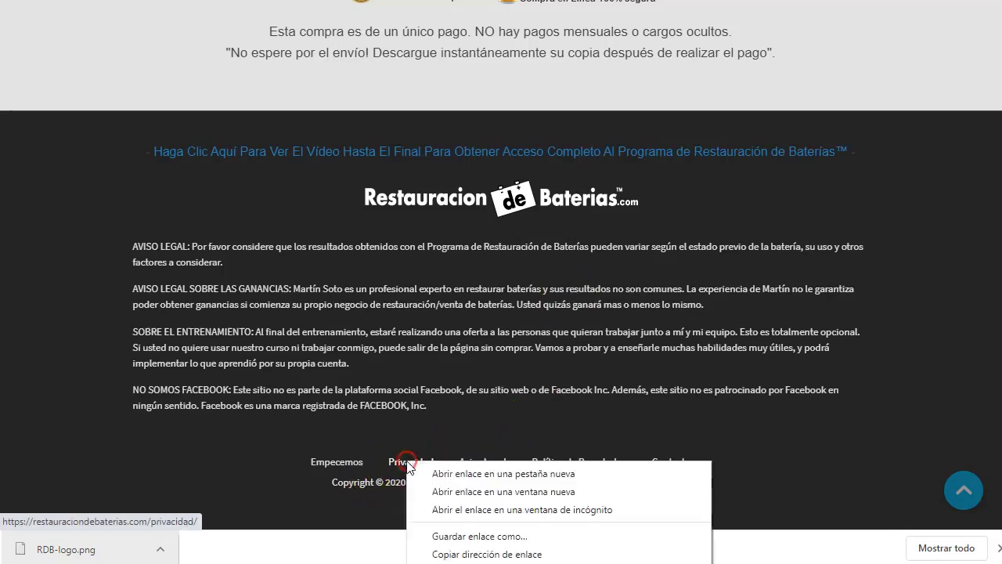
click(513, 557)
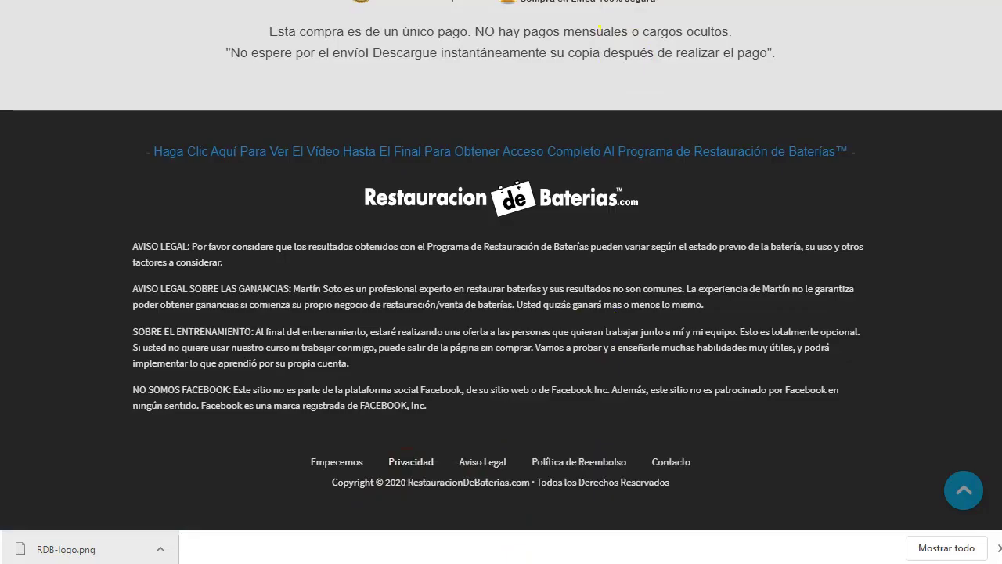
key(ctrl+Tab)
click(592, 523)
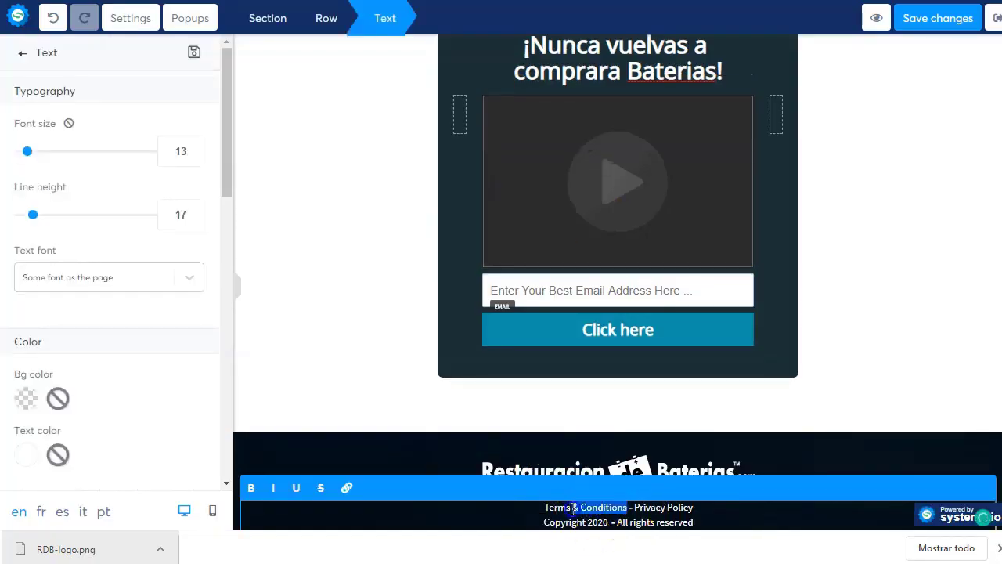
- Link the footer's Terms & Conditions text to the copied Privacidad address
click(346, 488)
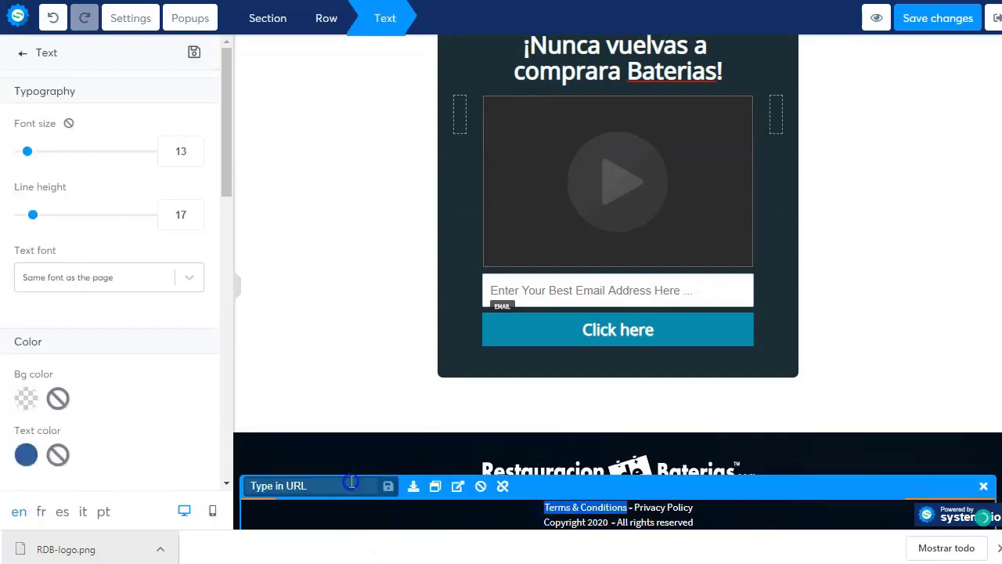
click(410, 490)
click(362, 485)
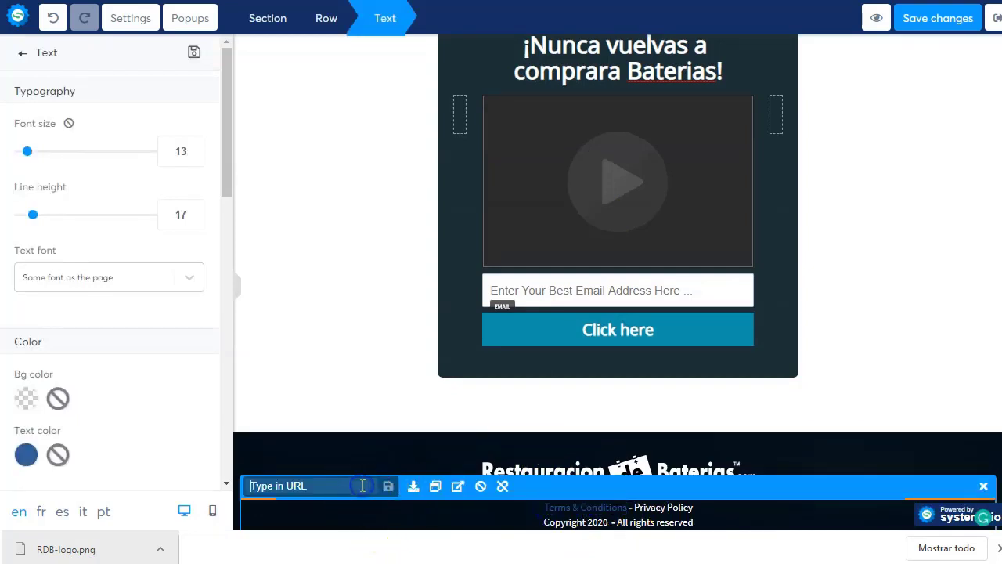
click(671, 511)
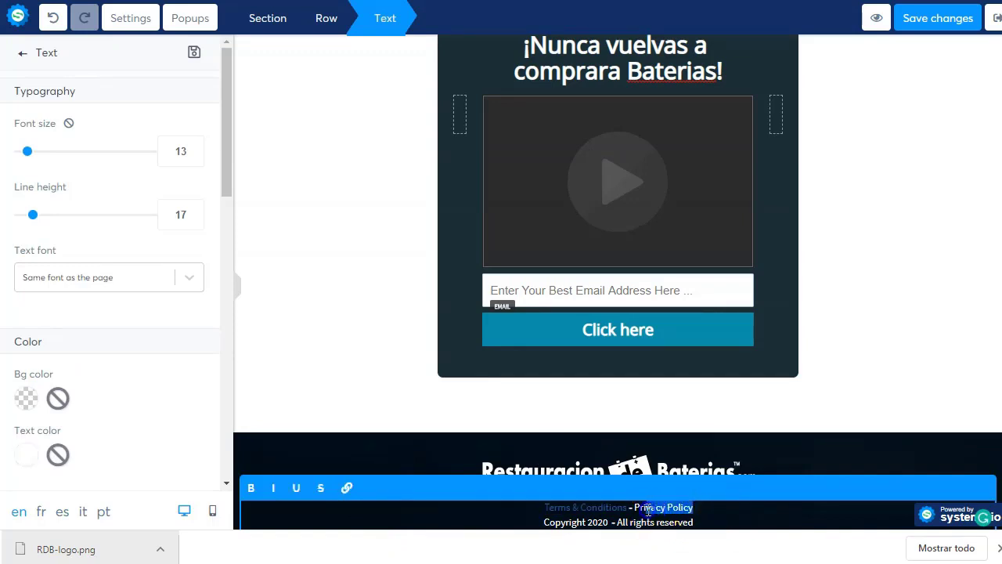
- Copy the vendor's Aviso Legal link and apply it to the Privacy Policy text
drag(640, 513, 637, 509)
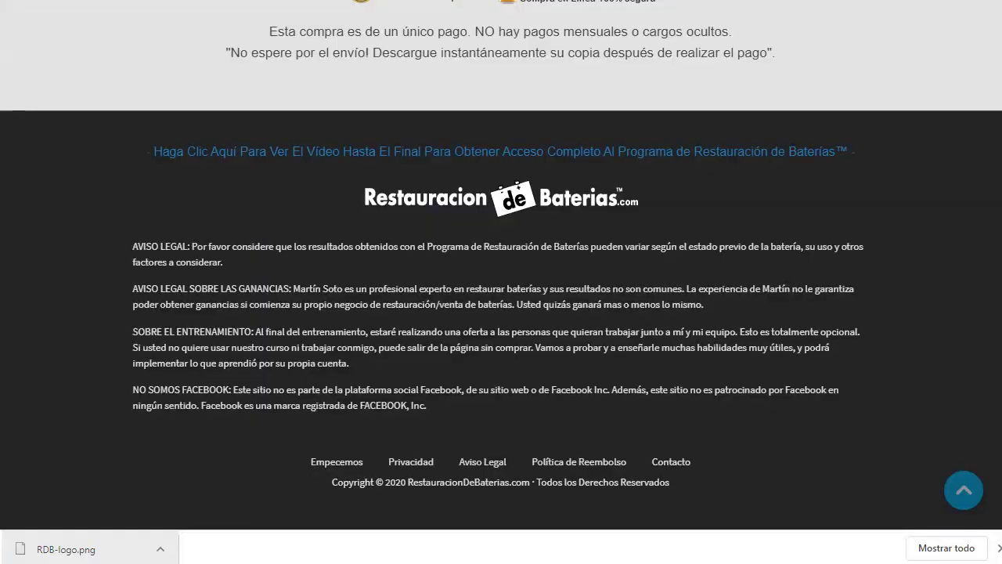
right_click(481, 470)
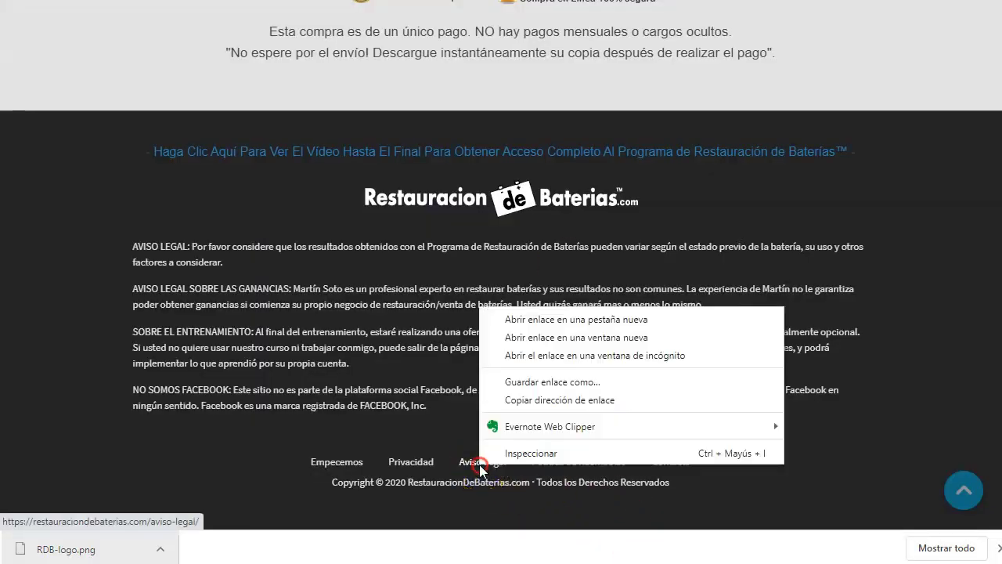
click(604, 400)
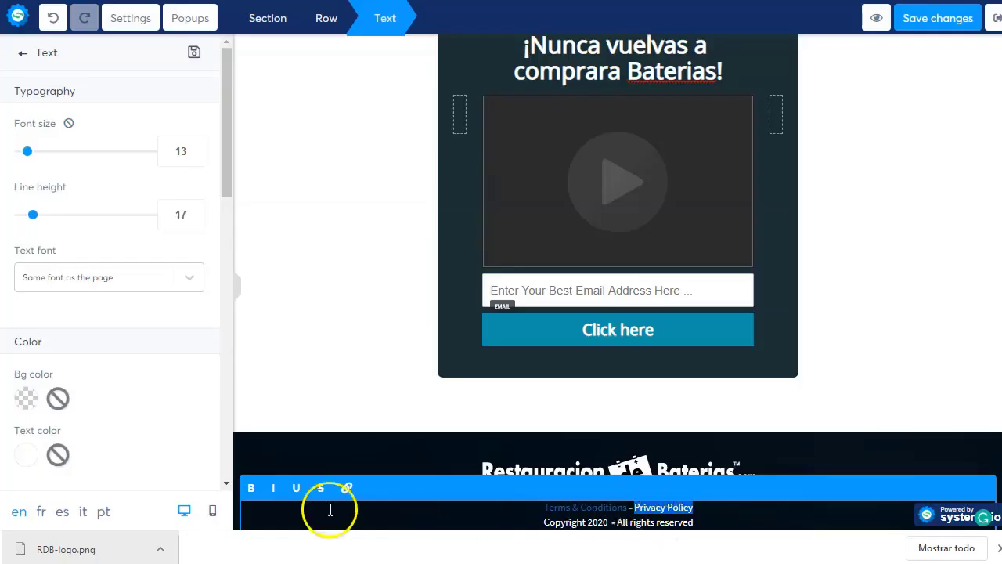
click(347, 489)
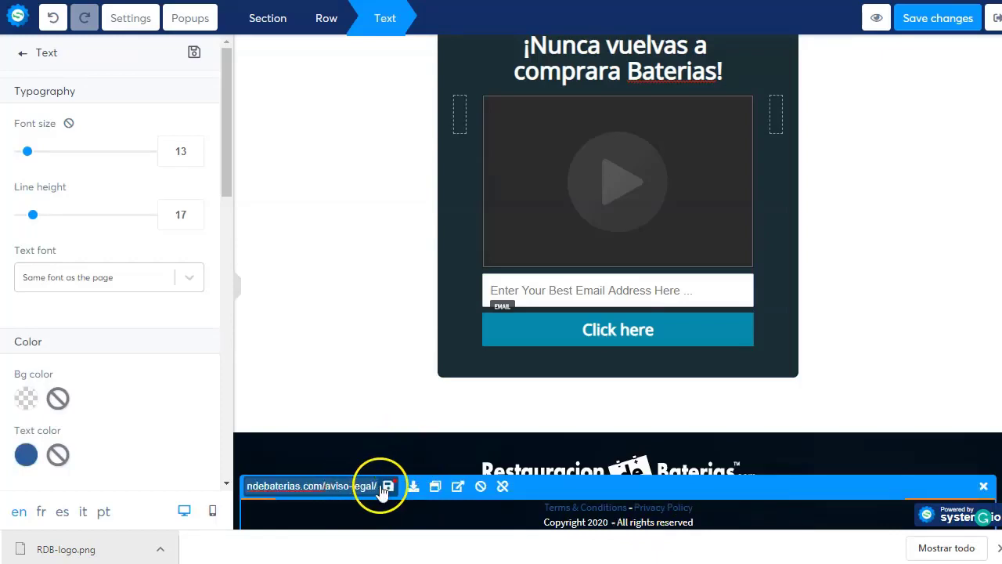
click(387, 486)
click(787, 517)
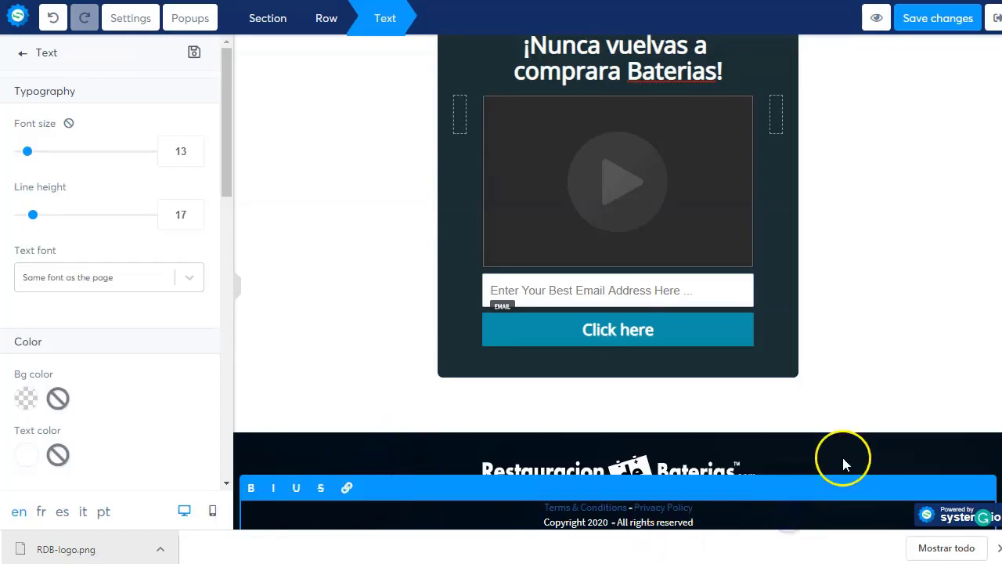
click(877, 381)
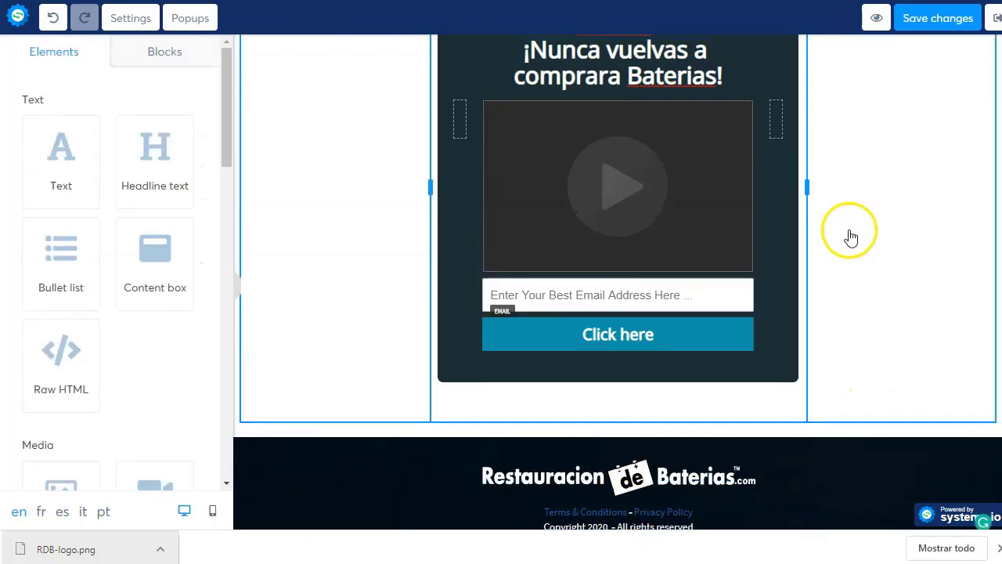
- Append 'para REVIVIR cualquier BATERIA' to the headline and delete the empty trailing line
scroll(603, 227, up, 2)
scroll(602, 227, up, 1)
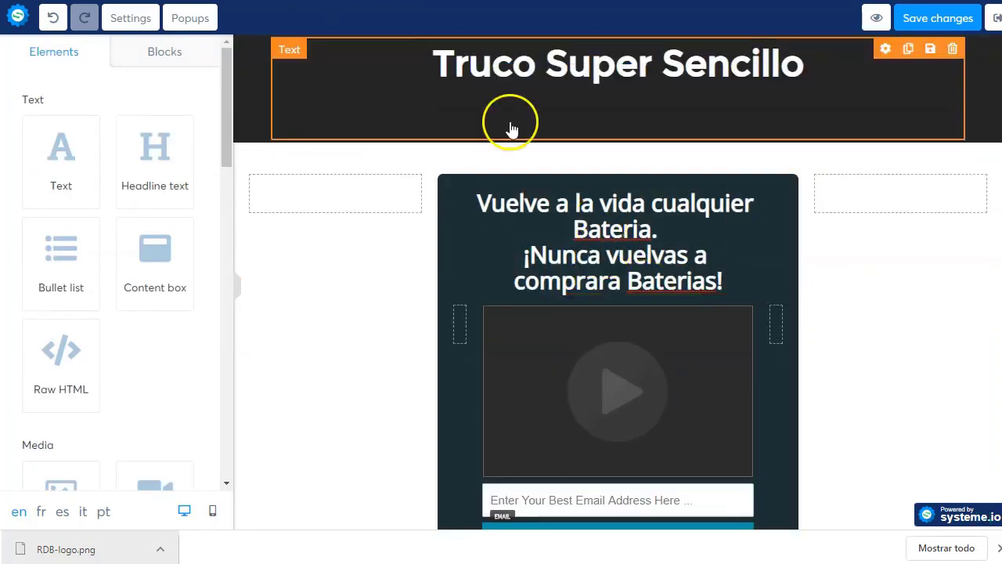
click(771, 70)
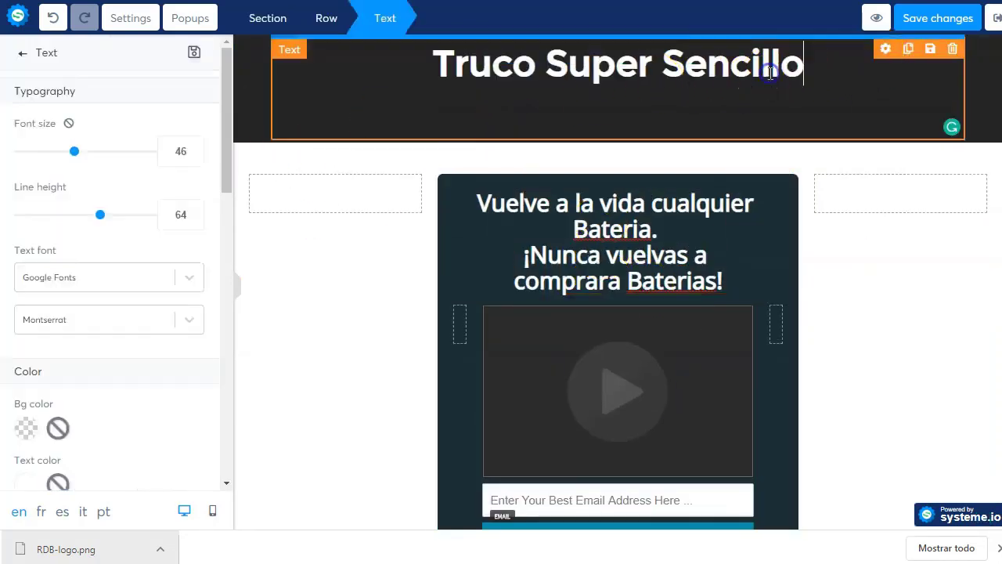
click(818, 107)
text(para )
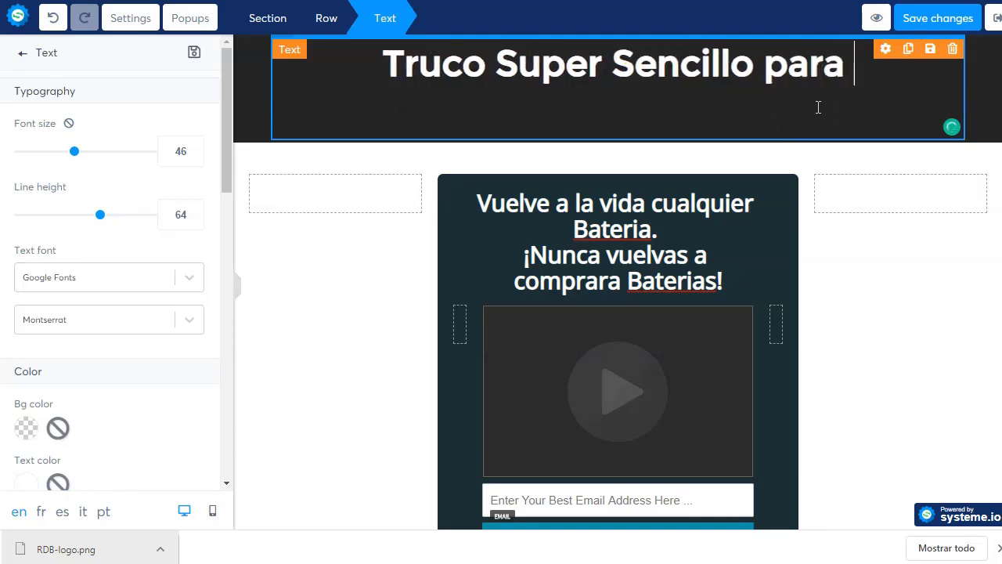
text(REVIVI)
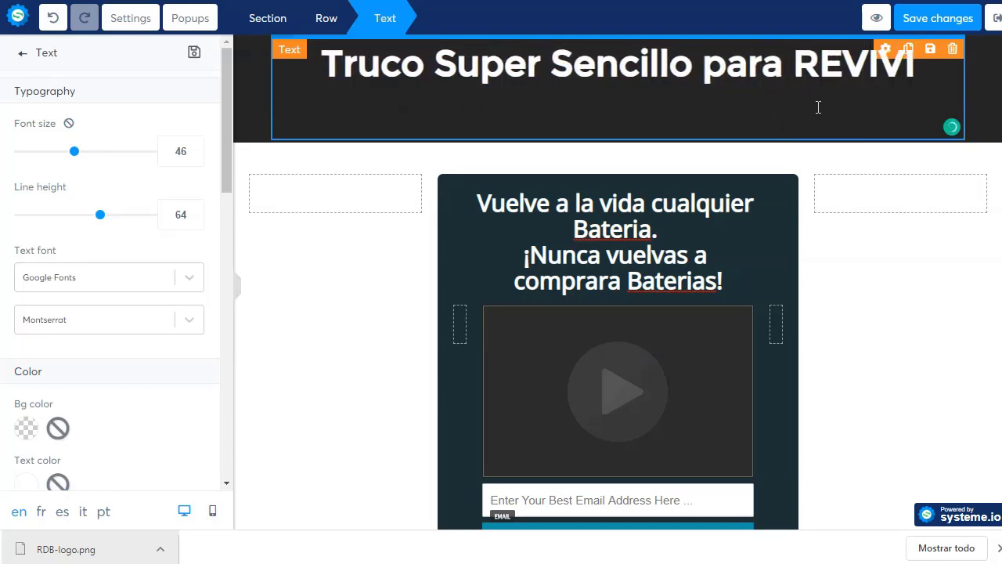
text(R cualque)
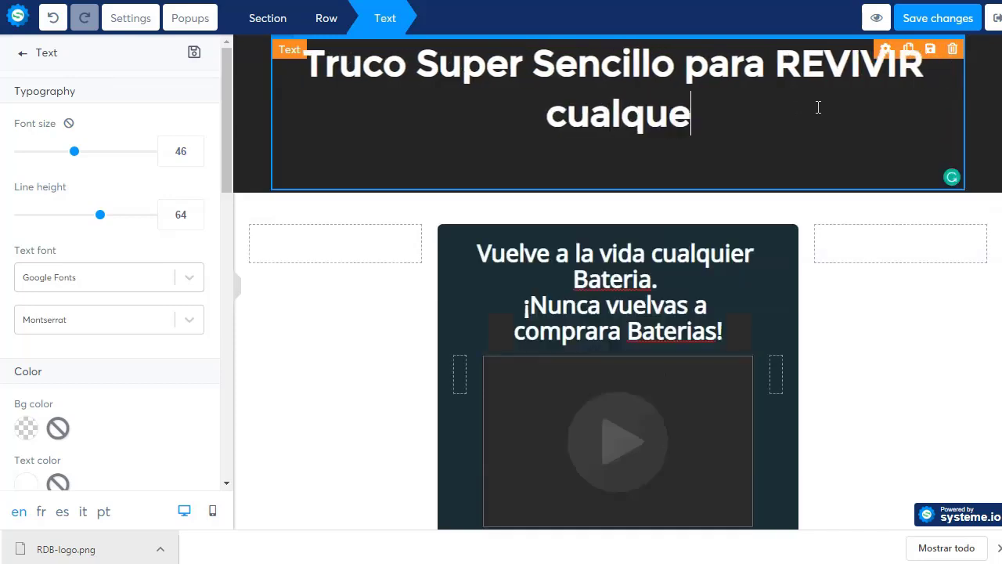
key(BackSpace)
key(BackSpace)
key(BackSpace)
text(quier BA)
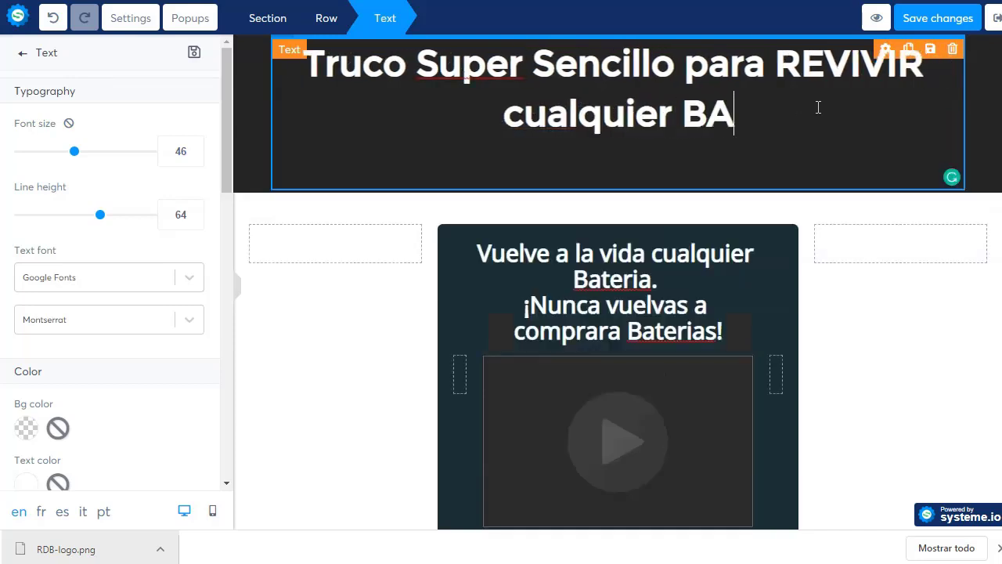
text(TERIA)
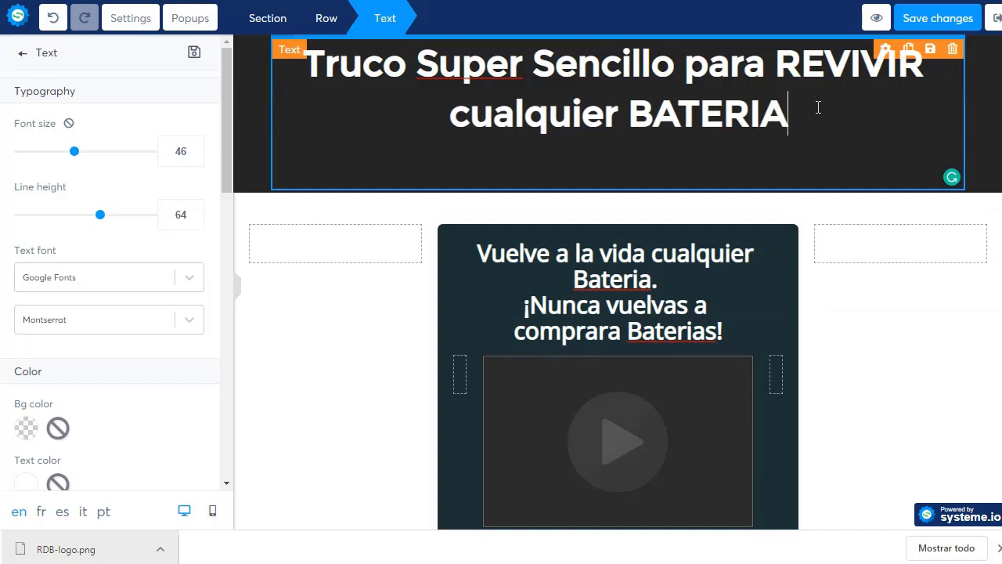
click(461, 198)
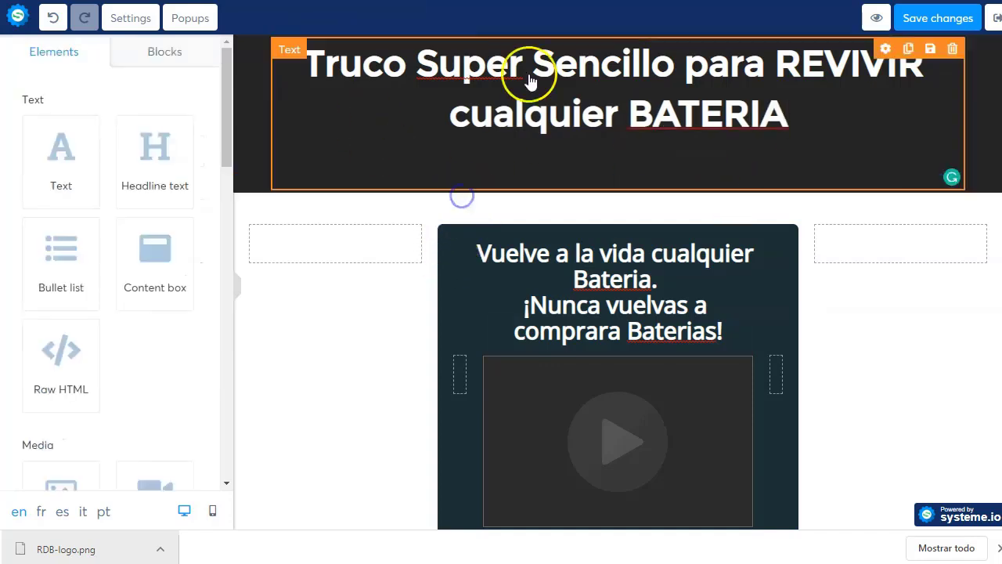
click(809, 112)
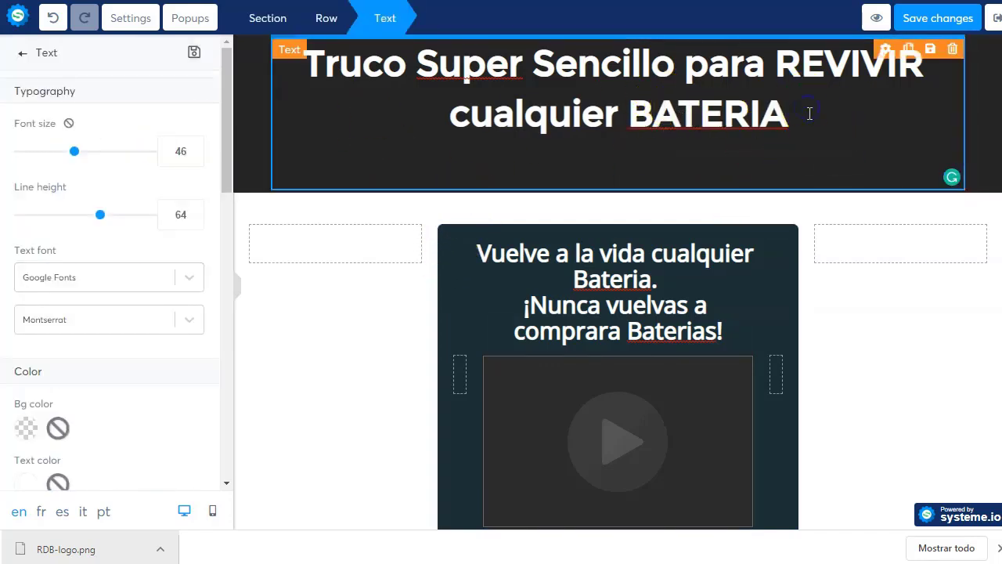
key(Delete)
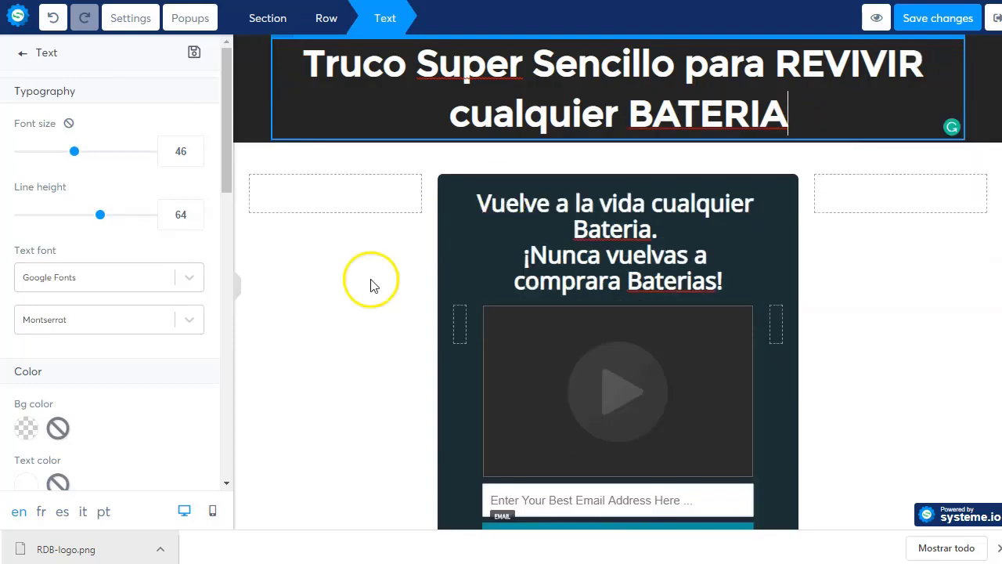
click(369, 280)
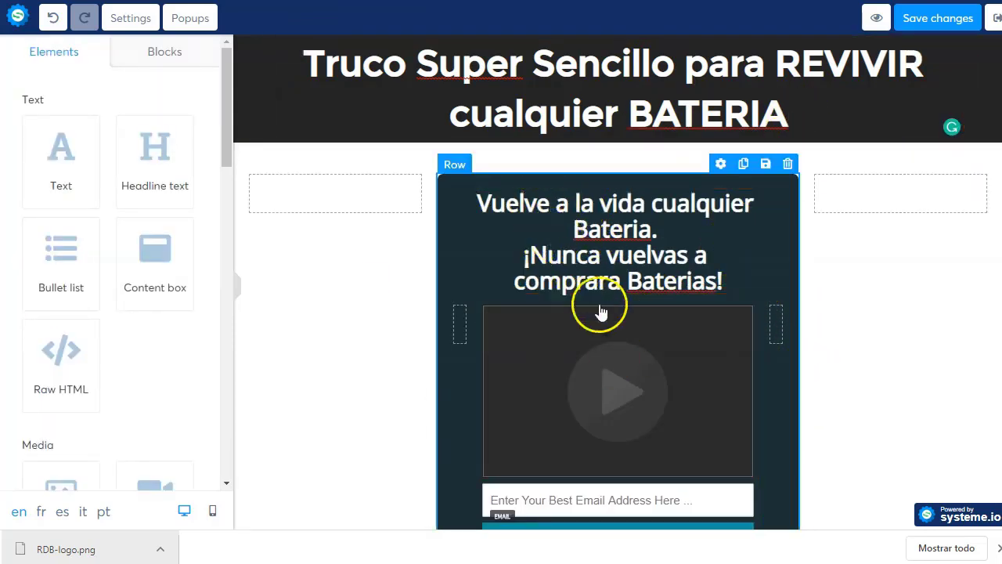
- Replace the button's 'Click here' text with 'Checa el video ahora →' in its settings
scroll(599, 305, down, 2)
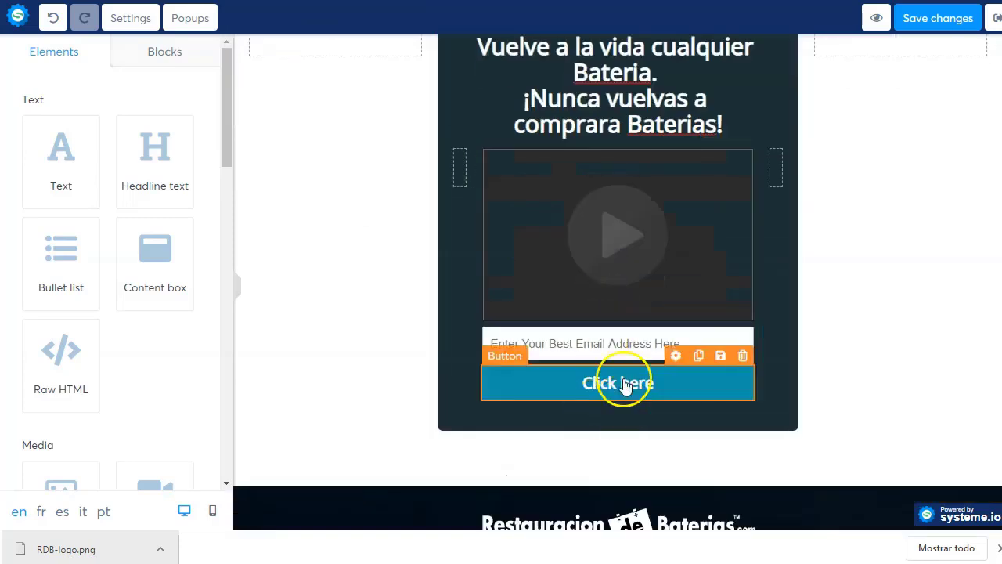
click(675, 354)
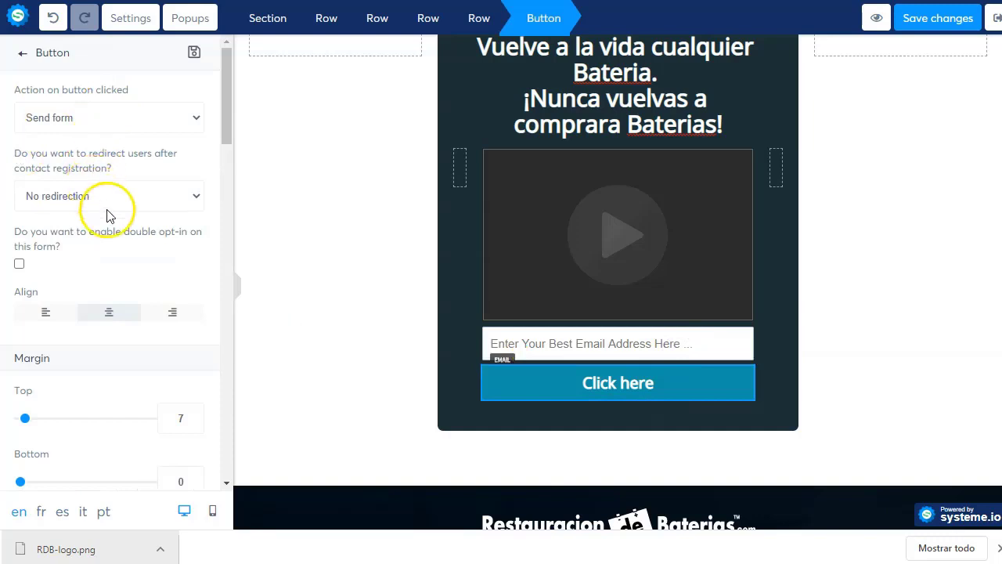
scroll(110, 180, down, 7)
click(79, 177)
drag(79, 177, 29, 175)
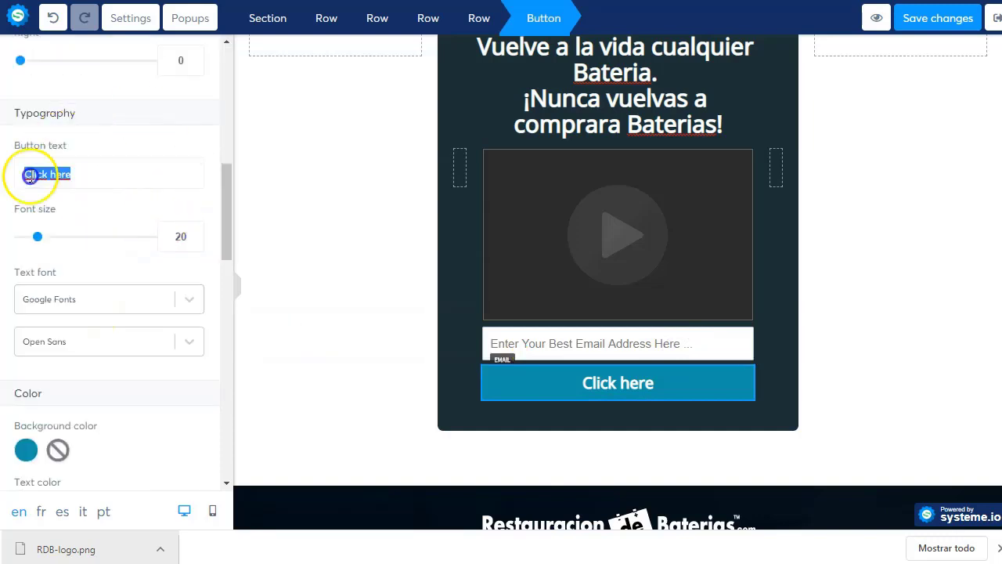
text(Checa )
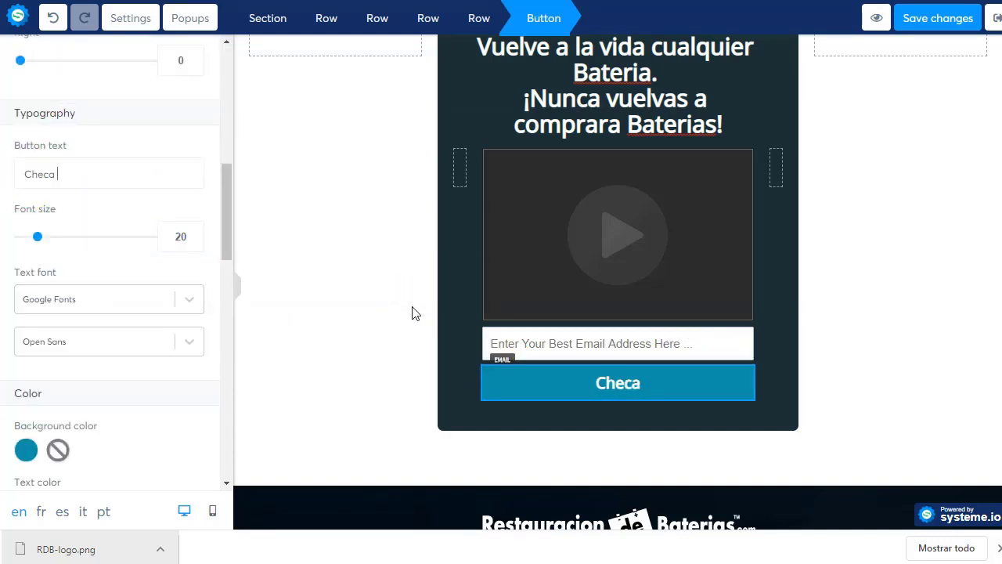
text(el video ahora)
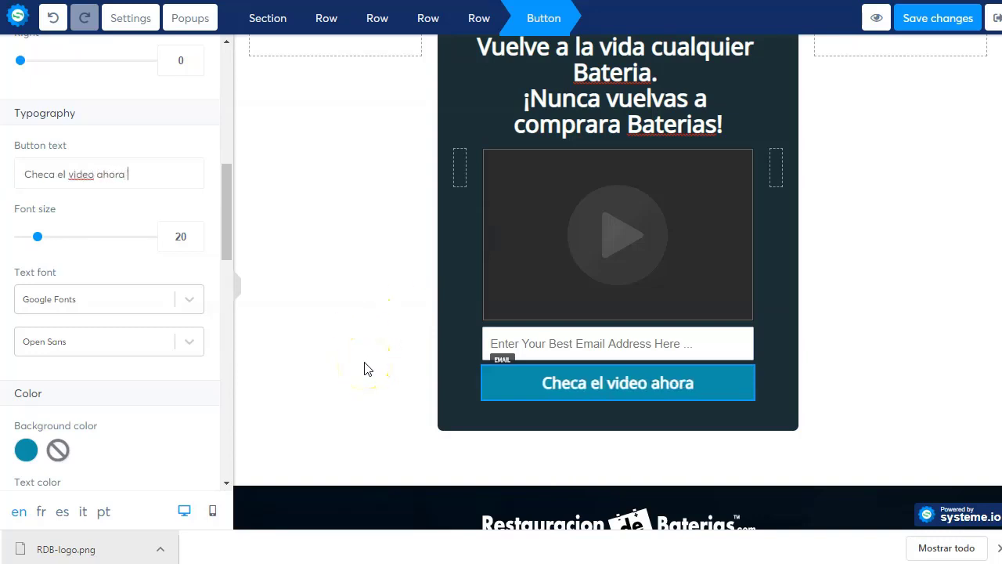
text(→)
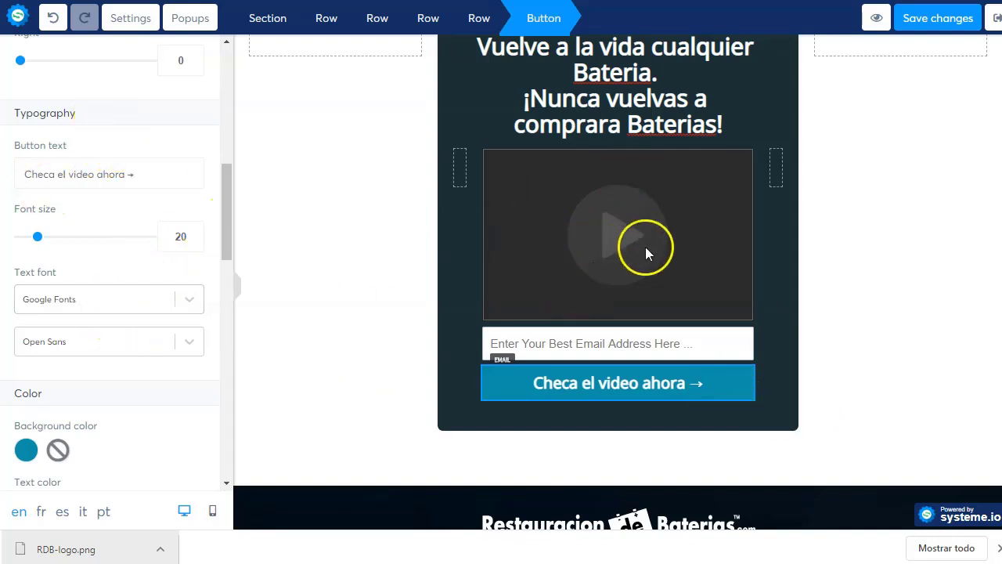
click(629, 226)
click(621, 30)
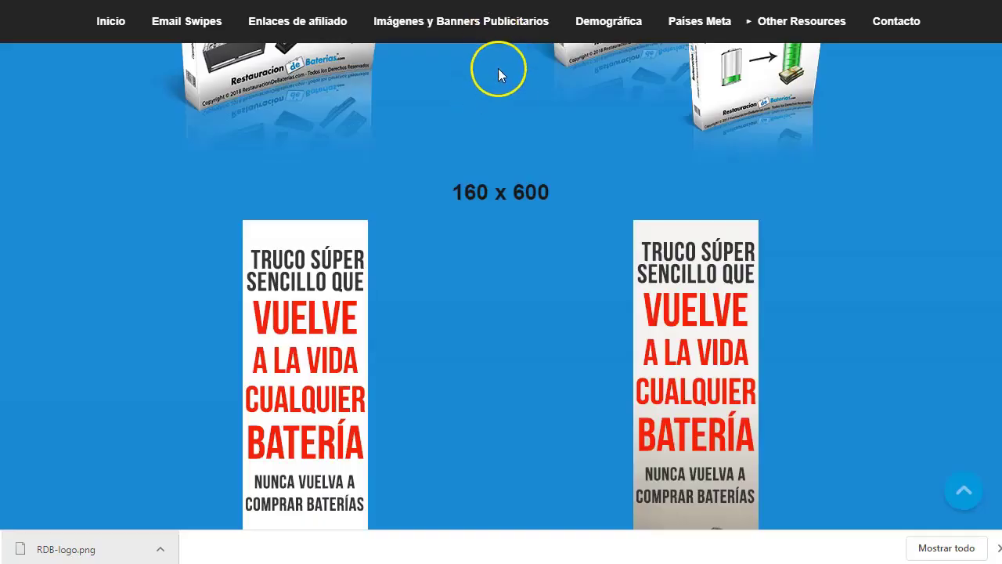
- Download the affiliate site's 300x250 battery banner as 300X250-1.png and return to systeme.io
click(469, 19)
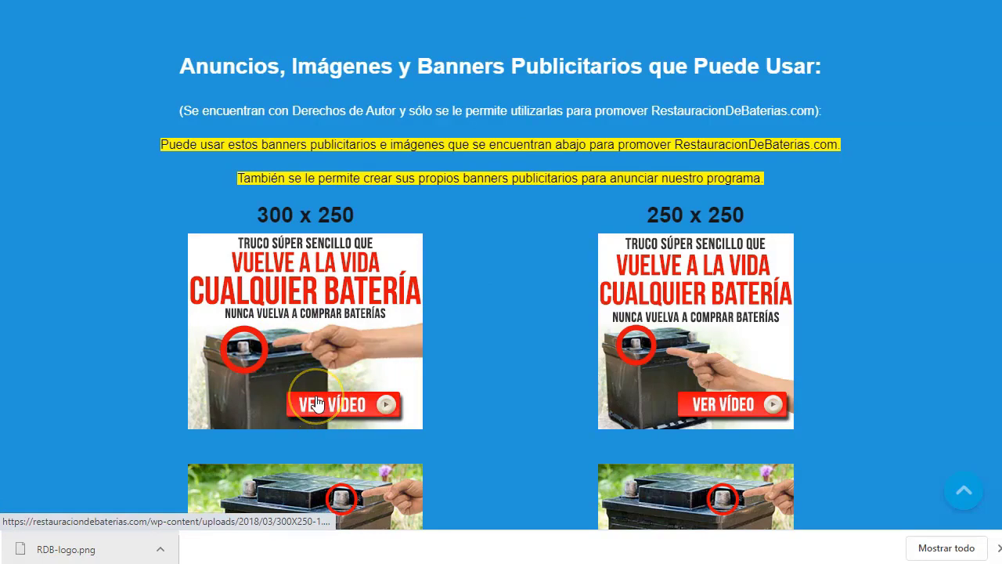
scroll(608, 352, down, 11)
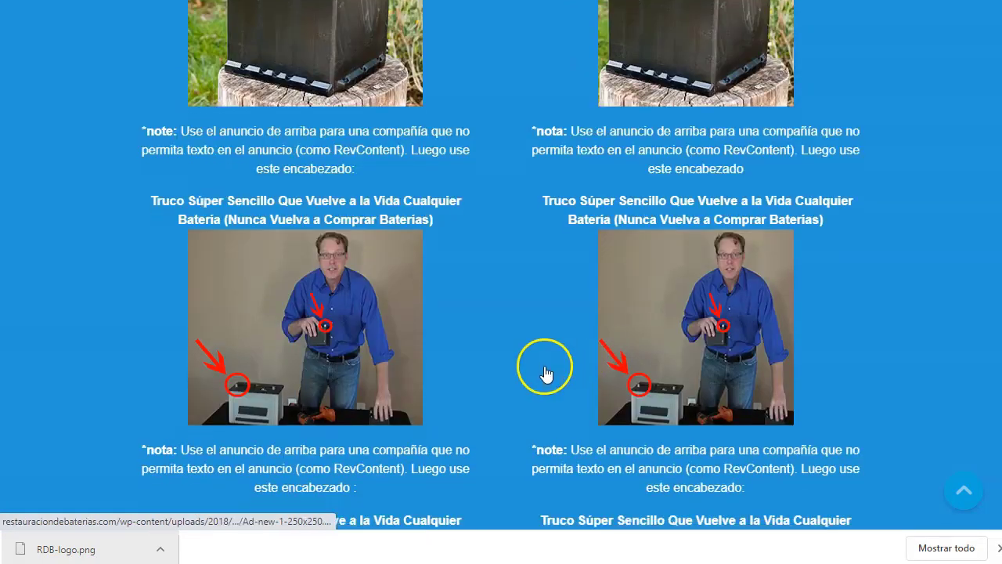
scroll(545, 368, down, 15)
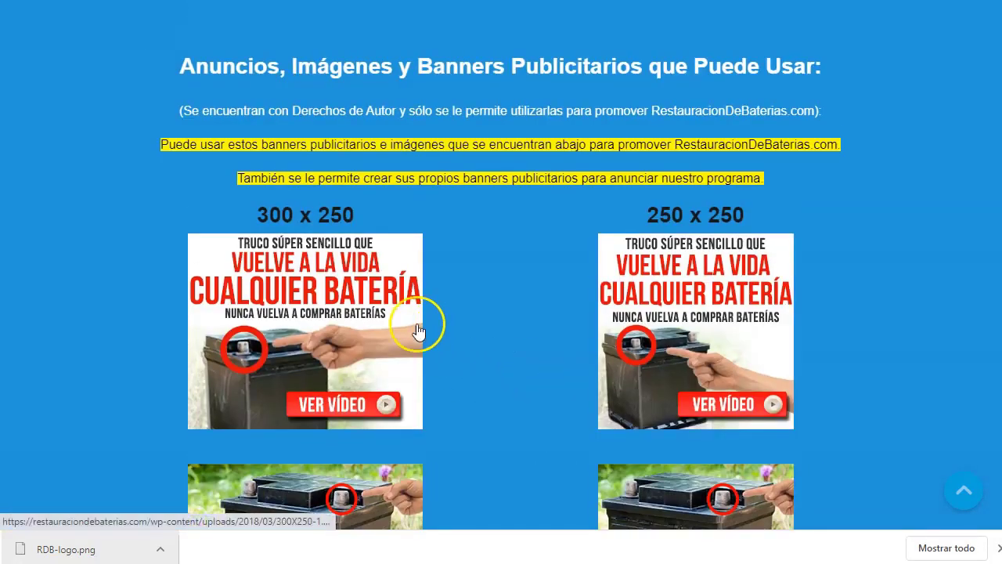
right_click(366, 337)
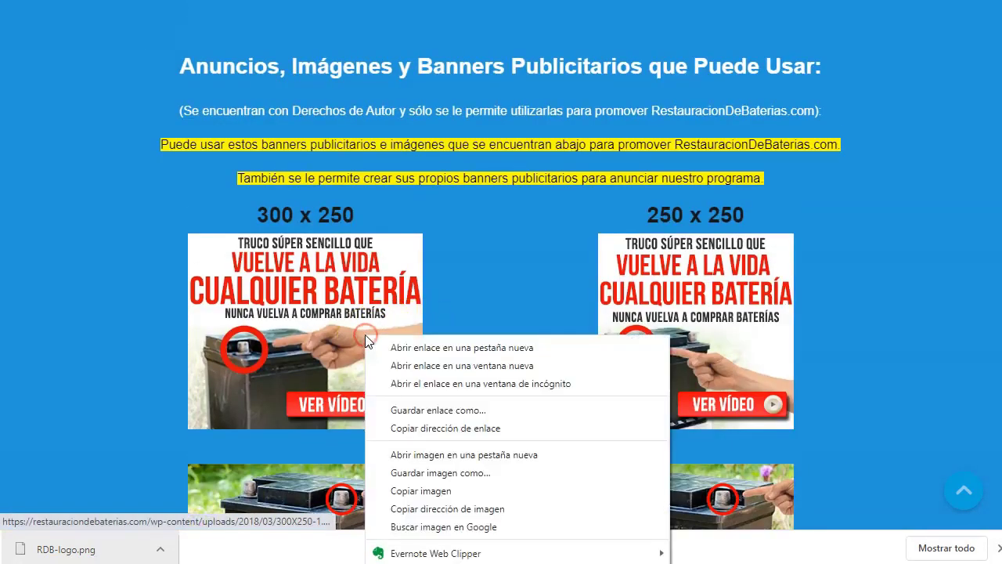
click(503, 455)
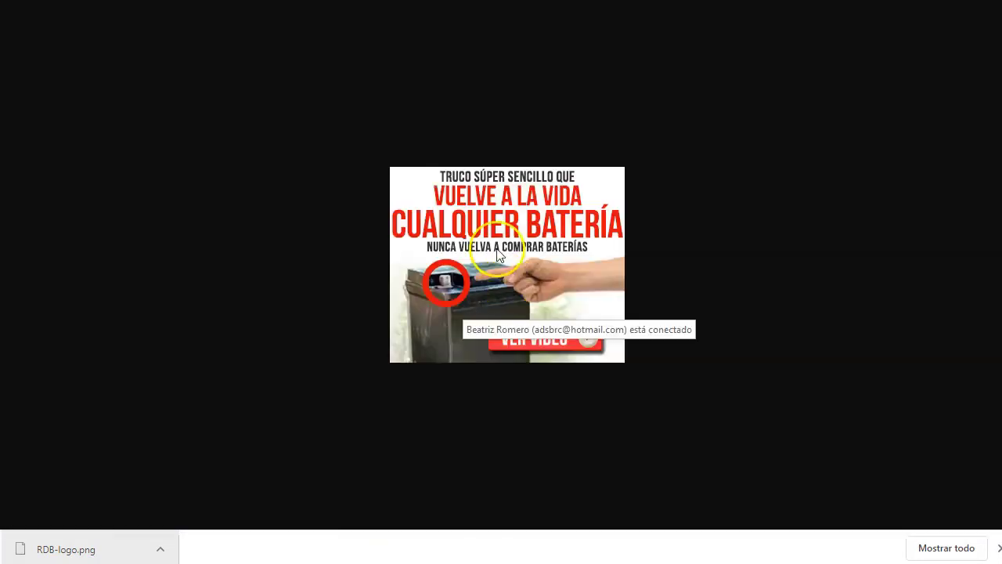
right_click(497, 249)
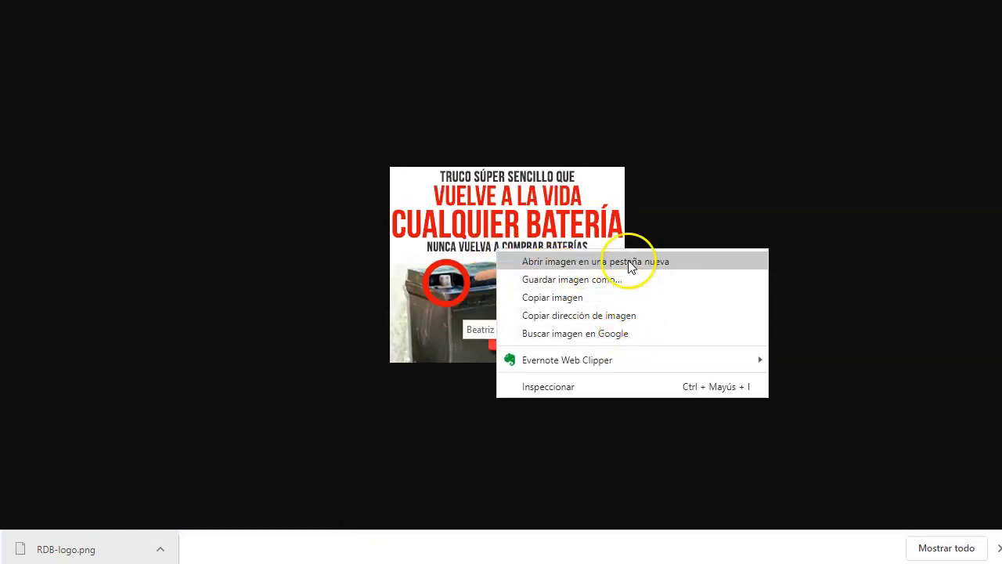
click(618, 282)
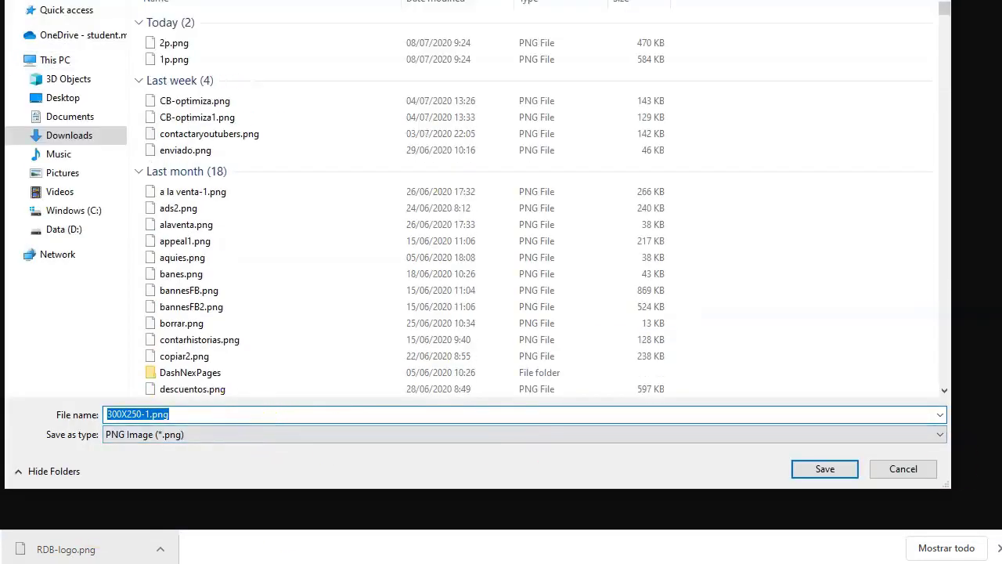
click(831, 472)
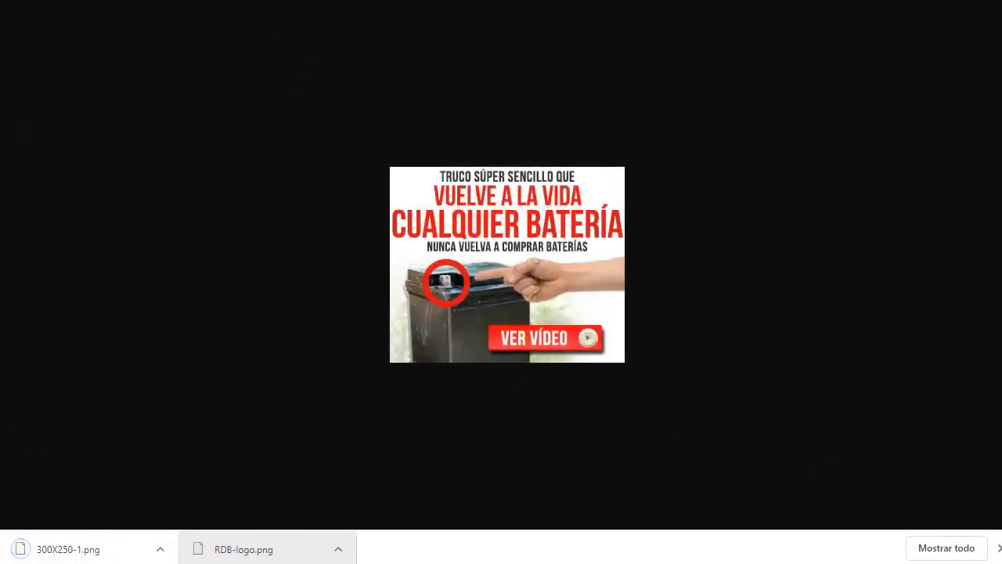
key(ctrl+w)
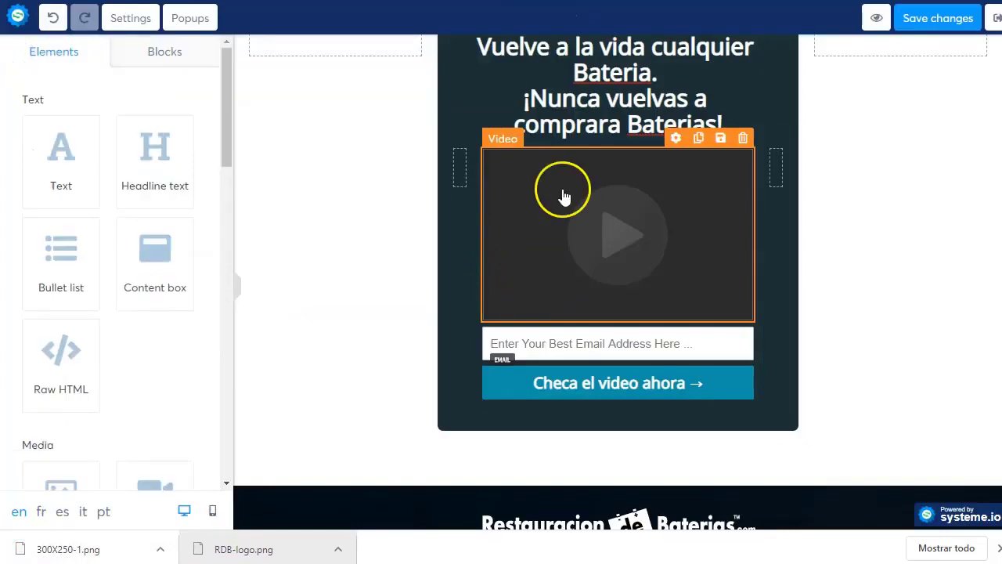
- Add a new image element above the video and delete the video element
scroll(112, 336, down, 3)
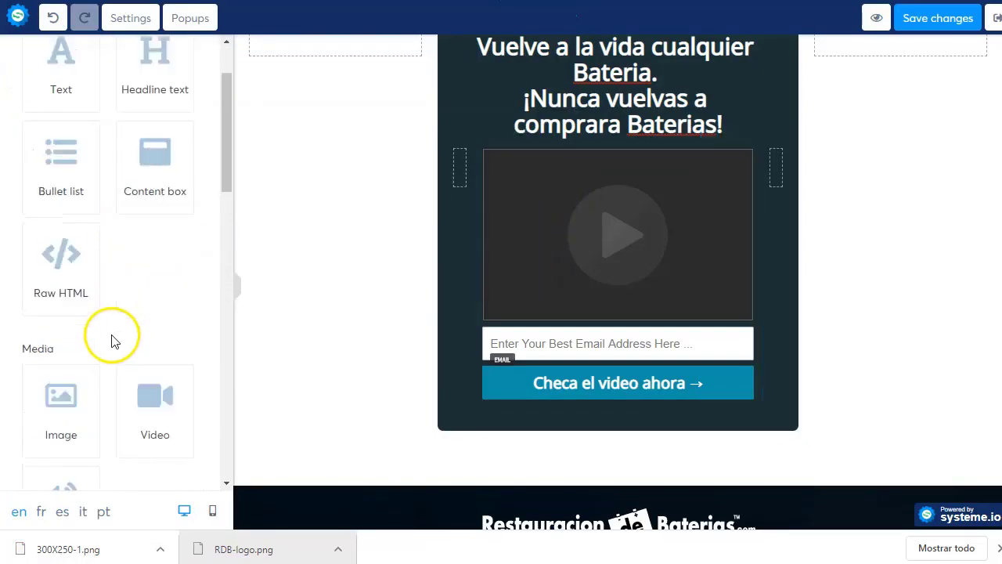
drag(69, 237, 595, 184)
scroll(618, 376, down, 3)
click(744, 141)
click(742, 149)
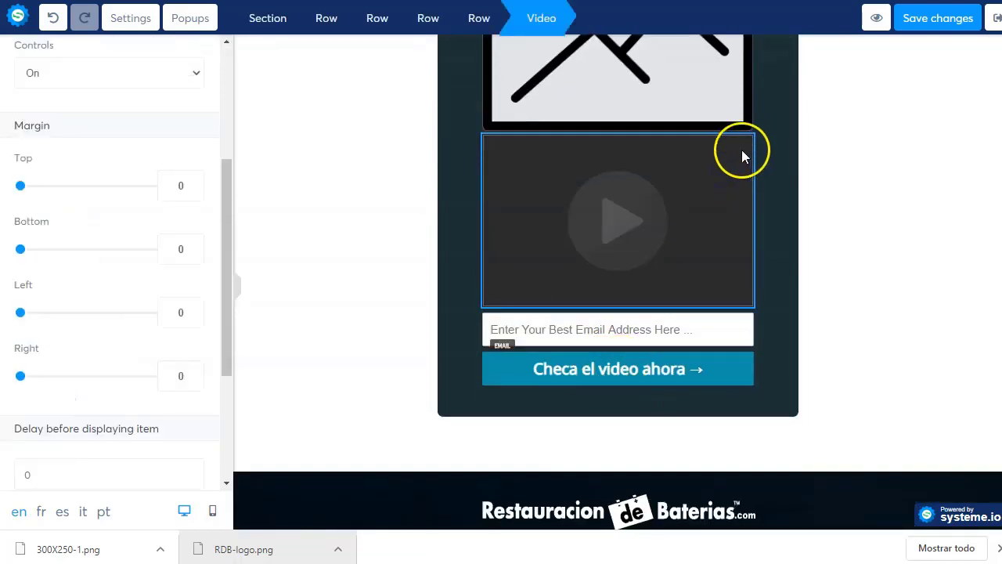
click(742, 125)
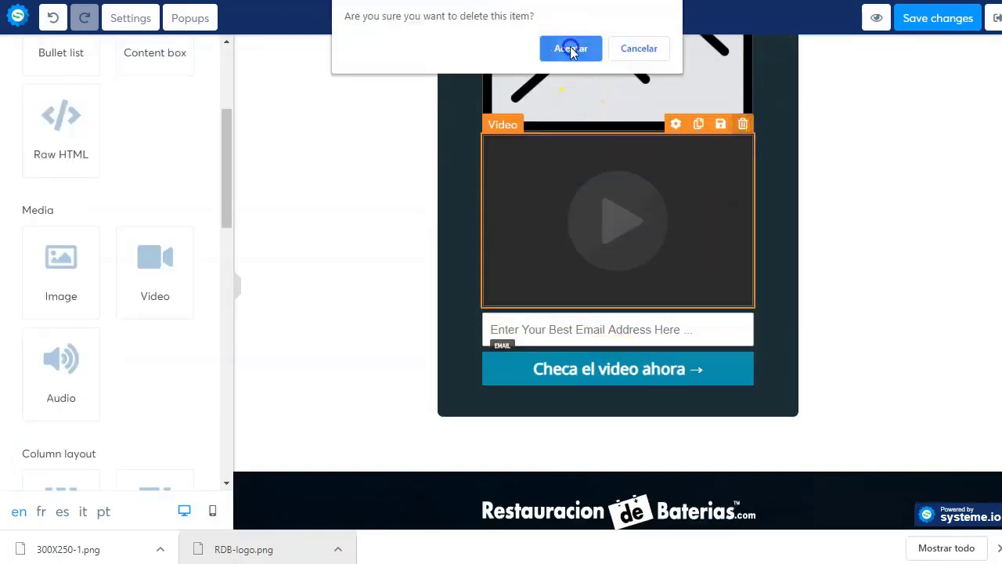
click(571, 47)
- Upload 300X250-1.png and insert it into the new image element
click(606, 256)
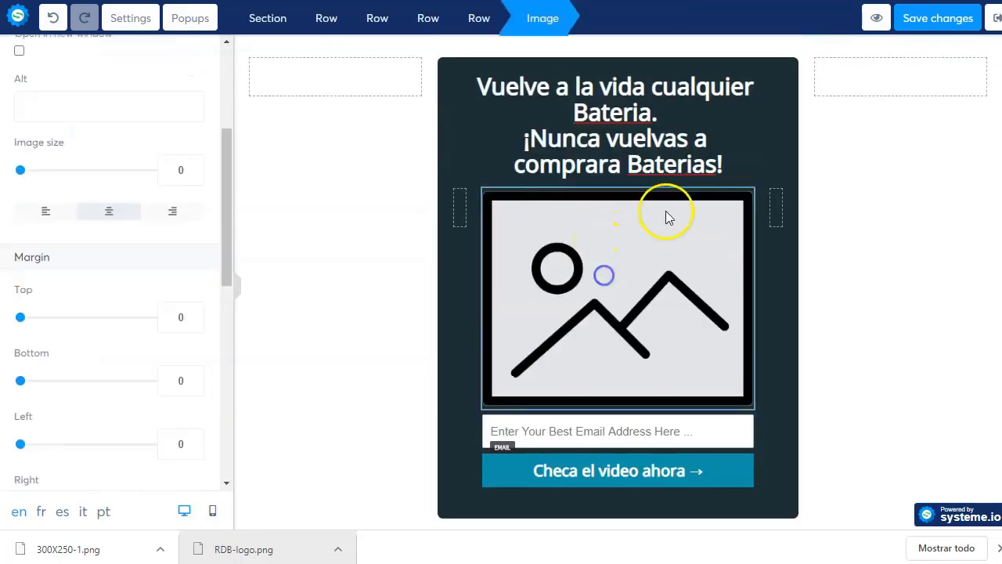
click(686, 255)
click(698, 179)
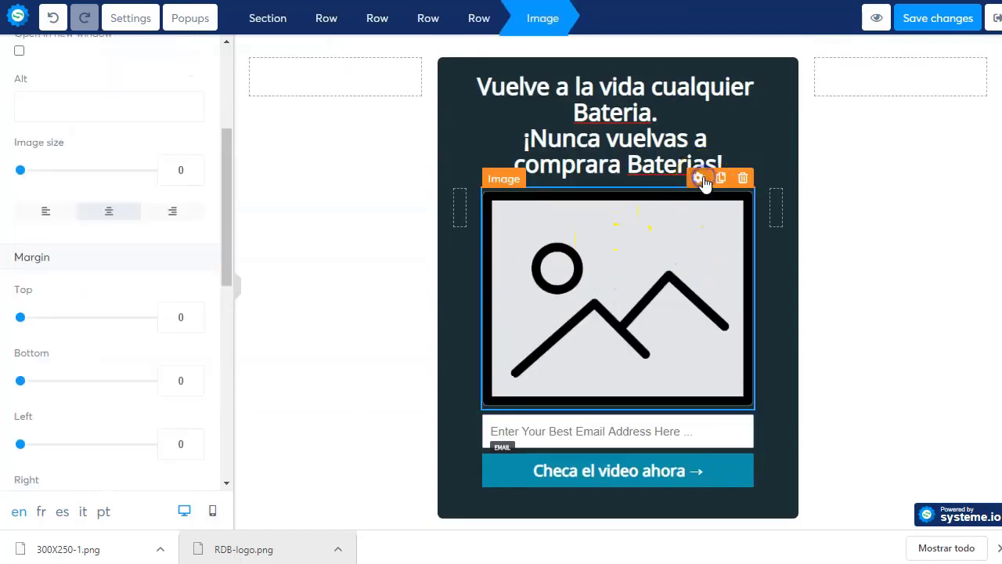
scroll(109, 140, up, 3)
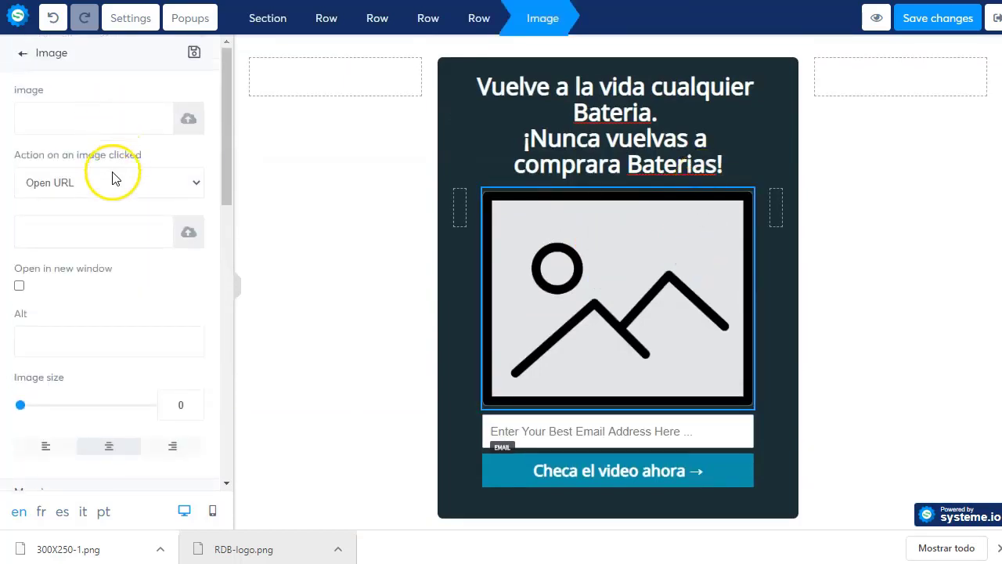
click(186, 118)
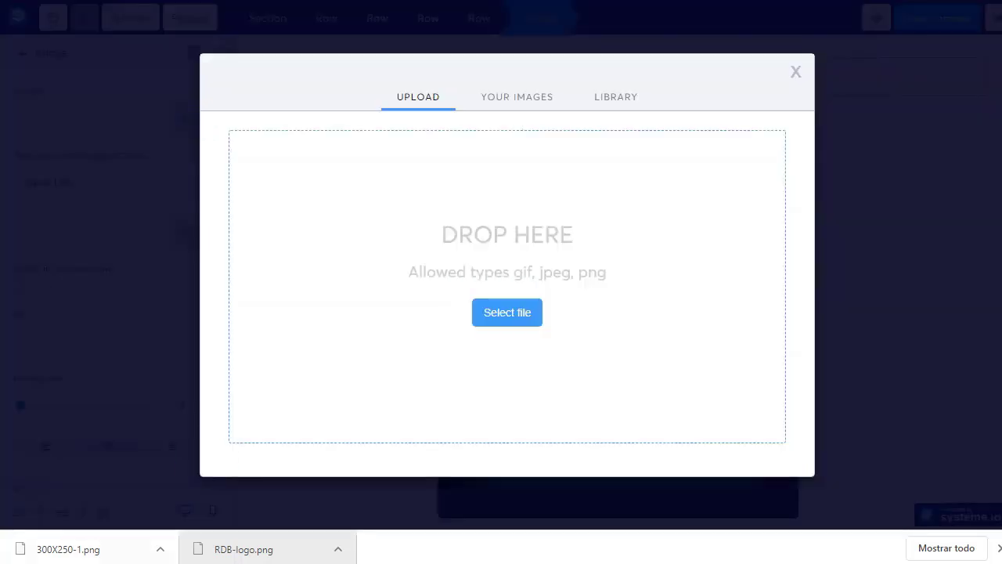
drag(54, 546, 476, 314)
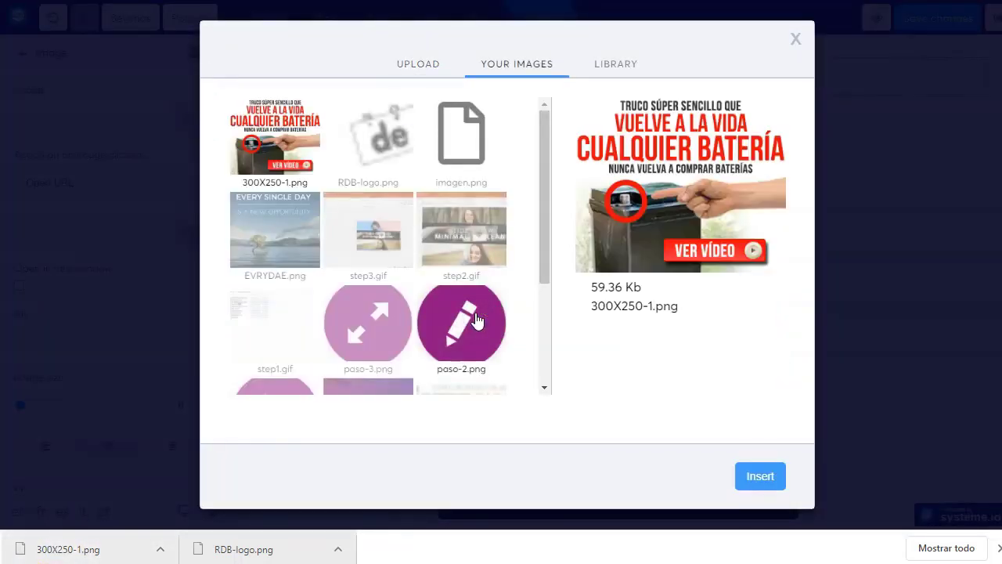
click(741, 475)
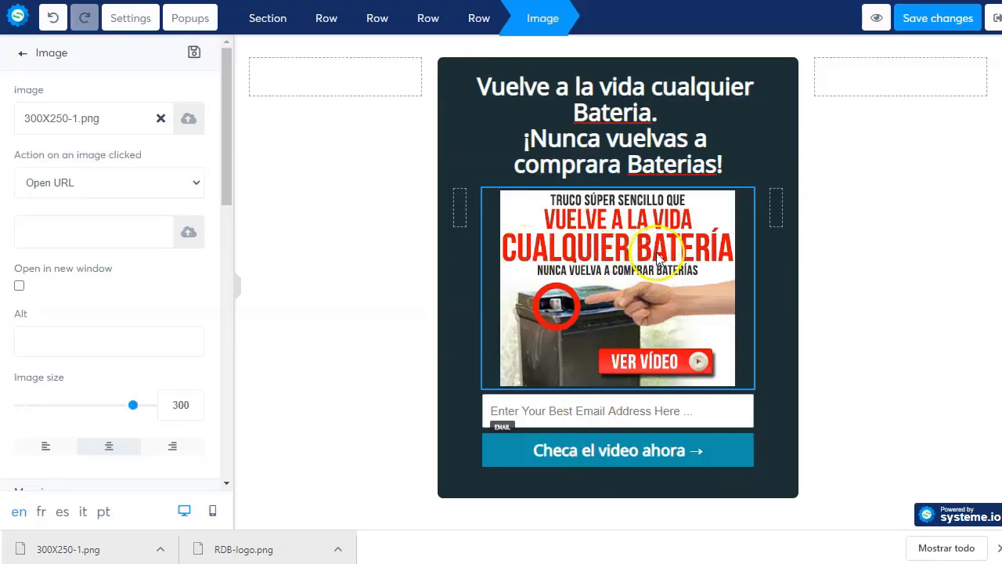
- Set the banner's 'Action on an image clicked' to Open URL
click(92, 188)
click(95, 183)
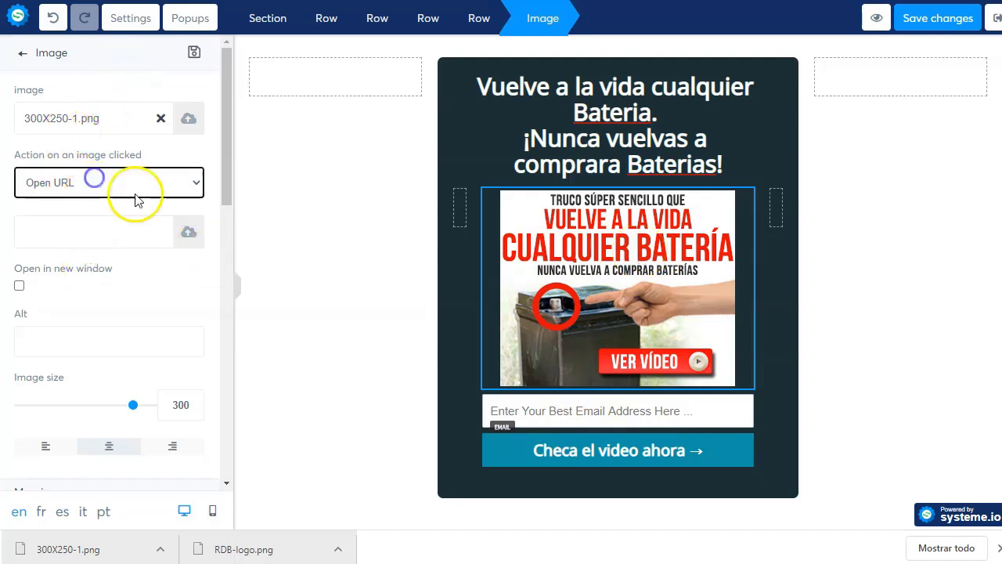
click(121, 238)
click(313, 299)
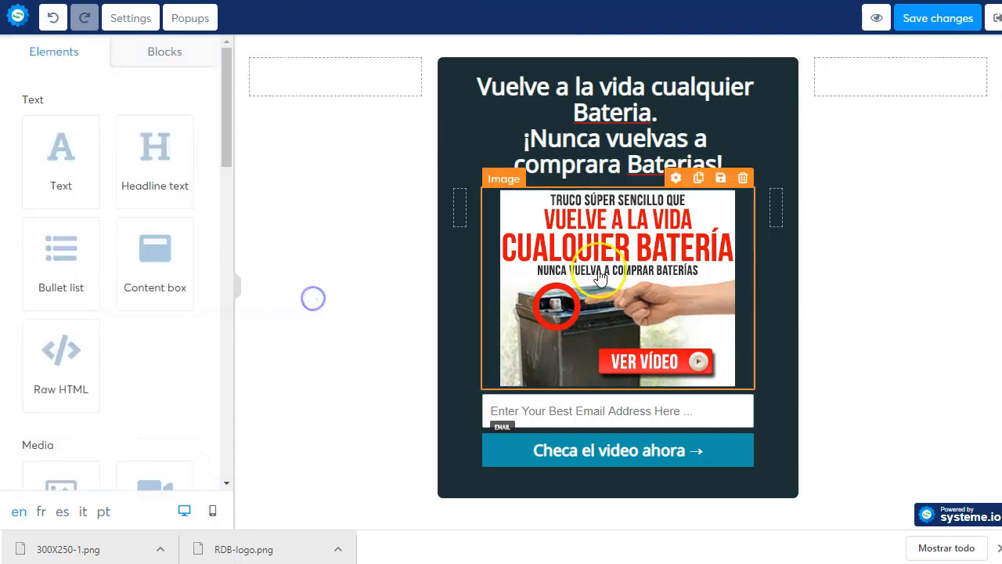
click(654, 403)
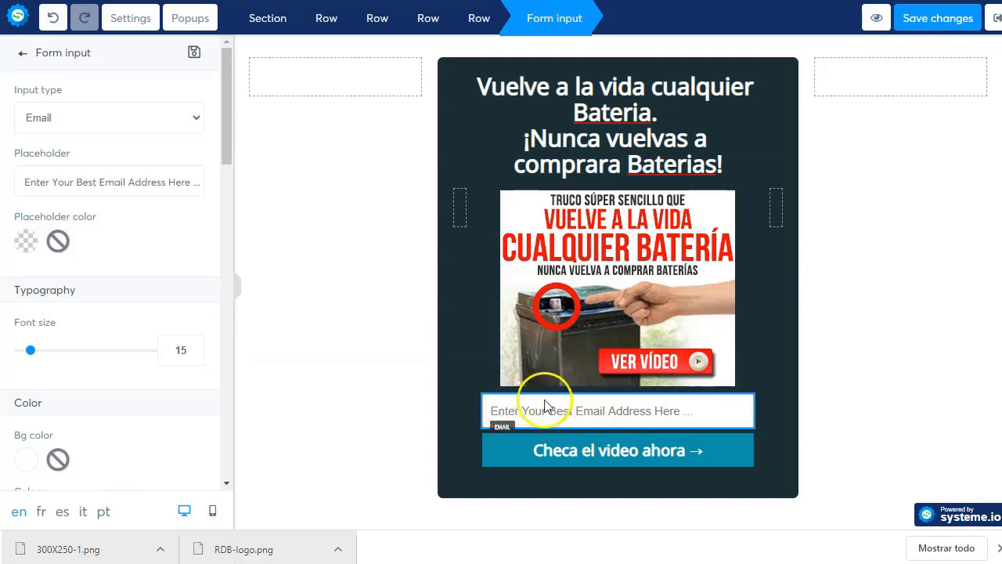
- Drag a new form input field onto the form above the email field and open its settings
click(23, 55)
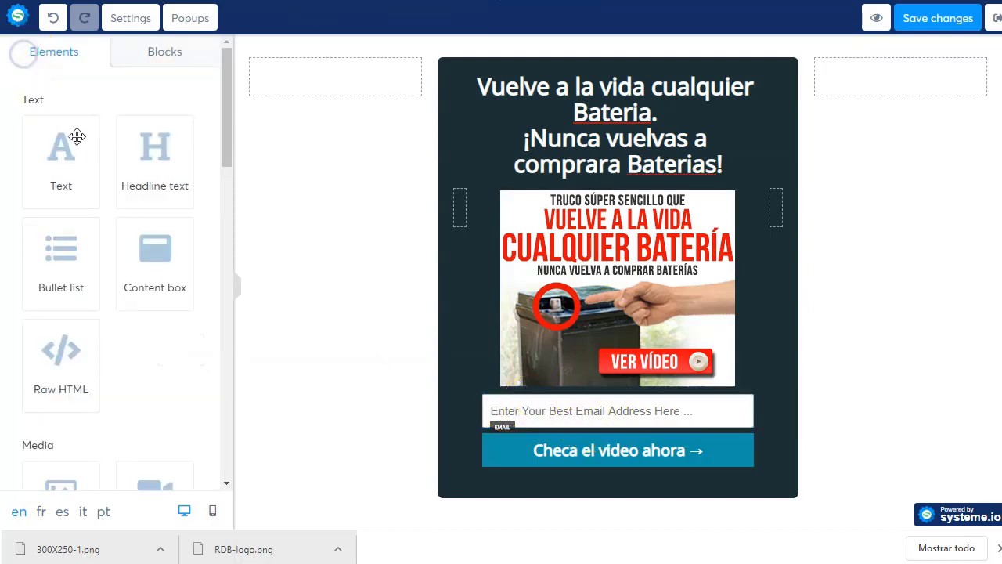
scroll(83, 340, down, 2)
scroll(82, 342, down, 10)
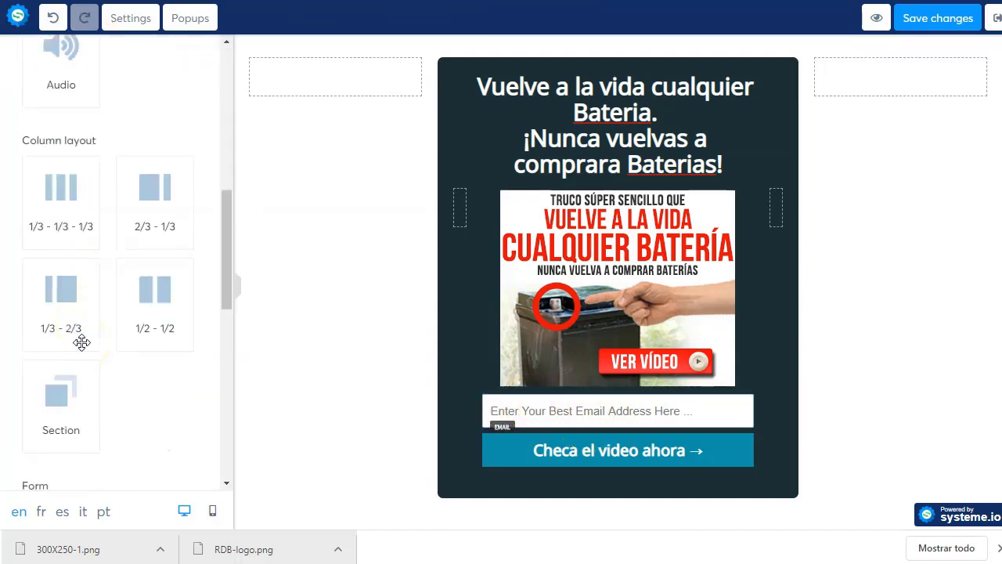
scroll(83, 342, up, 3)
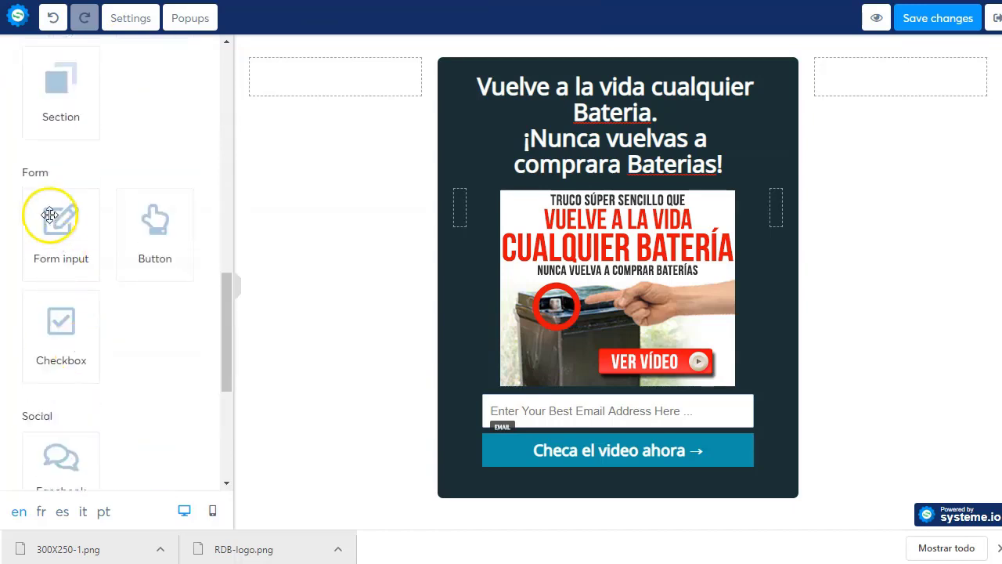
drag(54, 212, 589, 385)
click(587, 408)
click(660, 411)
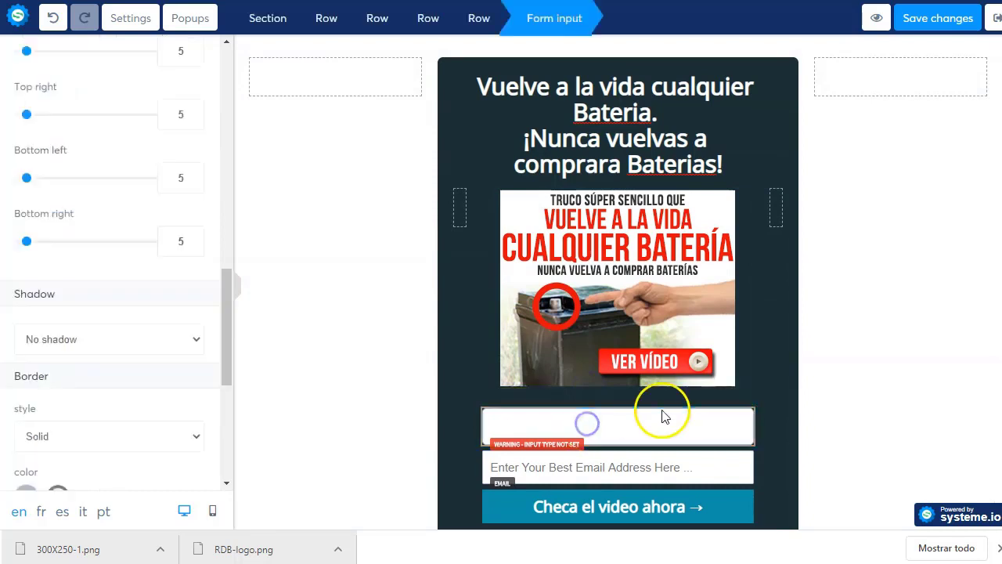
click(677, 399)
click(677, 399)
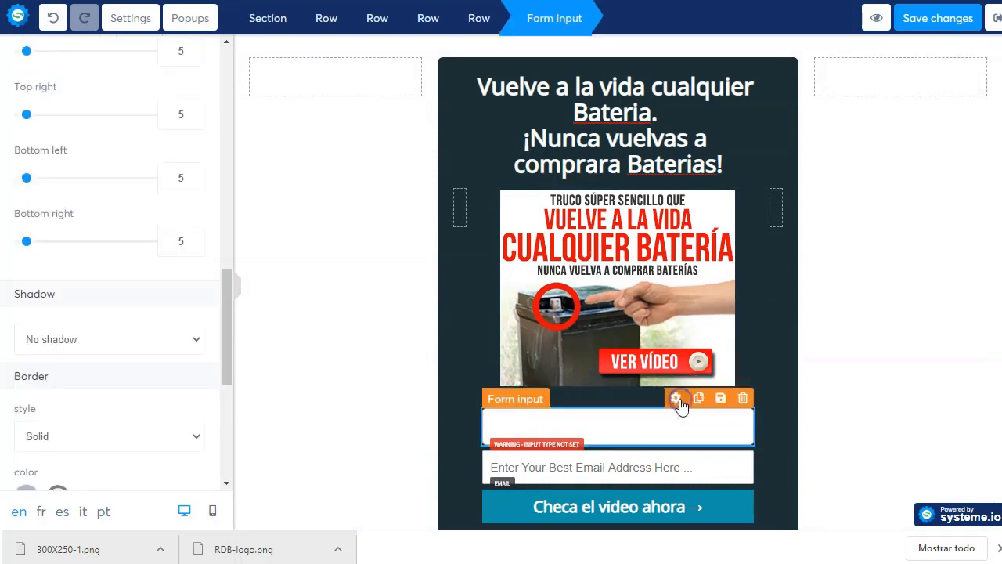
- Make the new field a First name input with placeholder "Pon tu nombre aqui"
scroll(20, 168, up, 10)
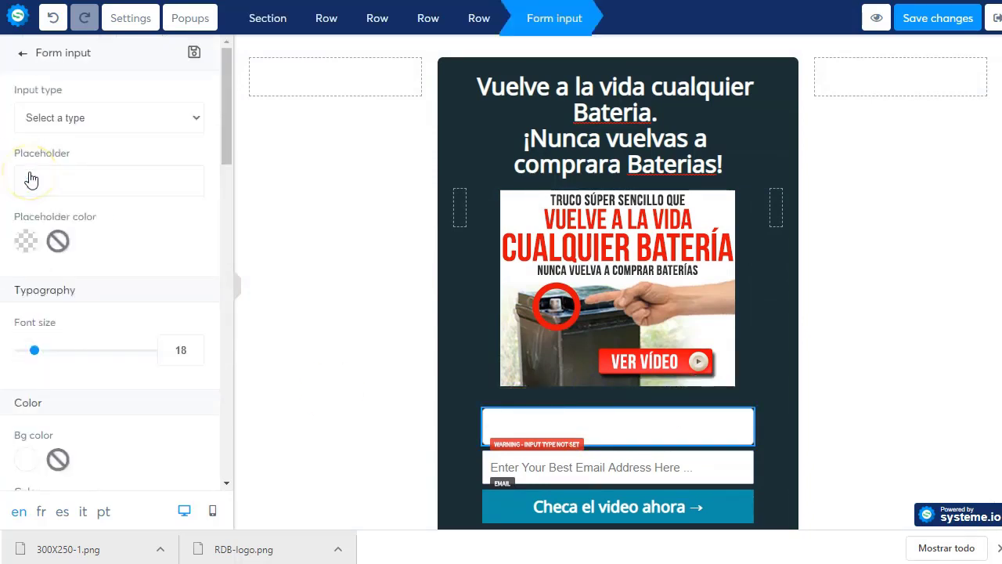
click(104, 116)
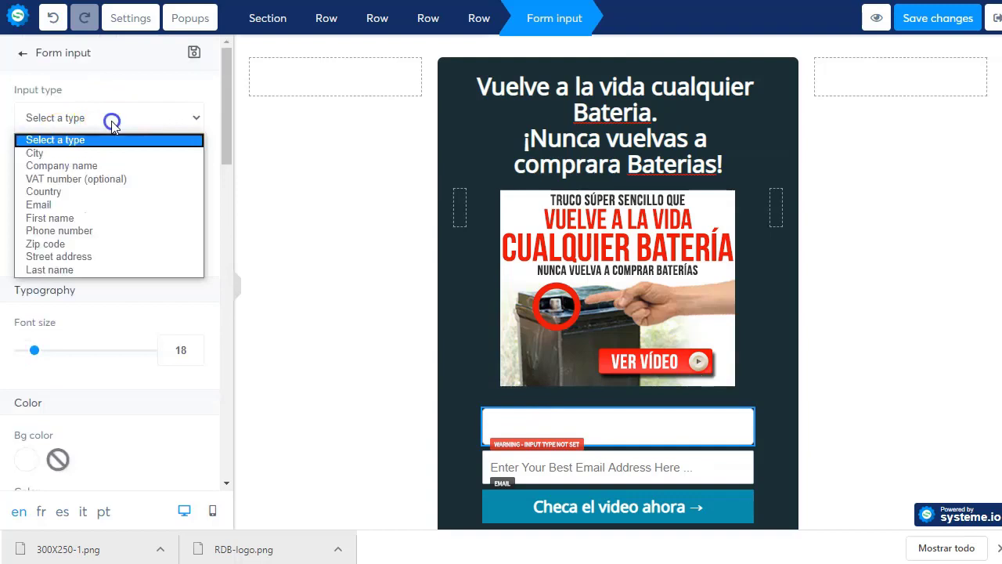
click(88, 220)
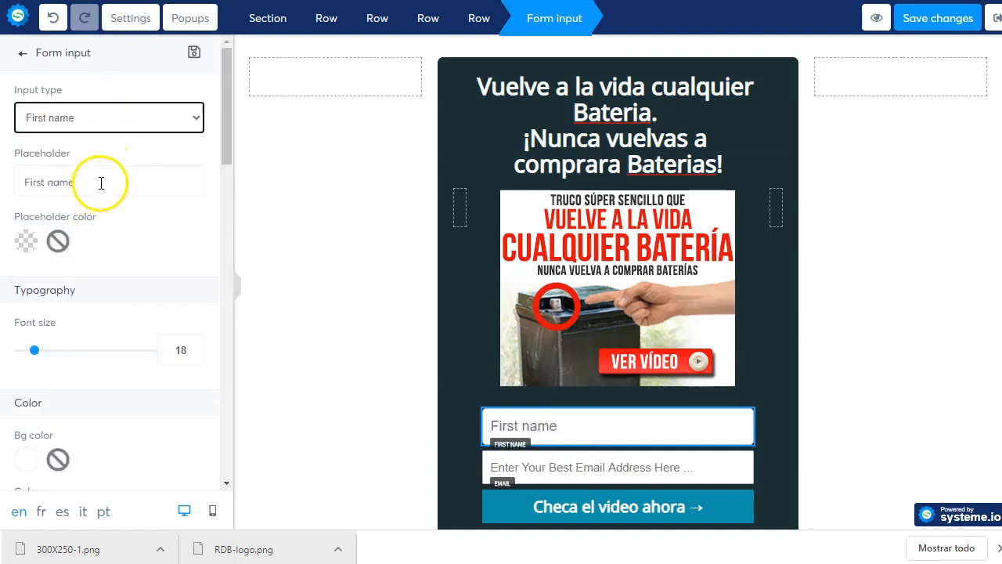
click(101, 183)
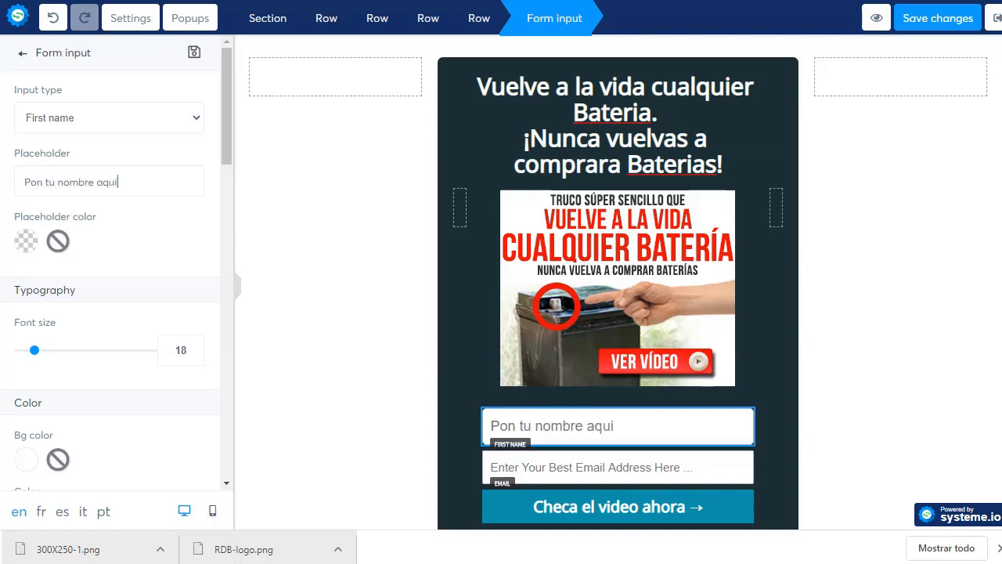
click(545, 467)
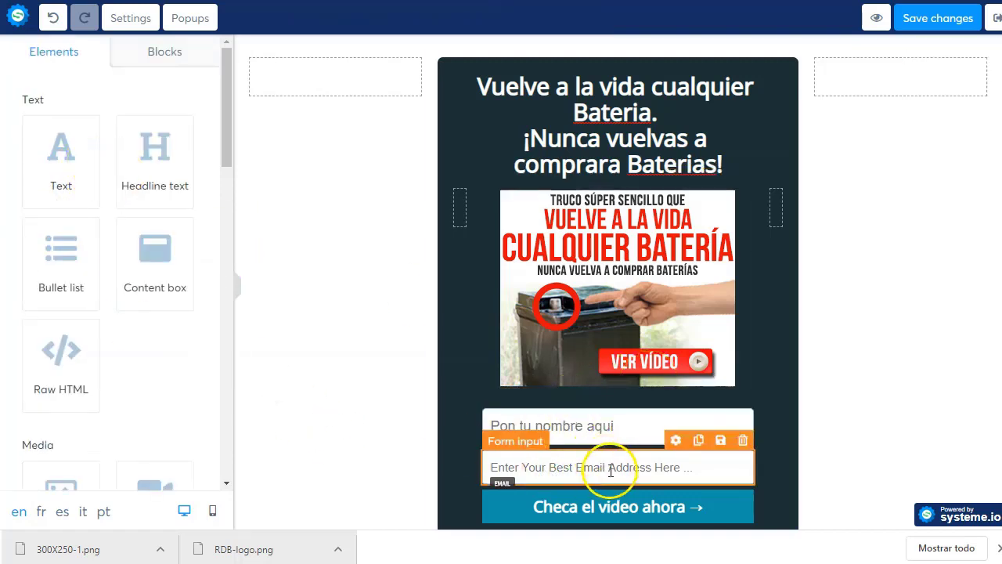
- Change the email field's placeholder to "Pon tu correo aqui"
click(677, 441)
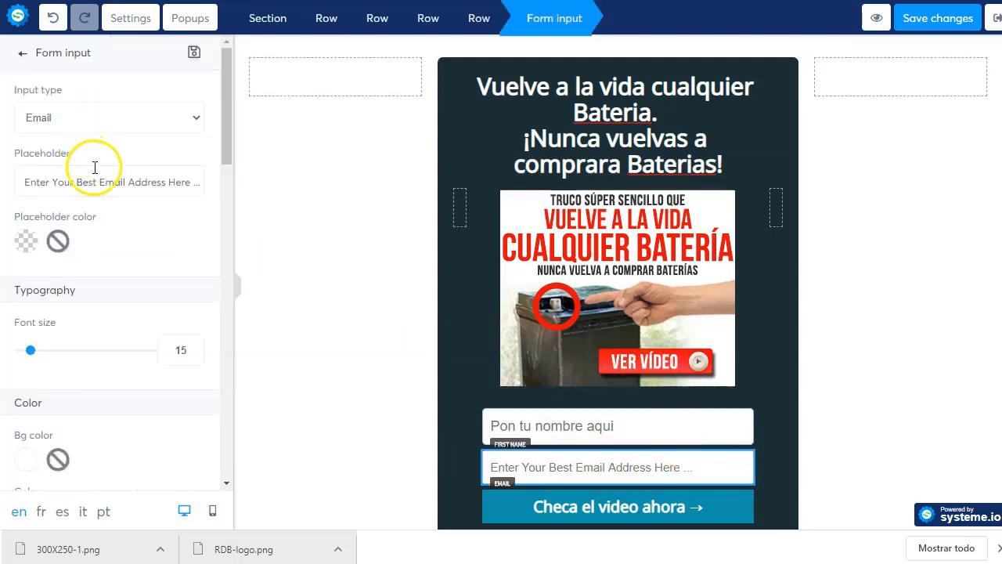
triple_click(108, 177)
text(Pon tu correo aqui)
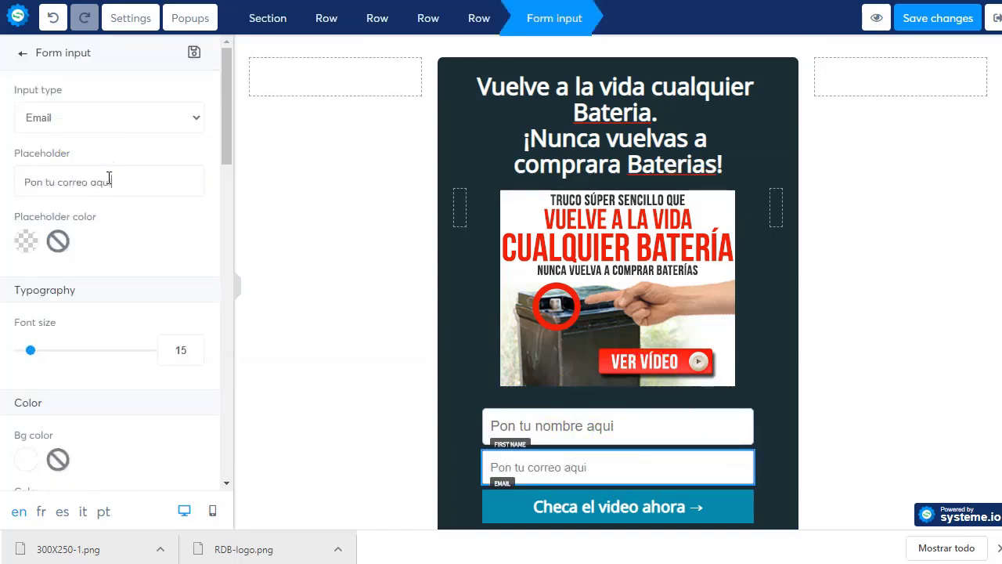
click(361, 453)
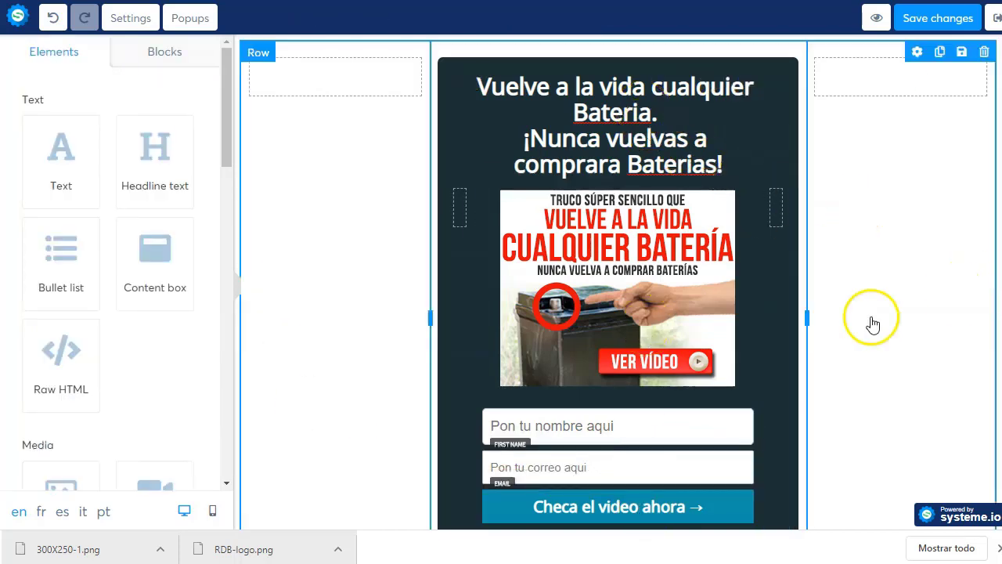
scroll(872, 324, down, 2)
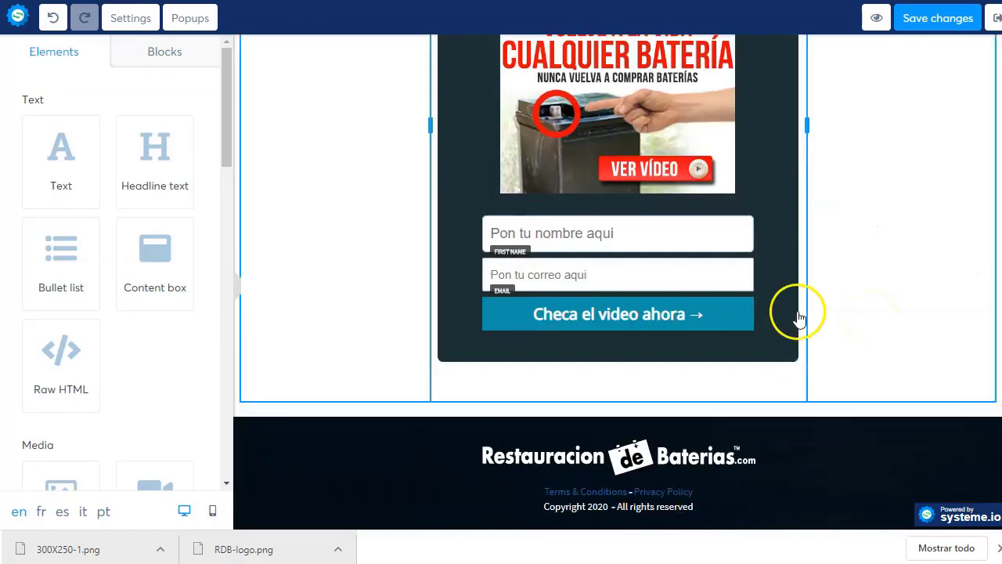
scroll(798, 313, up, 3)
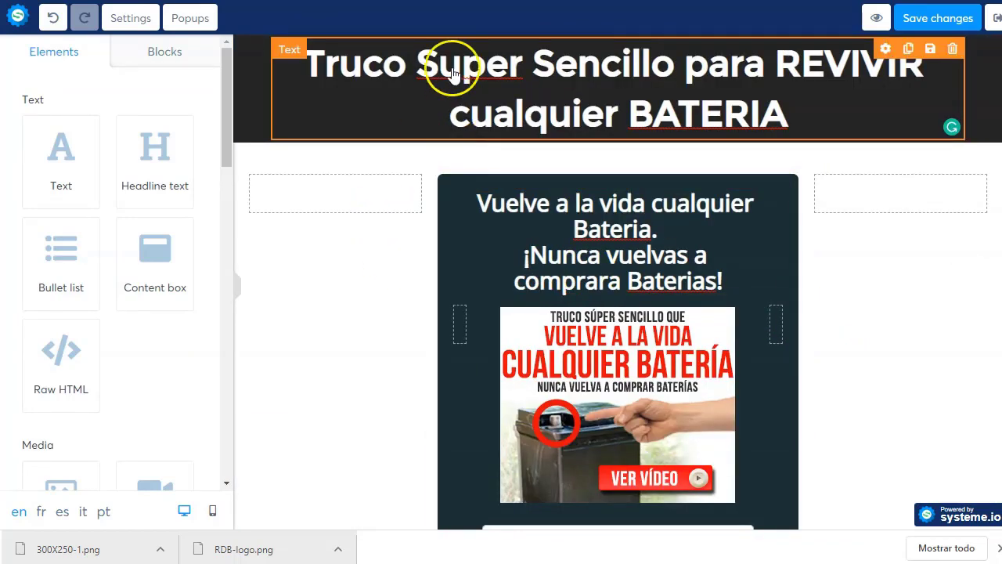
scroll(736, 368, down, 3)
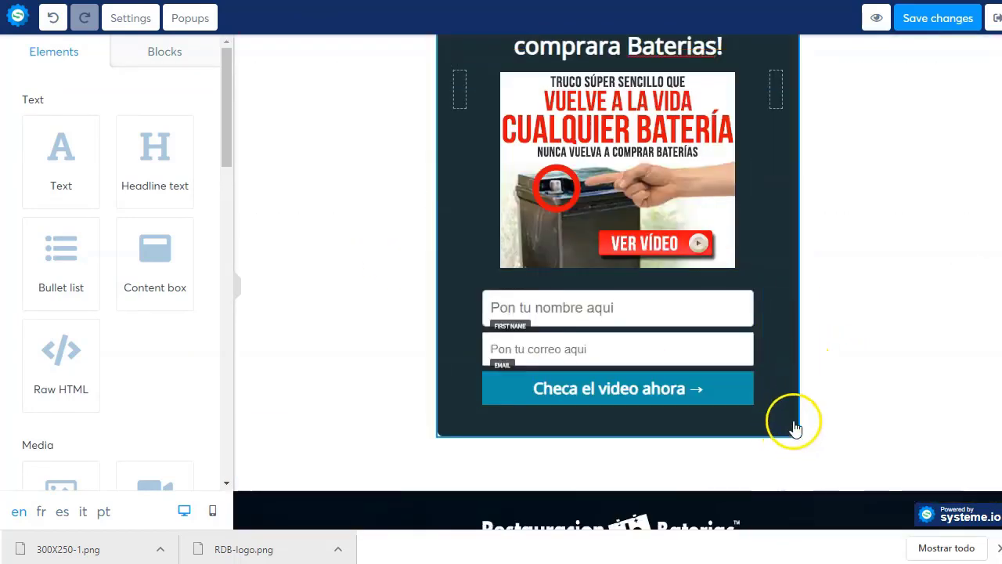
scroll(954, 118, up, 3)
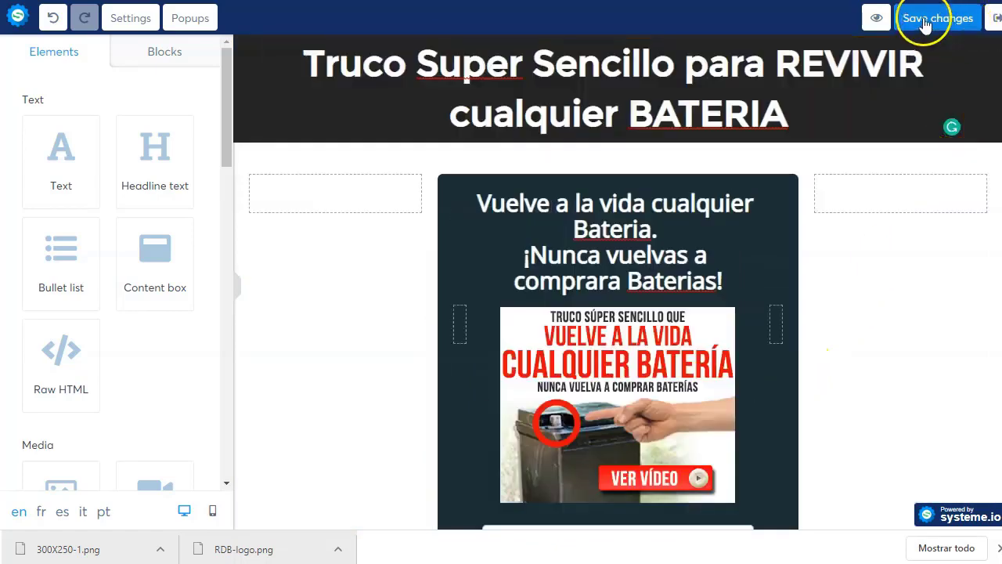
click(875, 19)
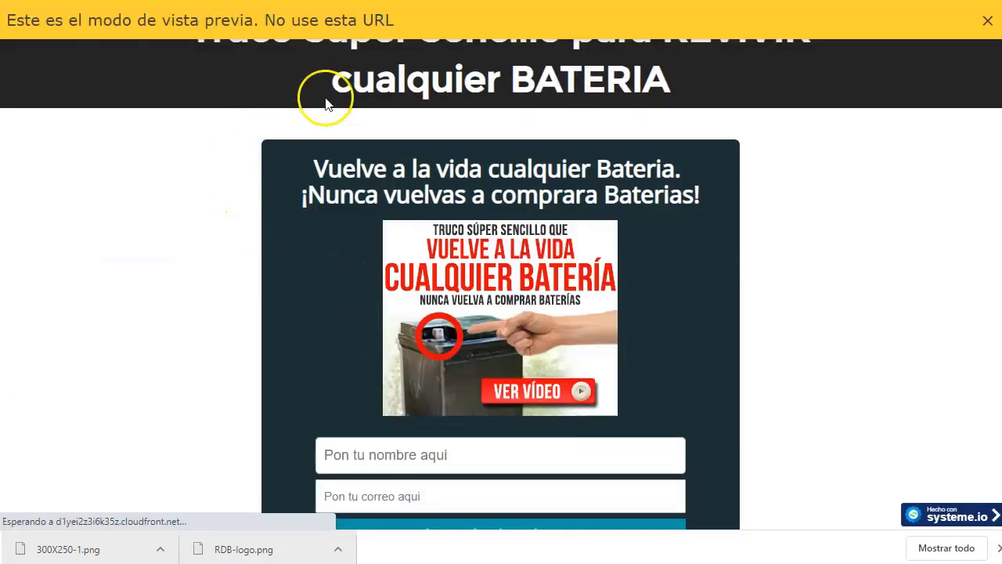
scroll(555, 287, down, 3)
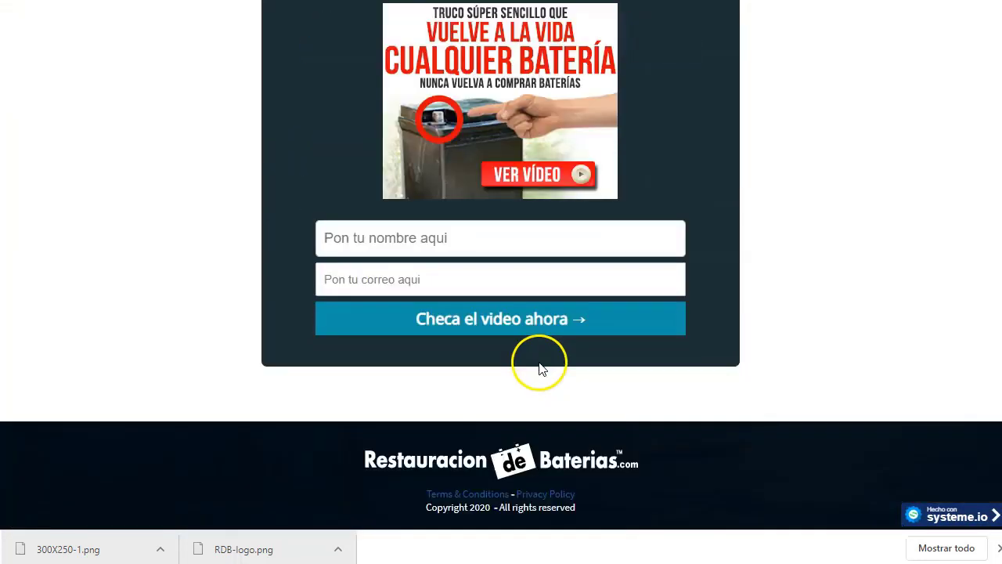
scroll(535, 370, up, 3)
scroll(479, 259, down, 3)
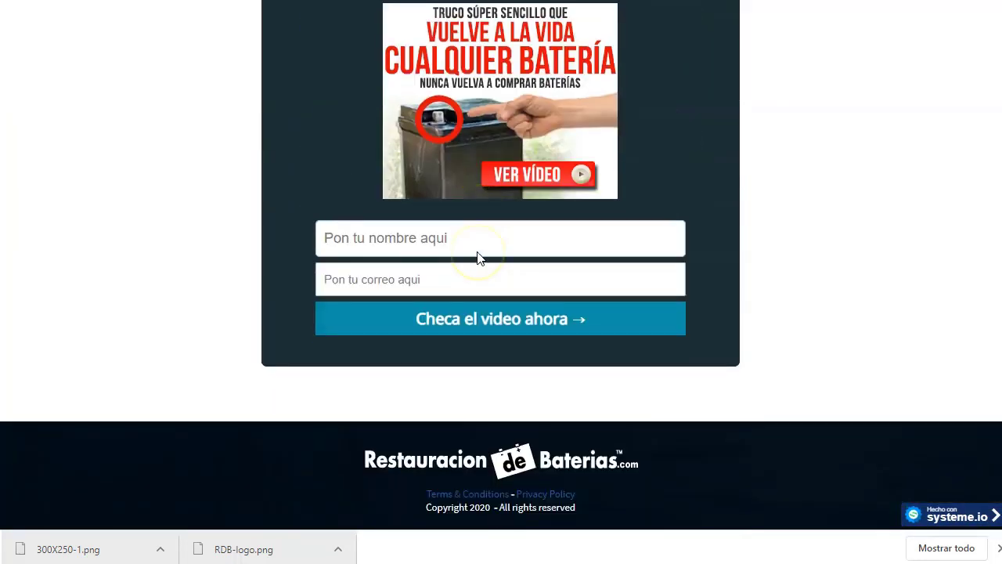
scroll(478, 251, up, 1)
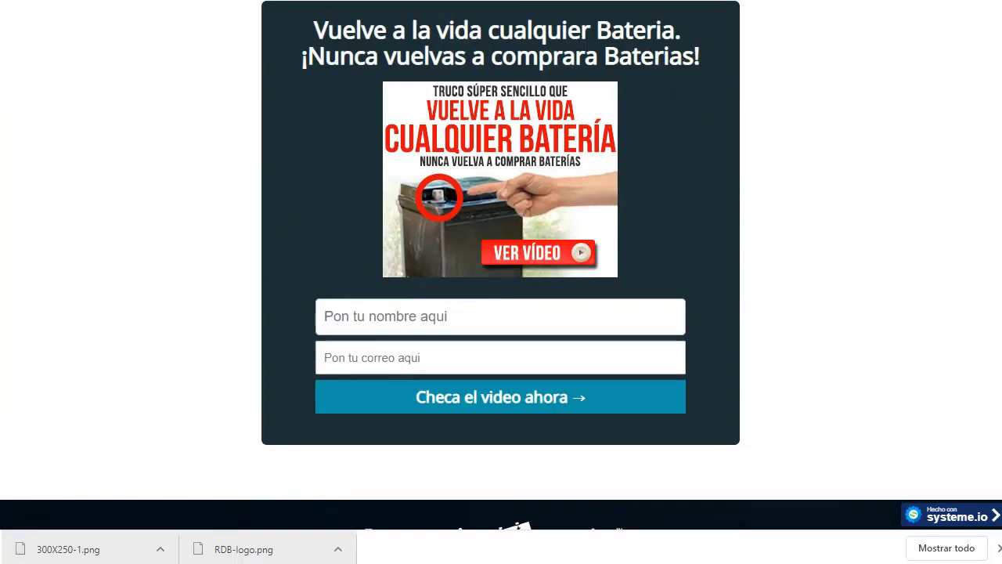
key(ctrl+w)
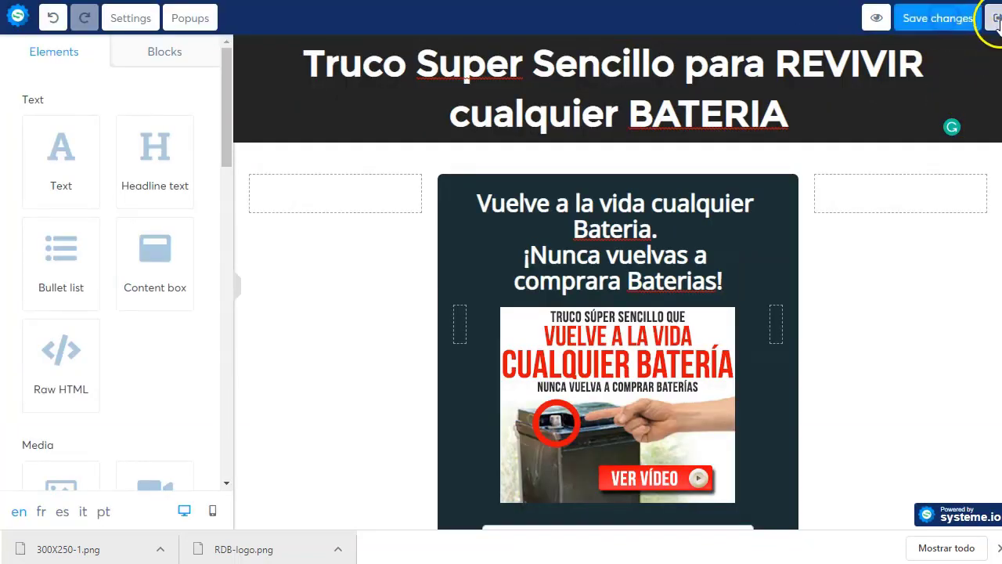
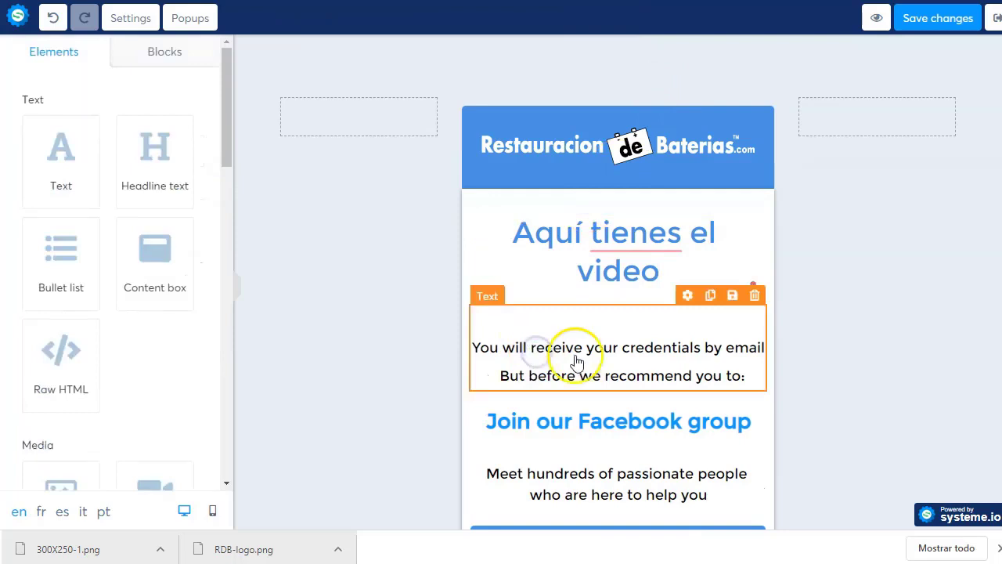
- Select the English text block under the 'Aquí tienes el video' heading for editing
click(688, 294)
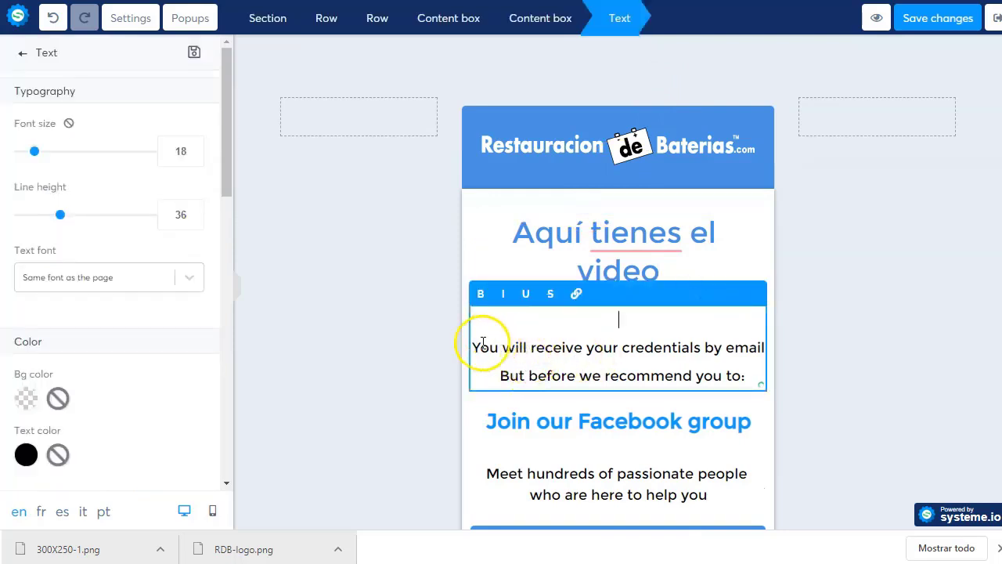
- Overwrite the English block with '¿Sabías que puedes generar ingresos extras reviviendo BATERIAS?'
key(ctrl+z)
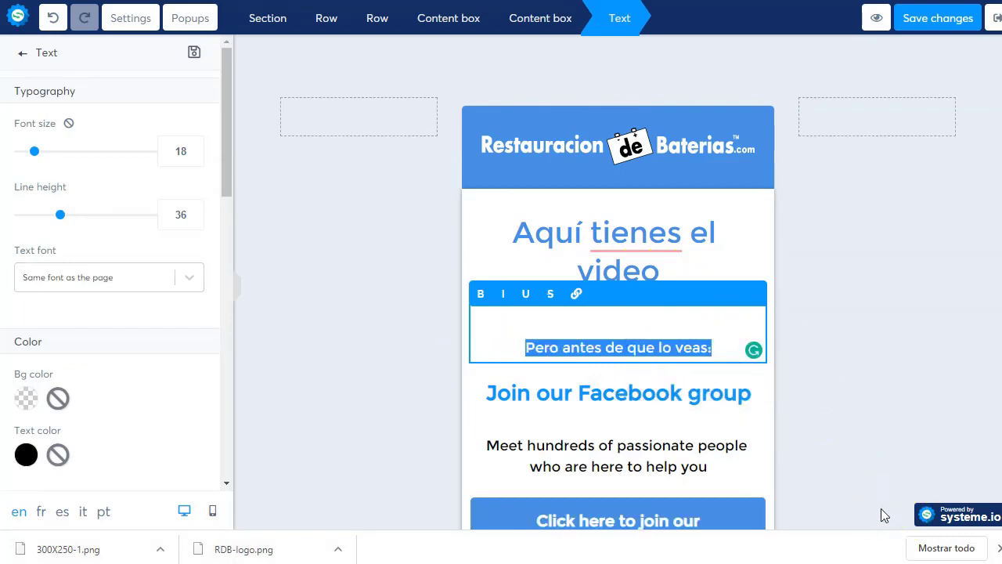
text(Sabías que puedes generar)
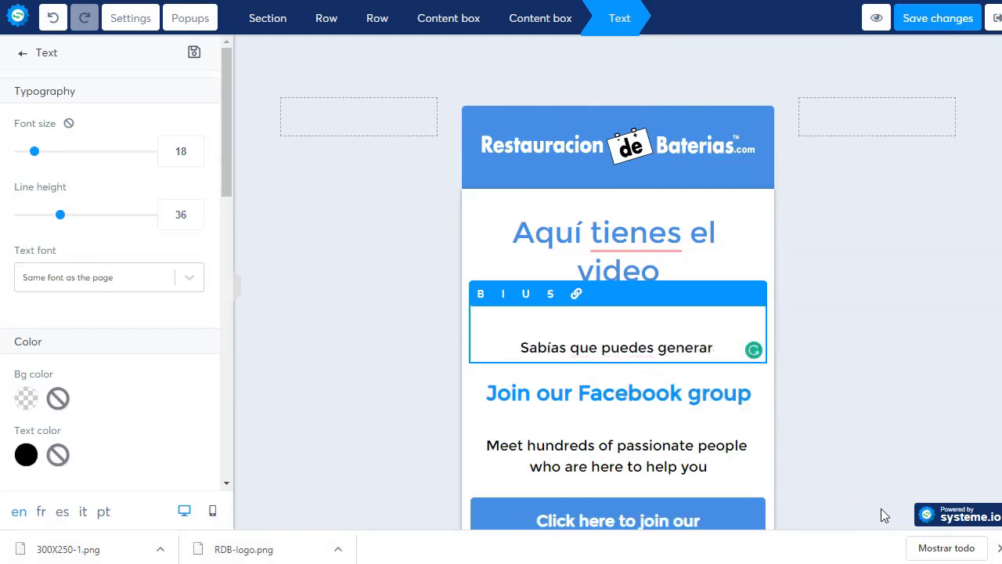
key(BackSpace)
key(BackSpace)
key(BackSpace)
key(BackSpace)
key(BackSpace)
key(BackSpace)
key(BackSpace)
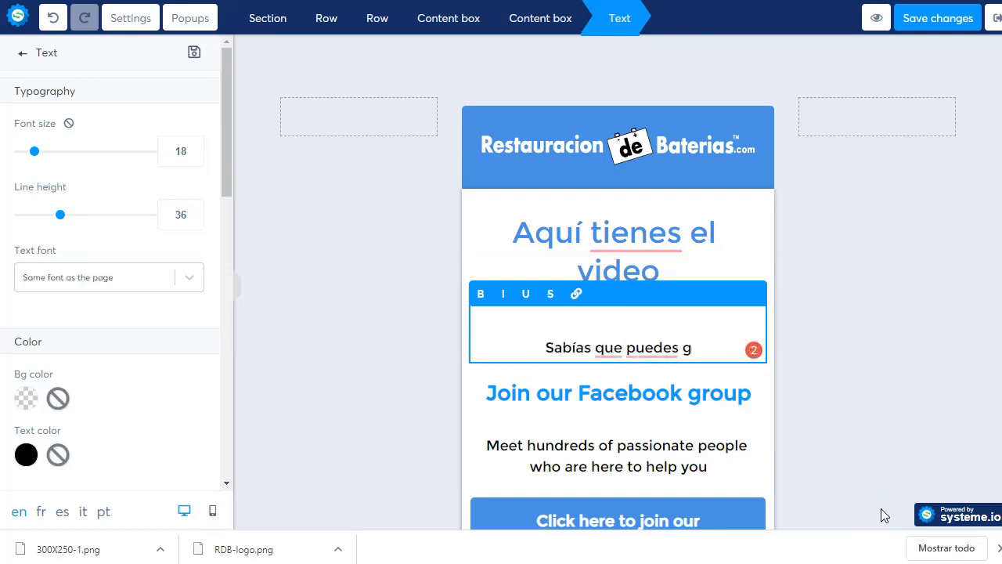
text(enerar ingerso)
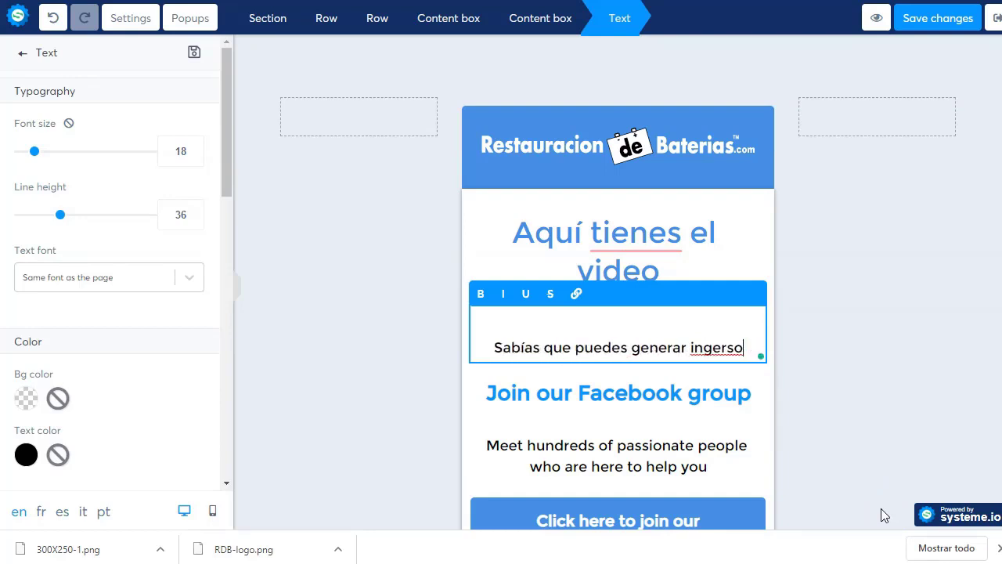
key(BackSpace)
key(BackSpace)
key(BackSpace)
text(reso)
key(BackSpace)
key(BackSpace)
key(BackSpace)
key(BackSpace)
key(BackSpace)
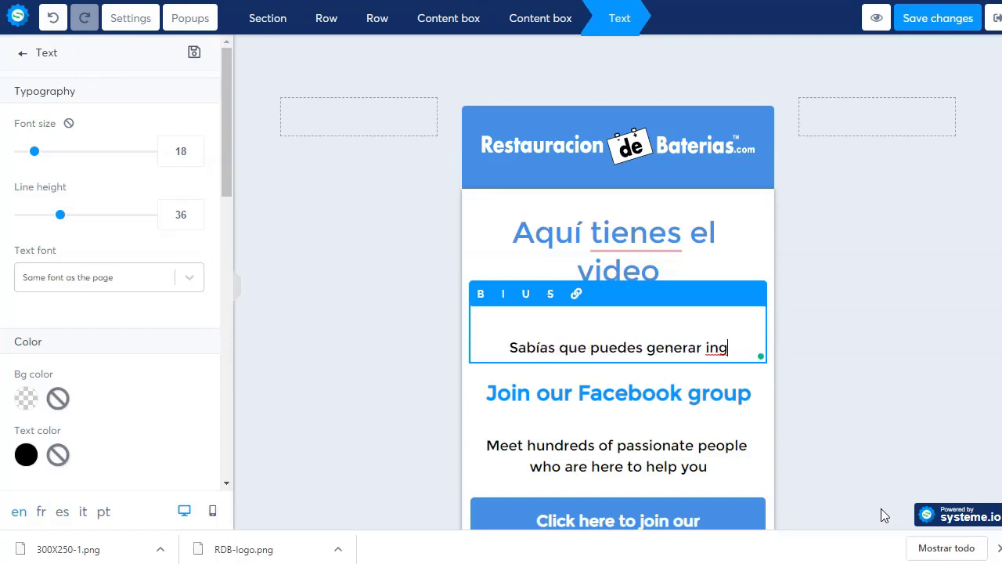
text(resos extr)
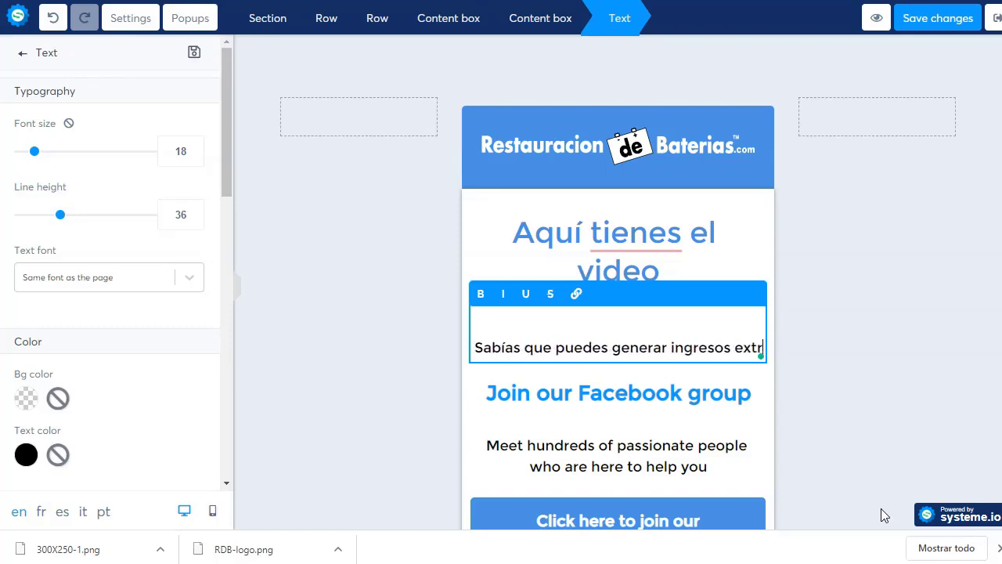
text(as revivie)
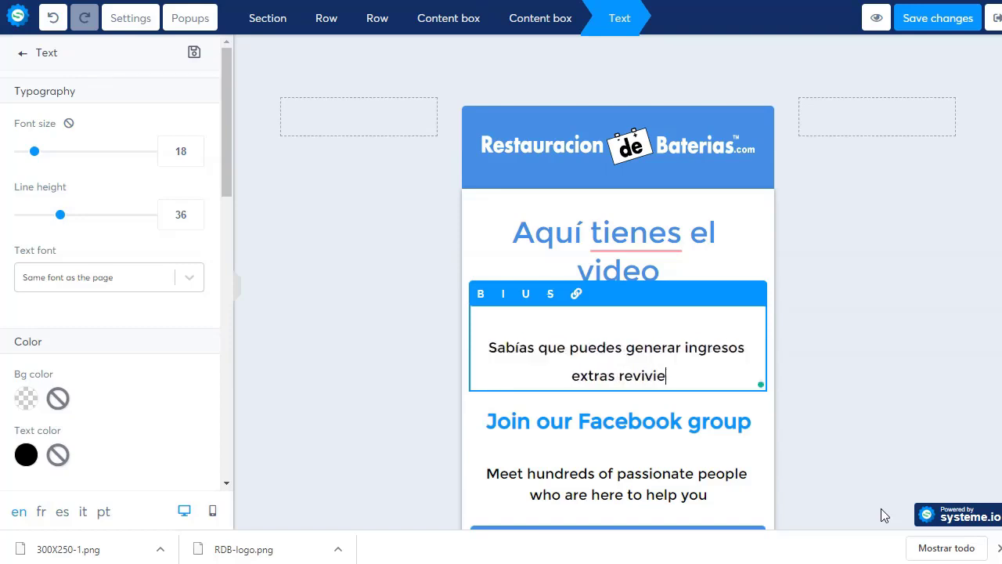
text(ndo BATE)
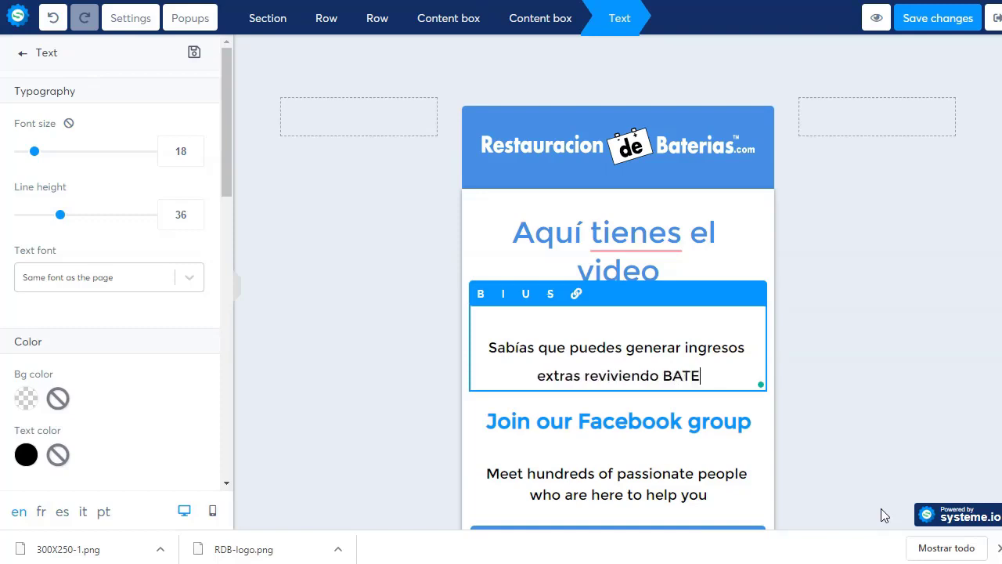
text(RIAS)
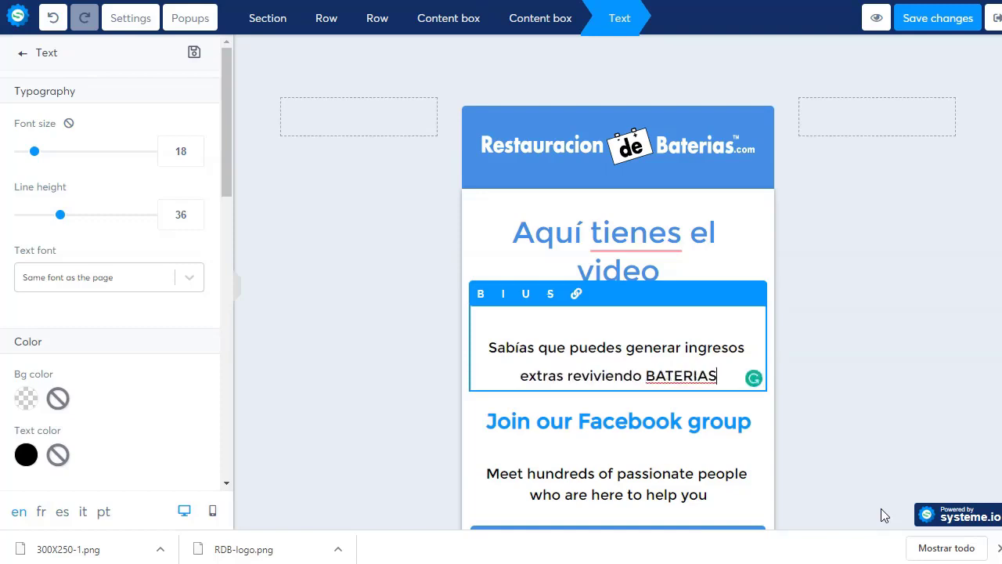
text(?)
key(Up)
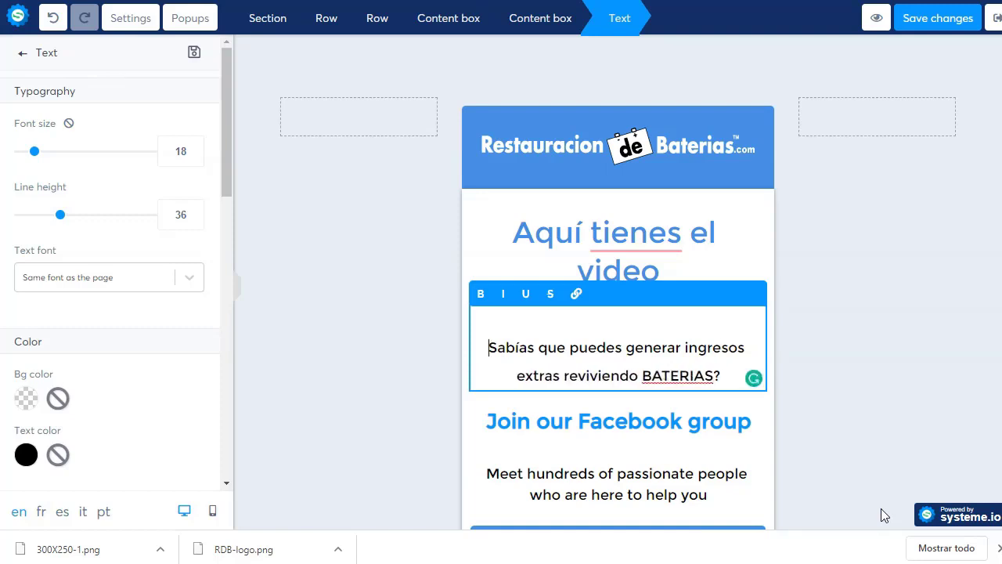
text(¿)
click(685, 321)
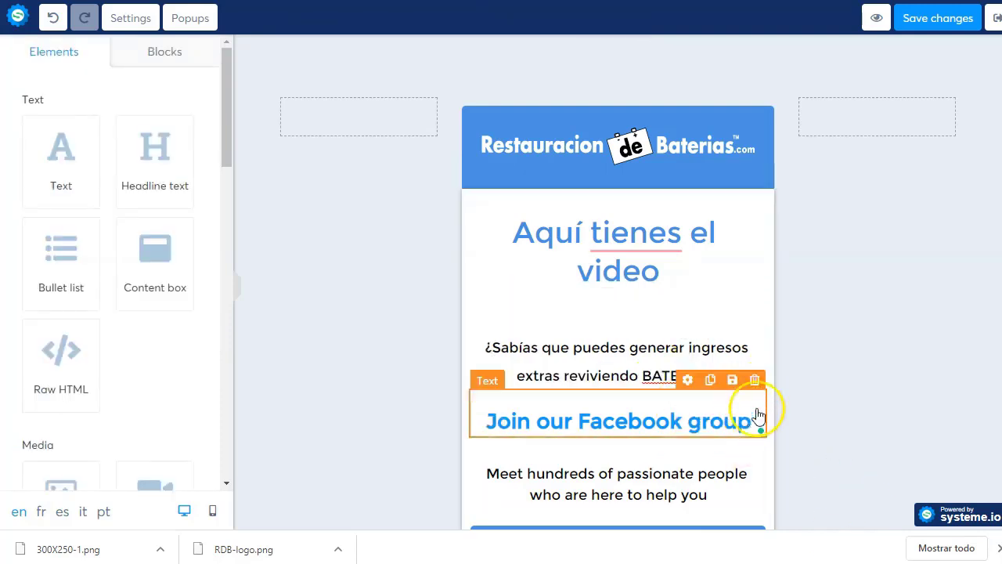
- Delete the 'Join our Facebook group' heading and select the 'Meet hundreds' paragraph below
click(755, 381)
click(562, 43)
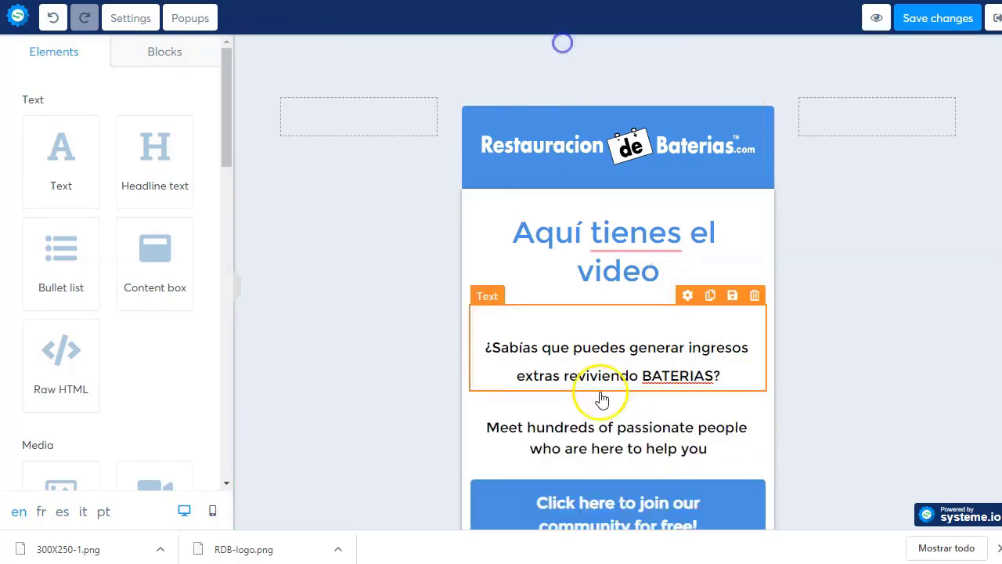
triple_click(593, 447)
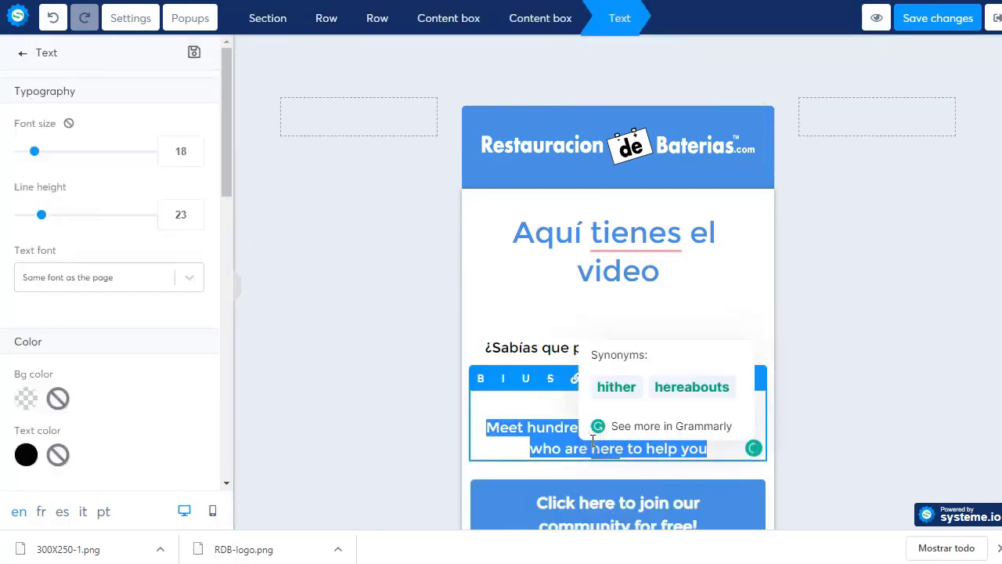
- Rewrite the paragraph as 'No te pierdas el video completo…' about the trick to never buy batteries
text(No te )
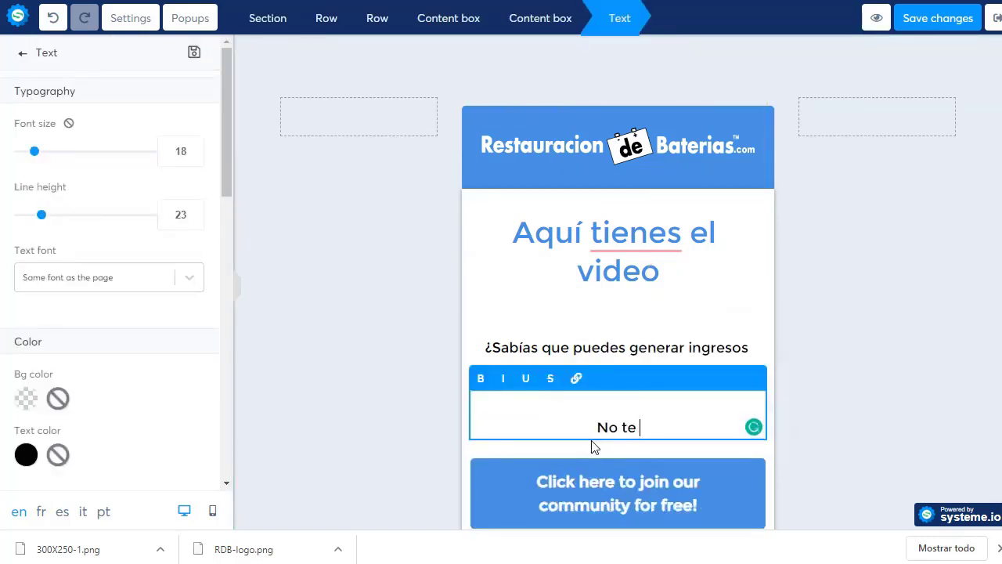
text(pierdas el video )
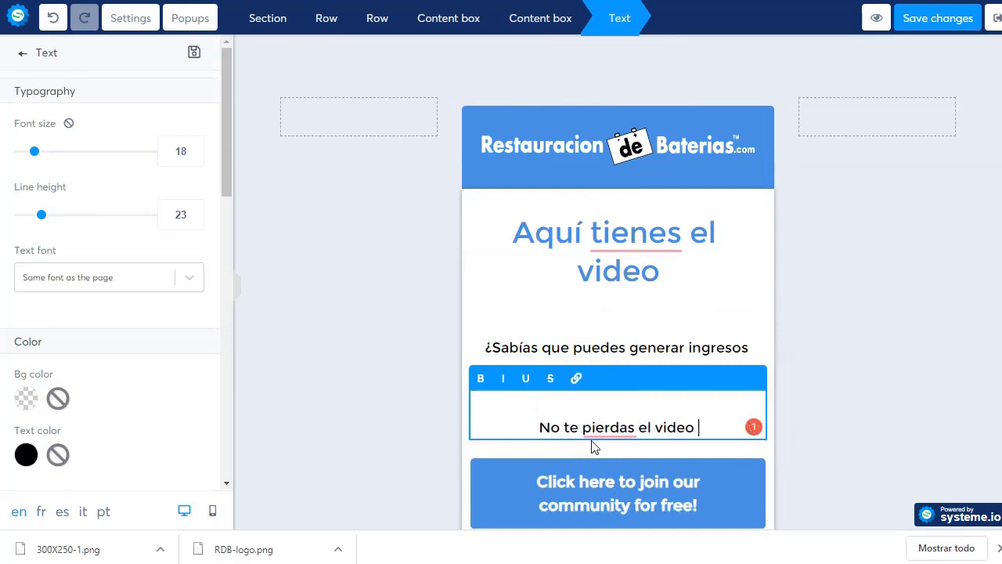
text(completo para qu)
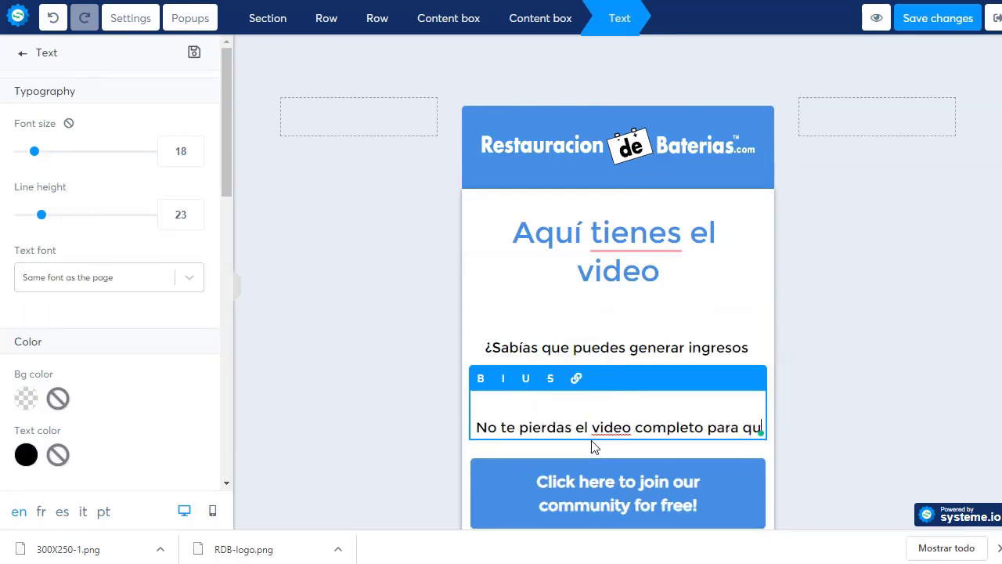
text(e descub)
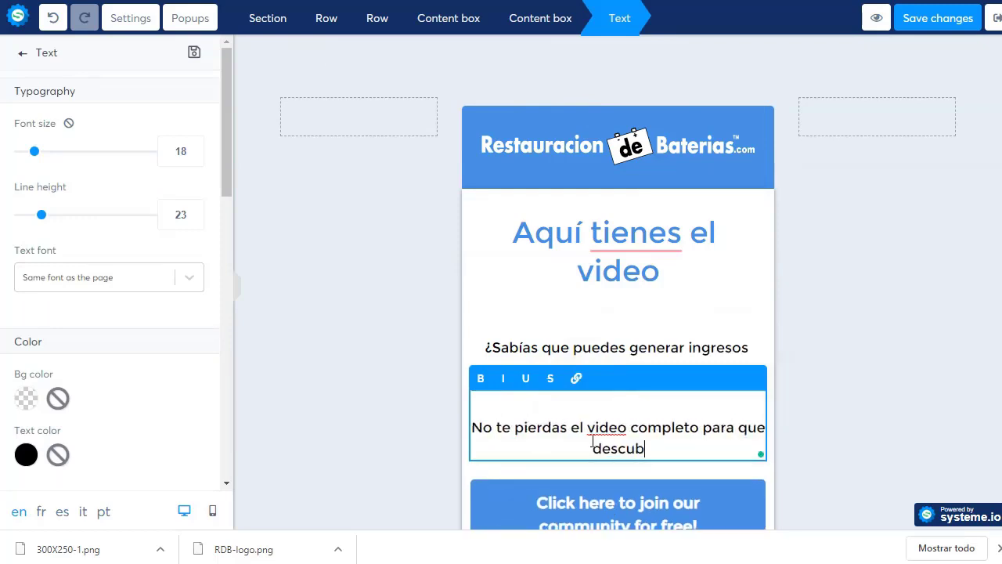
text(ras el sencil)
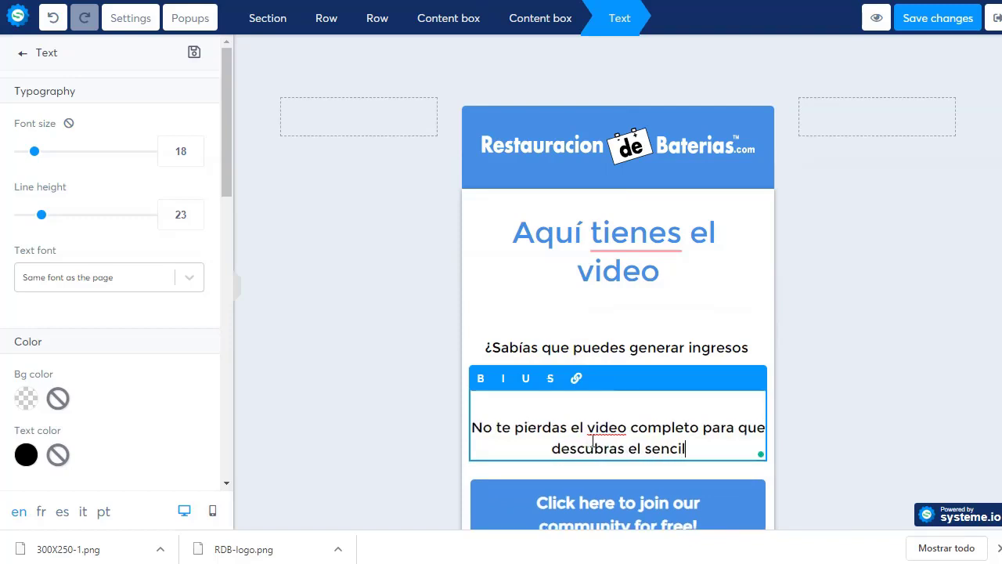
text(lo trup)
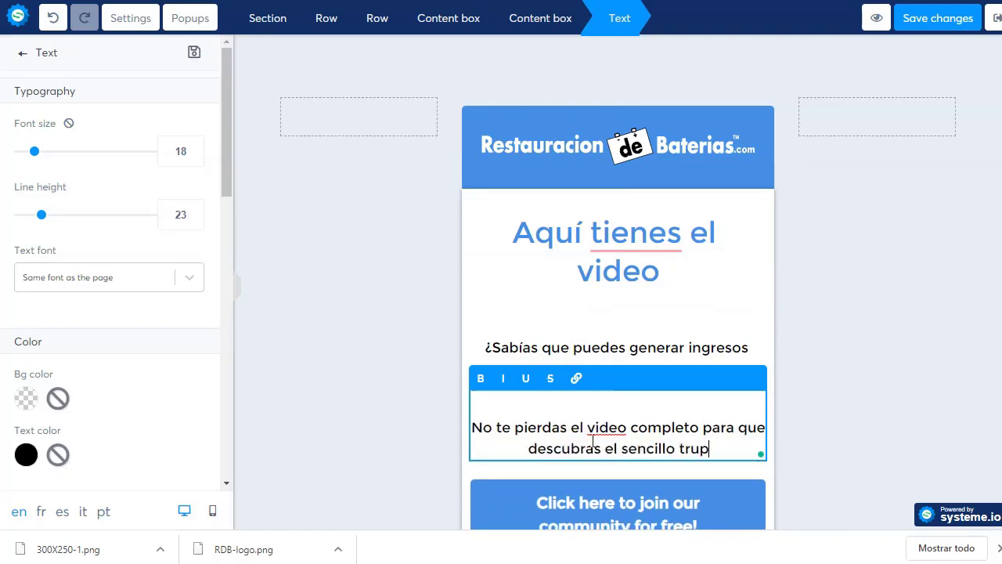
key(BackSpace)
text(co que te ha)
key(BackSpace)
key(BackSpace)
text(te hará)
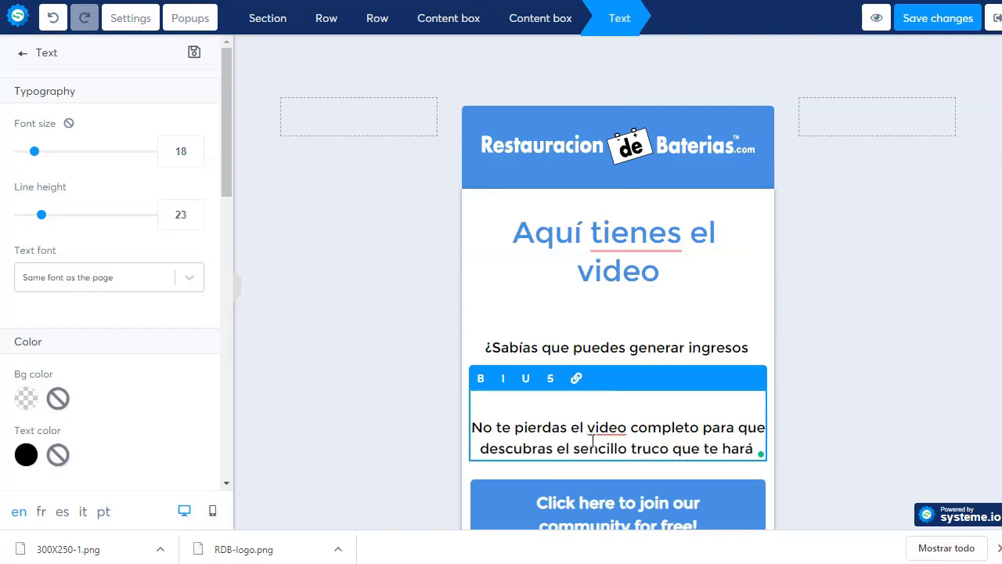
text( el)
key(BackSpace)
key(BackSpace)
key(BackSpace)
key(BackSpace)
key(BackSpace)
key(BackSpace)
key(BackSpace)
key(BackSpace)
key(BackSpace)
key(BackSpace)
key(BackSpace)
key(BackSpace)
key(BackSpace)
key(BackSpace)
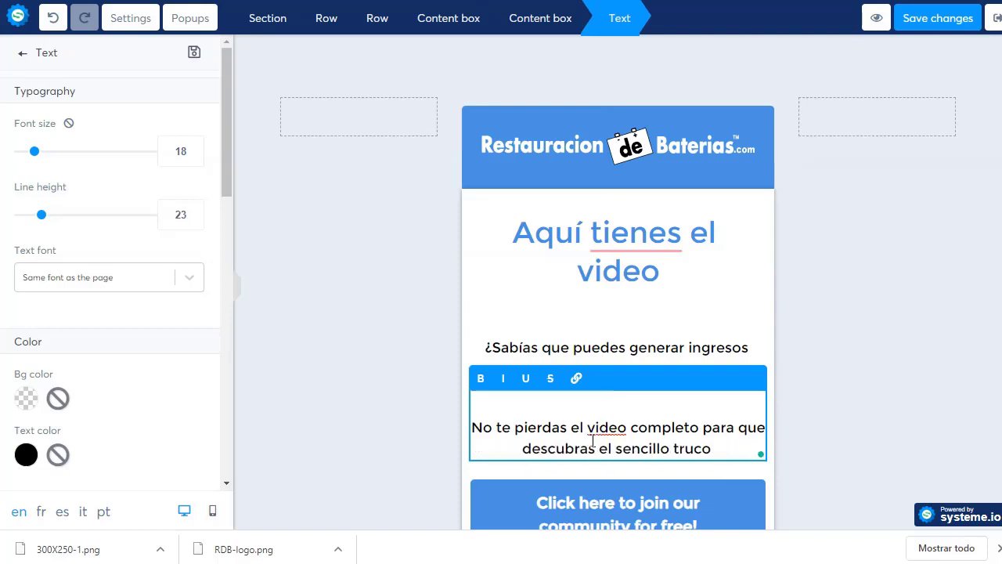
text(que hará qu)
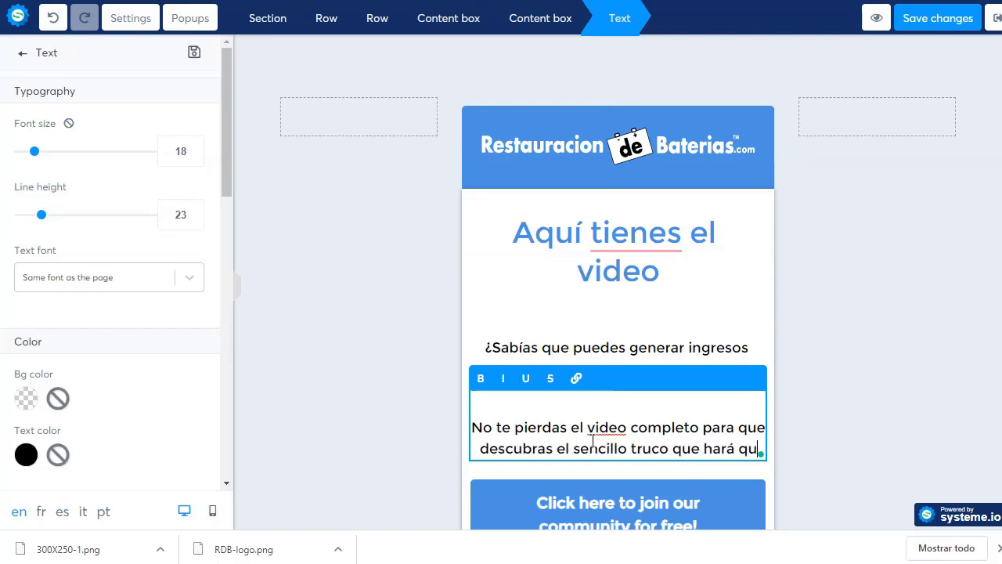
text(e nunca más compr)
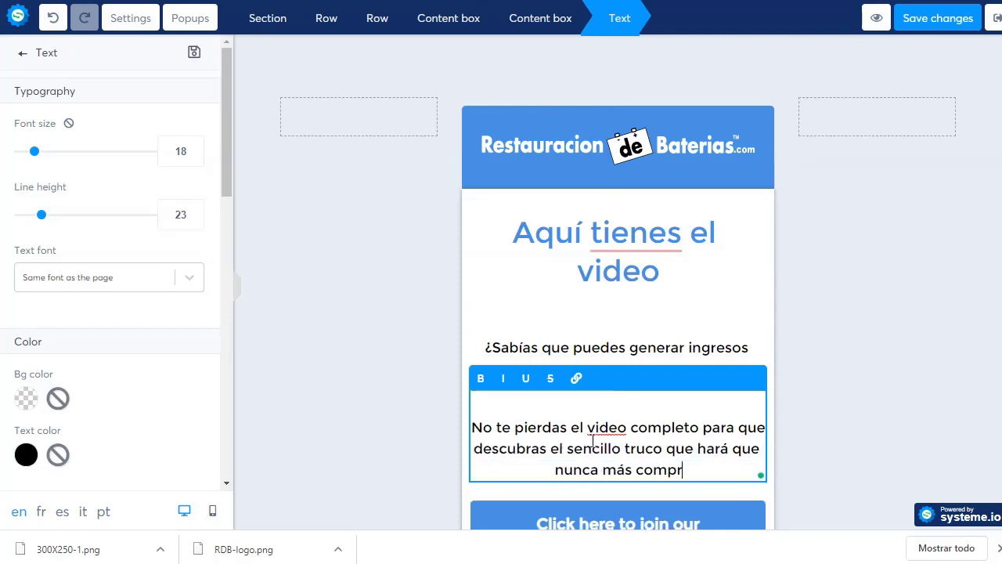
text(es una bateria)
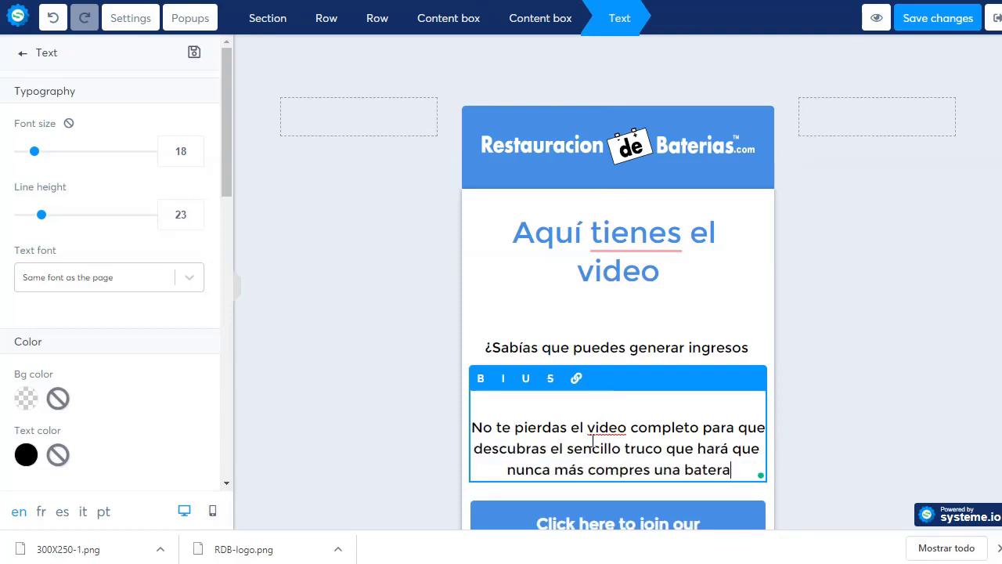
key(BackSpace)
text(ia.)
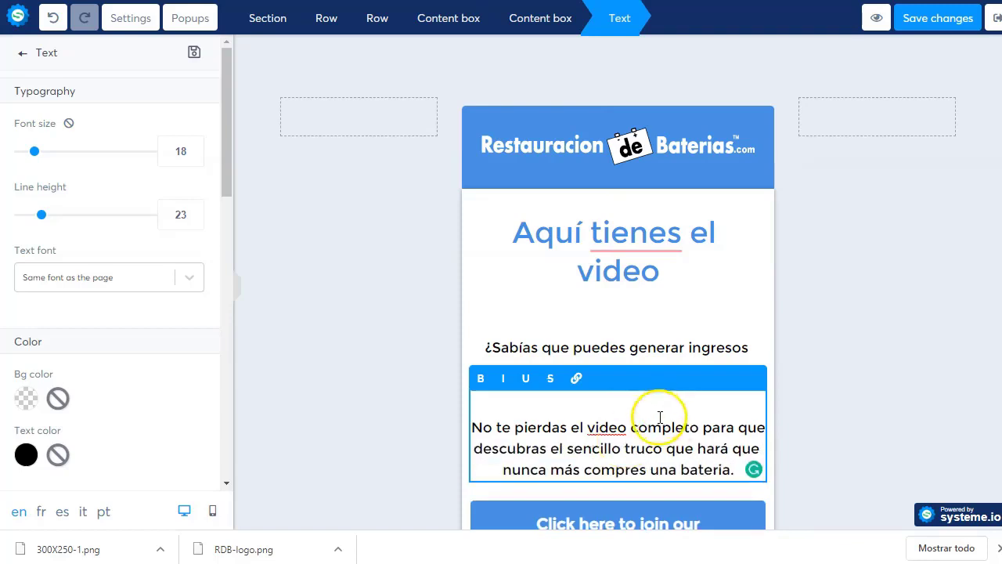
click(698, 302)
- Change the join-community button's text to '¡Dale al play ahora!'
scroll(371, 297, down, 2)
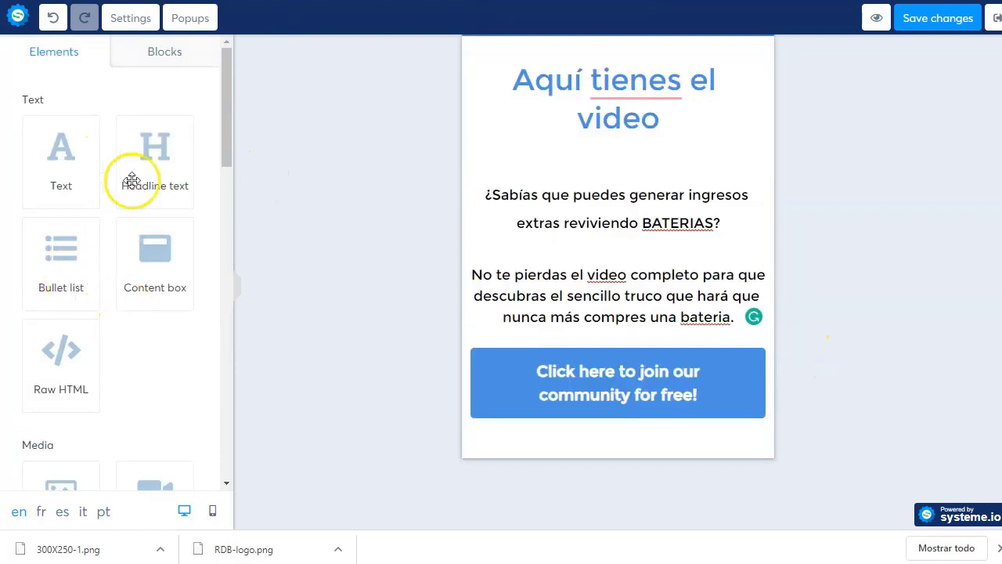
click(544, 372)
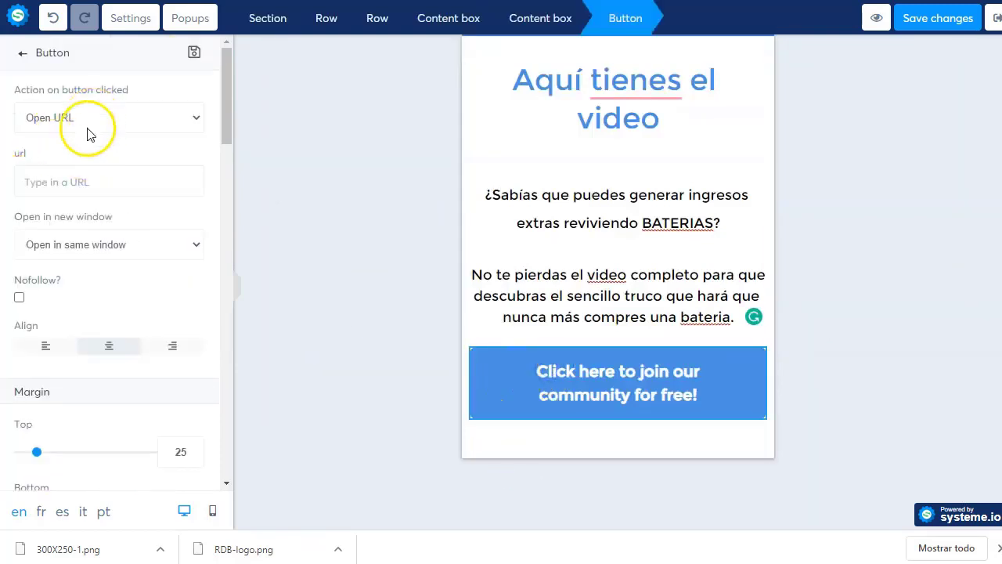
scroll(105, 235, down, 5)
scroll(105, 264, down, 4)
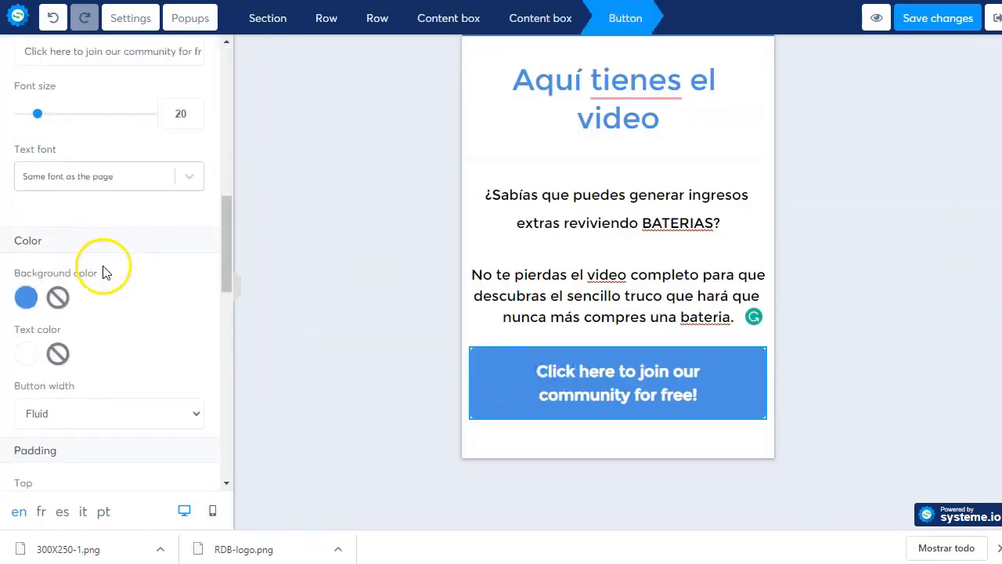
scroll(105, 263, up, 3)
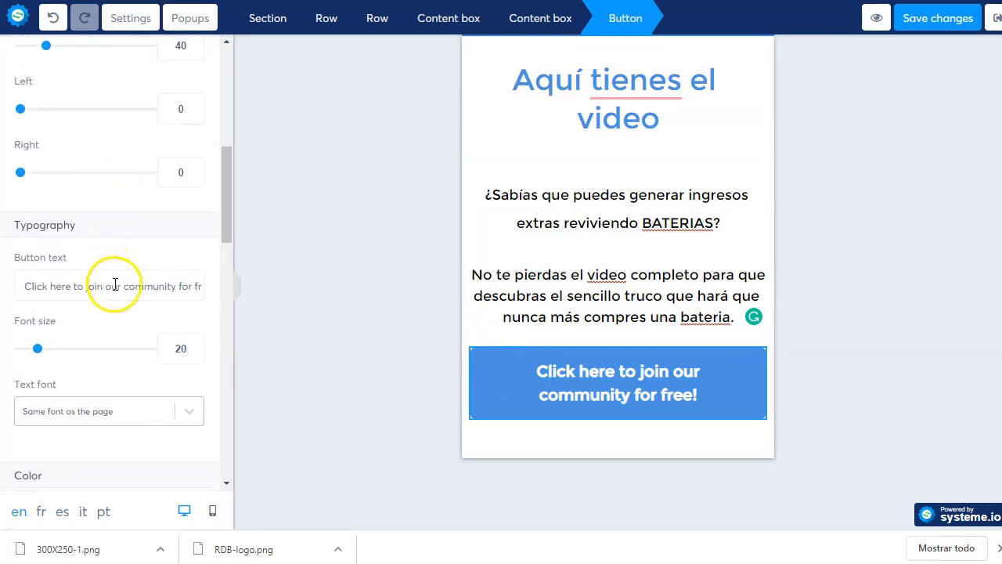
triple_click(114, 285)
text(Dale al )
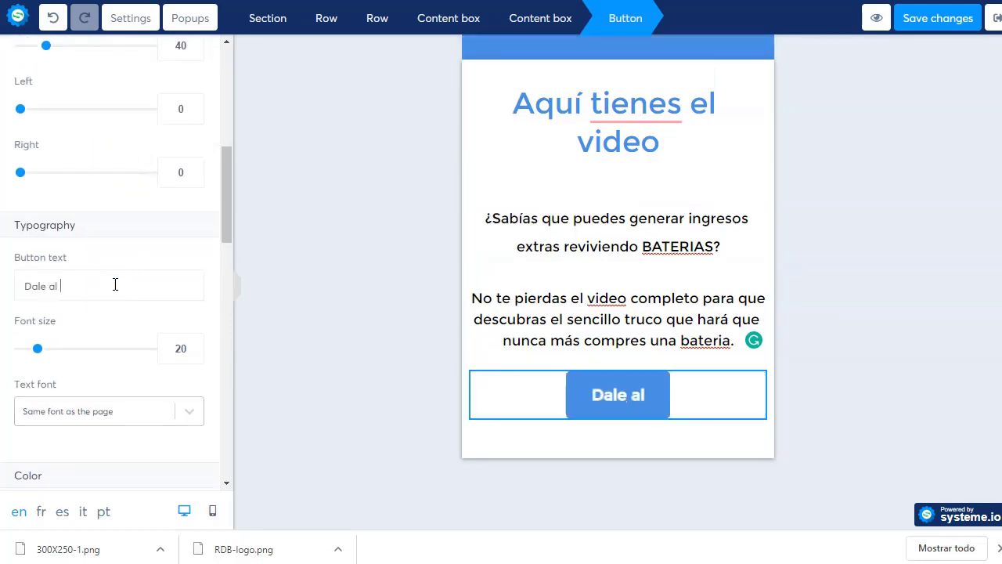
text(play ahora!)
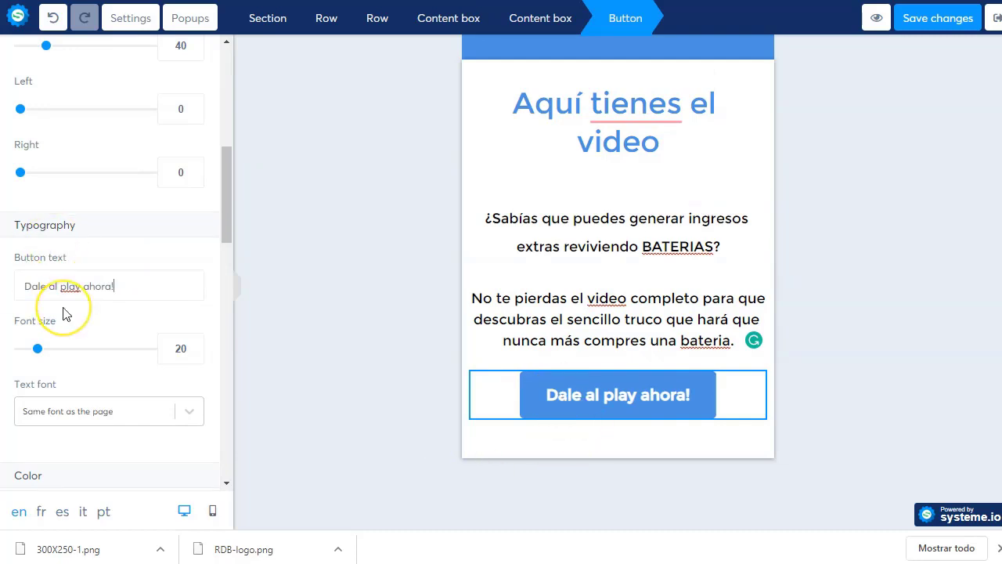
text(¡)
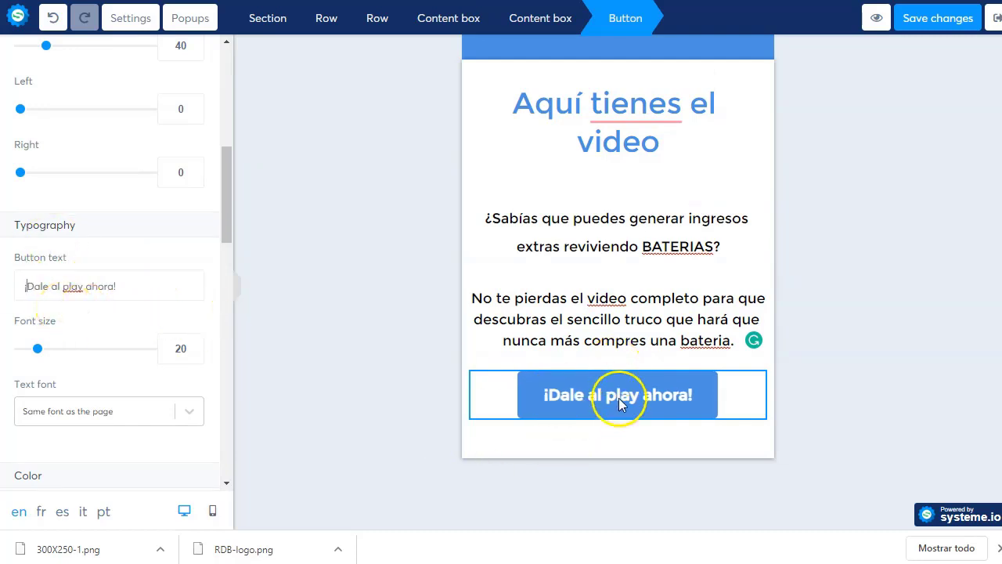
click(618, 398)
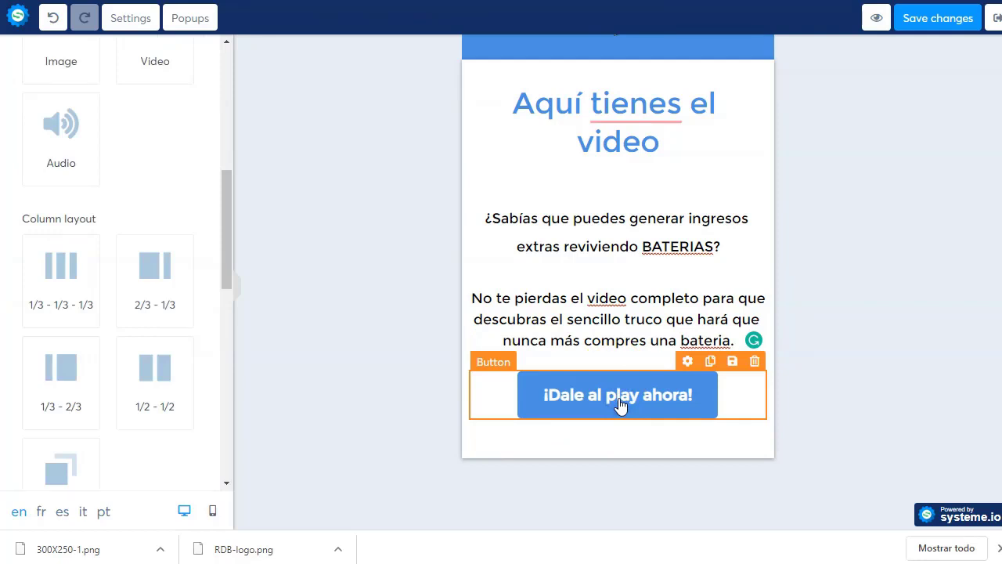
click(420, 291)
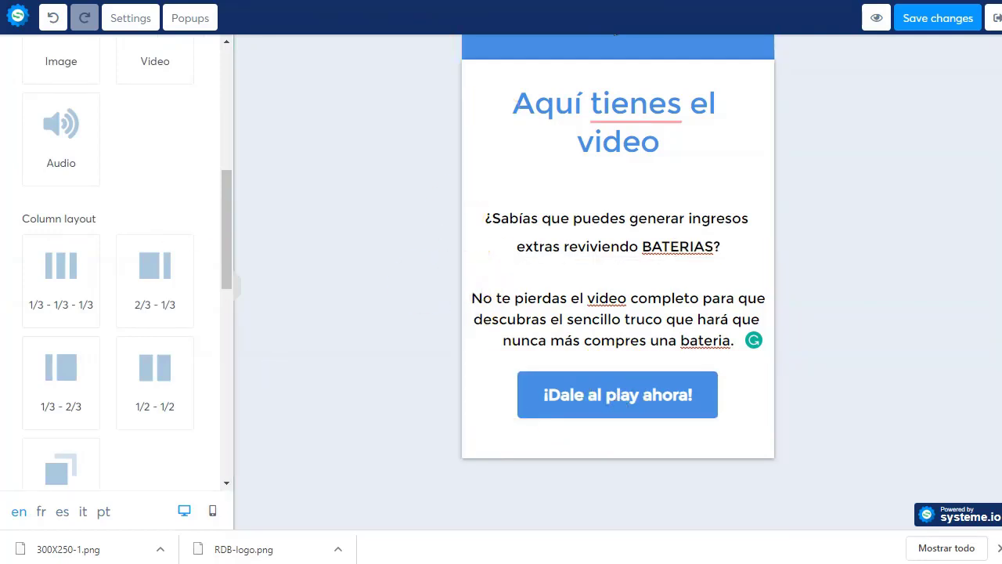
- Generate personal affiliate links on Enlaces de afiliado using the Clickbank ID and tracking ID
key(ctrl+Tab)
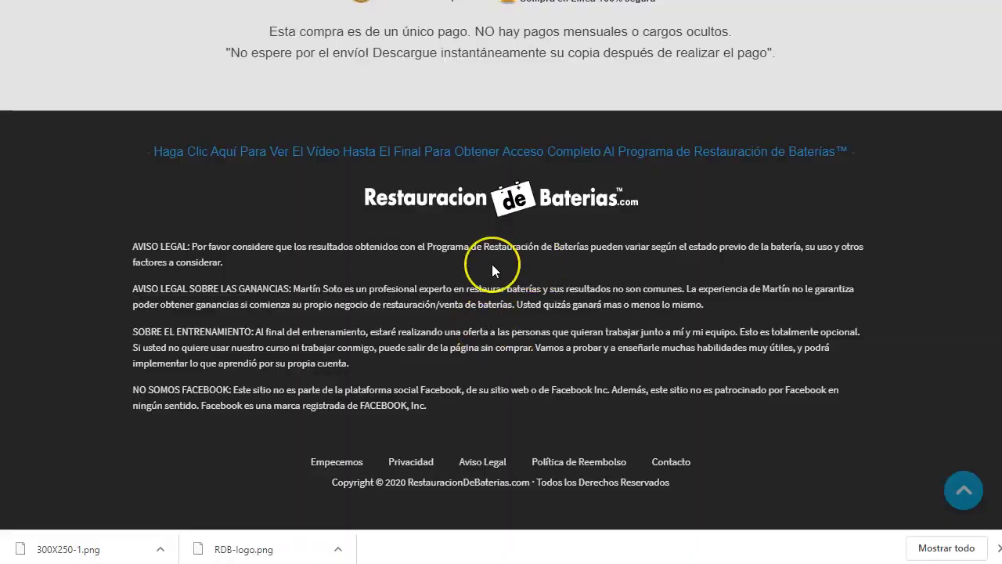
scroll(491, 263, up, 10)
scroll(492, 264, up, 1)
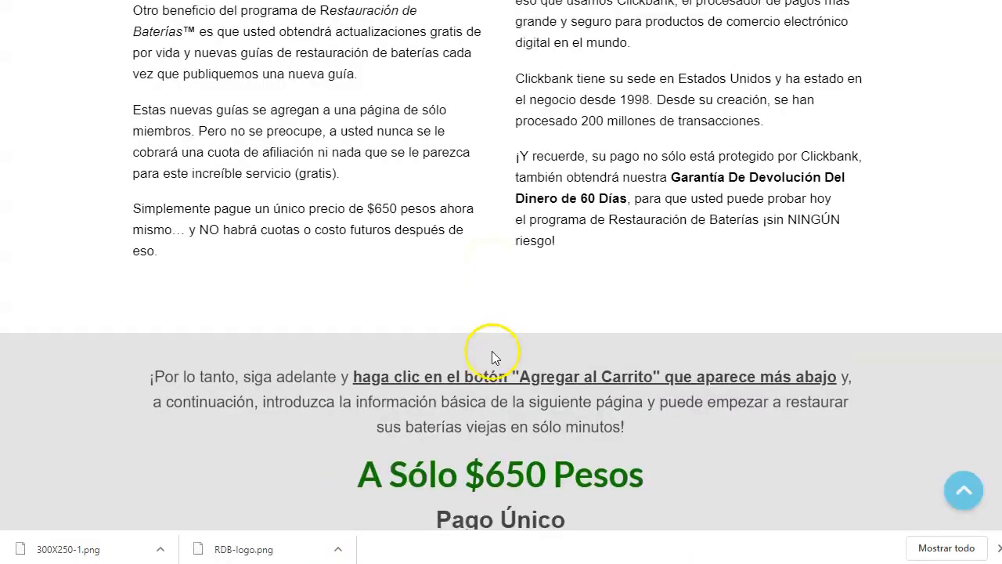
scroll(492, 350, down, 4)
scroll(575, 258, up, 8)
scroll(570, 272, up, 8)
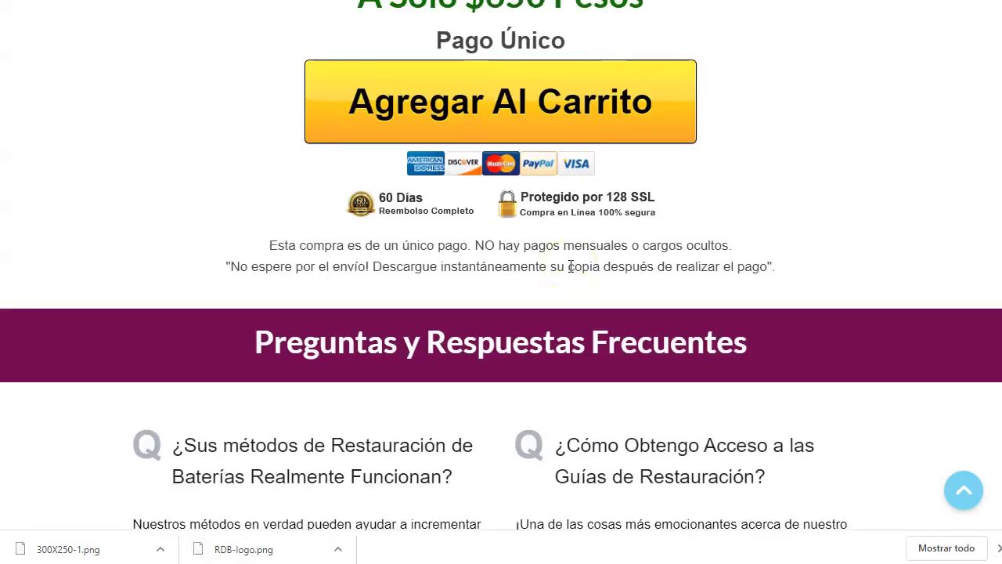
scroll(571, 266, up, 15)
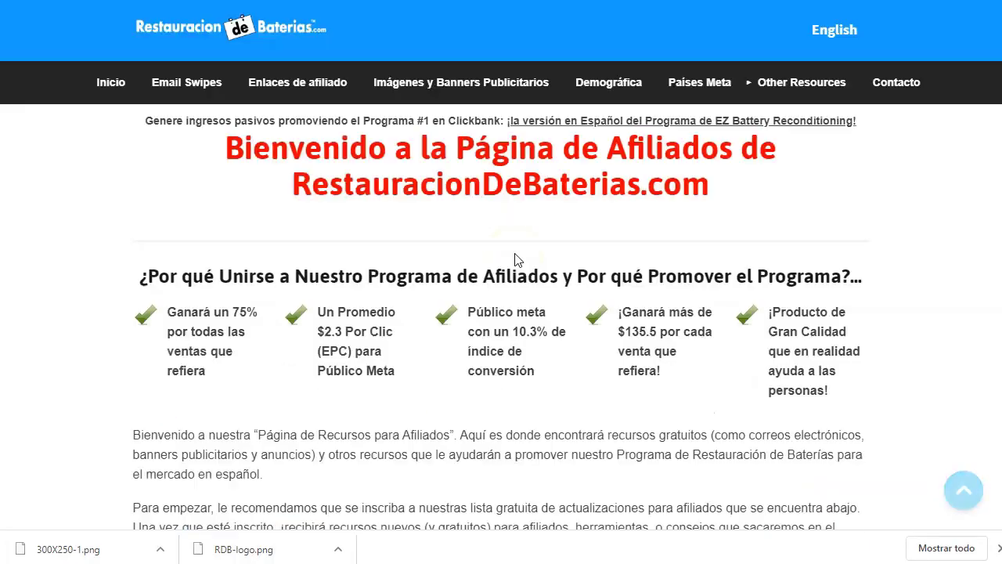
click(274, 83)
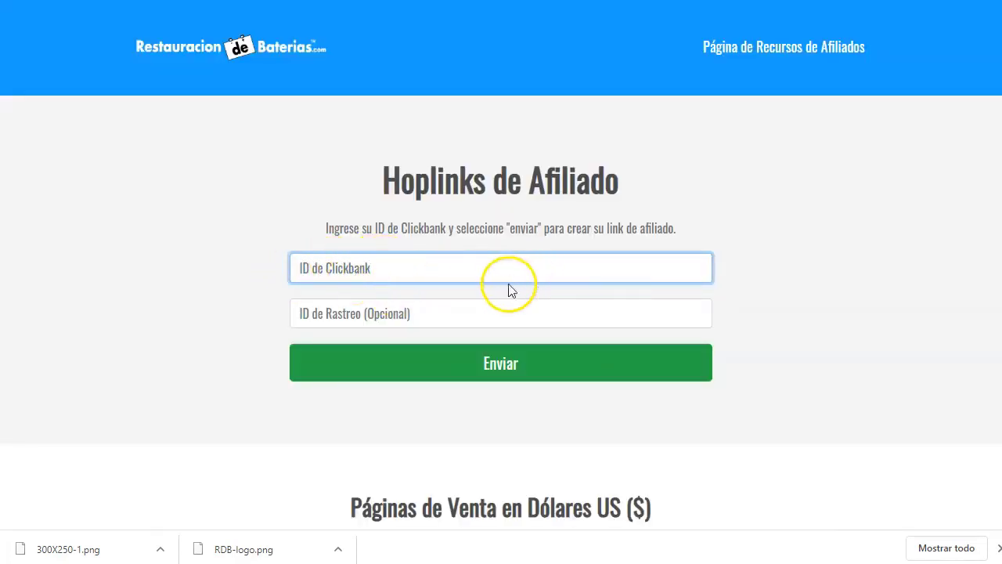
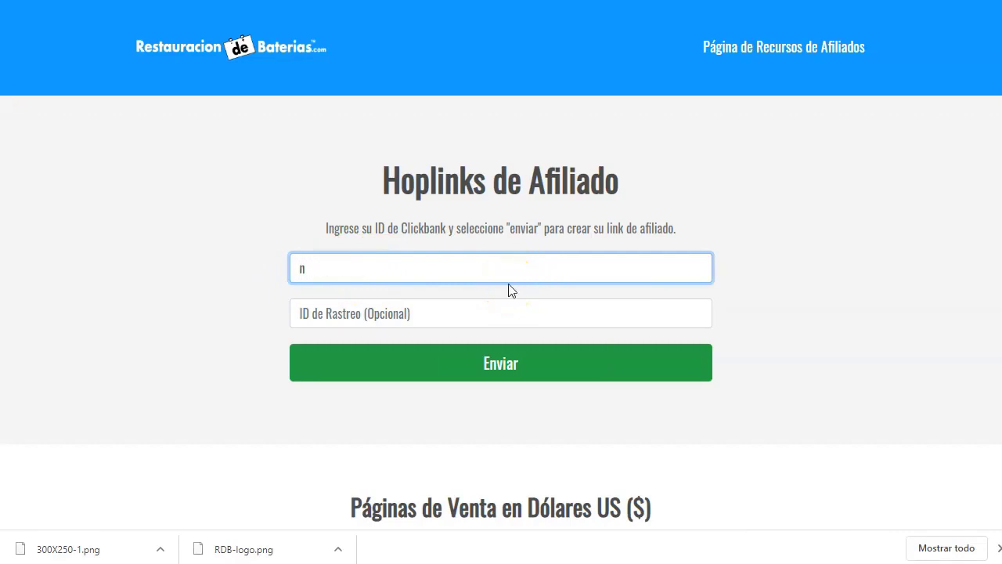
click(473, 312)
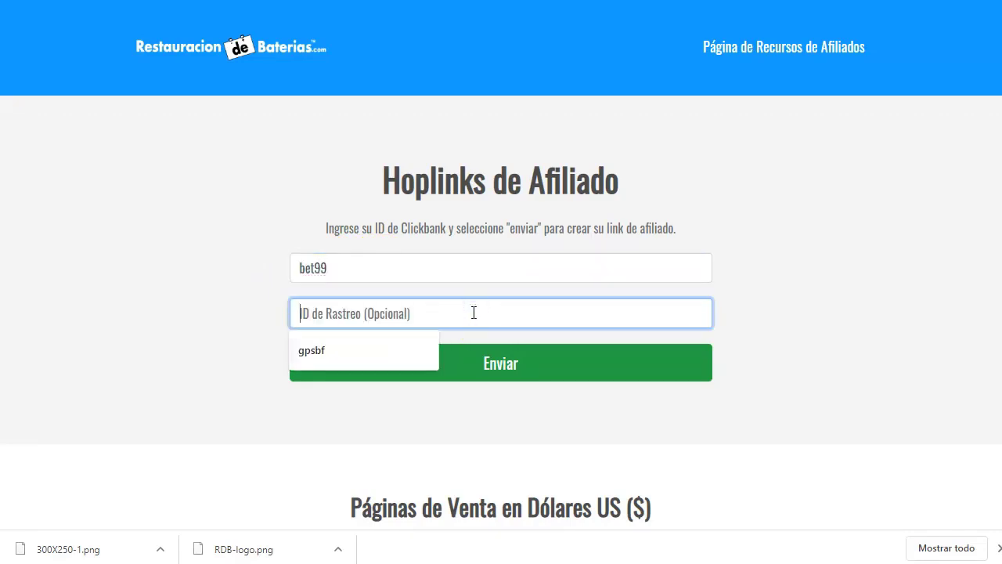
click(394, 351)
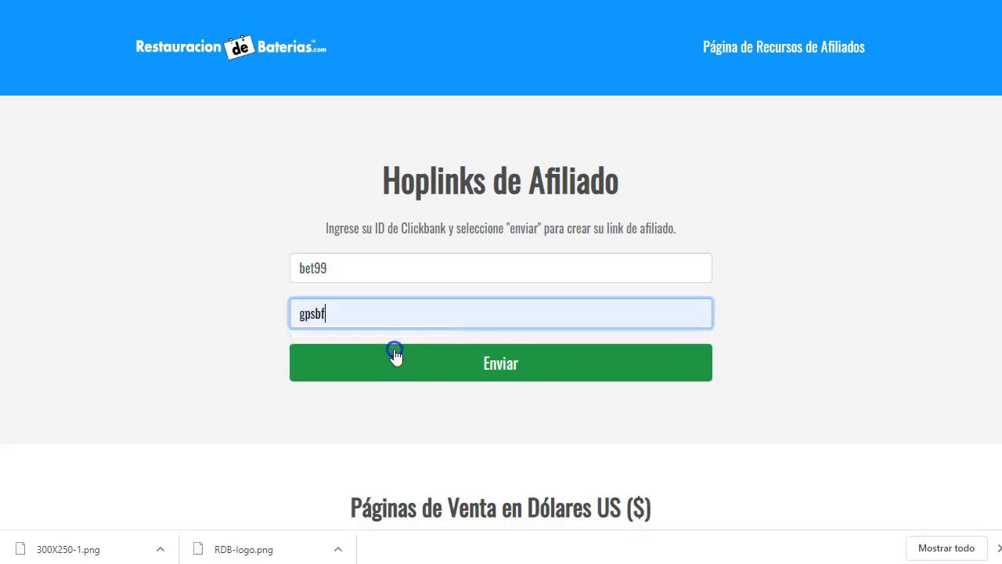
click(501, 368)
- Copy the main Mexico sales-page affiliate hoplink
scroll(501, 376, down, 2)
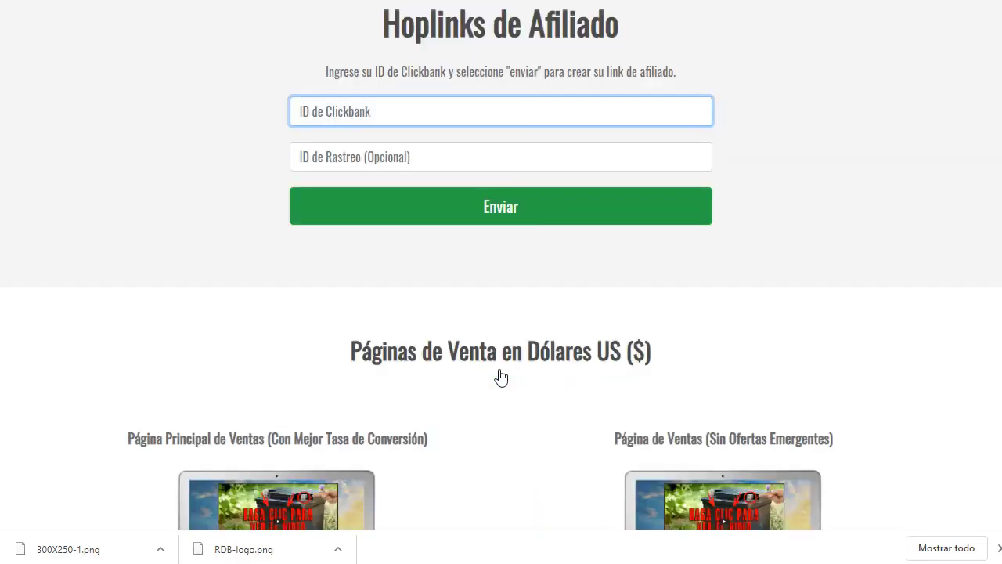
scroll(504, 199, down, 10)
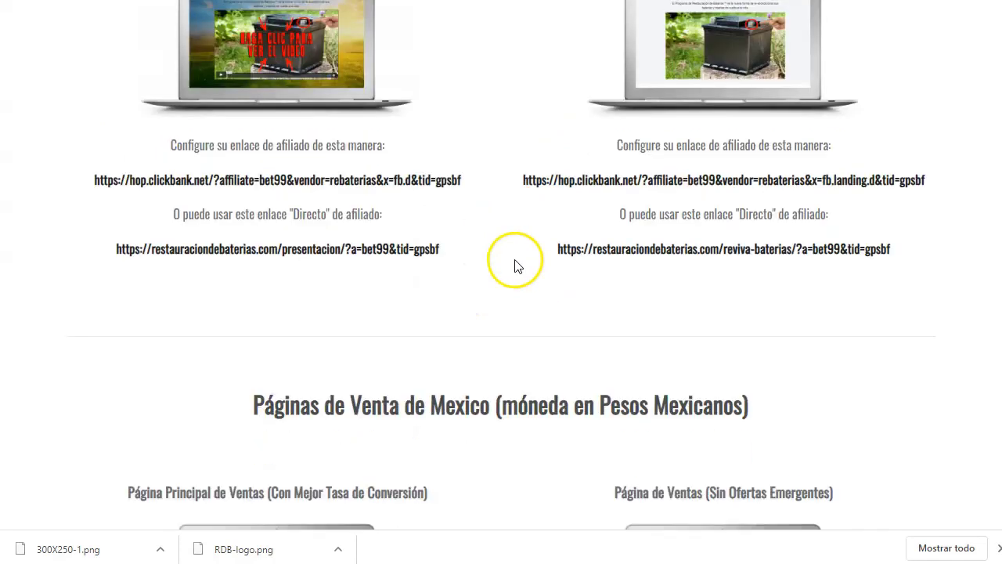
scroll(430, 318, down, 3)
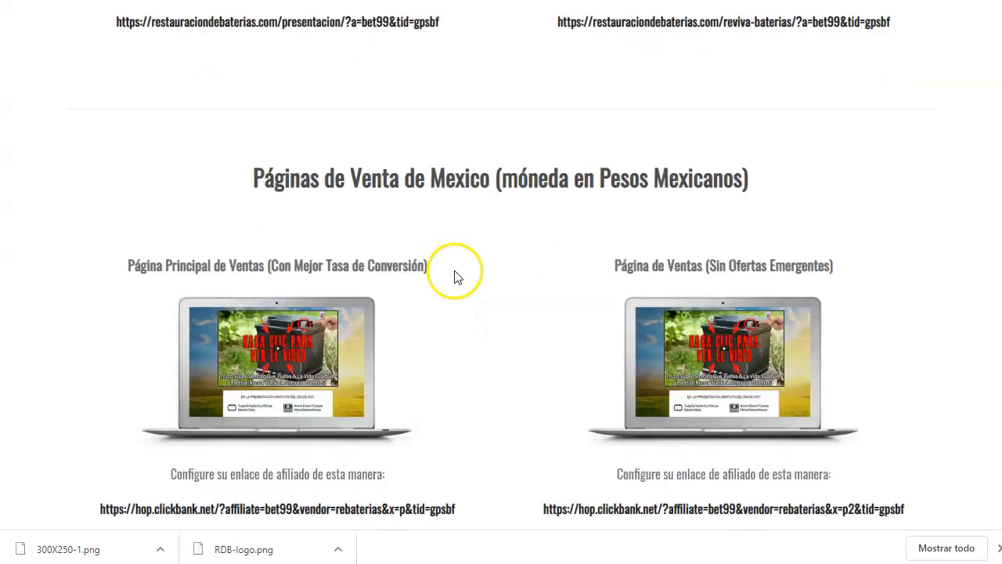
scroll(457, 277, down, 1)
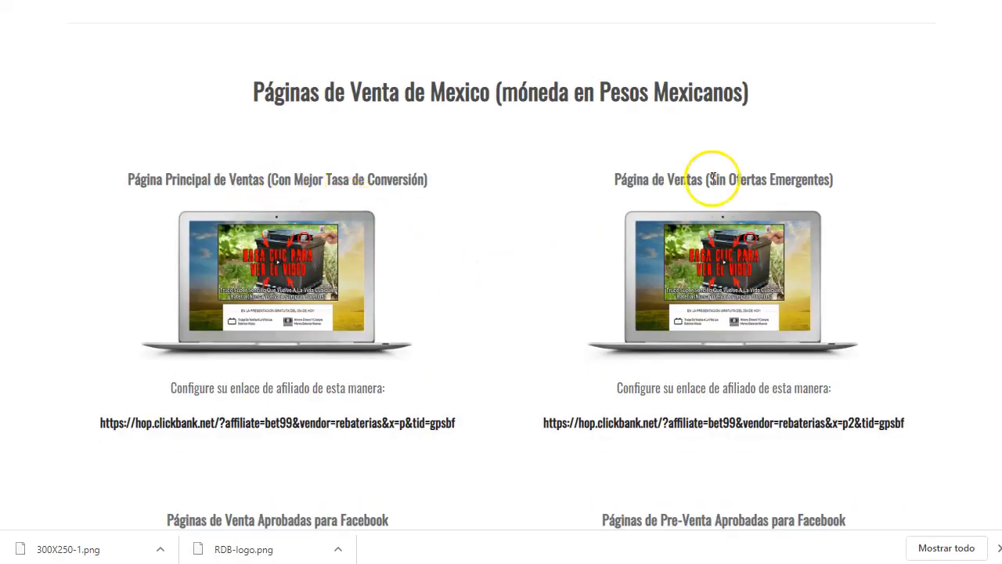
scroll(725, 186, down, 2)
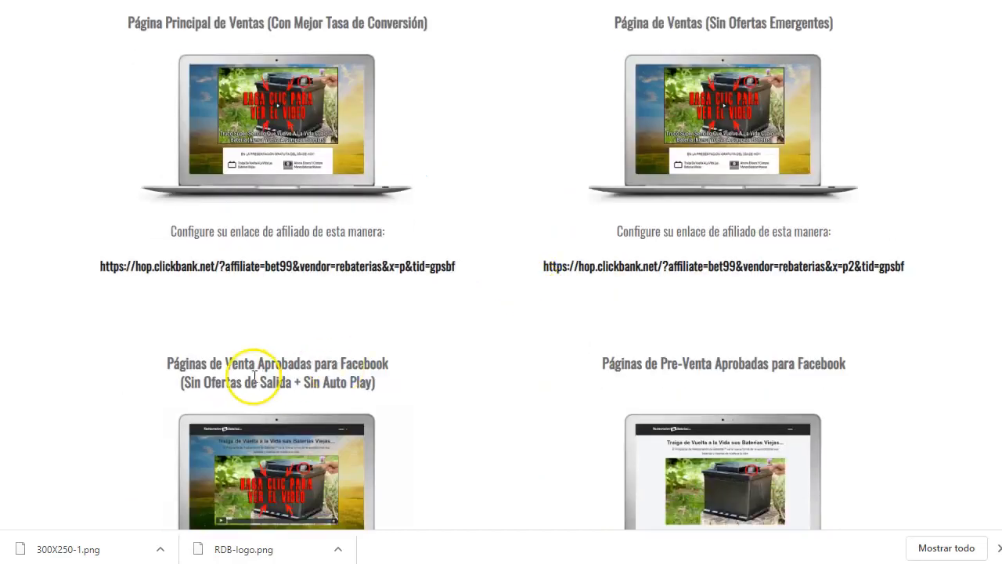
scroll(254, 375, down, 2)
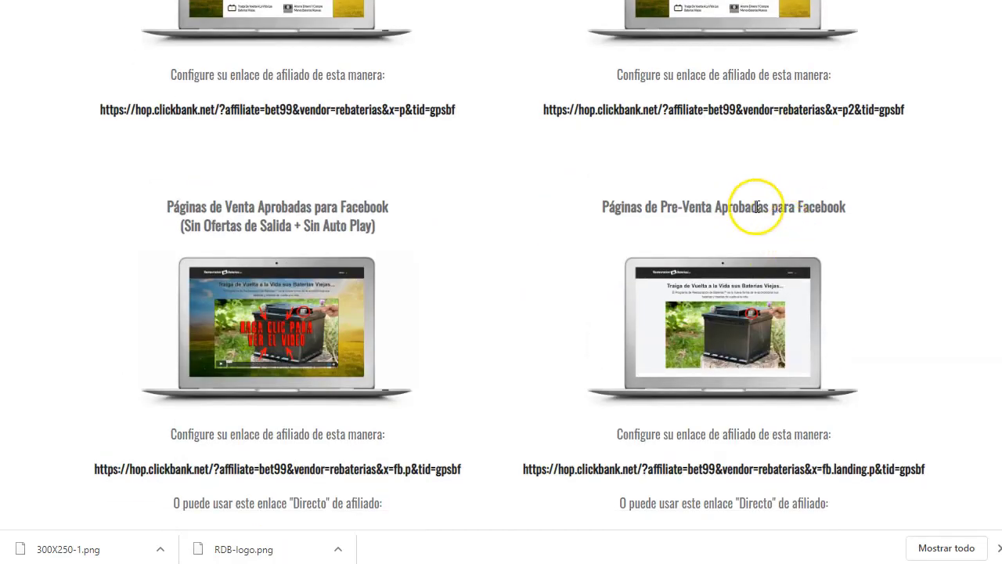
scroll(546, 346, up, 3)
scroll(545, 347, down, 2)
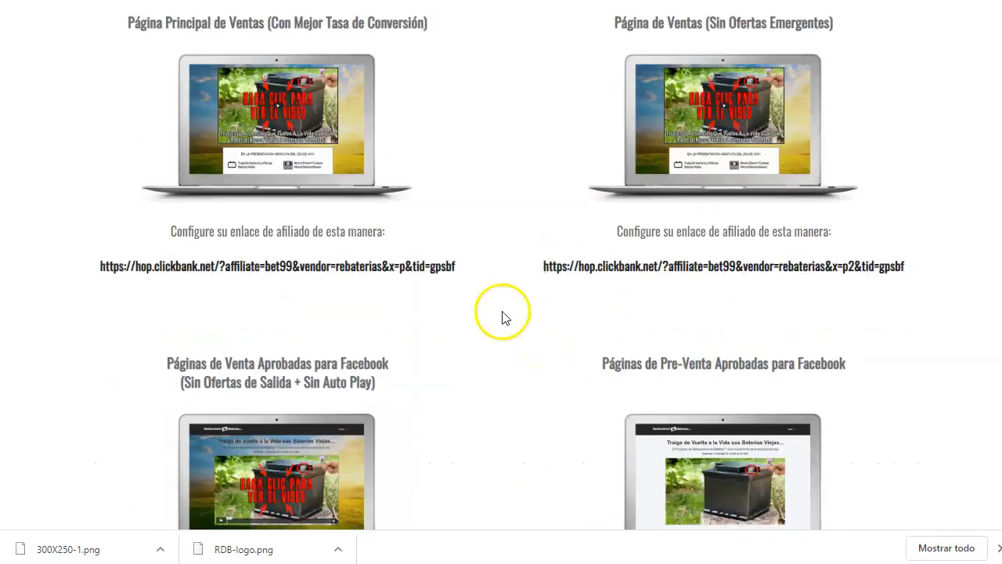
drag(461, 270, 109, 285)
right_click(152, 271)
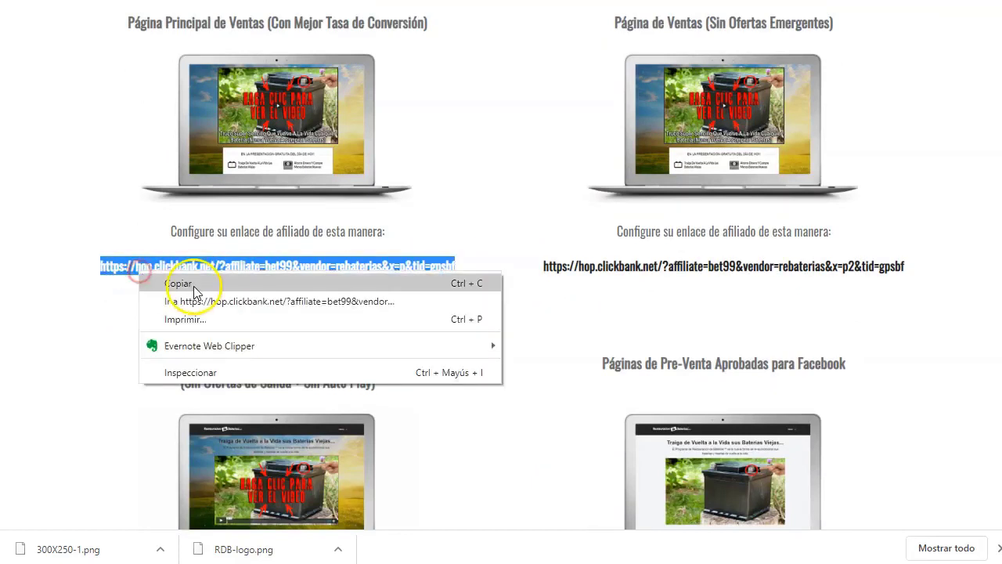
click(192, 284)
click(496, 4)
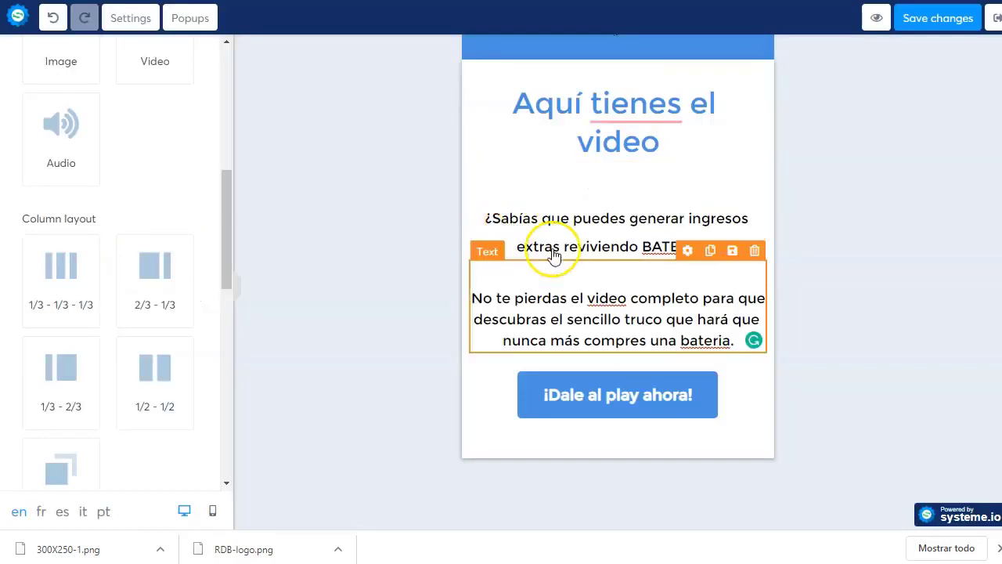
- Paste the Mexico hoplink as the '¡Dale al play ahora!' button URL and save the page
click(622, 401)
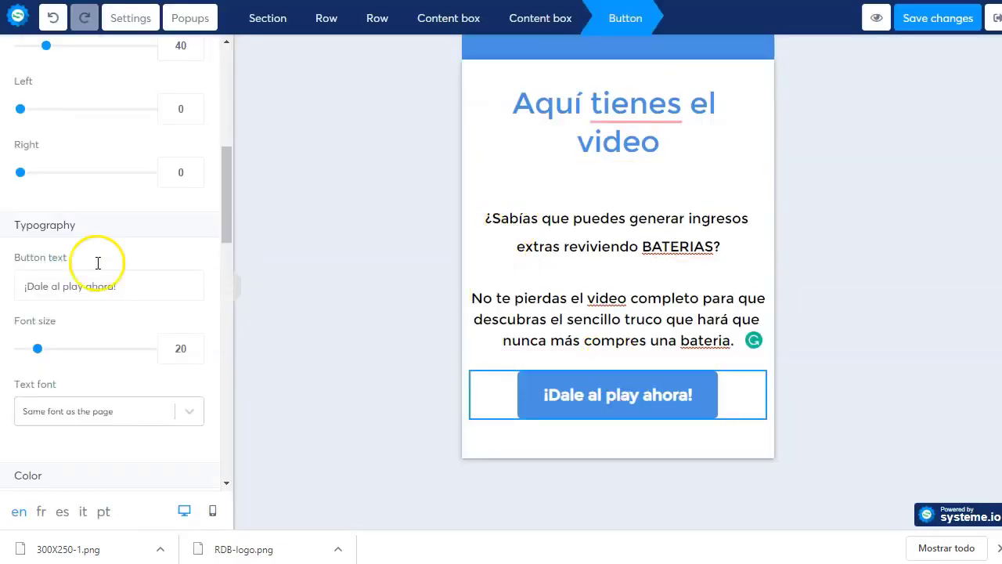
scroll(97, 250, up, 6)
click(96, 187)
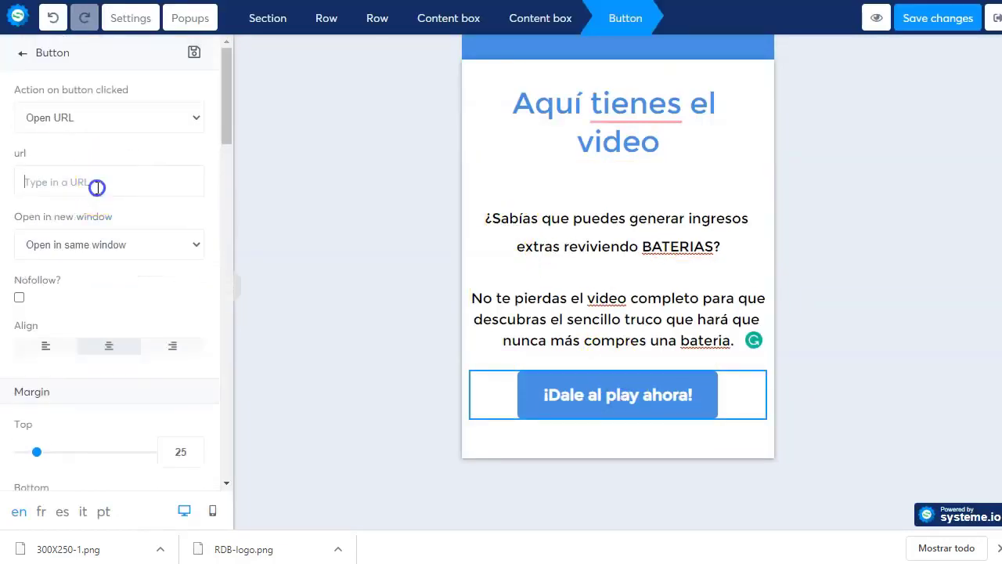
key(ctrl+v)
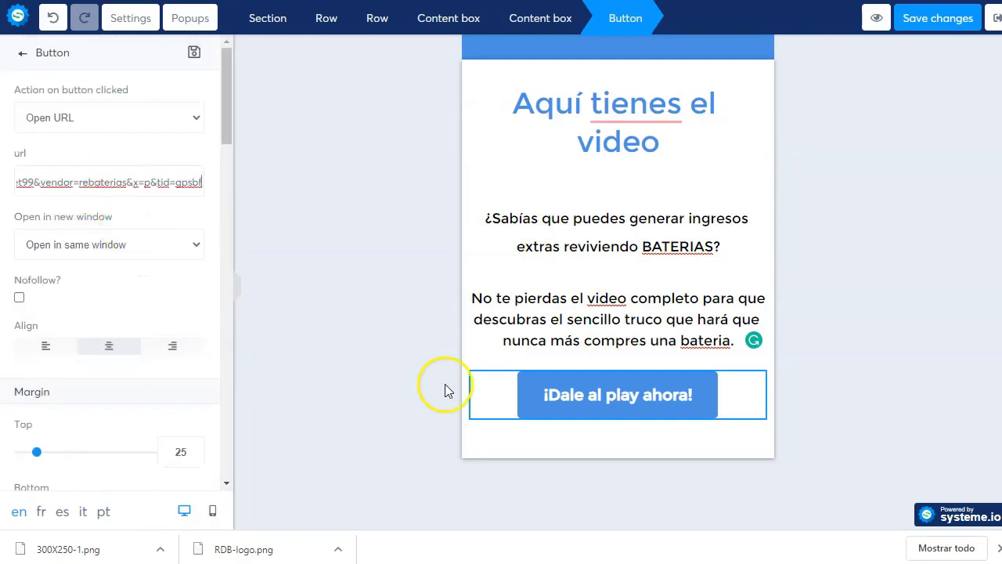
click(394, 382)
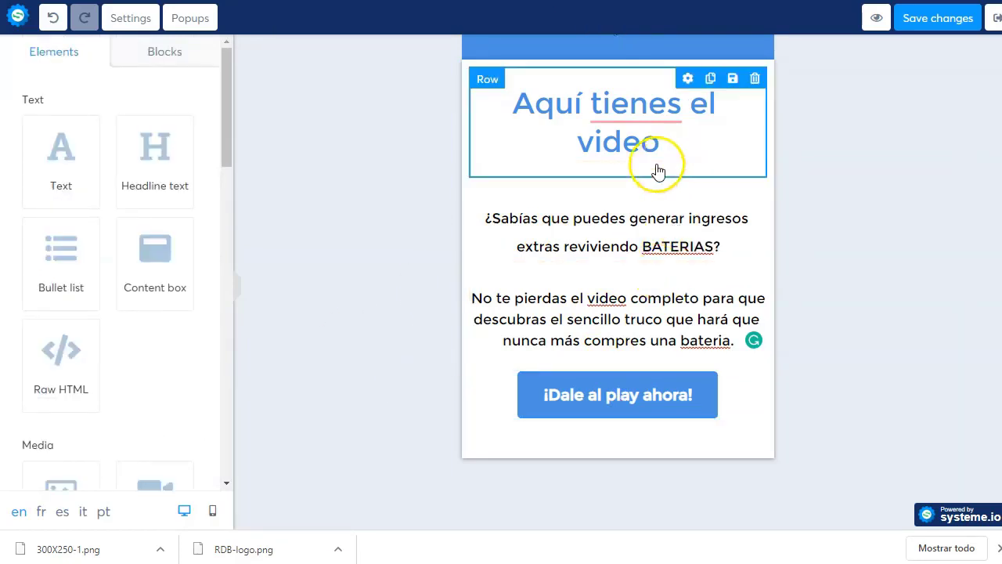
click(940, 24)
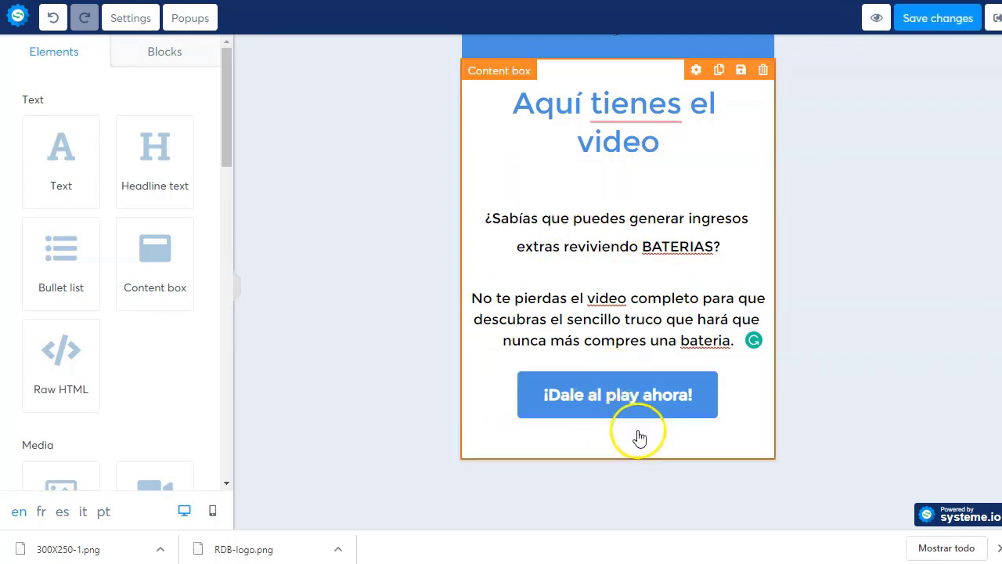
click(994, 19)
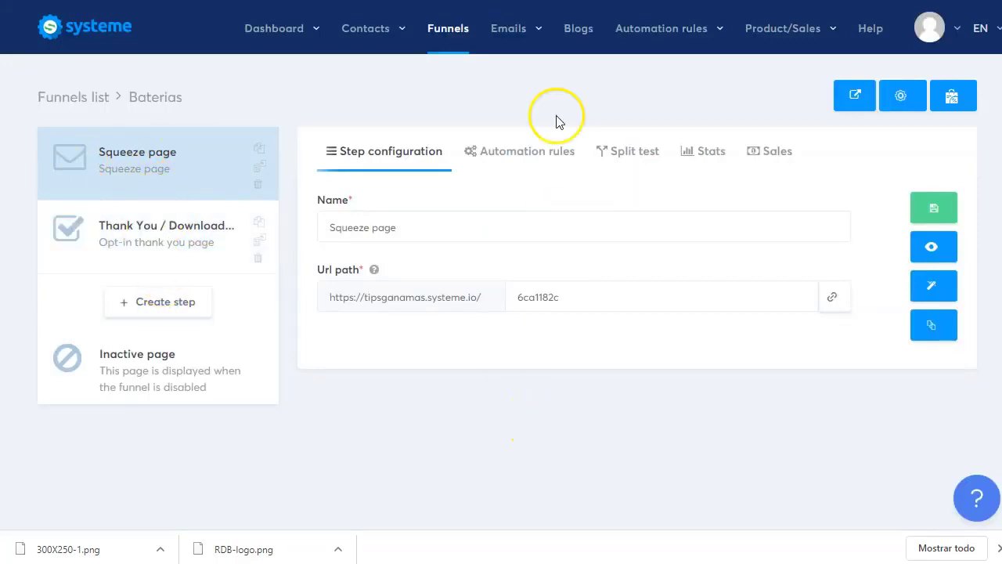
- Create a new email campaign named 'baterias' described as Spanish affiliates with a México sales letter
mouse_move(513, 41)
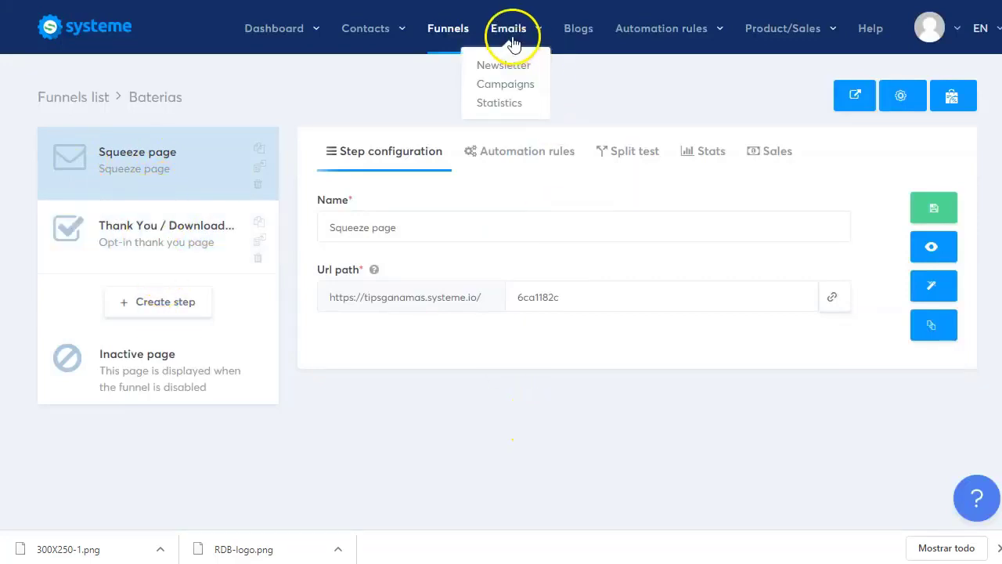
click(504, 85)
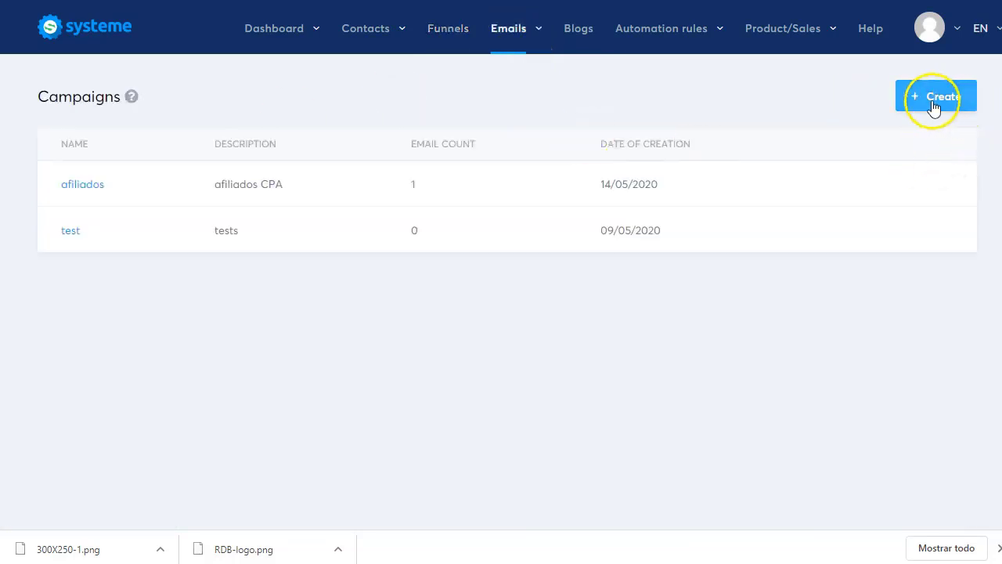
click(928, 100)
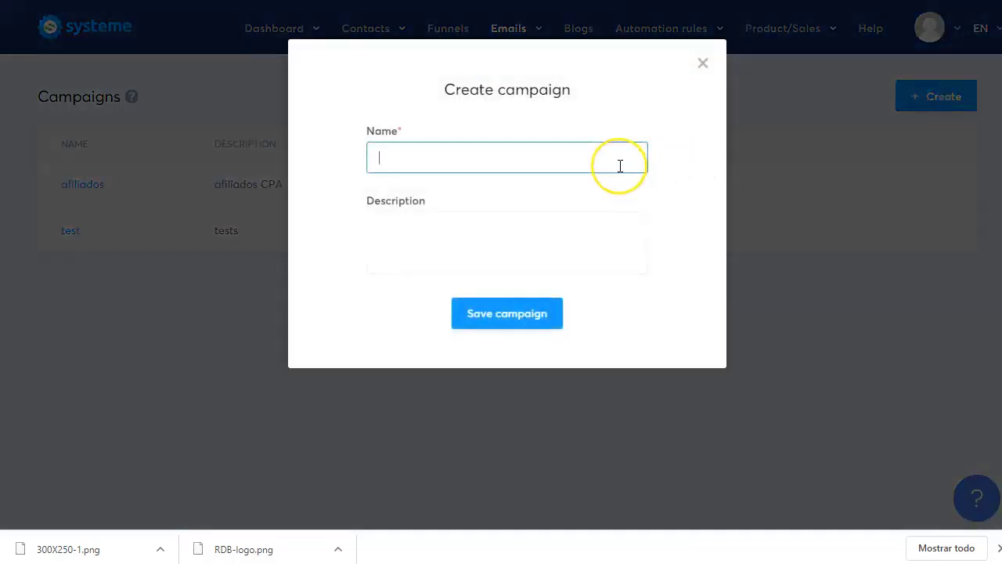
text(baterias)
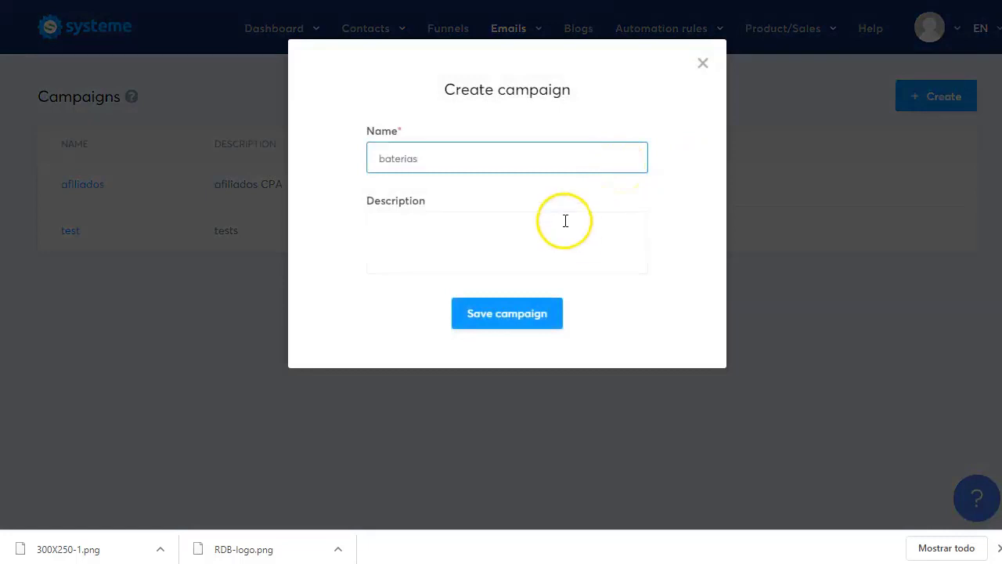
click(564, 221)
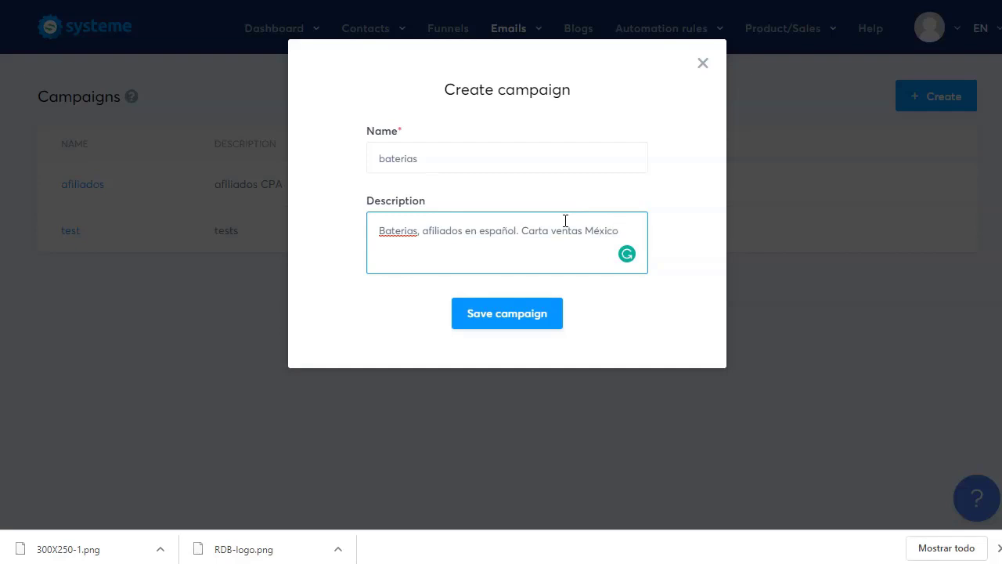
click(527, 324)
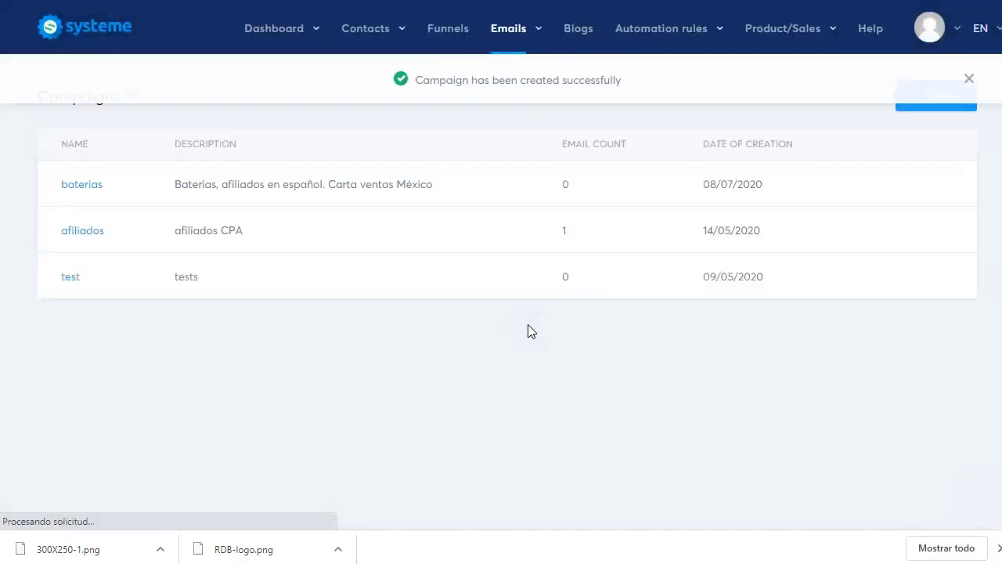
- Open the baterias campaign and add its first email
click(93, 185)
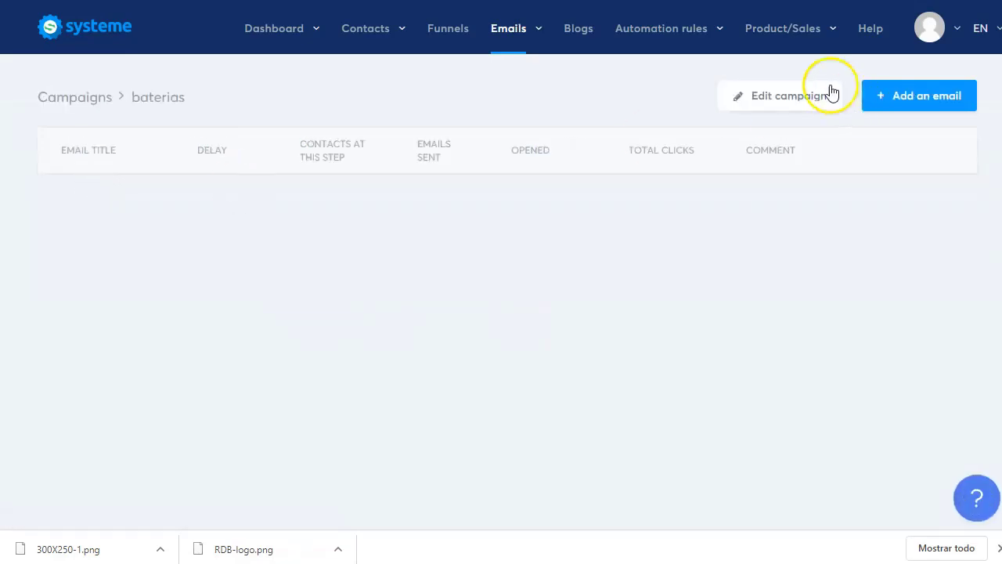
click(928, 96)
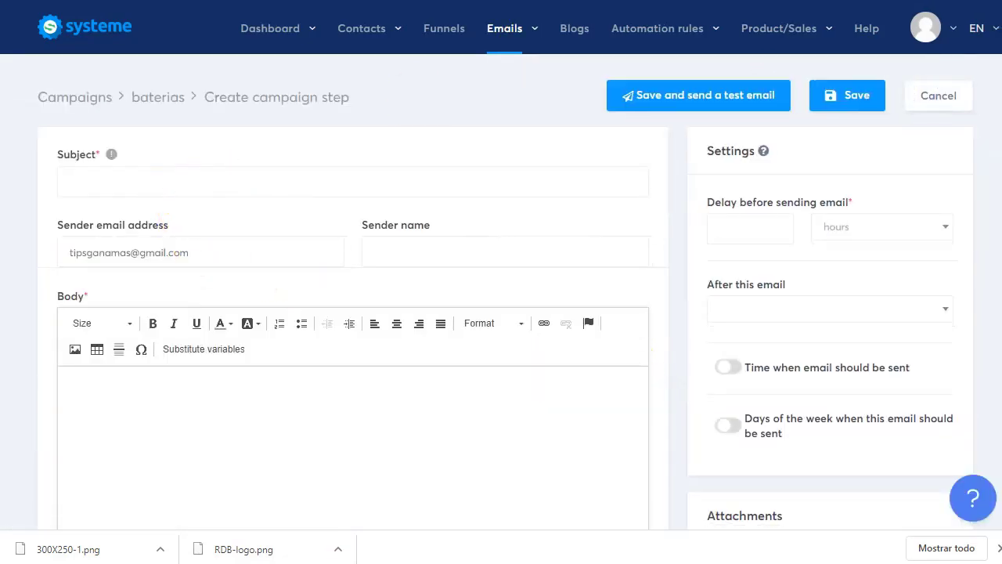
key(ctrl+Tab)
- Open the Email Swipes section of the affiliate resources and its downloaded Word document
scroll(522, 196, down, 5)
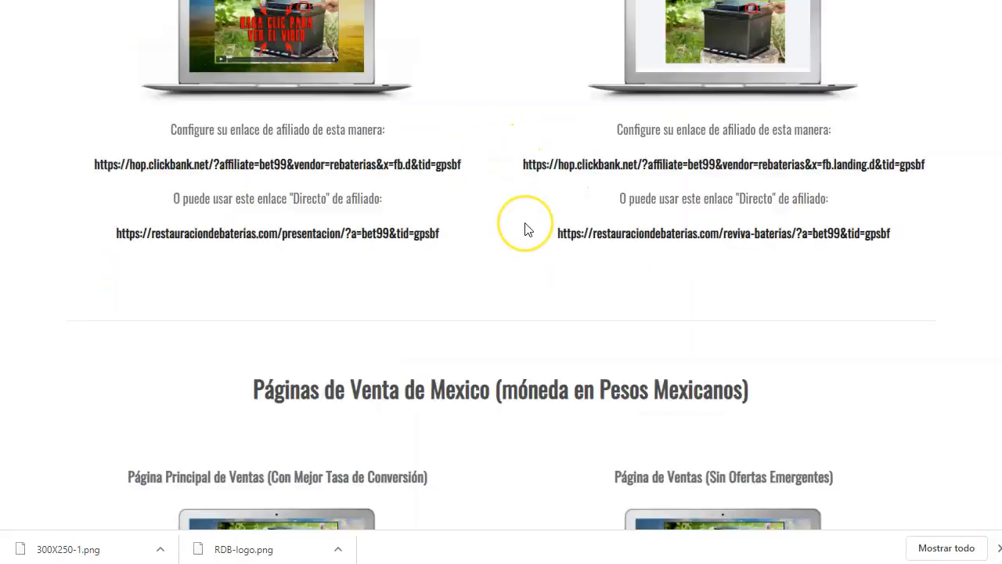
scroll(524, 230, up, 8)
scroll(526, 226, up, 5)
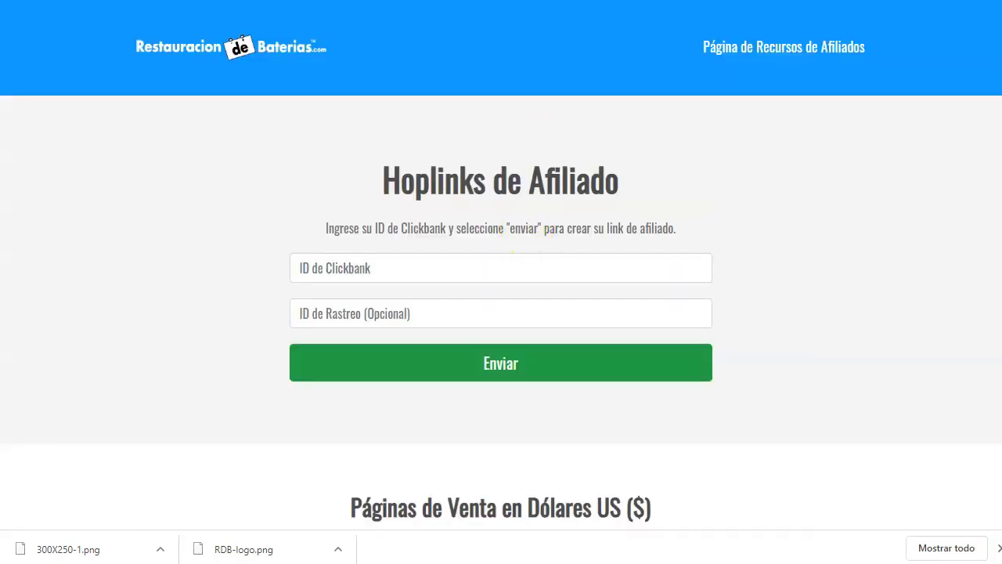
key(ctrl+Tab)
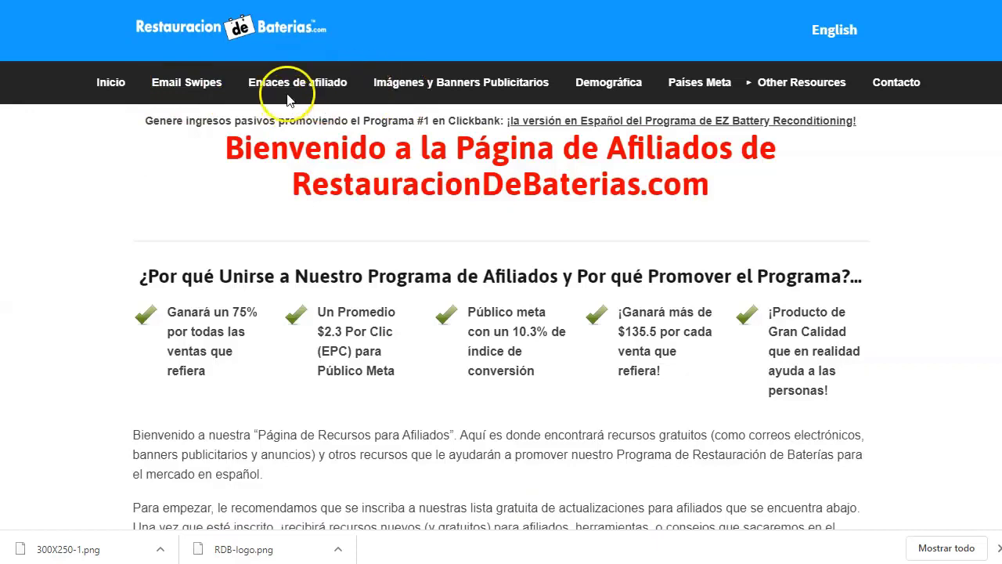
click(182, 84)
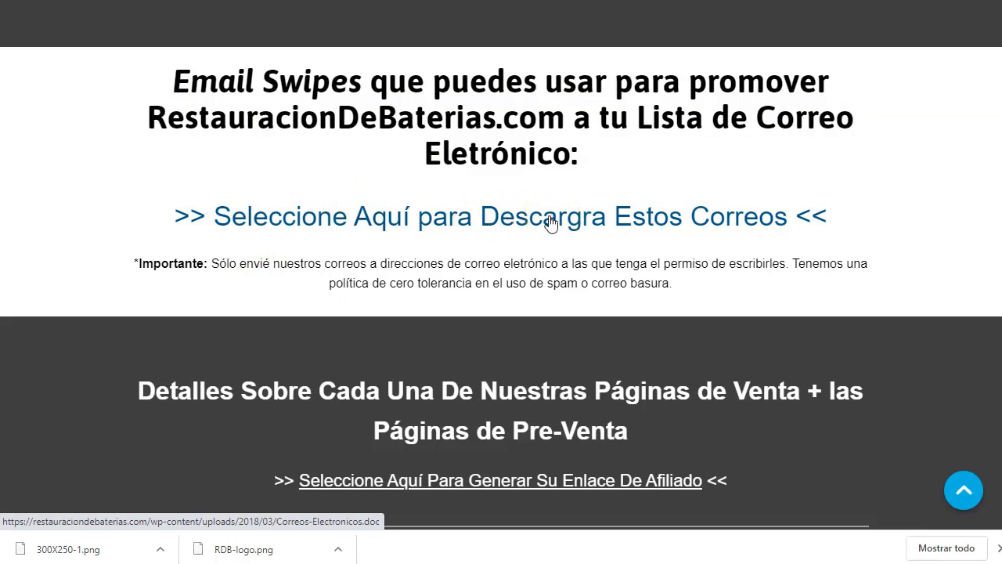
key(alt+Tab)
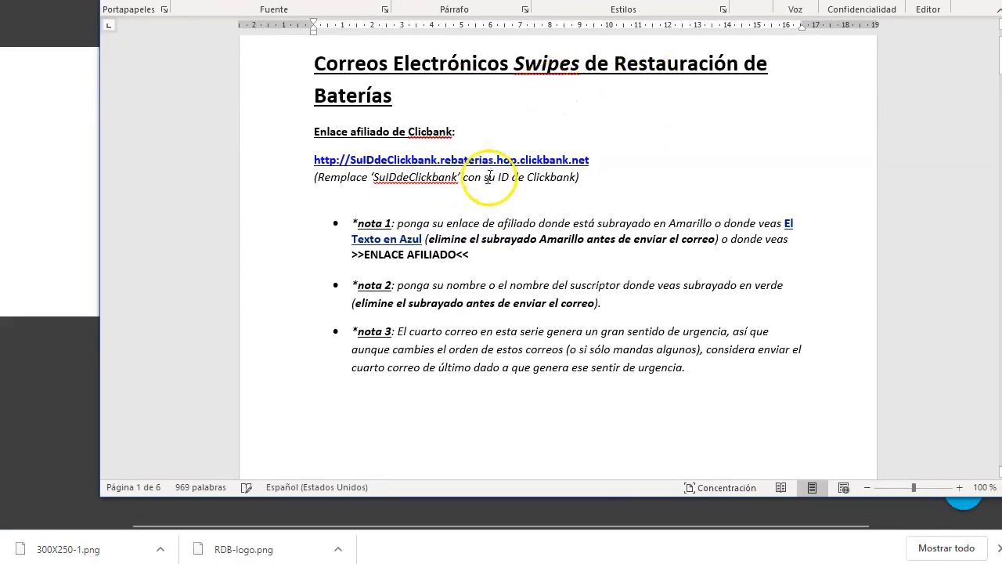
- Clear the SuIDdeClickbank instruction, link placeholder, note 1 reminder and >>ENLACE AFILIADO<< placeholder
scroll(507, 176, up, 2)
scroll(466, 191, down, 2)
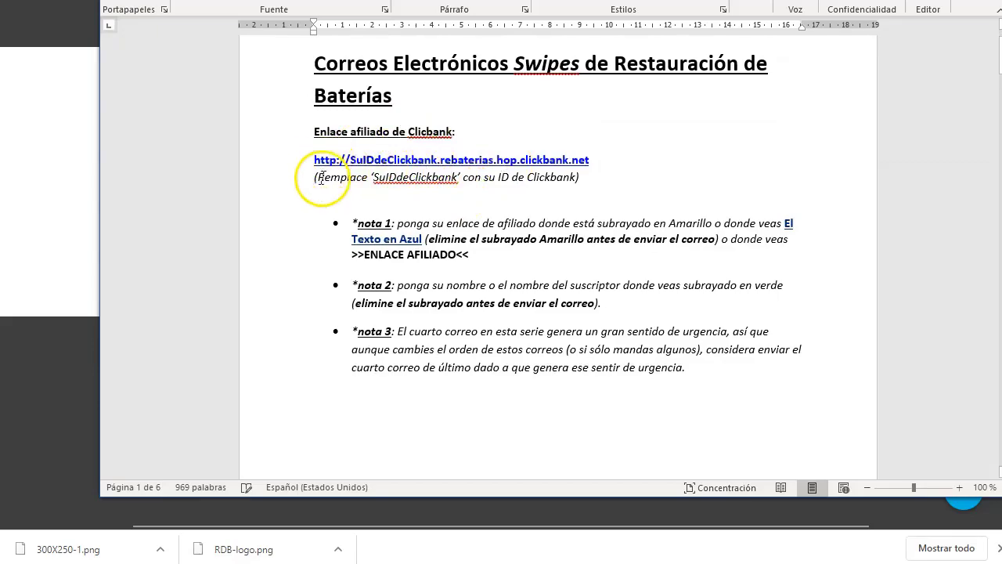
drag(317, 177, 456, 177)
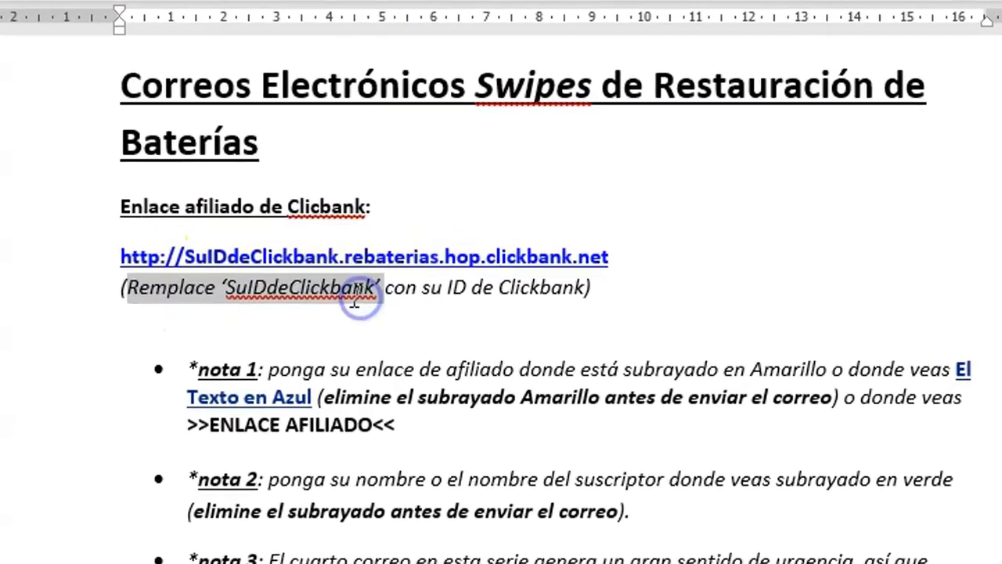
click(435, 178)
click(468, 305)
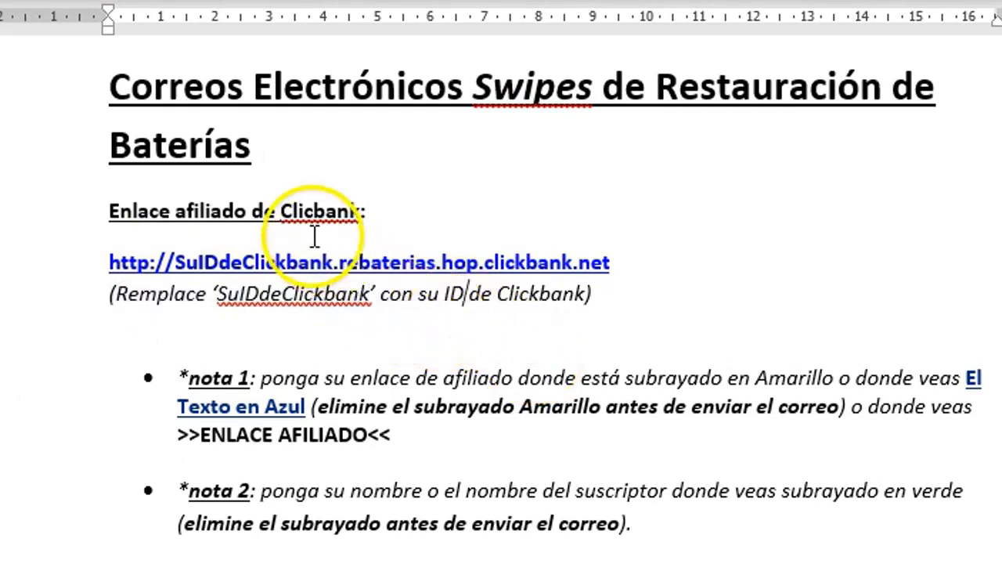
click(269, 274)
drag(269, 274, 174, 266)
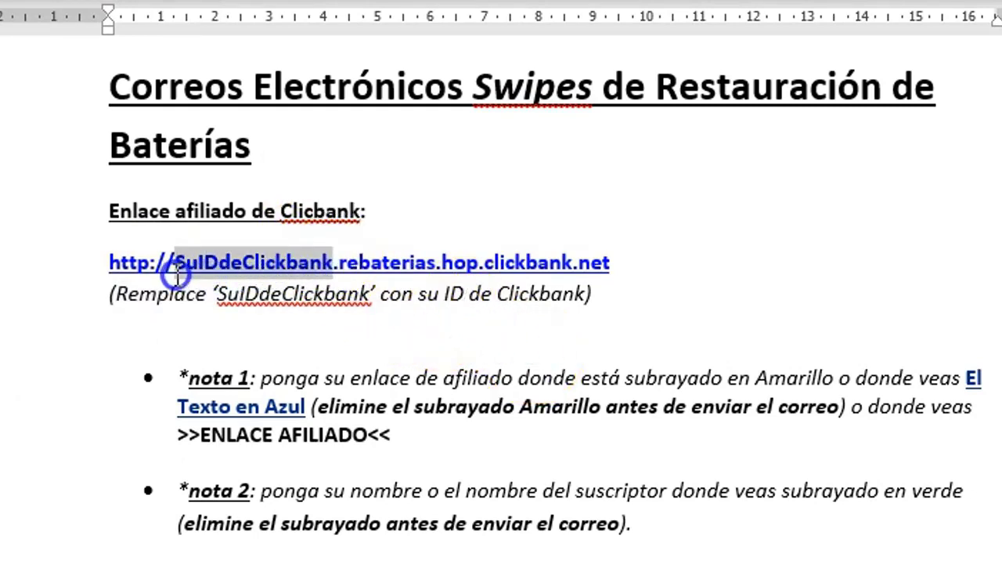
click(401, 523)
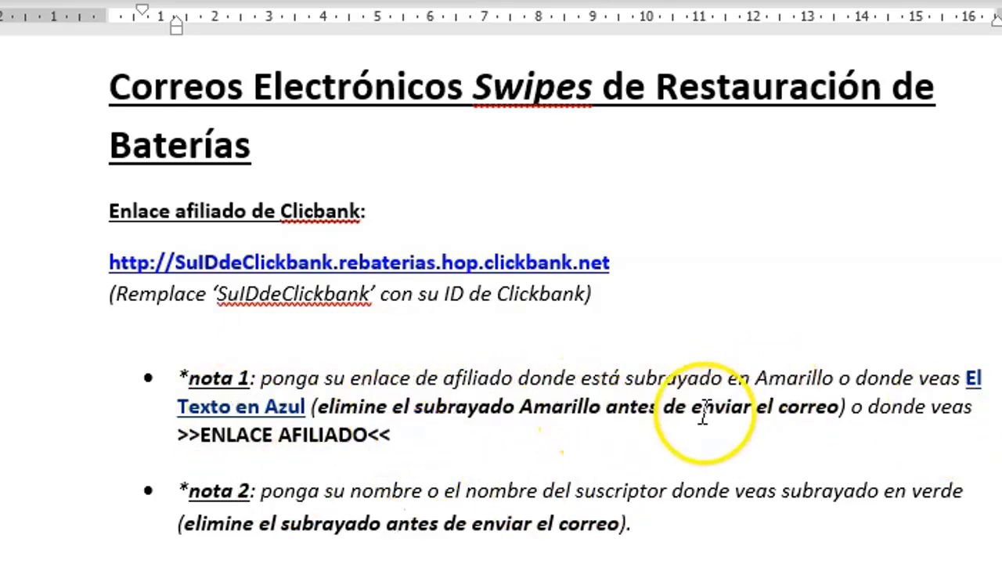
drag(583, 407, 753, 421)
click(745, 452)
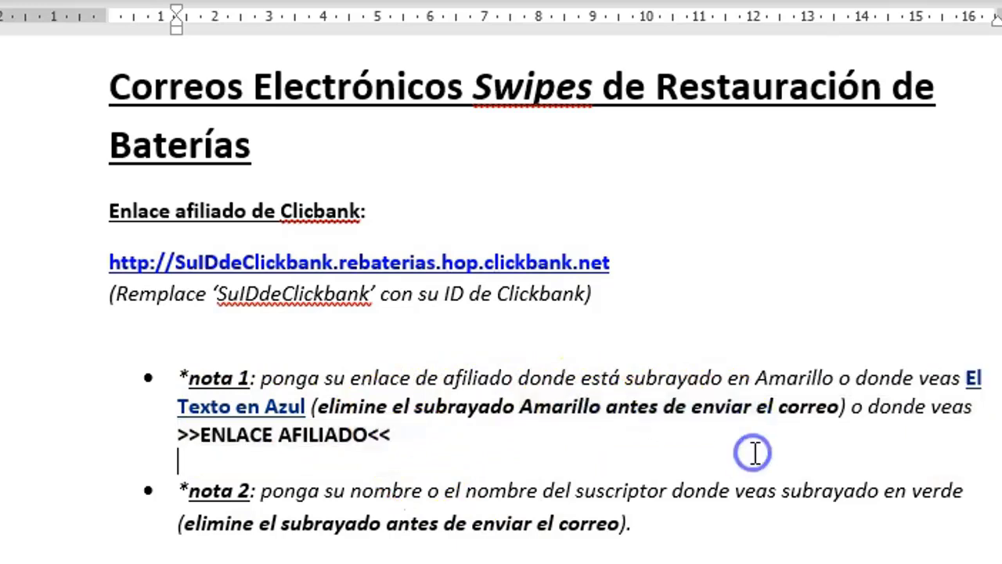
drag(396, 438, 188, 433)
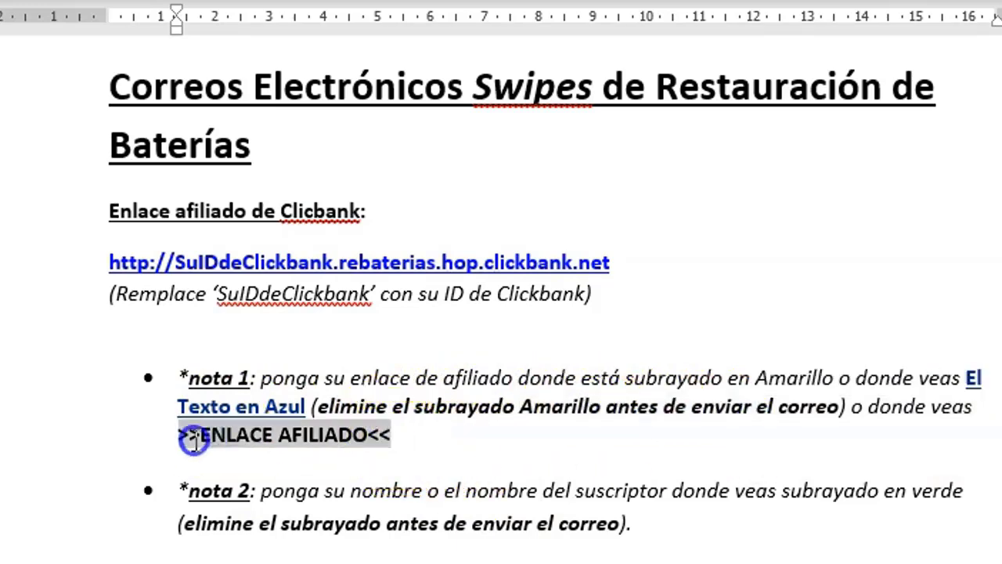
click(446, 444)
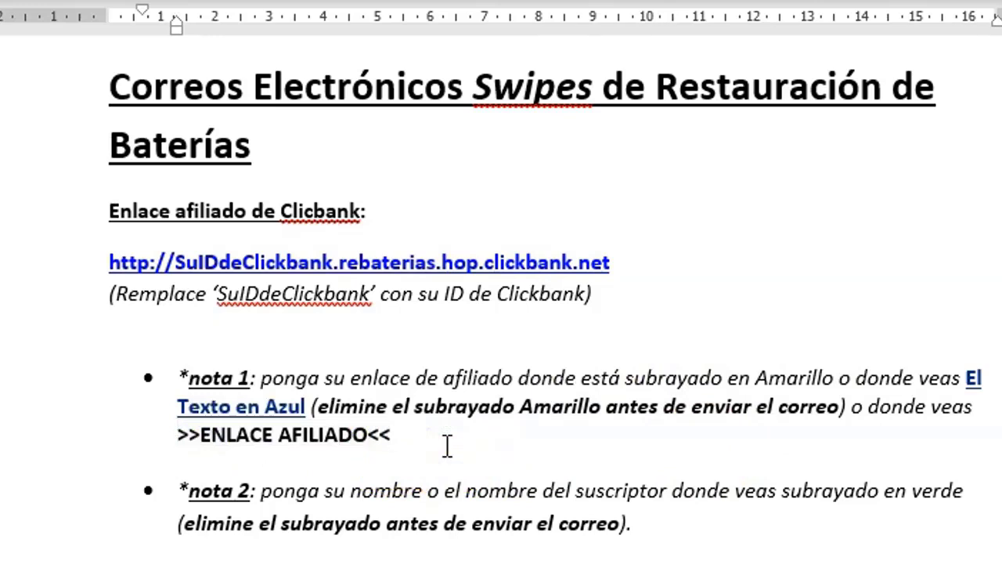
- Remove the urgency remark in note 3 and select the Correo 1 subject line
scroll(447, 446, down, 1)
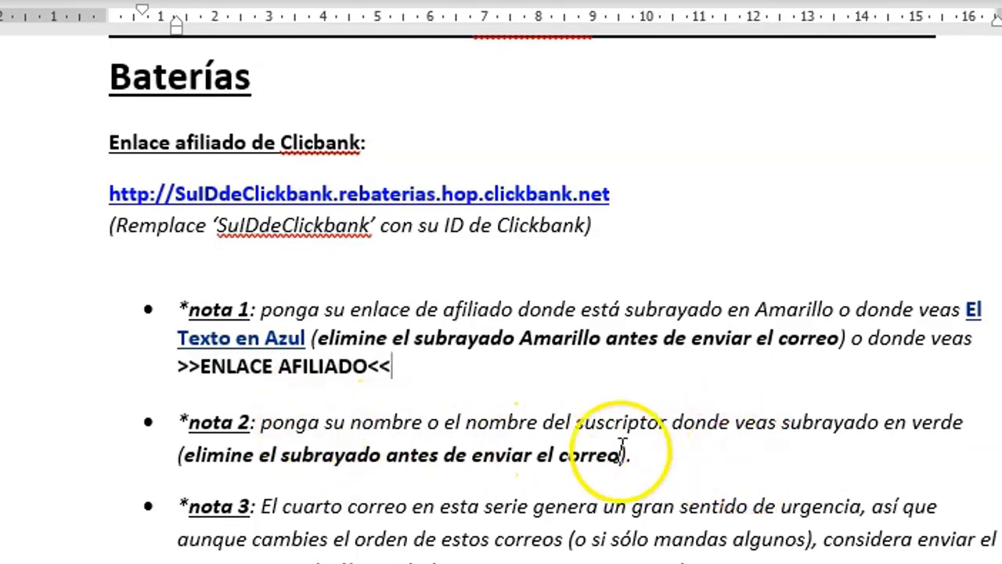
scroll(470, 468, down, 1)
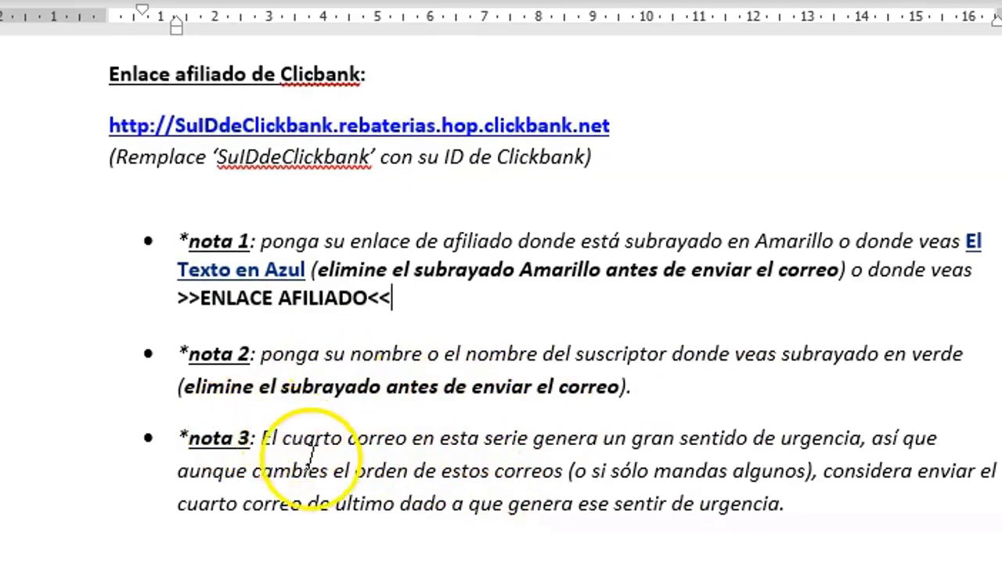
drag(413, 438, 420, 480)
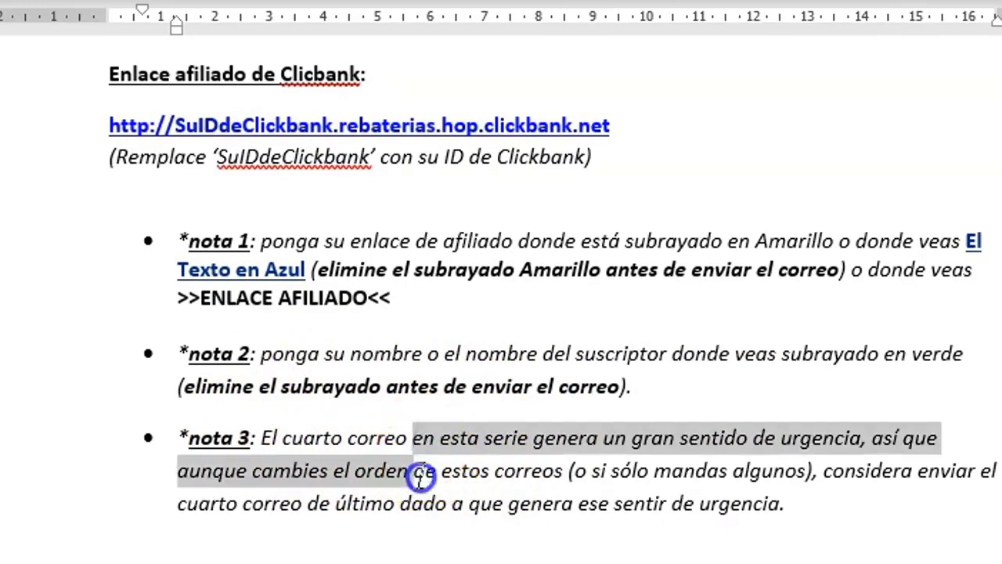
click(709, 505)
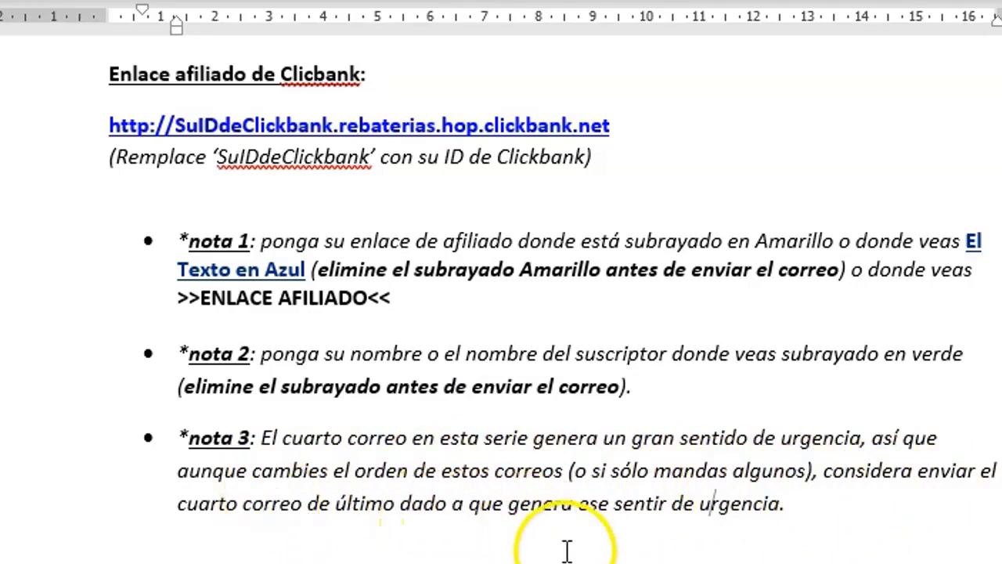
scroll(488, 440, down, 10)
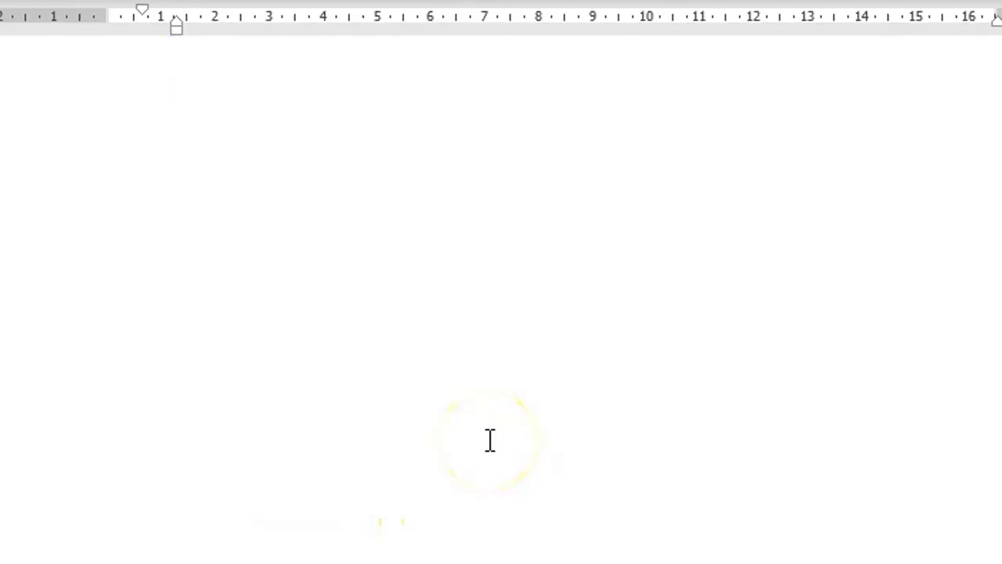
scroll(489, 442, down, 1)
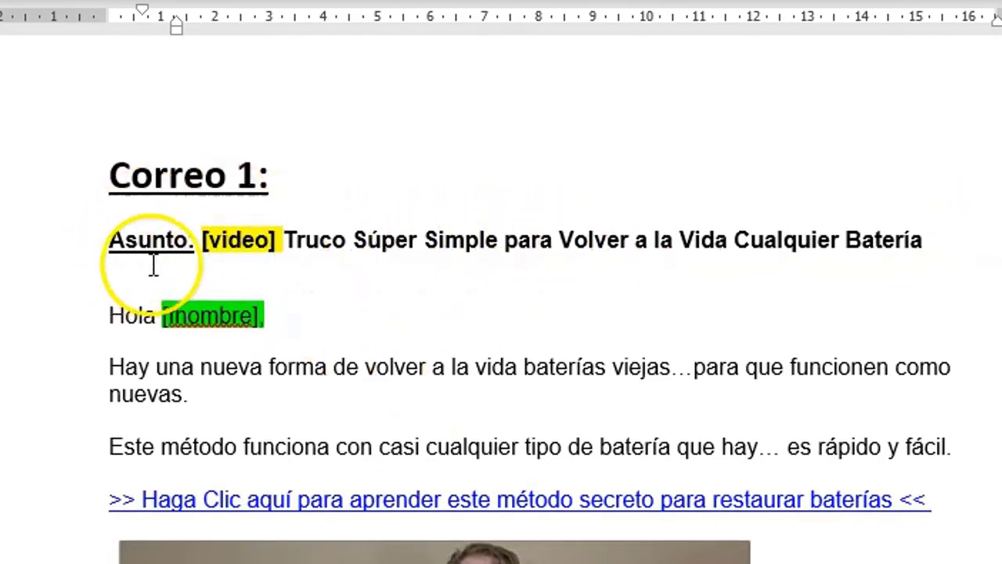
drag(232, 242, 902, 243)
key(ctrl+c)
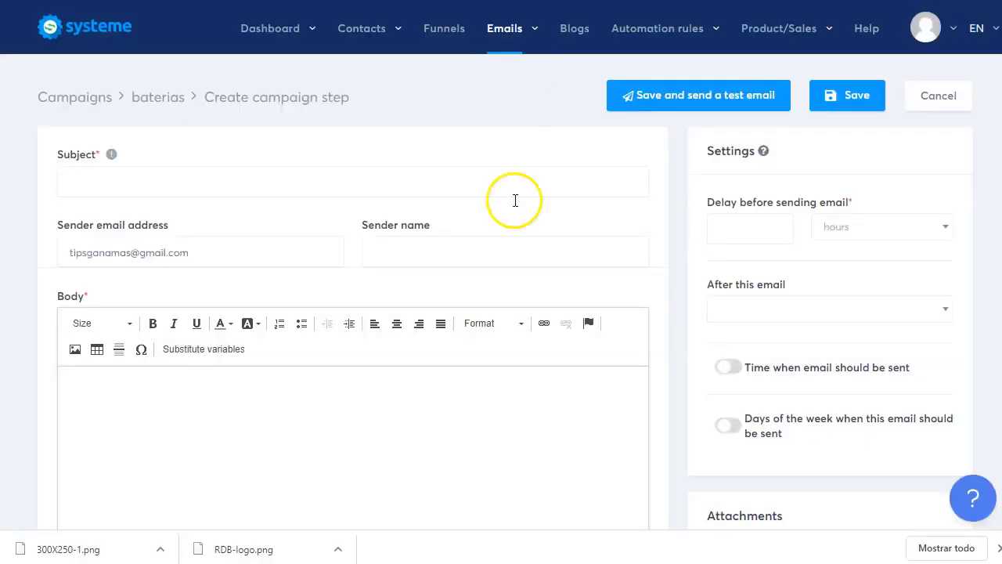
- Paste the Correo 1 subject into the baterias email step and enter a sender name
click(131, 183)
key(ctrl+v)
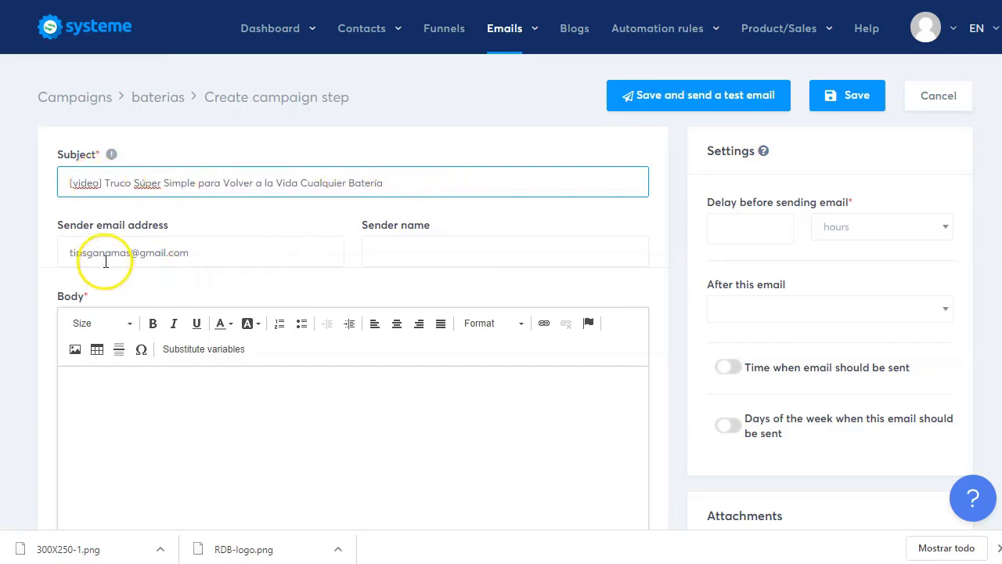
click(242, 253)
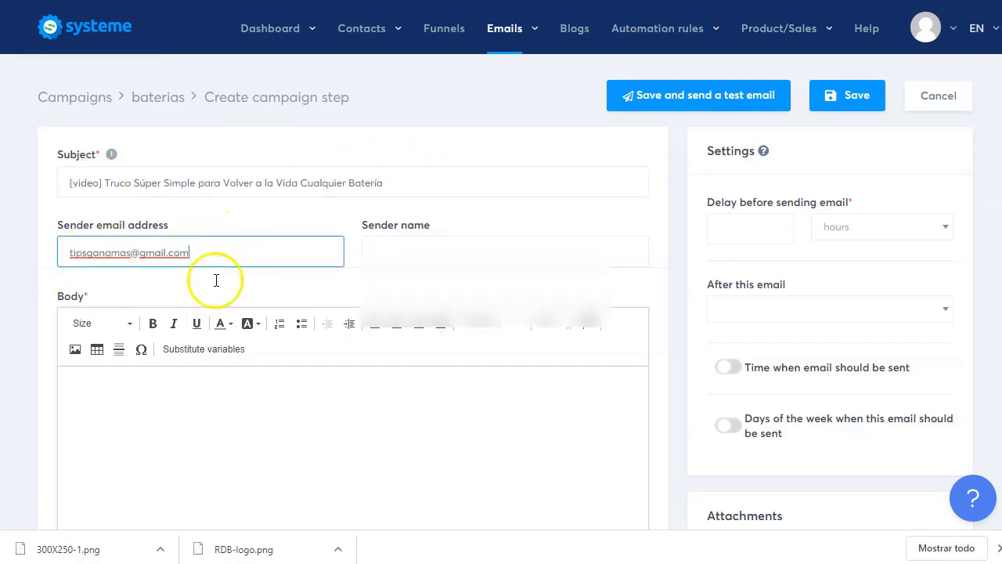
click(407, 252)
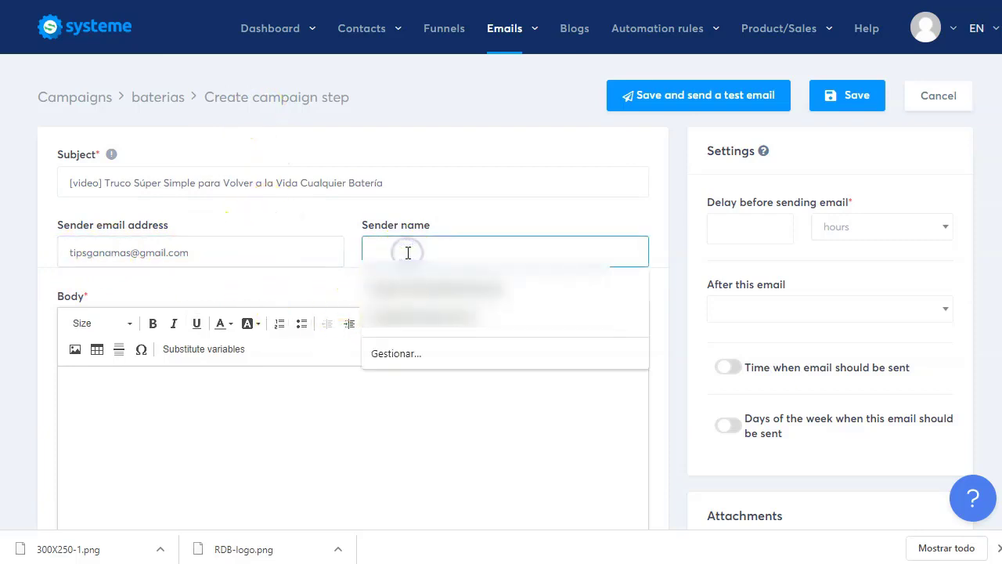
text(Laura)
click(286, 405)
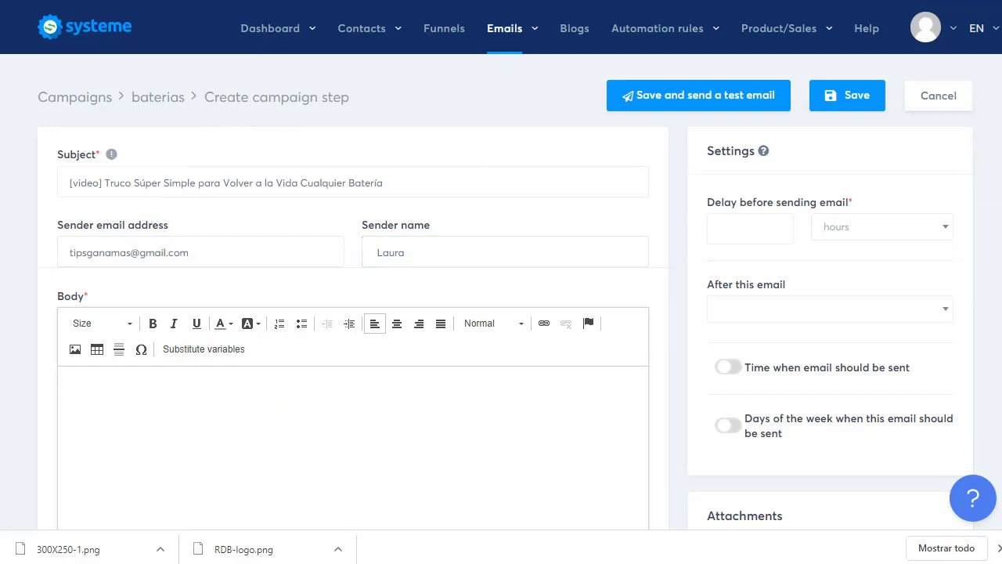
key(alt+Tab)
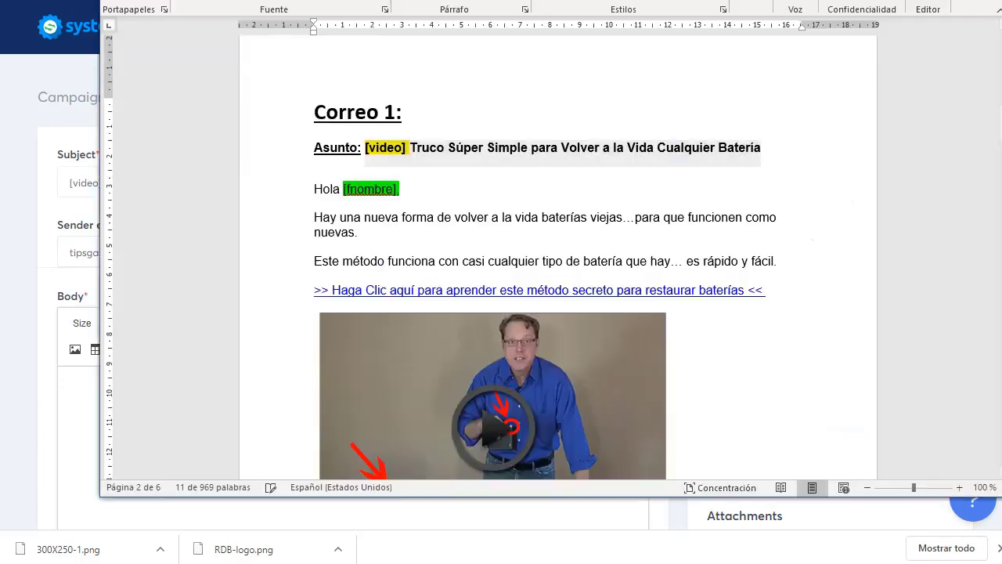
- Scroll through the Correo 1 draft in Word to review its text
drag(314, 217, 644, 378)
scroll(651, 300, down, 3)
scroll(655, 318, down, 6)
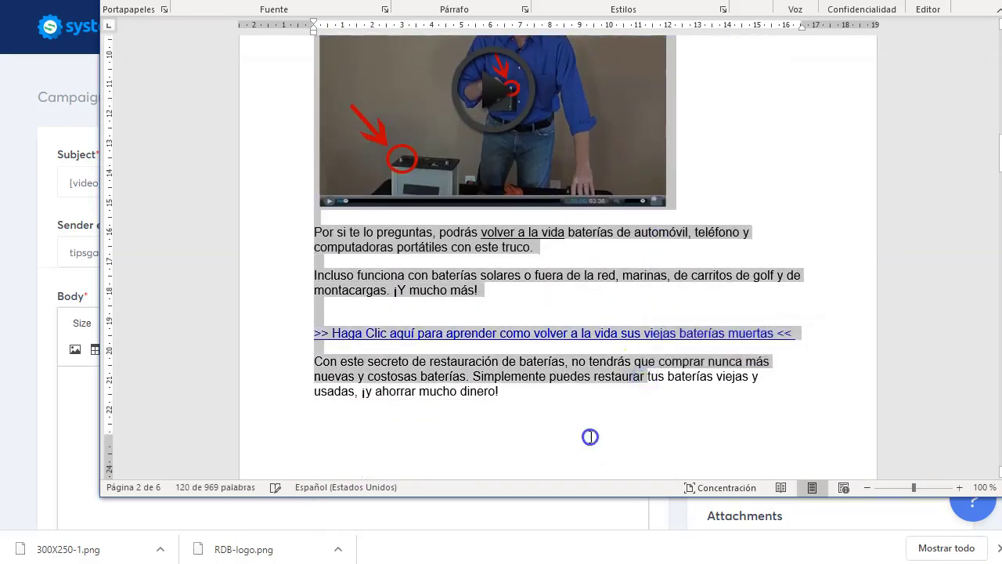
click(590, 434)
scroll(583, 415, up, 4)
scroll(483, 145, up, 2)
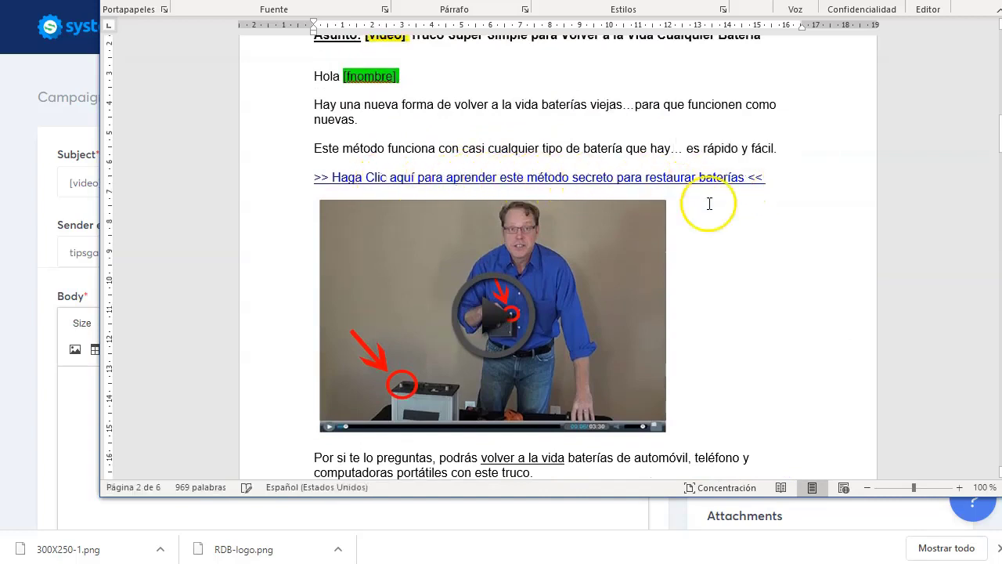
- Select the first click-here link line, then return to the systeme.io email step
drag(770, 177, 334, 172)
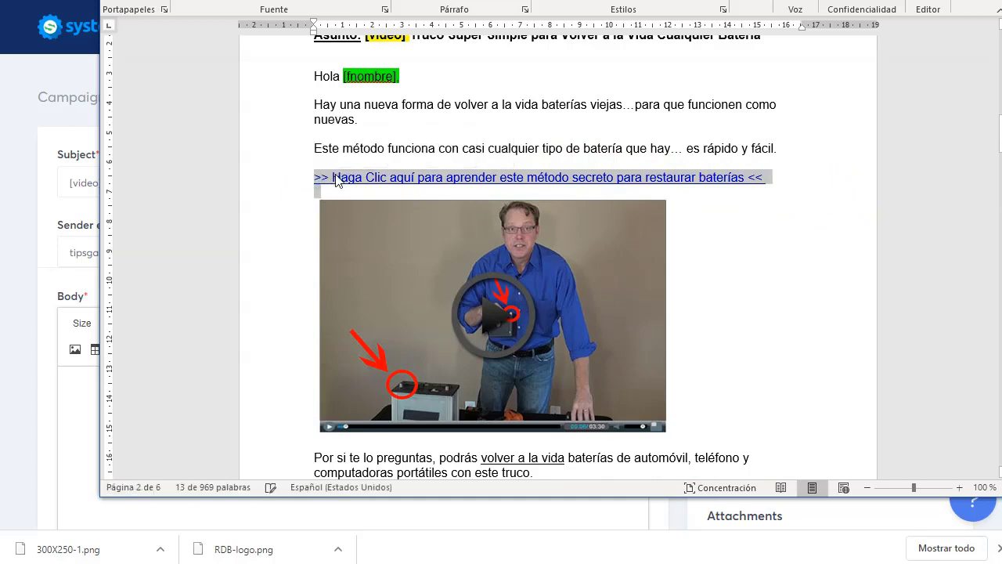
click(324, 177)
drag(315, 177, 770, 180)
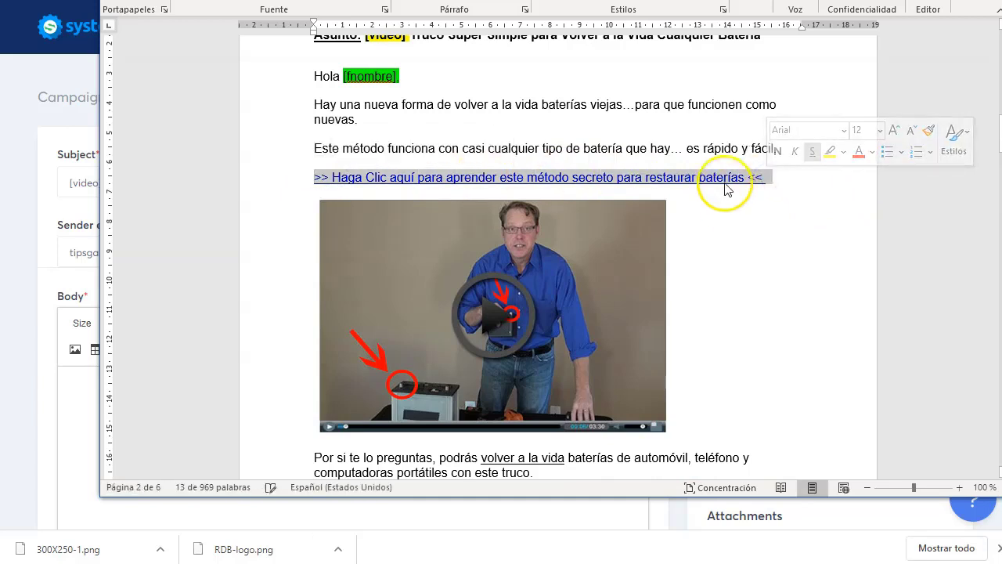
click(376, 253)
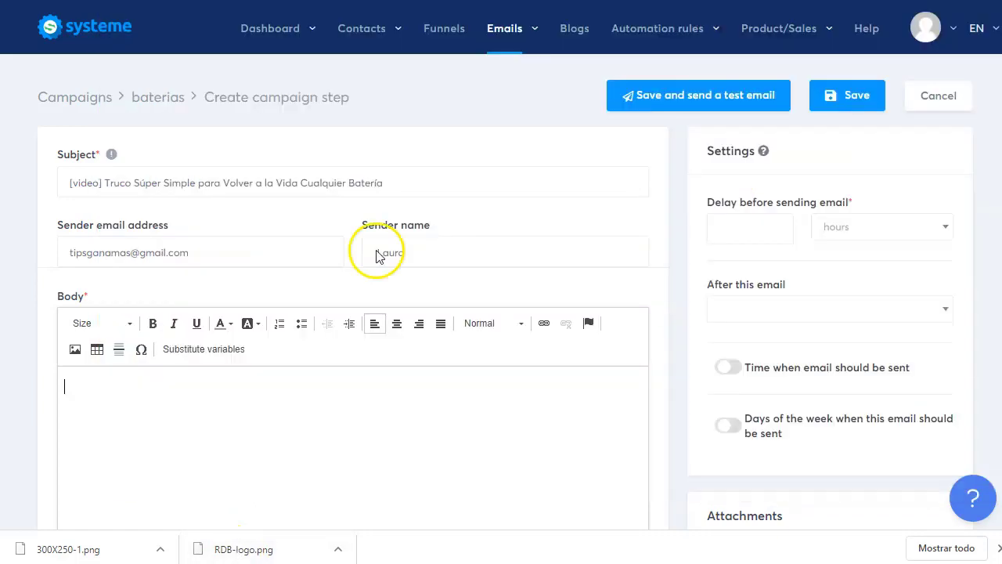
- Copy the Página Principal de Ventas ClickBank hoplink from Hoplinks de Afiliado and return to Word
key(ctrl+Tab)
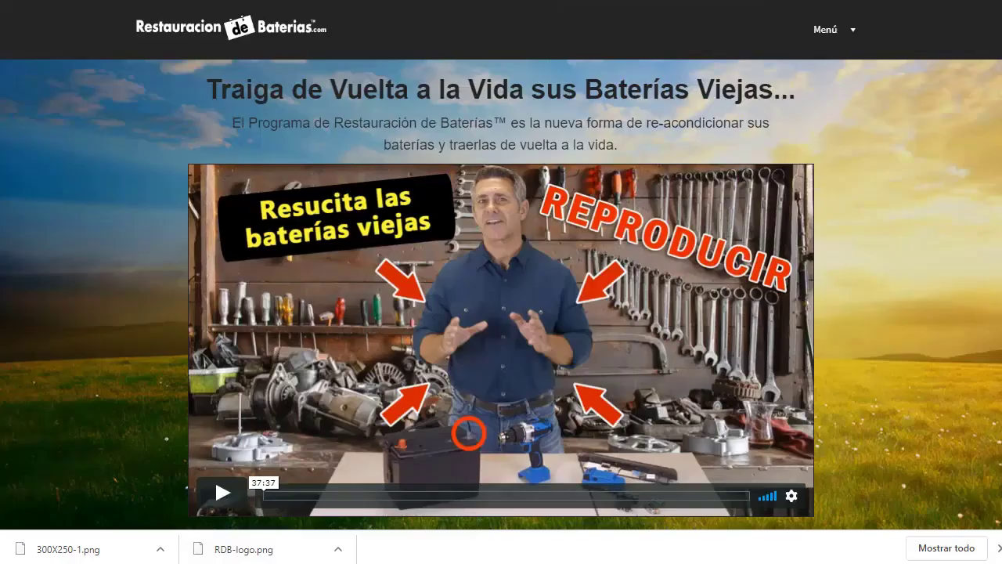
key(ctrl+Tab)
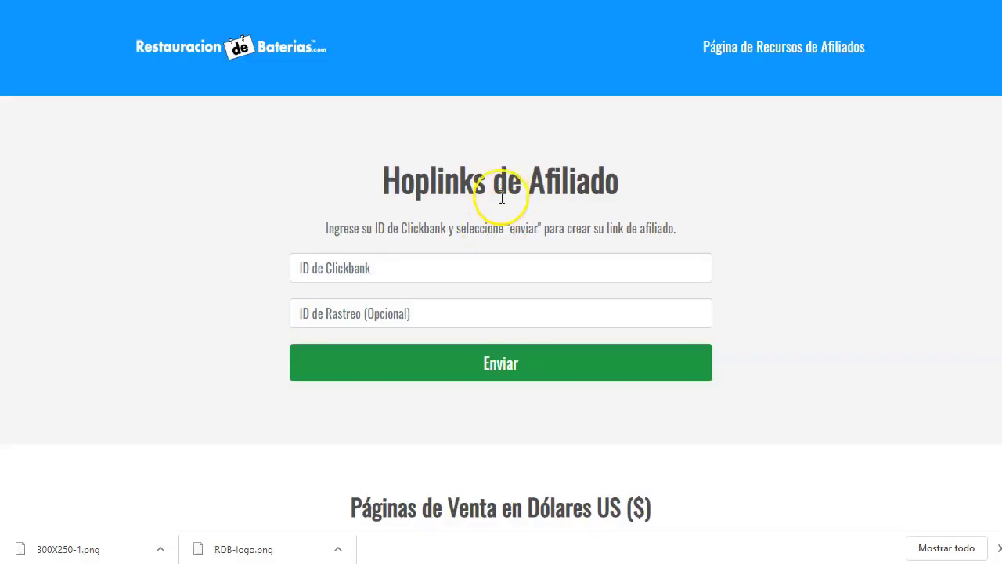
scroll(501, 302, down, 12)
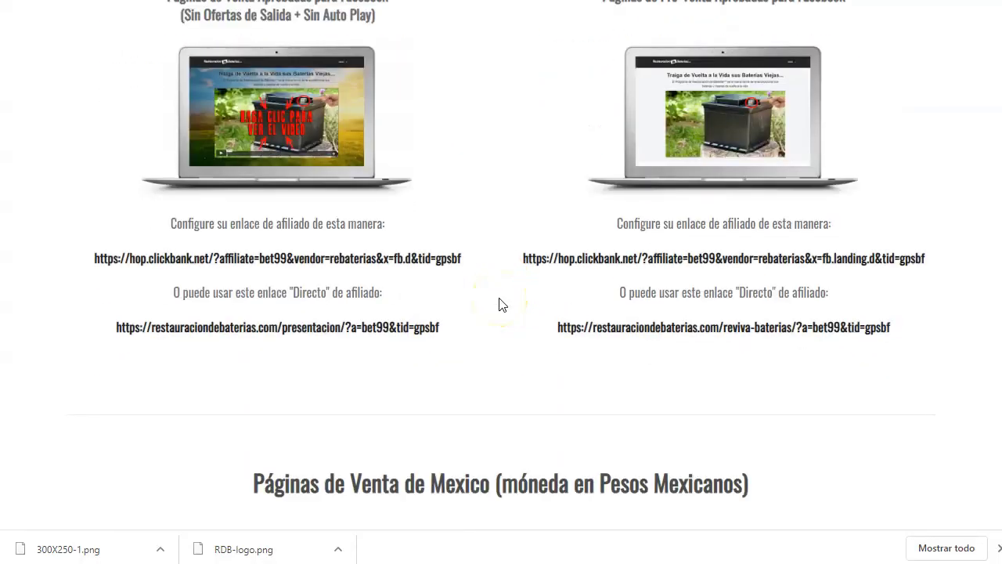
scroll(501, 305, up, 4)
scroll(501, 305, up, 2)
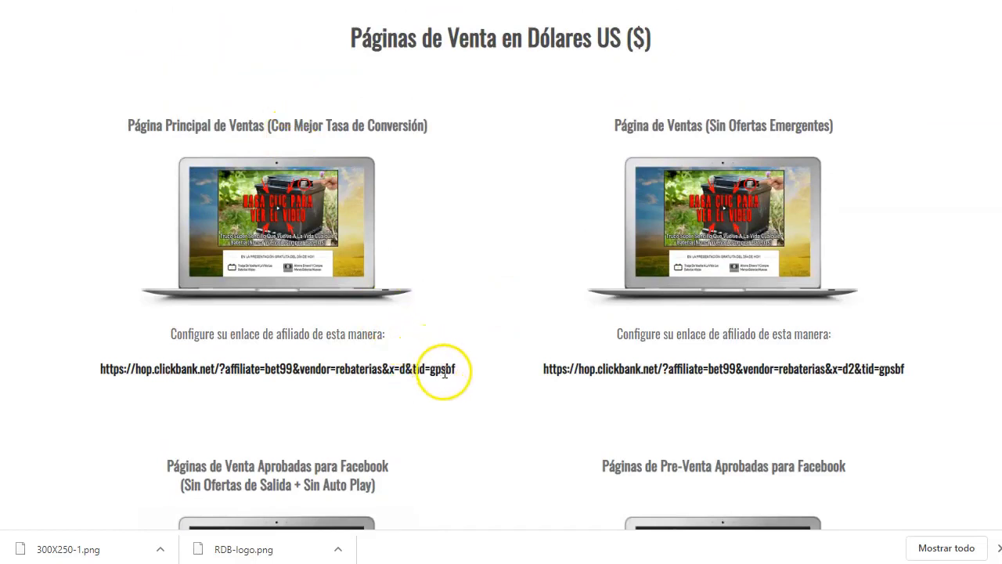
drag(456, 373, 126, 363)
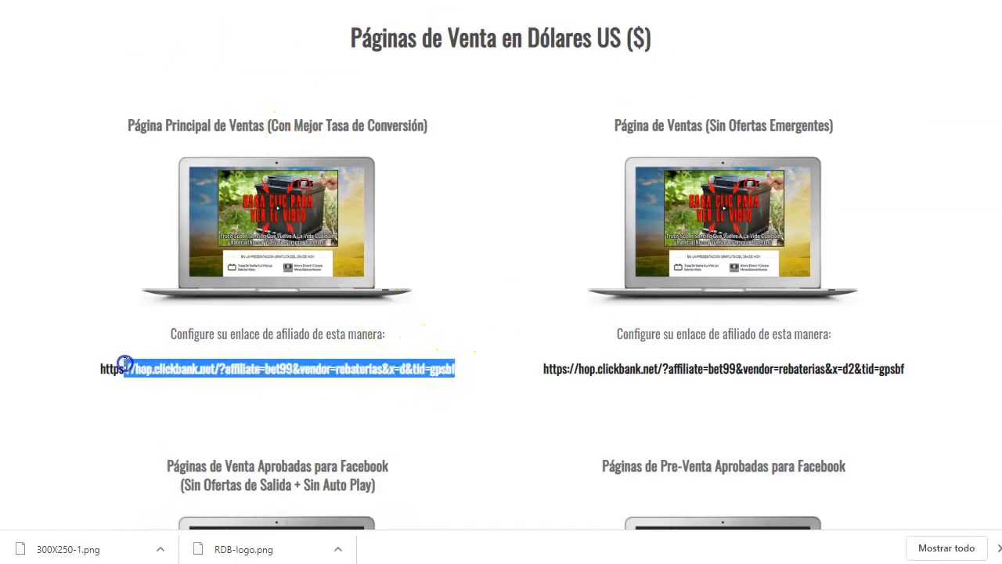
right_click(101, 371)
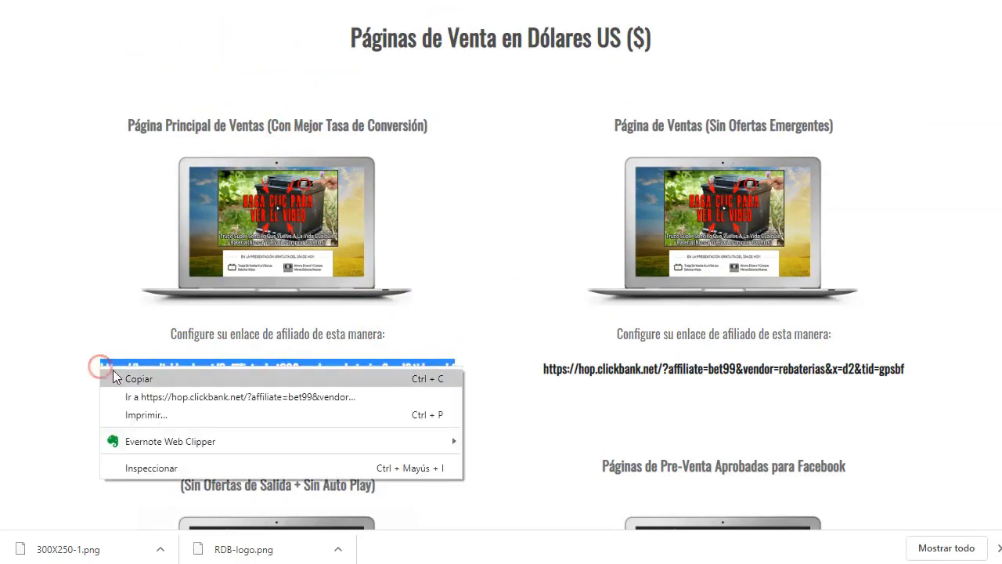
click(175, 380)
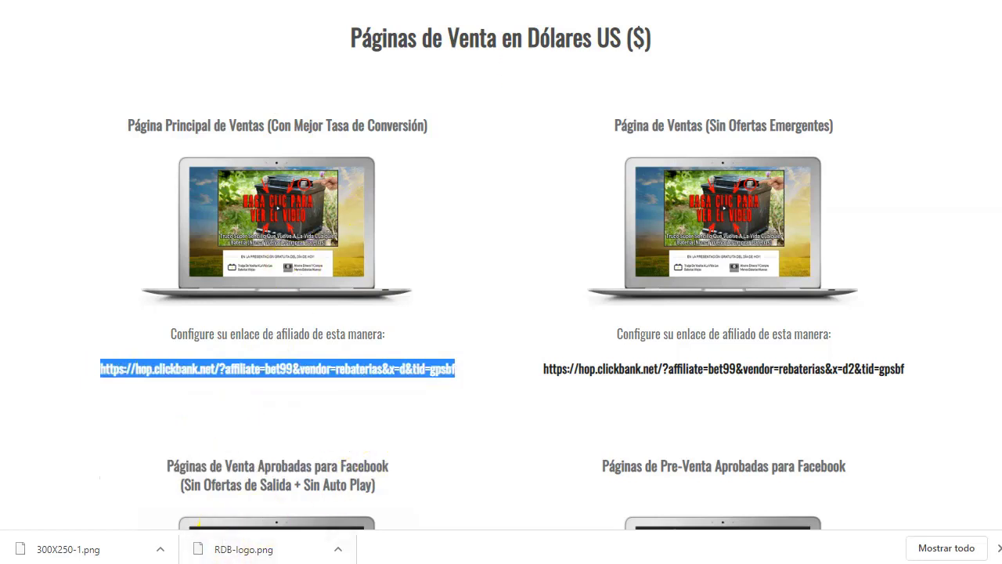
key(alt+Tab)
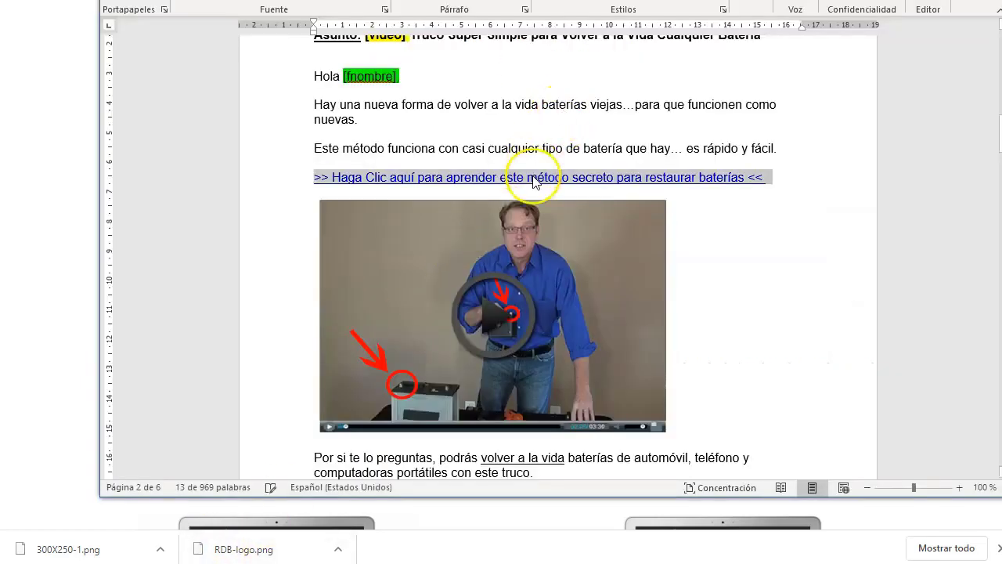
- Replace the first click-here link with a new hyperlink to the copied ClickBank hoplink
click(532, 179)
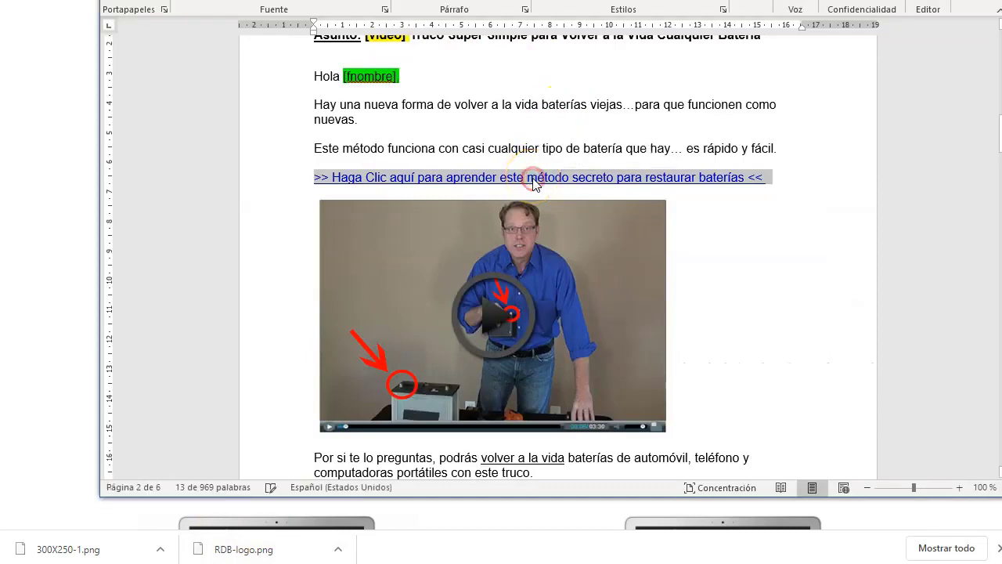
right_click(534, 184)
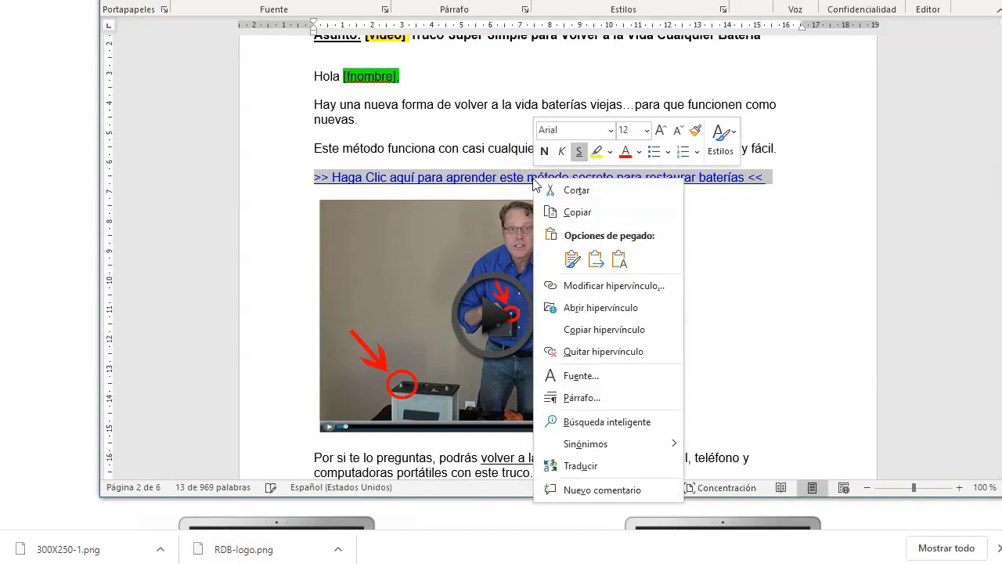
click(609, 354)
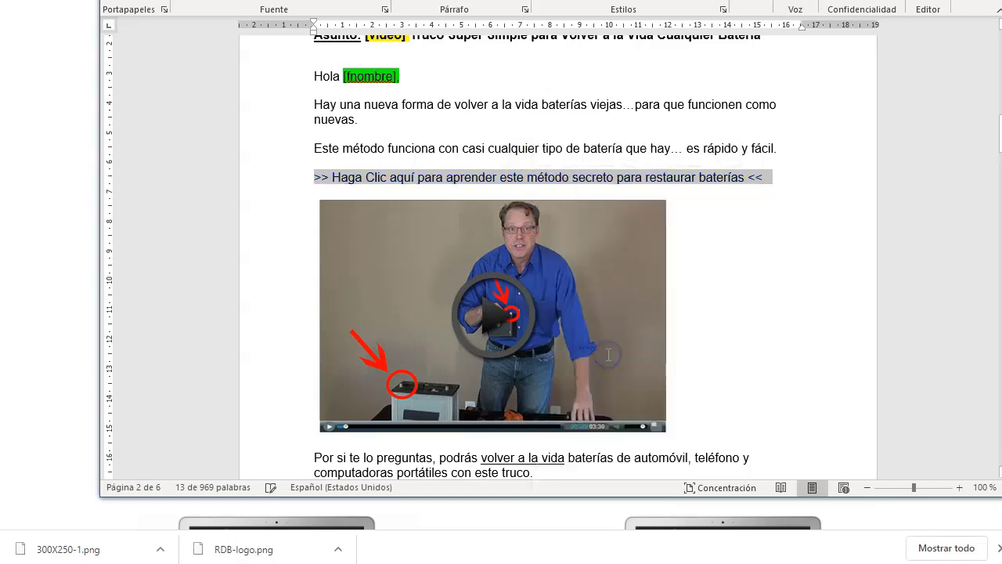
right_click(687, 182)
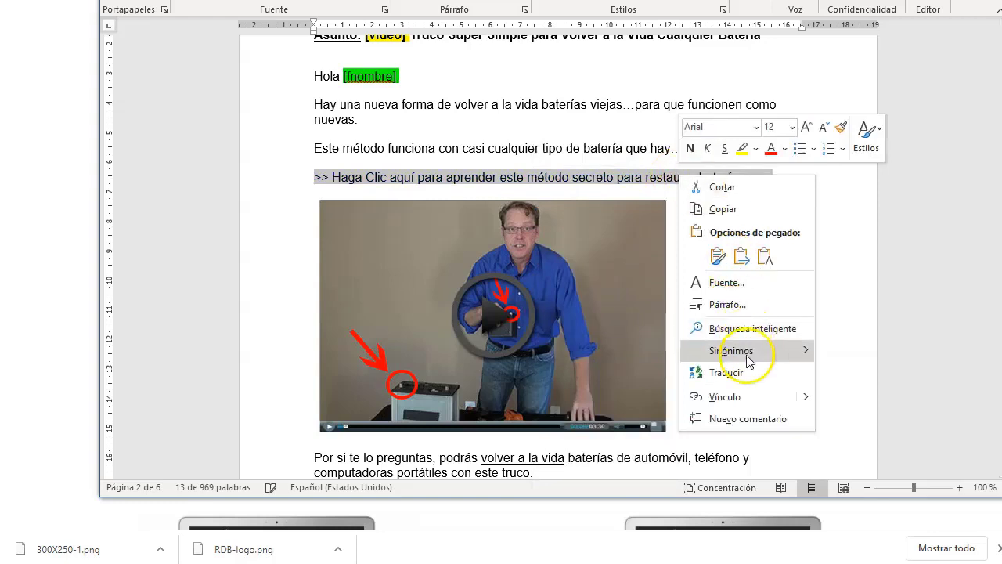
click(747, 399)
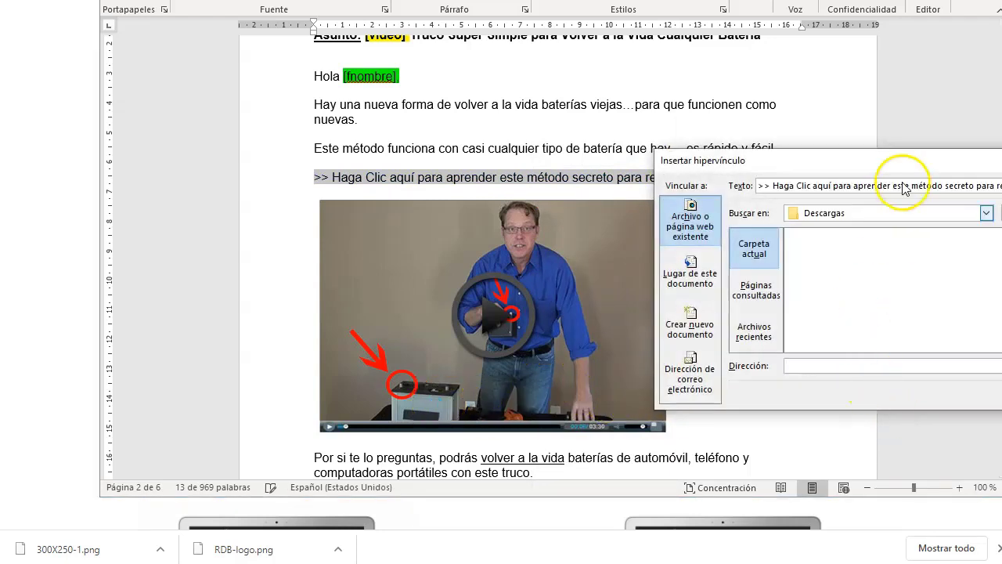
drag(913, 161, 455, 148)
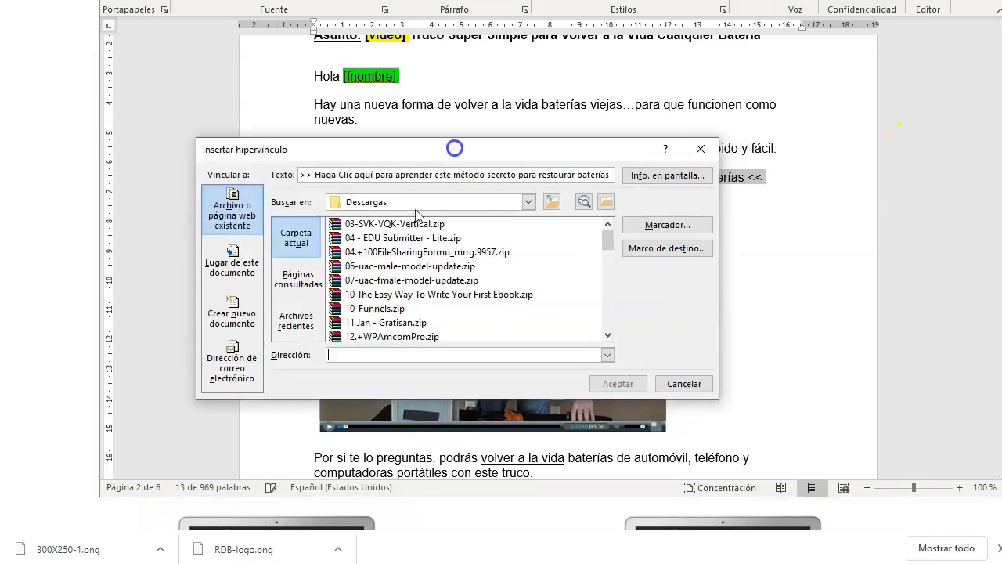
click(378, 357)
key(ctrl+v)
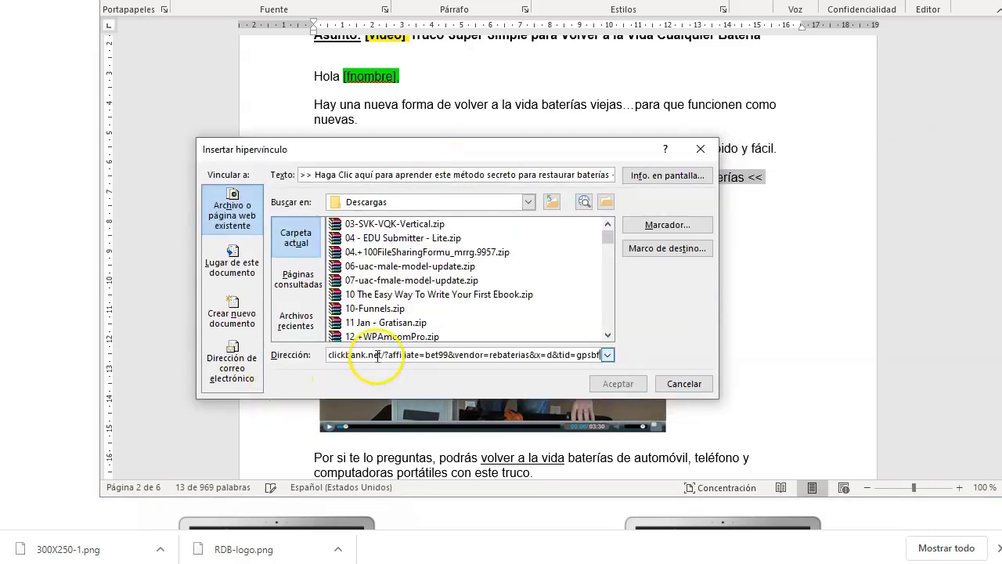
click(617, 384)
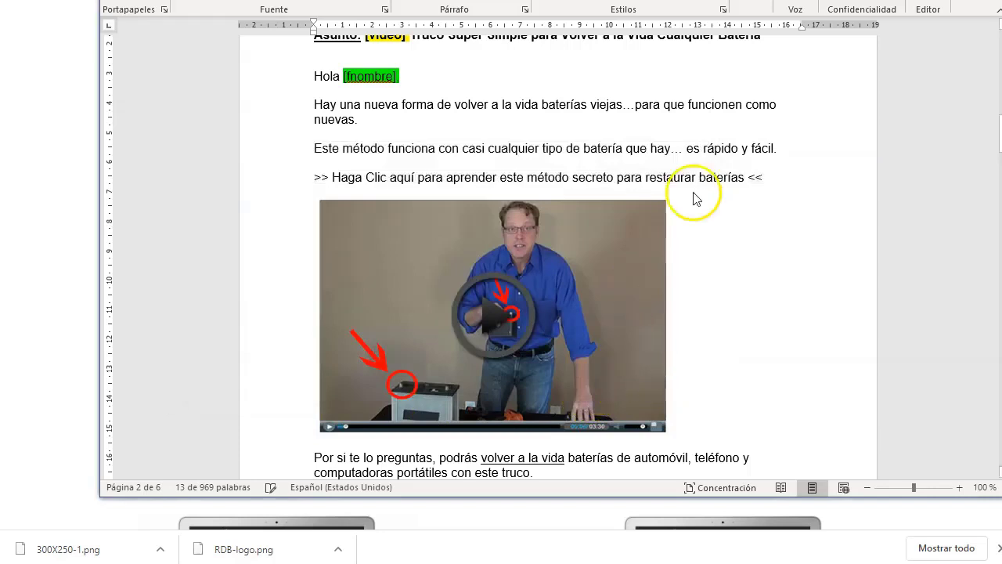
- Edit the second click-here link so its address is the same ClickBank hoplink
scroll(720, 243, down, 3)
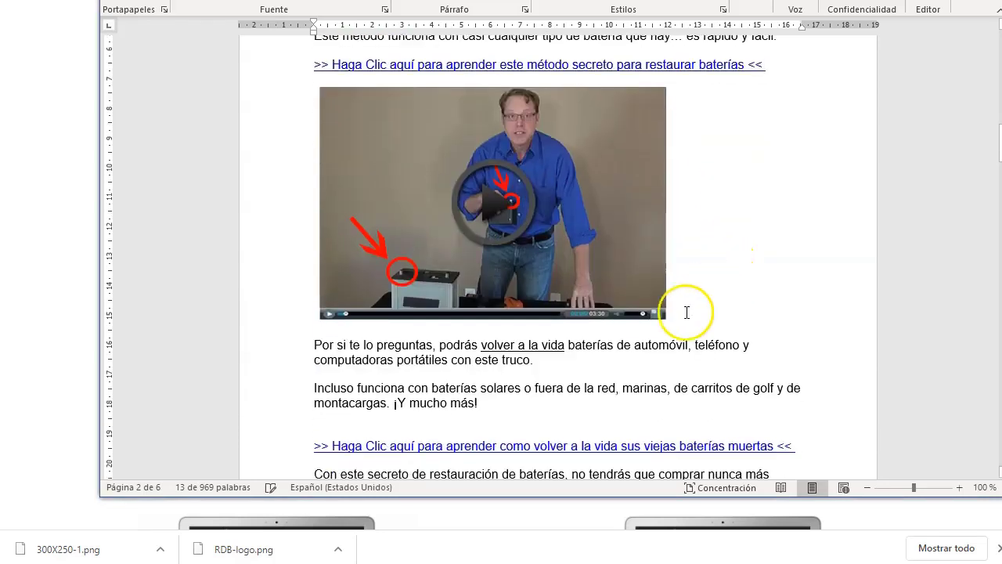
scroll(704, 337, down, 2)
drag(795, 365, 313, 371)
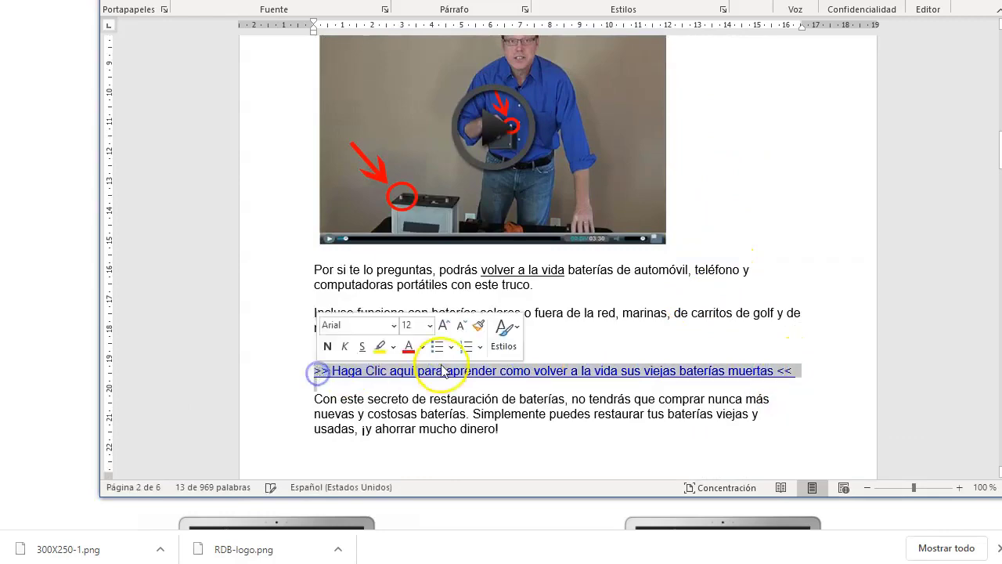
right_click(452, 366)
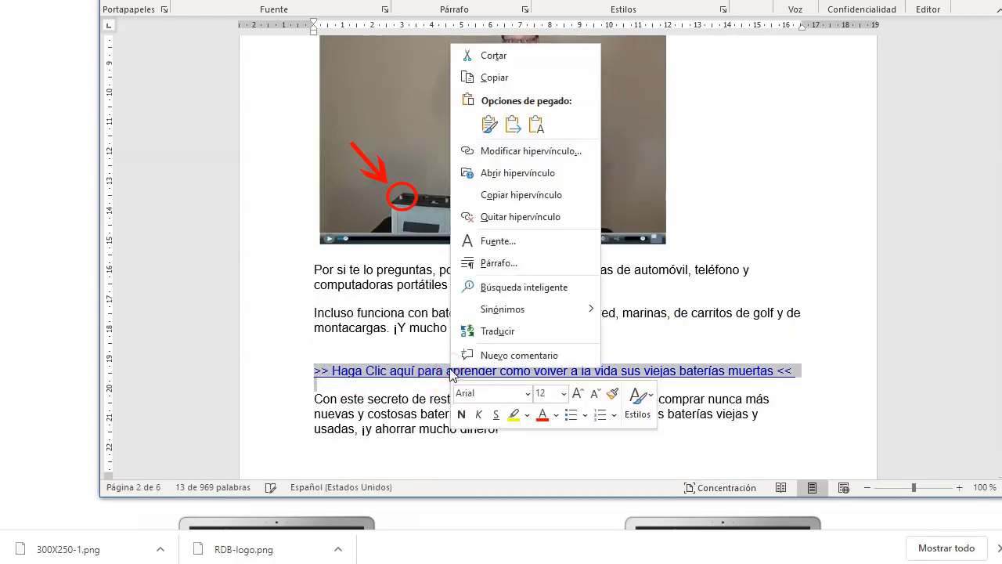
click(532, 151)
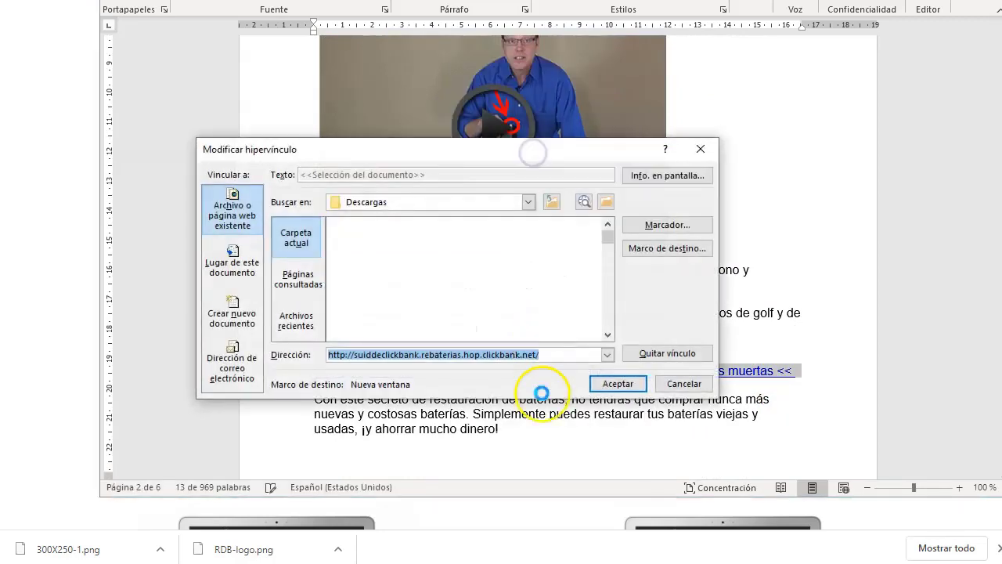
key(BackSpace)
key(ctrl+v)
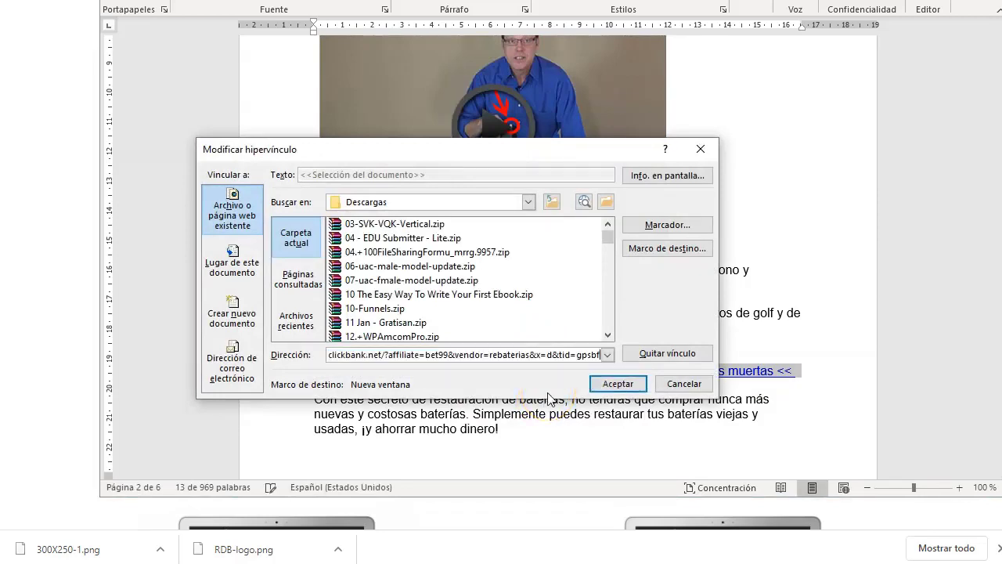
click(616, 383)
scroll(519, 347, down, 10)
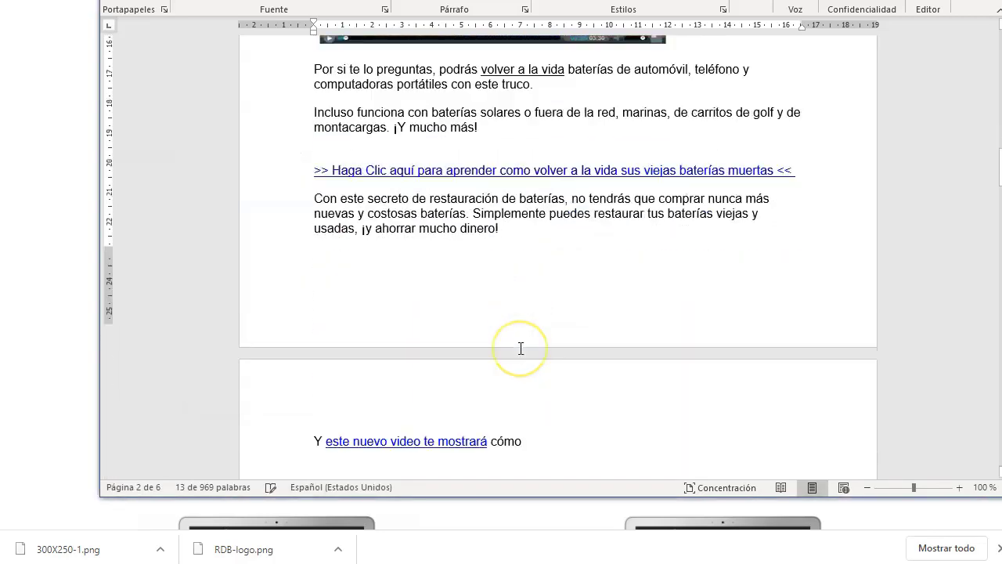
- Point the 'nuevo video te mostrará' link at the copied clickbank affiliate address
drag(489, 265, 353, 265)
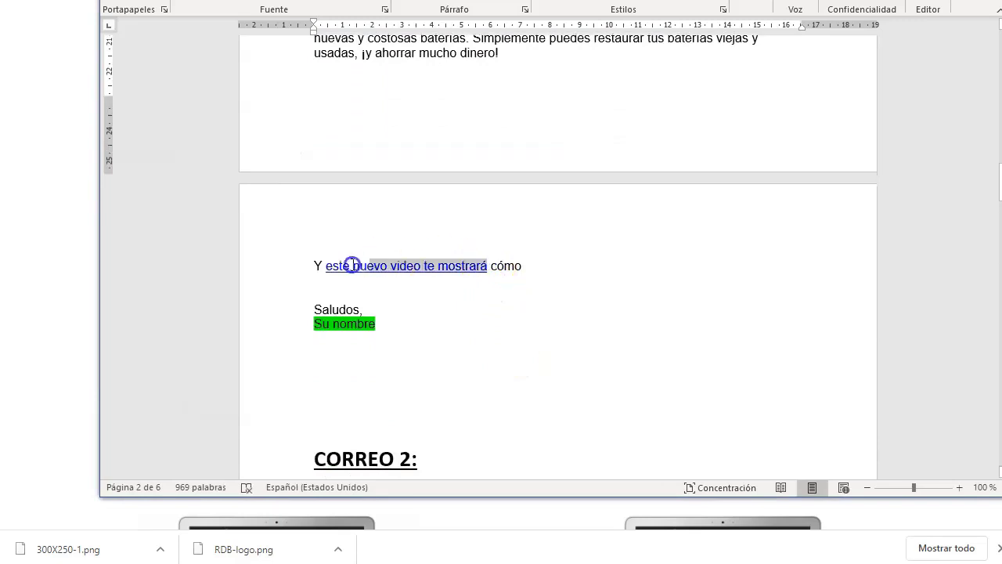
right_click(364, 266)
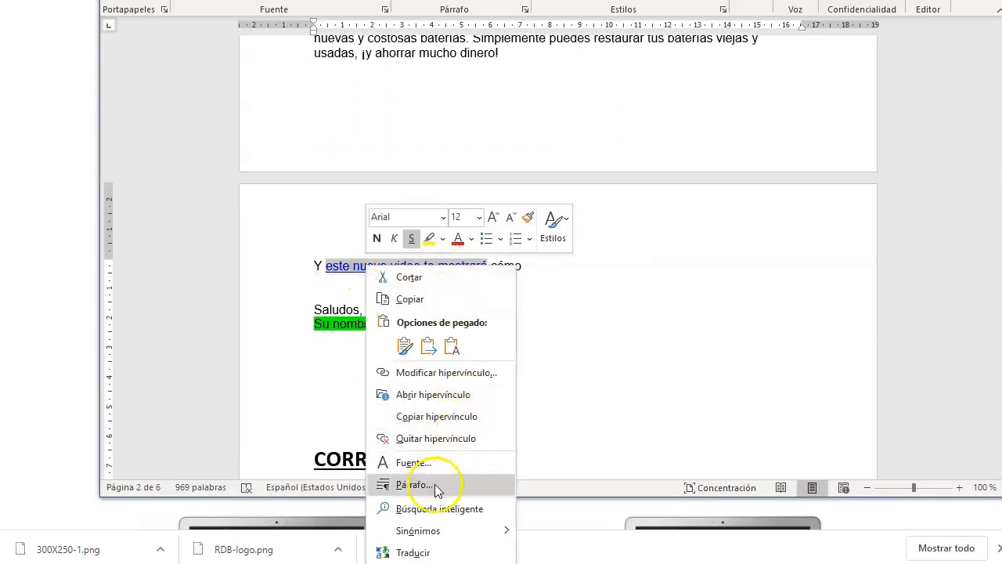
click(431, 394)
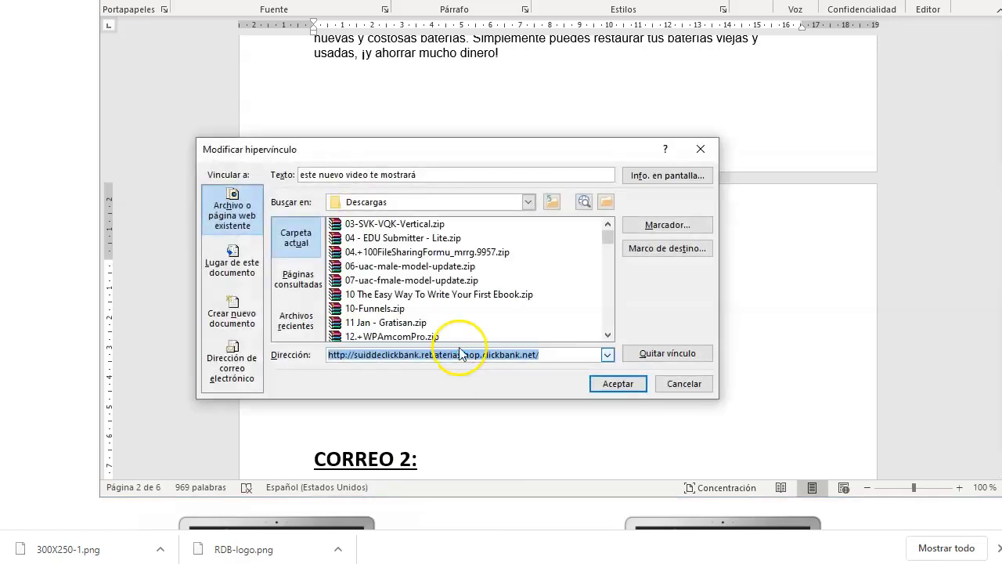
key(Delete)
key(ctrl+v)
click(623, 385)
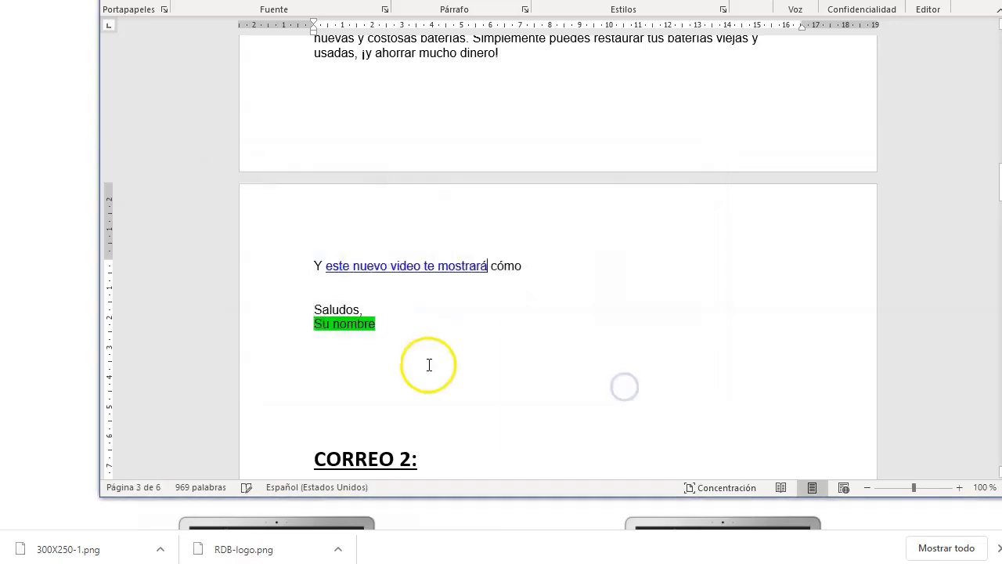
scroll(429, 365, down, 1)
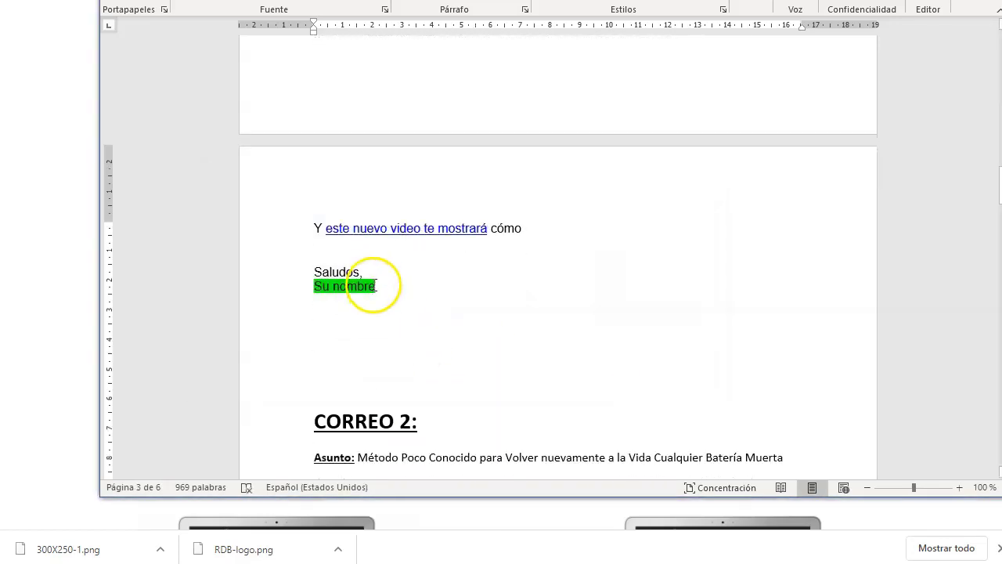
- Replace the Su nombre signature placeholder with the sender's own name
drag(381, 285, 317, 286)
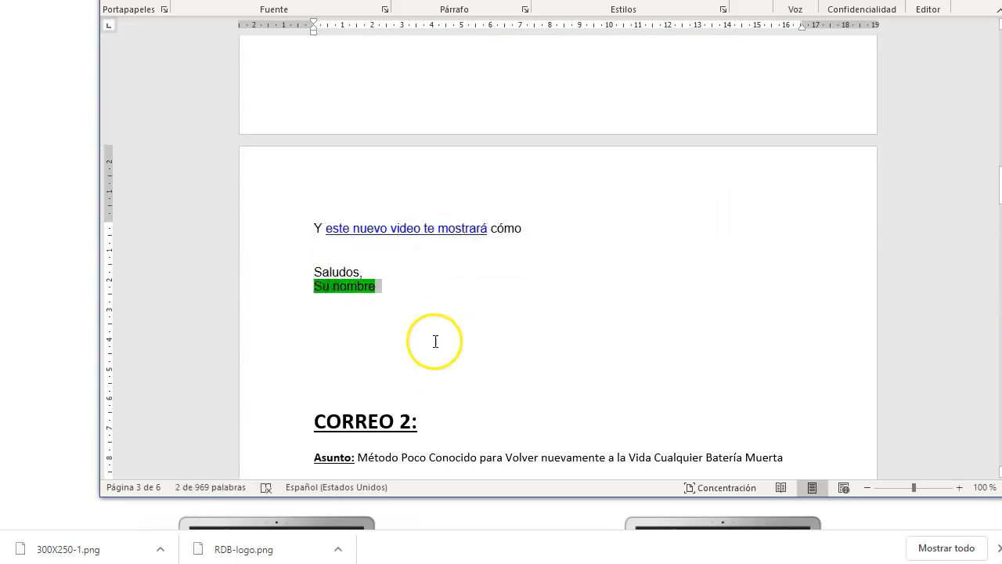
text(Laura)
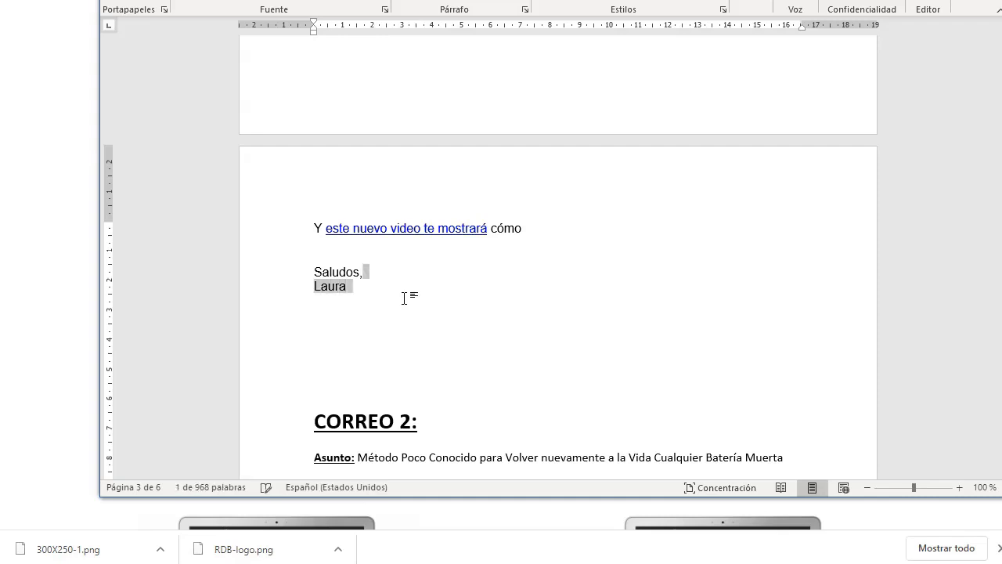
click(340, 342)
double_click(335, 287)
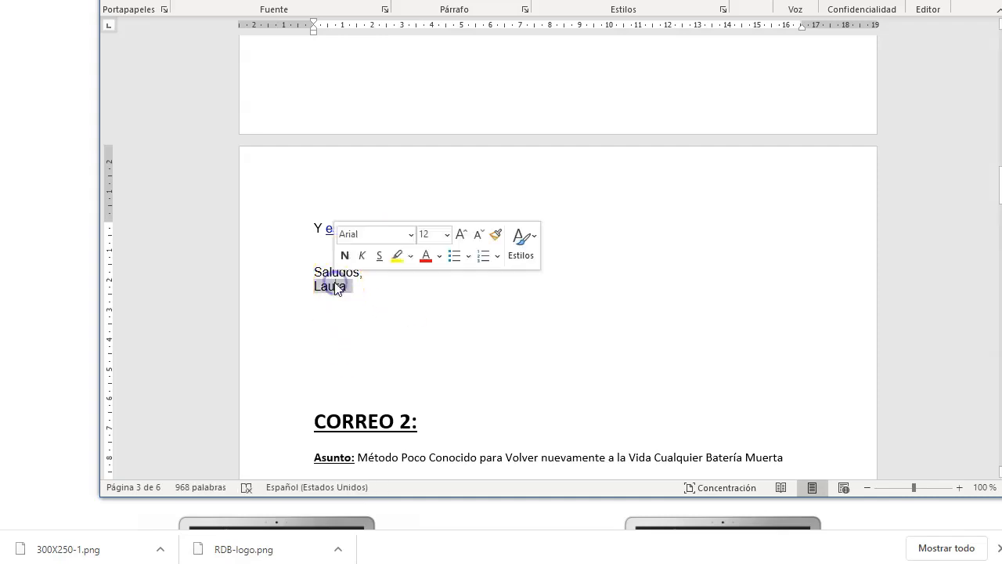
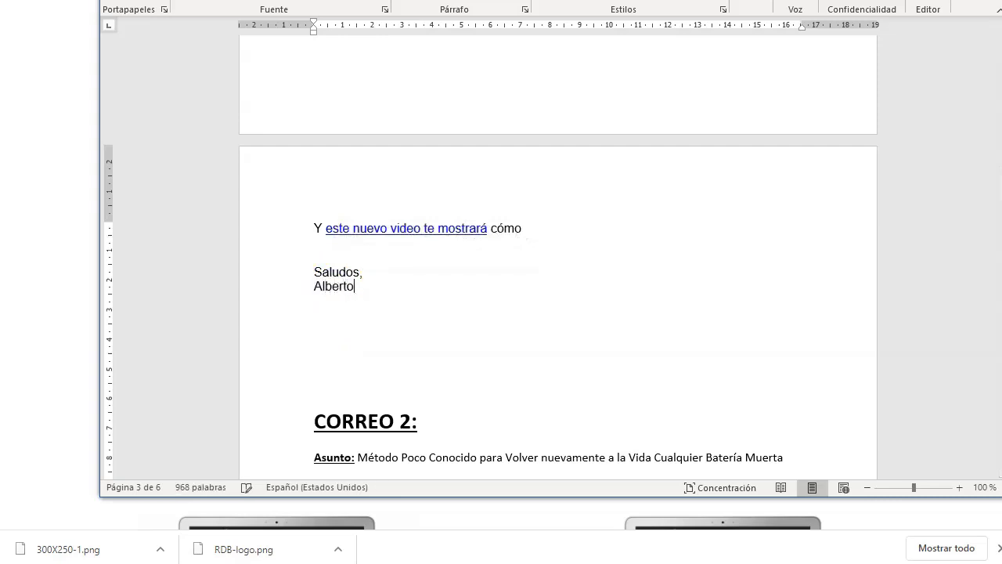
- Select the whole Correo 1 body and switch back to the browser
drag(356, 287, 313, 227)
scroll(365, 226, up, 8)
scroll(365, 226, up, 1)
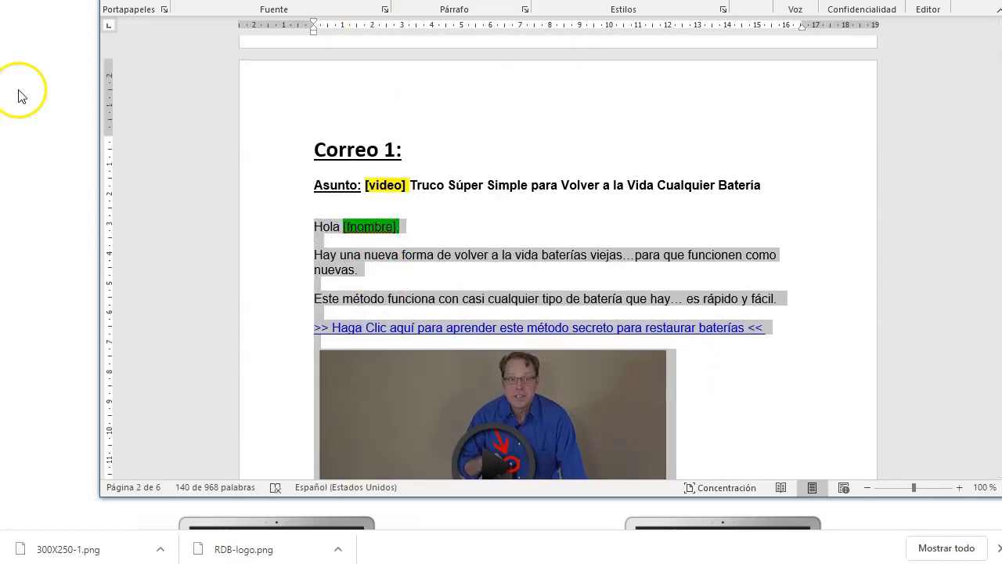
click(21, 96)
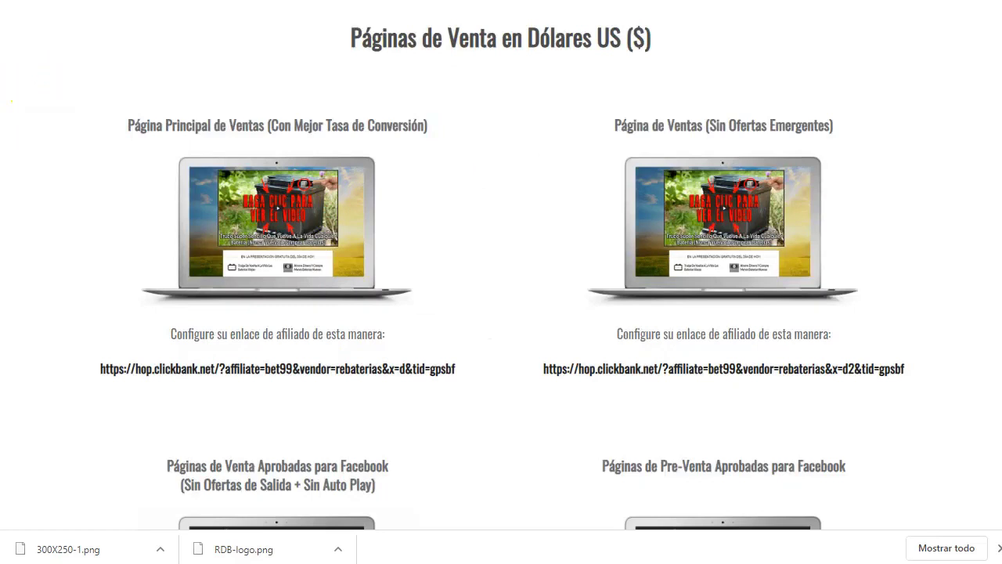
- Paste Correo 1's text into the empty systeme.io email Body
key(ctrl+Tab)
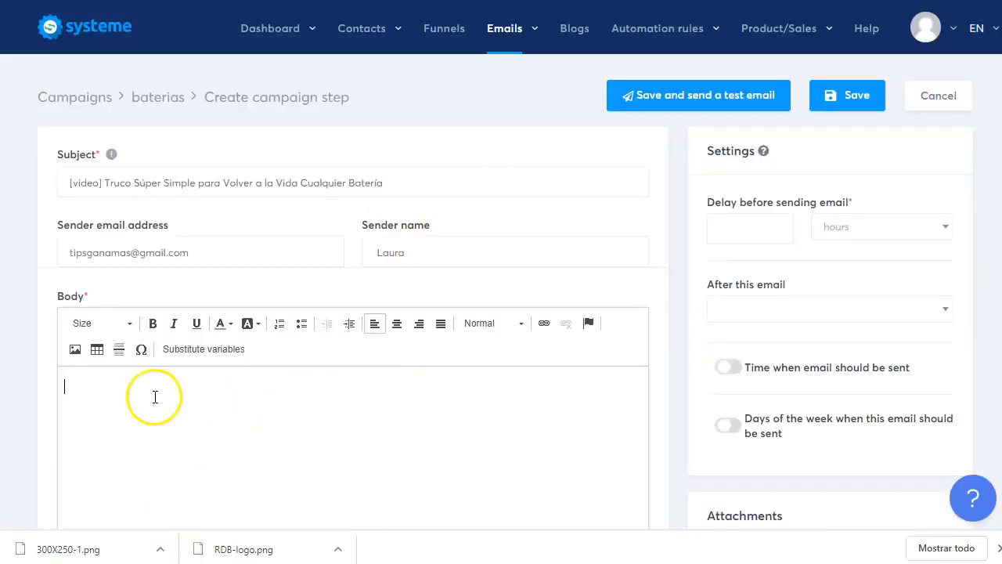
scroll(123, 396, down, 4)
click(123, 396)
key(ctrl+v)
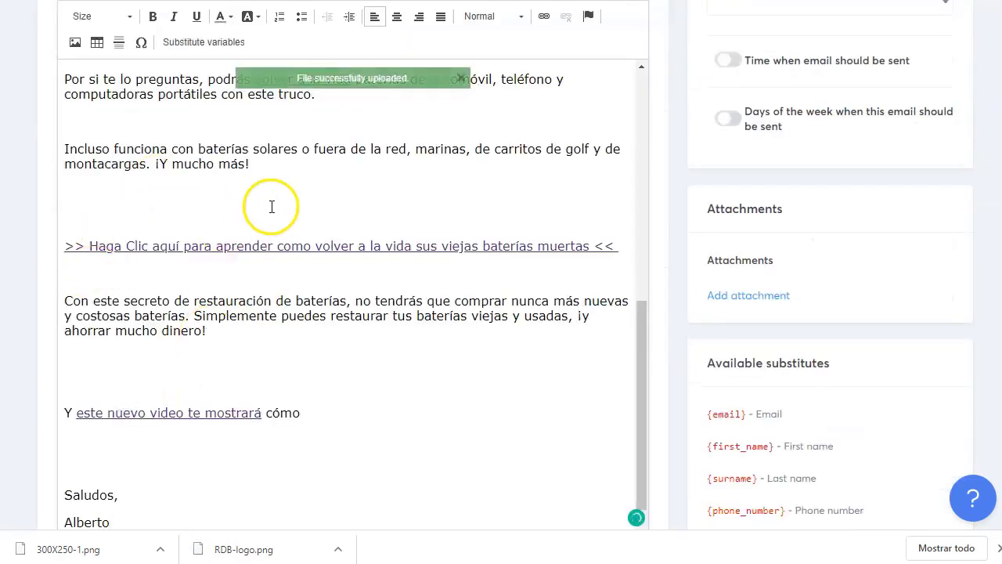
scroll(278, 212, up, 1)
scroll(317, 185, up, 2)
scroll(323, 186, up, 3)
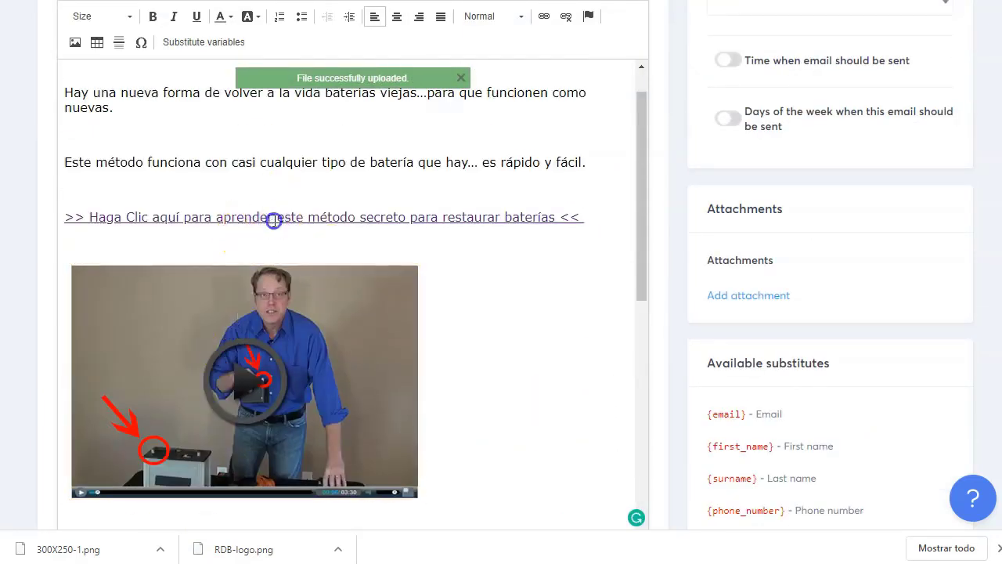
- Check that the main call-to-action link still uses the affiliate URL
double_click(274, 220)
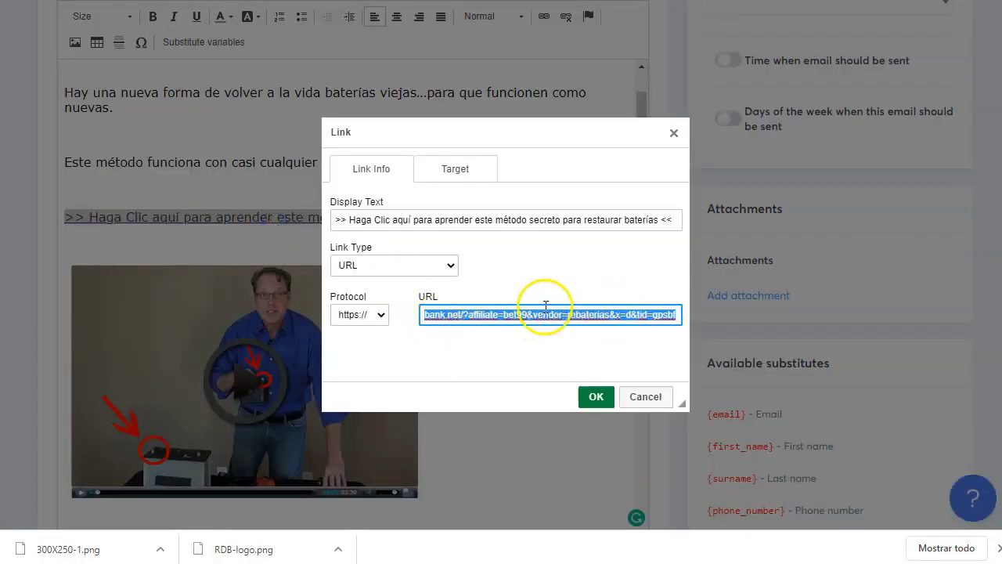
click(512, 313)
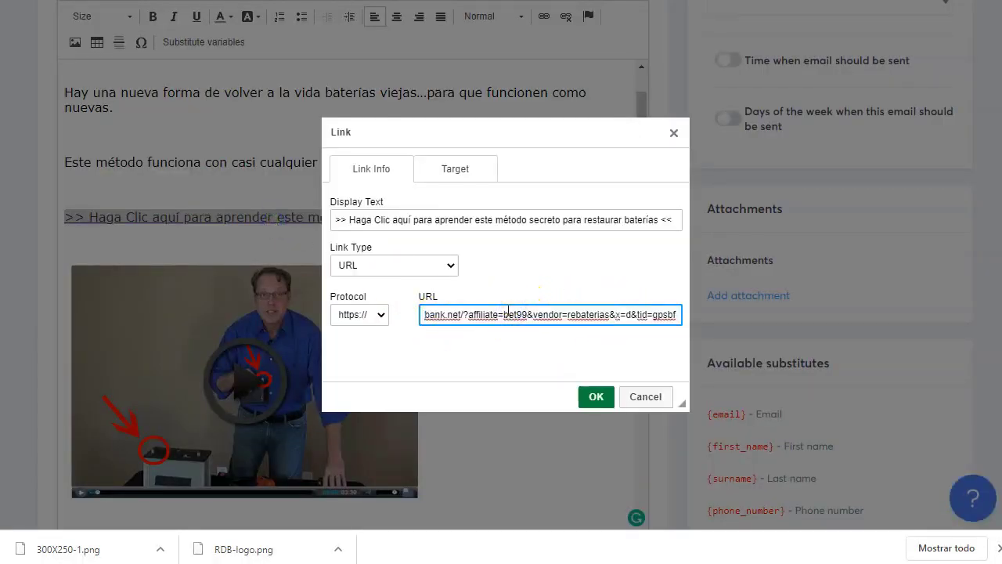
click(598, 397)
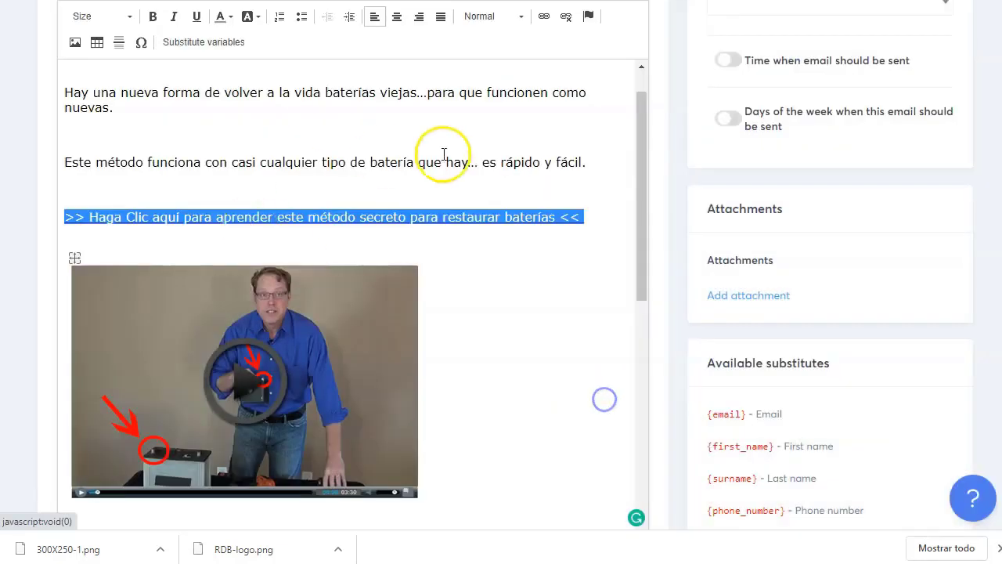
click(441, 156)
scroll(246, 172, up, 5)
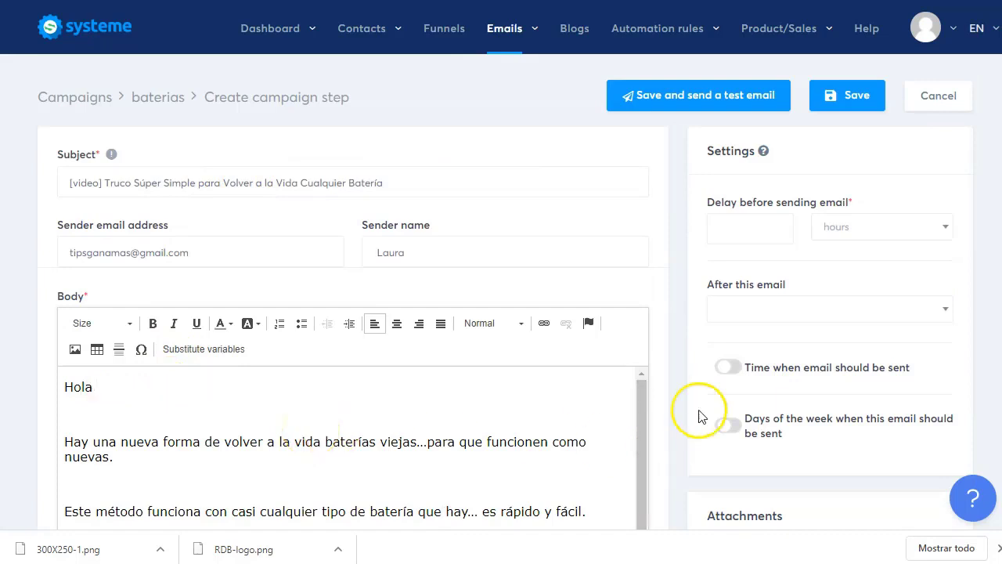
- Insert the {first_name} substitute after 'Hola' in the greeting
scroll(794, 352, down, 4)
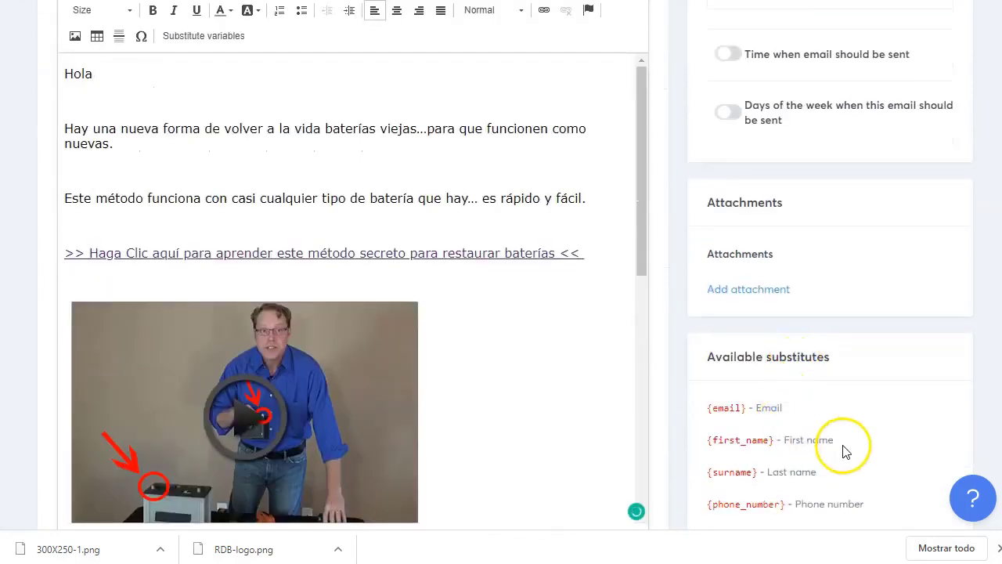
right_click(708, 443)
click(746, 454)
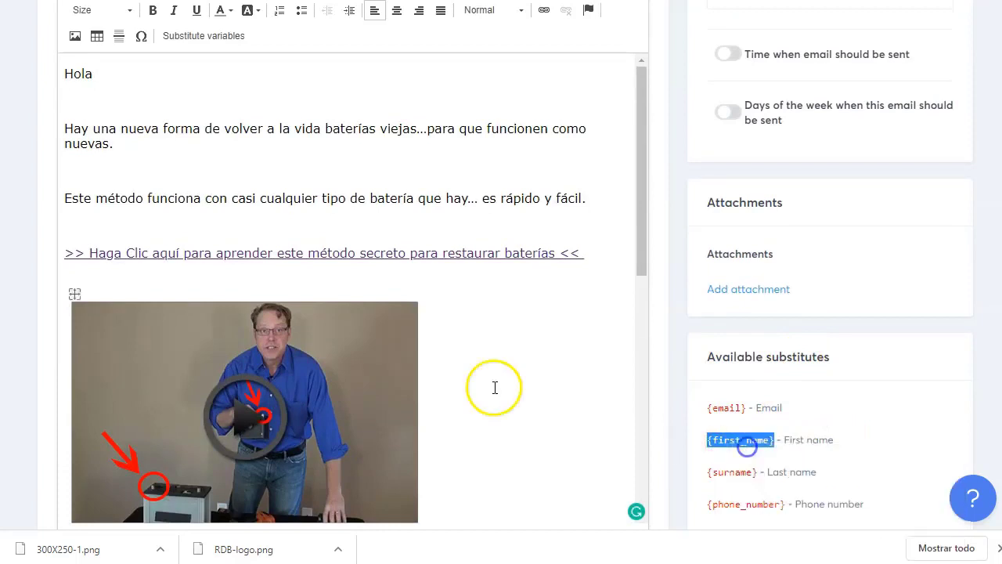
scroll(245, 251, up, 2)
right_click(107, 230)
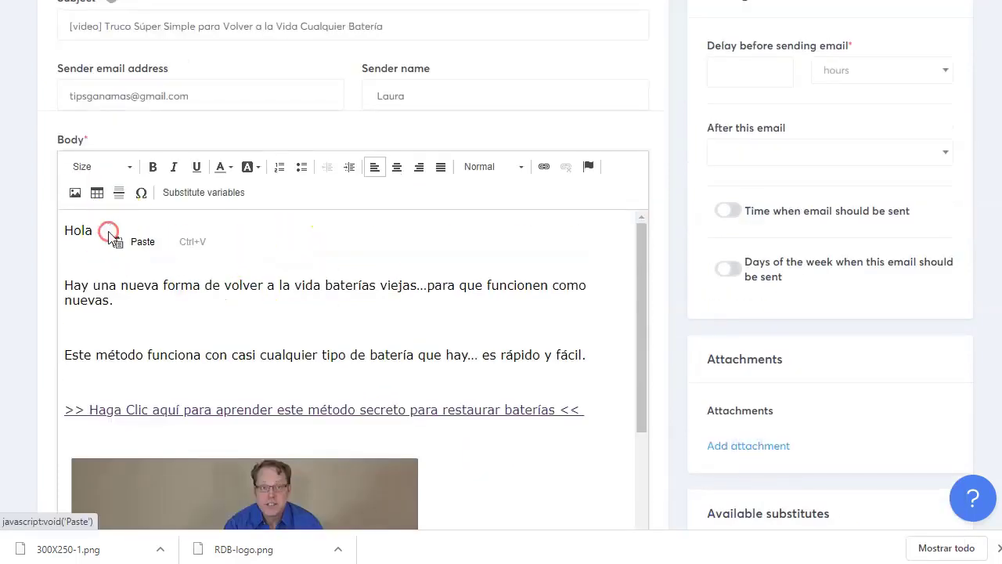
click(144, 241)
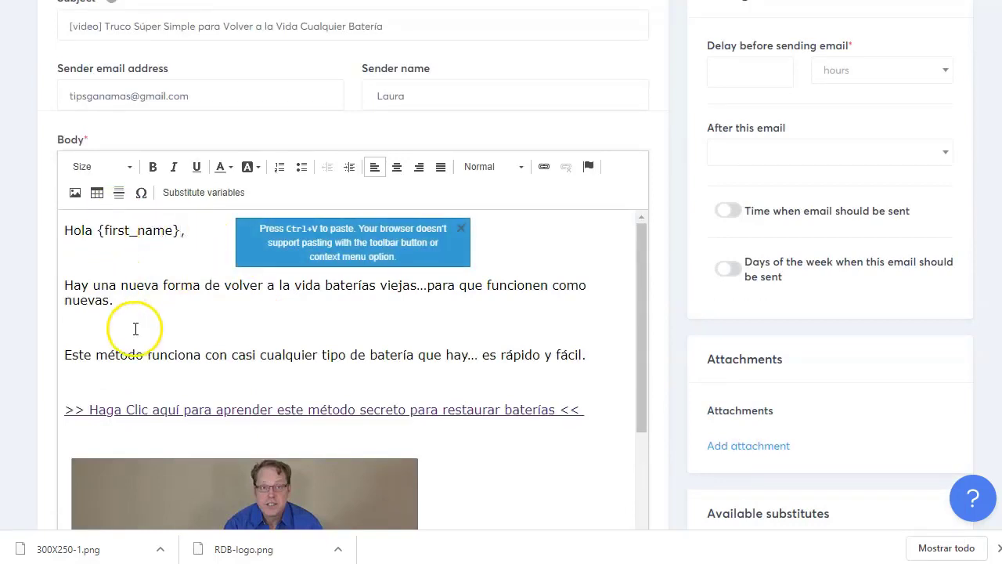
- Delete the extra blank lines between paragraphs, keeping 'Este método' on its own line
scroll(329, 352, down, 3)
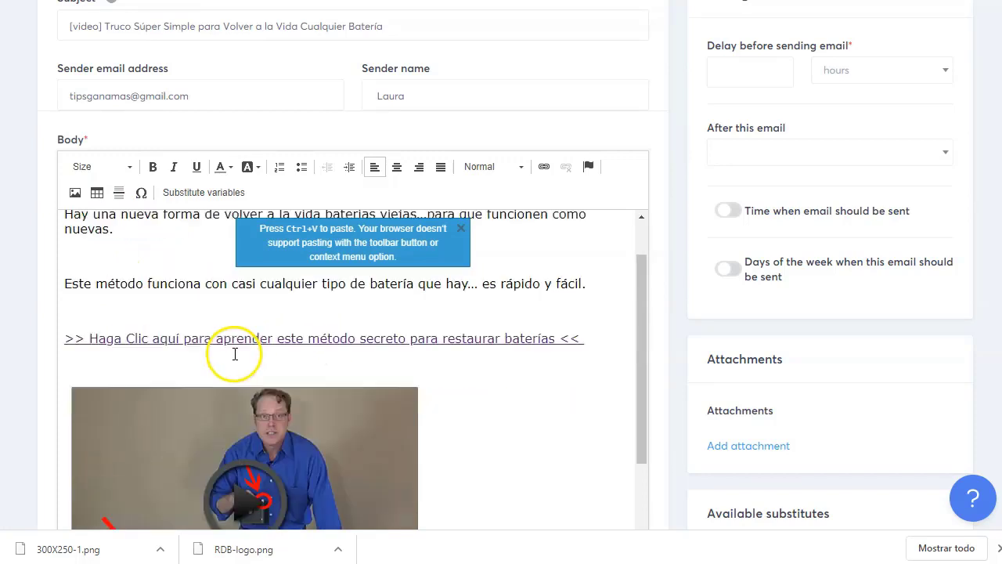
scroll(222, 392, down, 4)
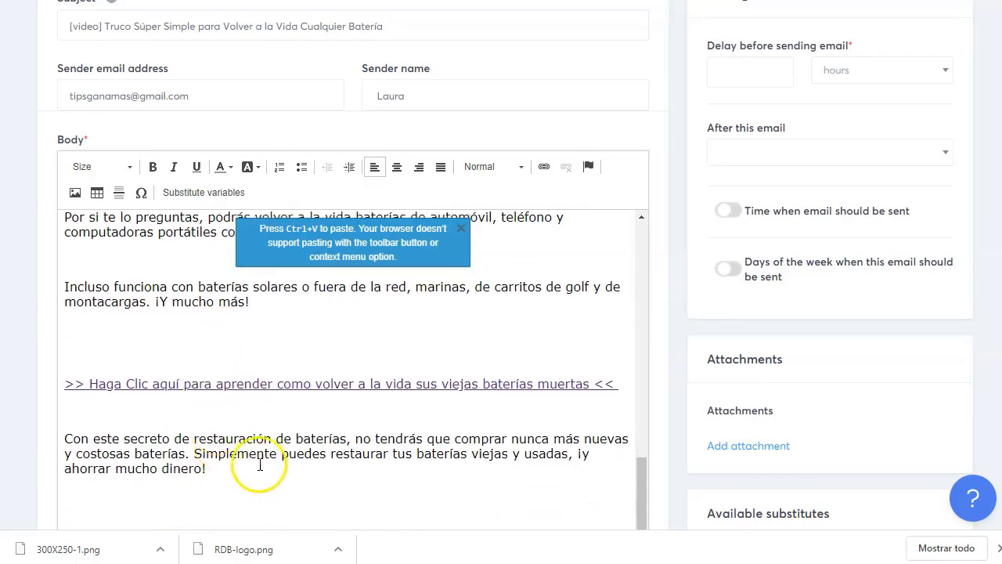
scroll(259, 462, down, 3)
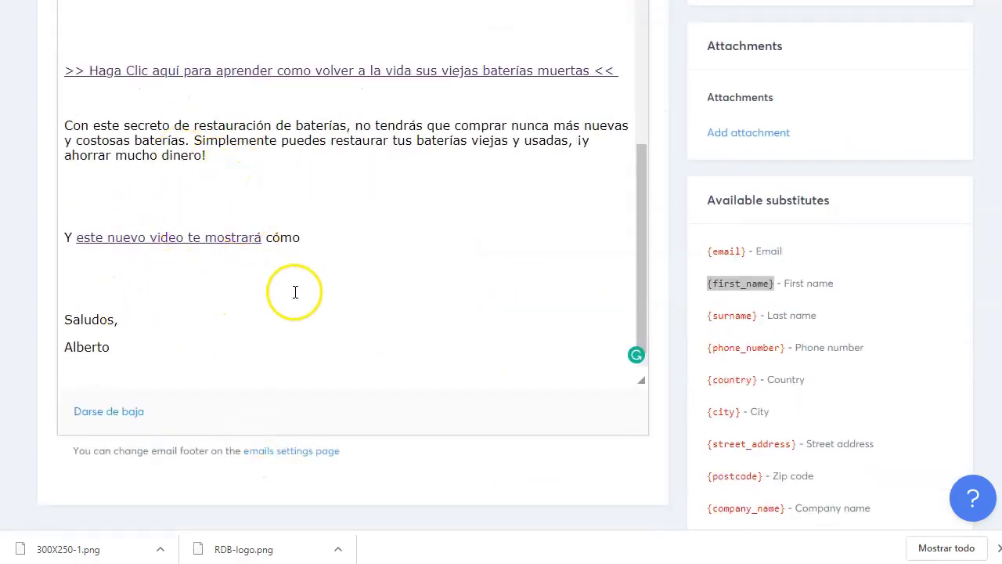
scroll(255, 186, up, 4)
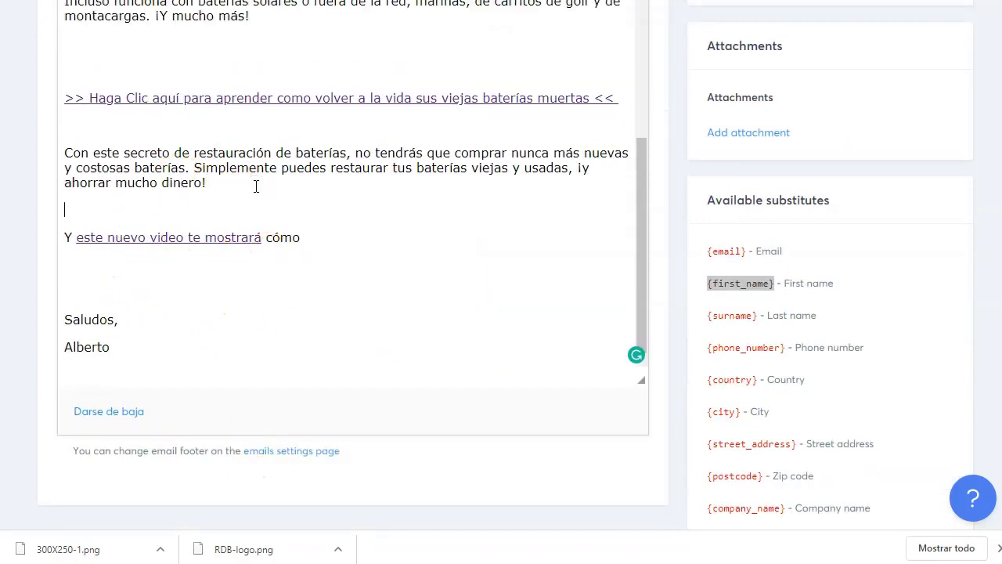
click(280, 292)
key(BackSpace)
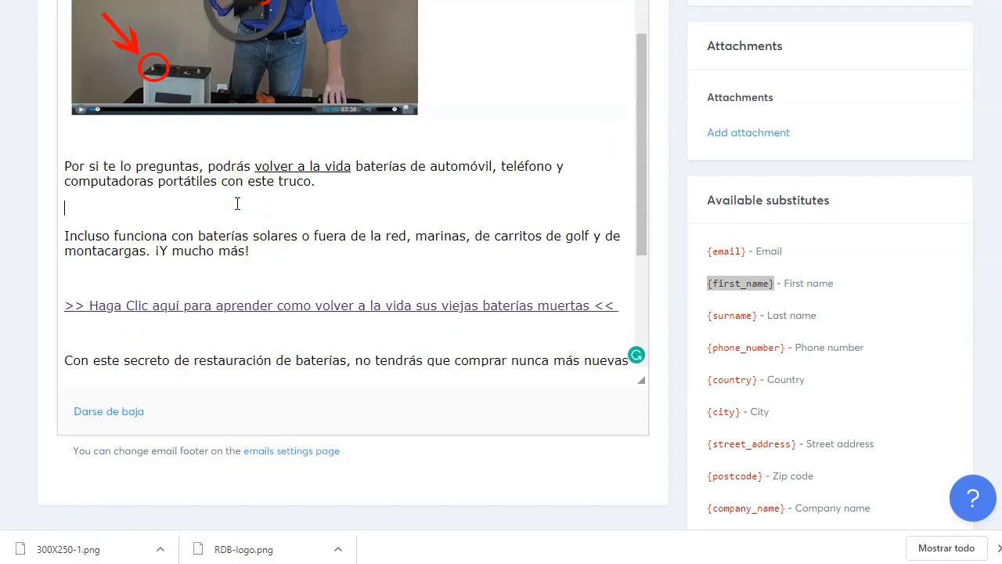
key(BackSpace)
scroll(237, 203, up, 6)
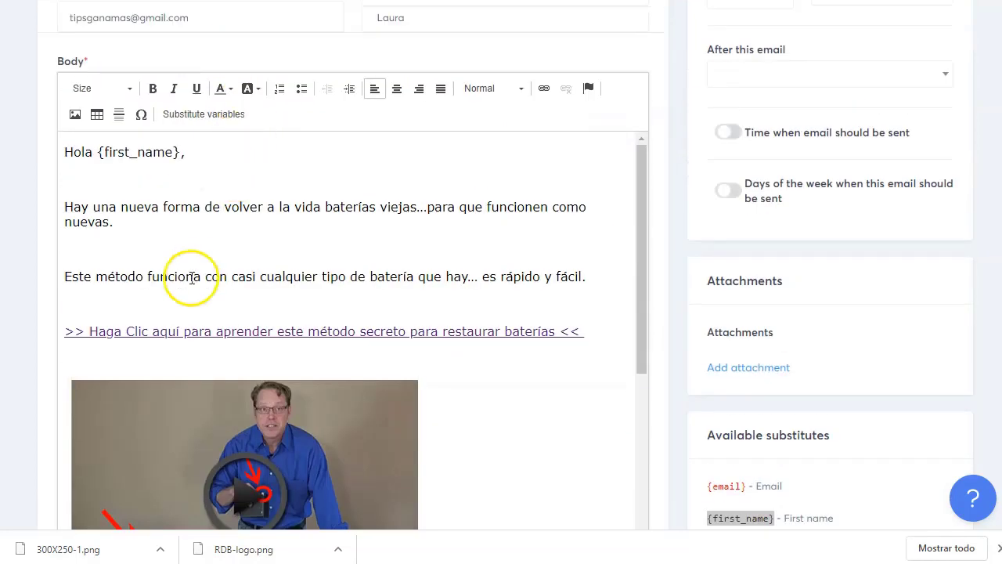
click(175, 241)
key(BackSpace)
key(Delete)
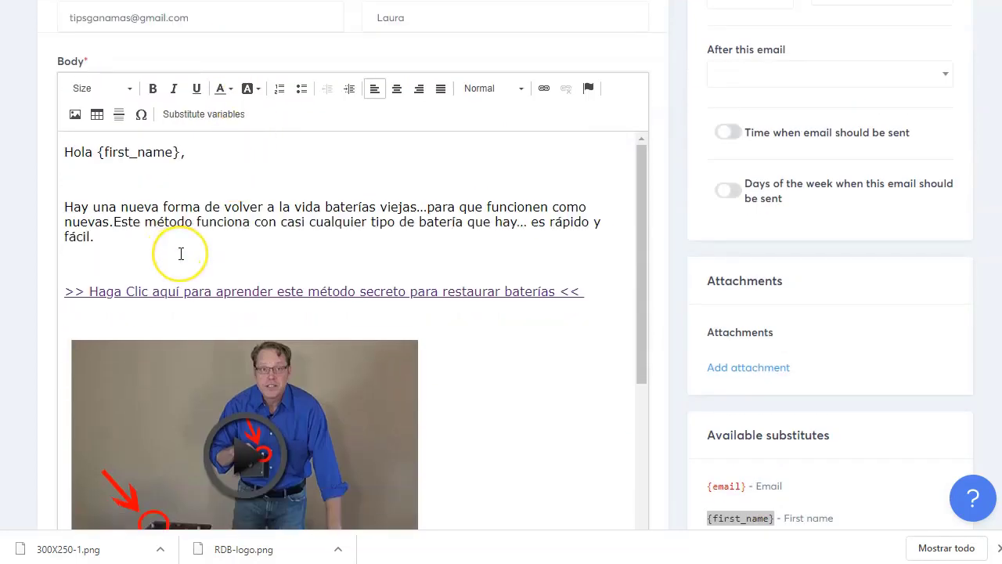
key(Return)
key(BackSpace)
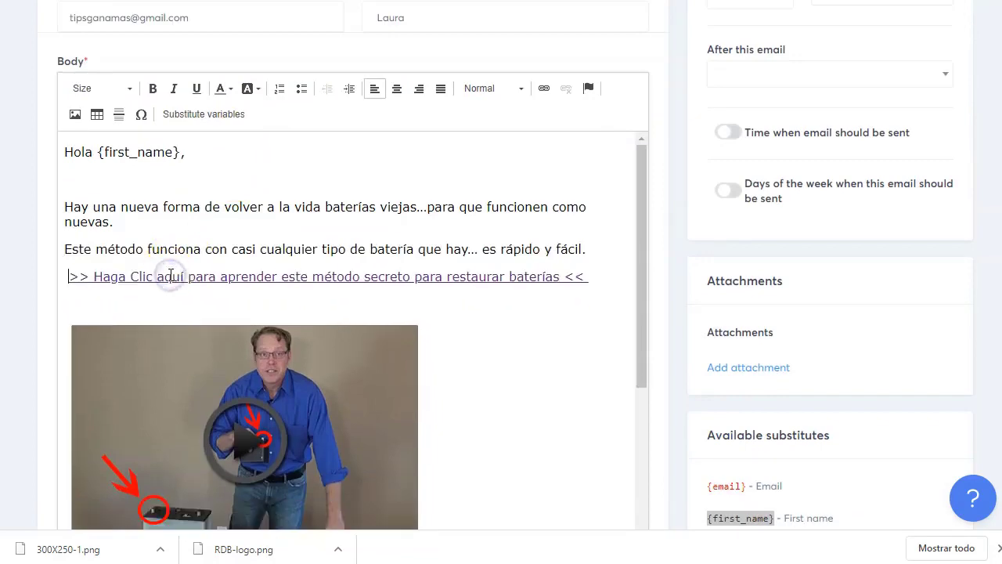
scroll(269, 290, down, 5)
scroll(269, 347, down, 6)
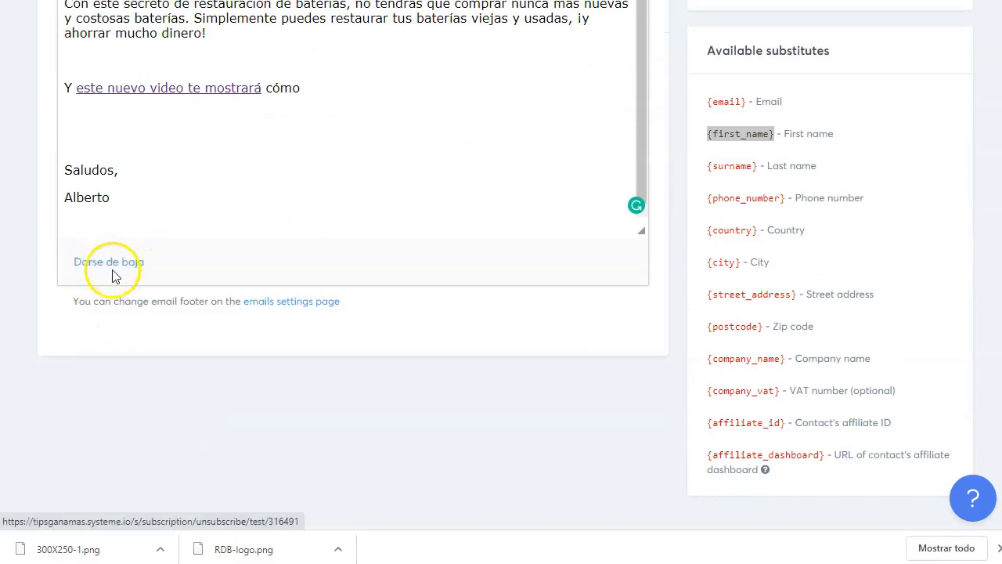
scroll(645, 373, up, 10)
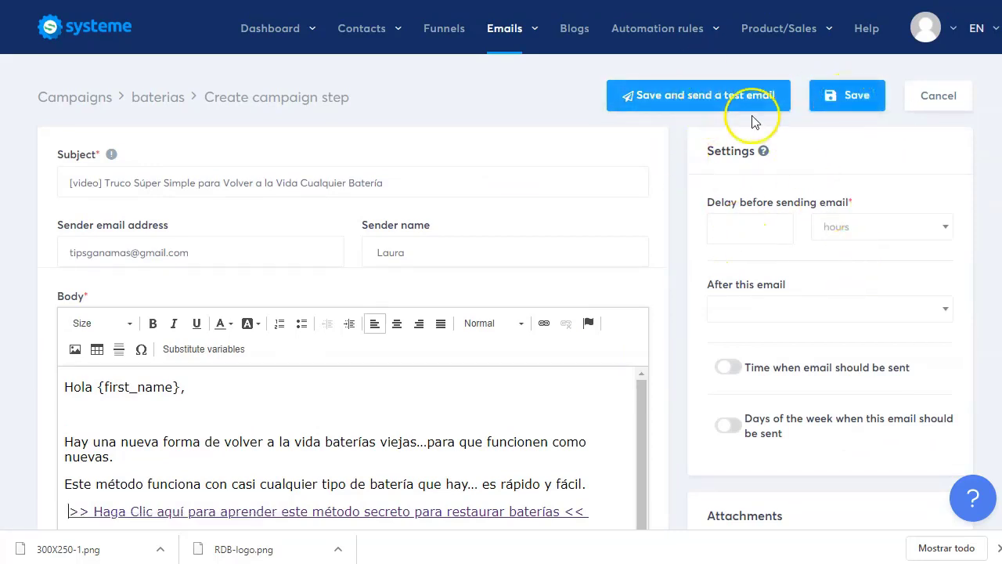
- Change Delay before sending from 5 to 0 hours, leaving the previous-email list empty
drag(706, 202, 798, 204)
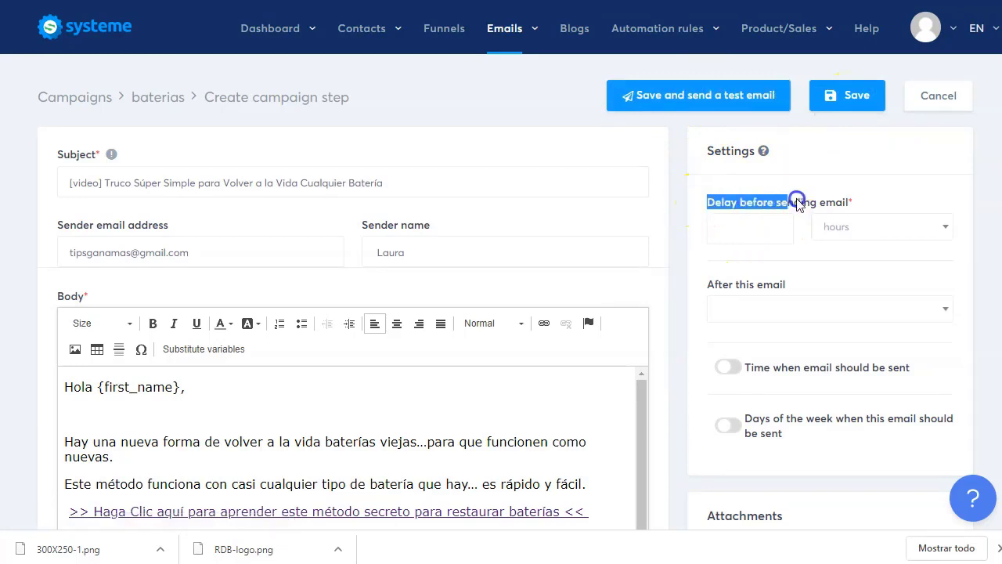
double_click(734, 233)
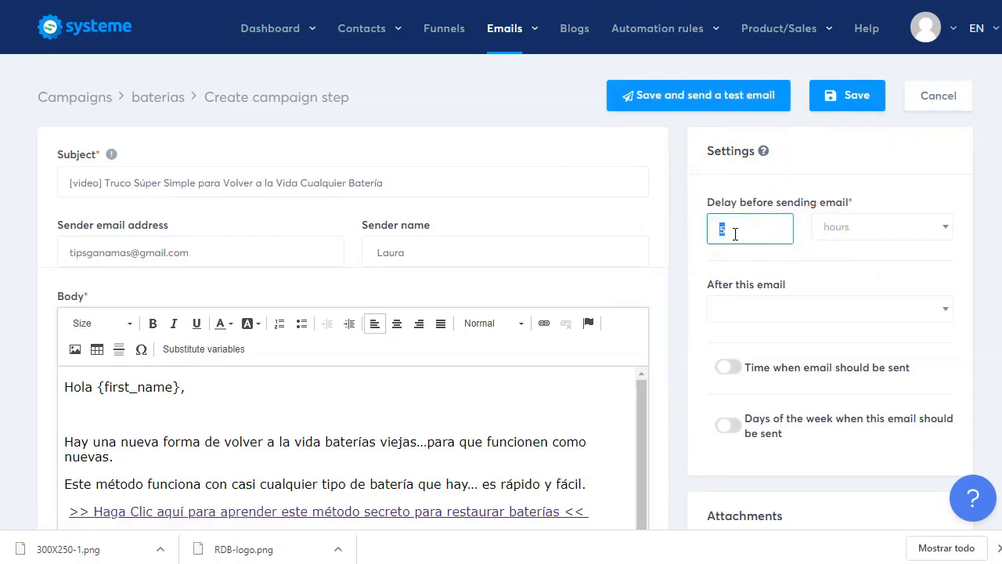
text(0)
click(887, 231)
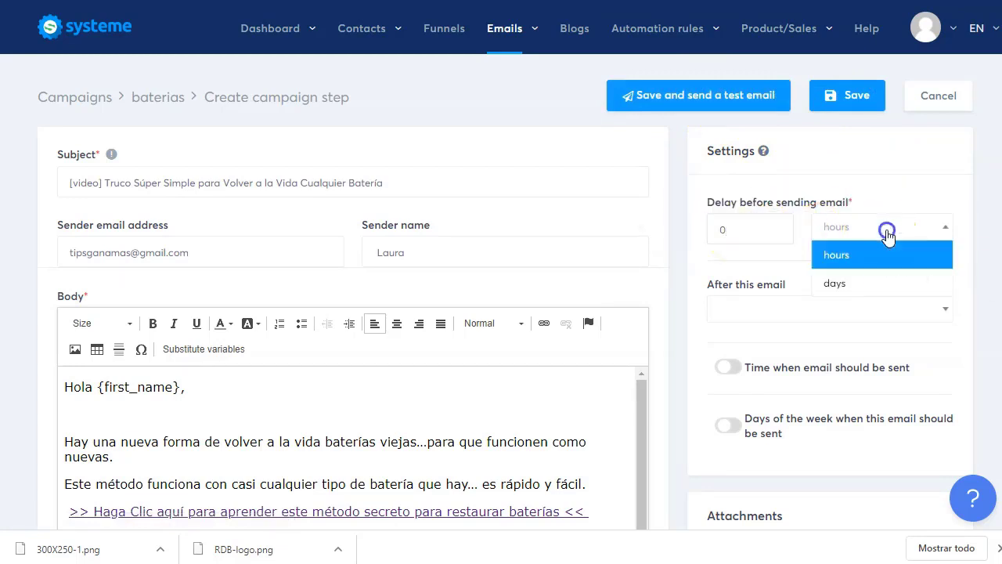
click(886, 232)
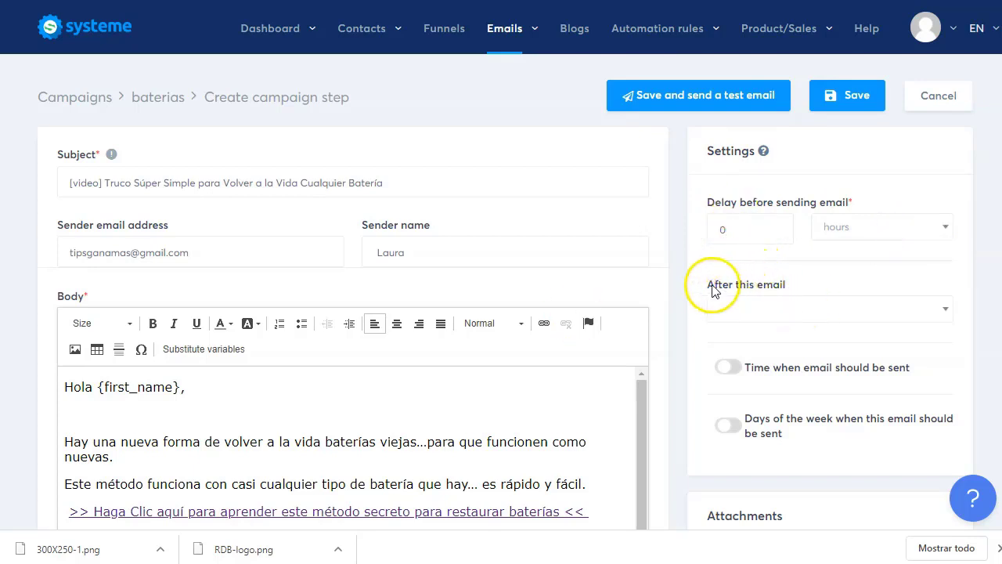
drag(712, 286, 804, 286)
click(840, 271)
click(843, 299)
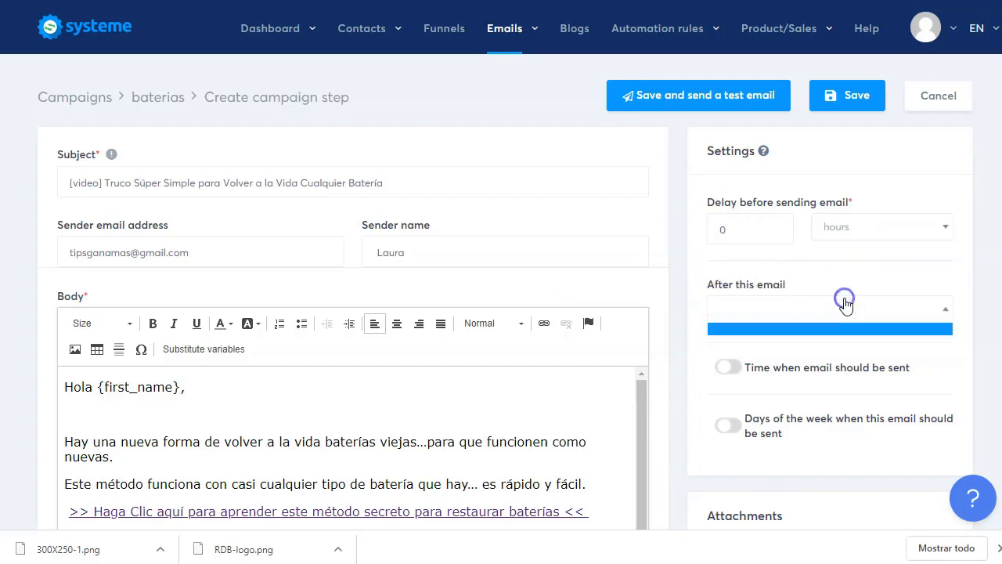
click(875, 274)
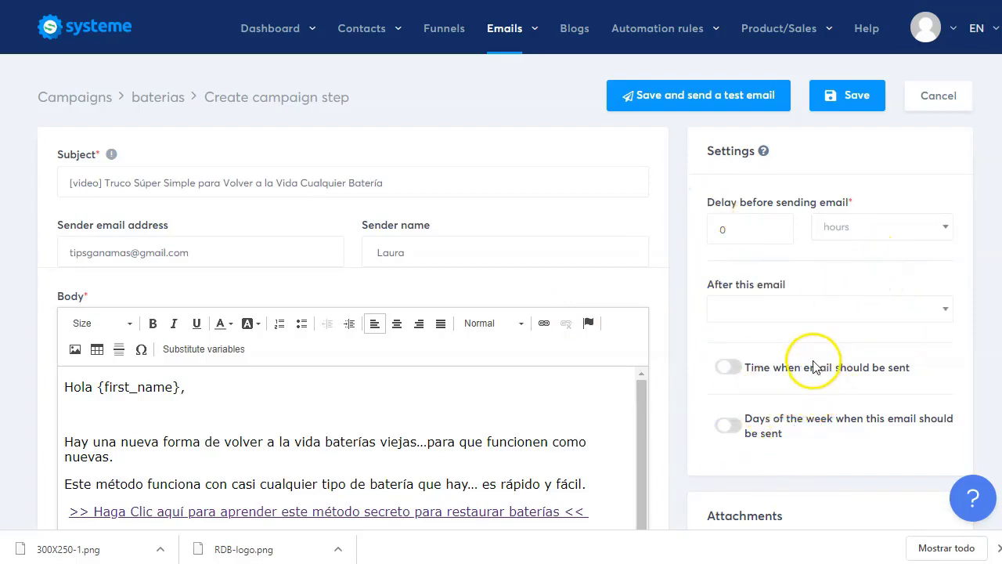
scroll(794, 384, down, 7)
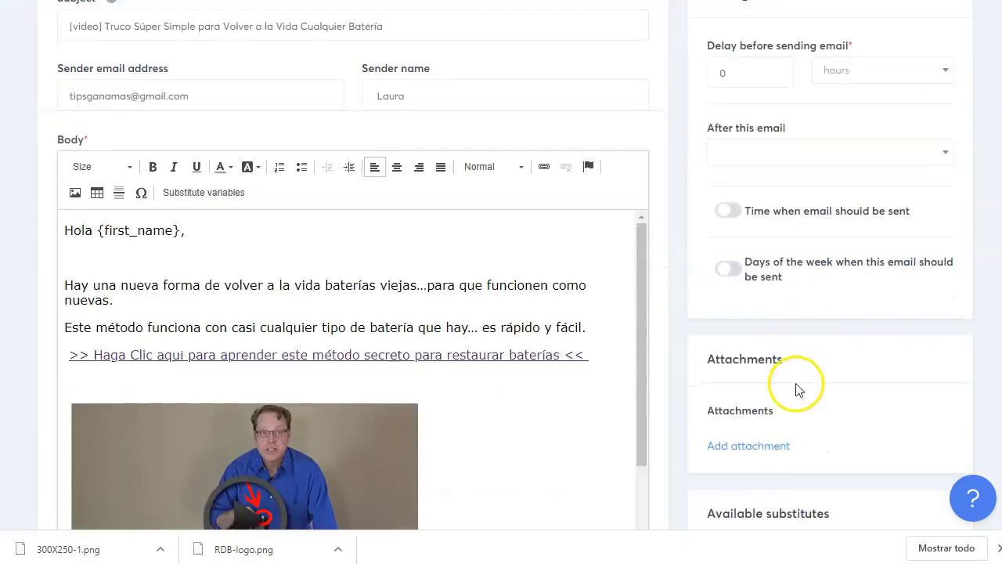
scroll(794, 384, up, 8)
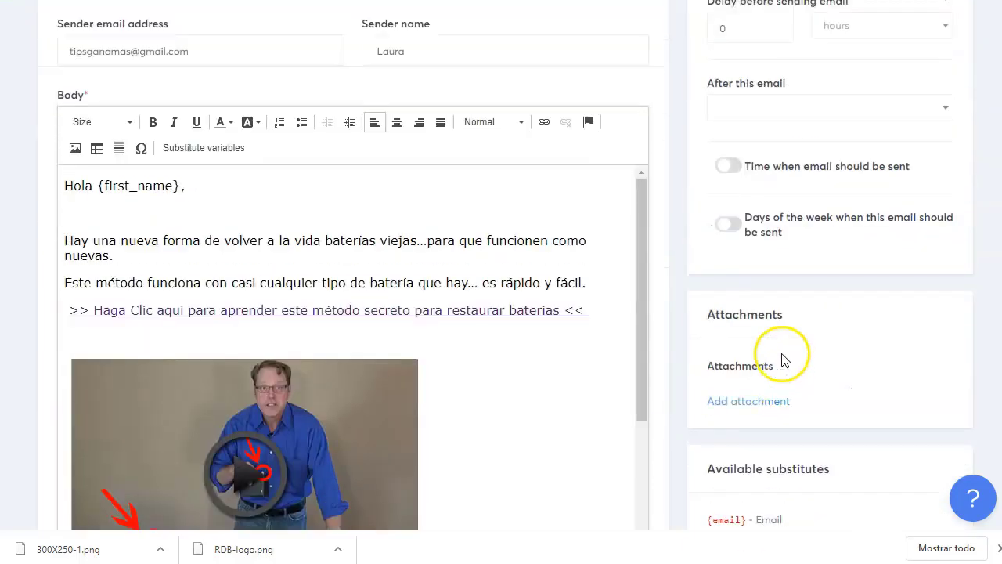
- Replace the rejected Gmail sender with the custom-domain address and save the first email
click(842, 115)
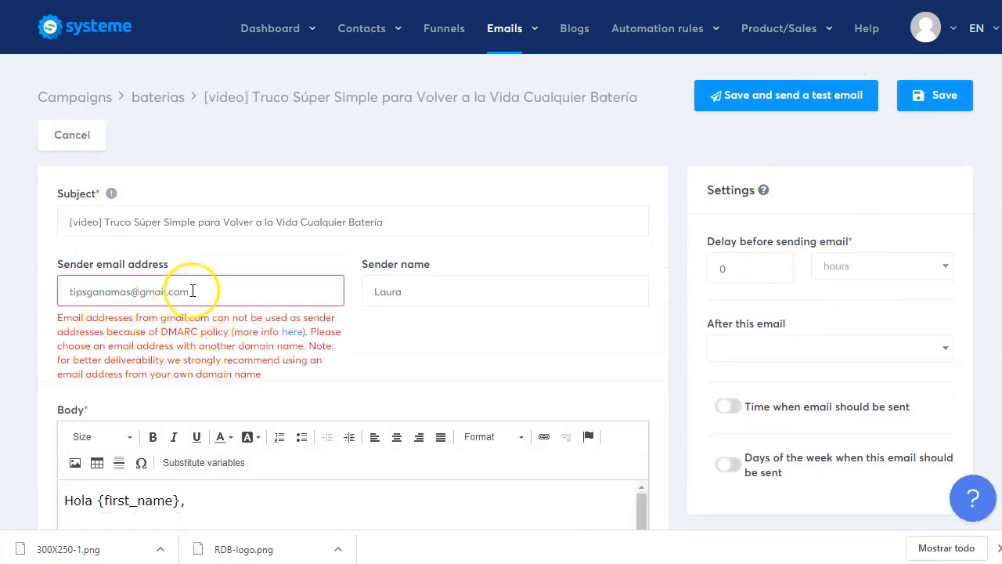
triple_click(193, 292)
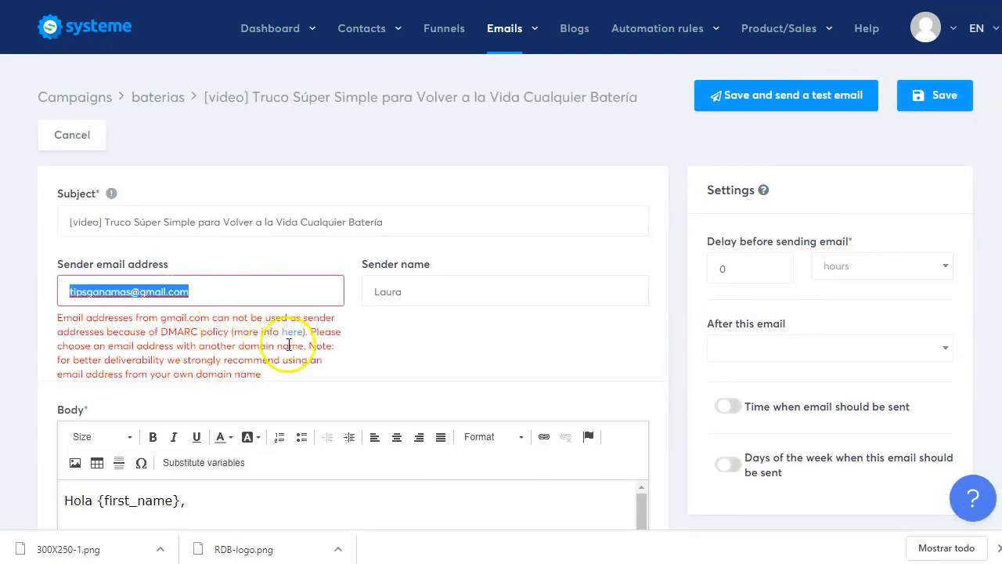
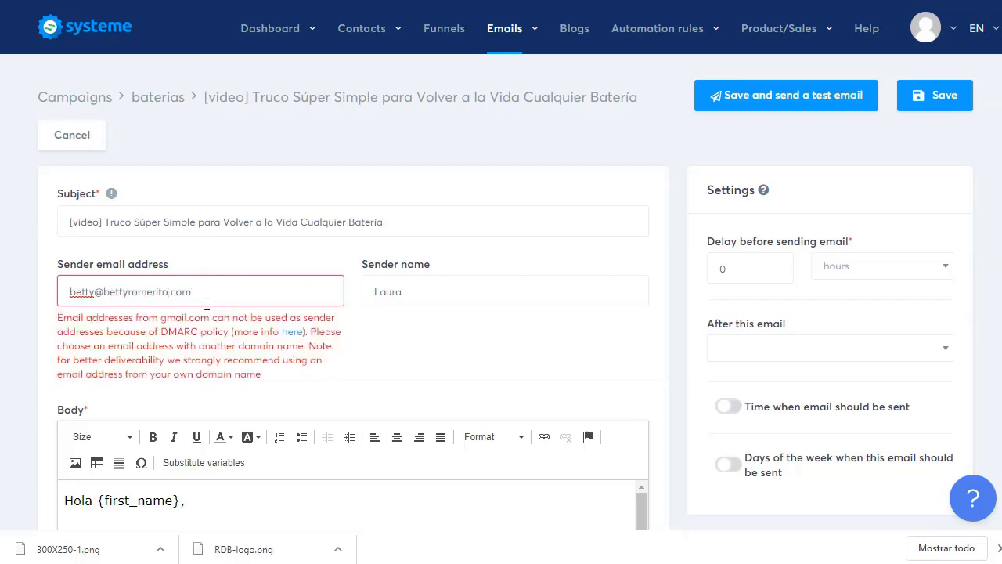
click(226, 263)
click(930, 98)
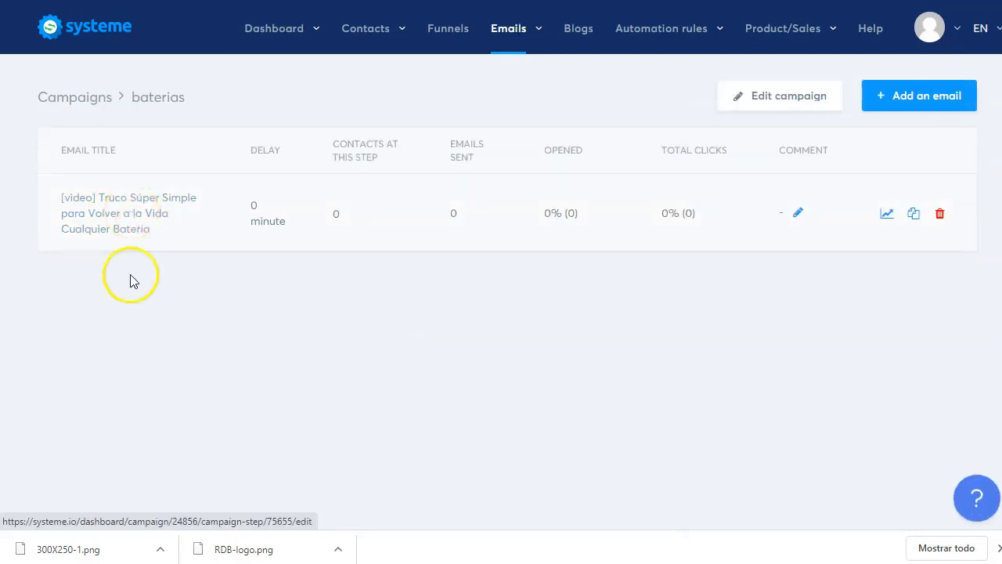
- Add a new campaign email with the CORREO 2 subject line copied from Word
click(891, 96)
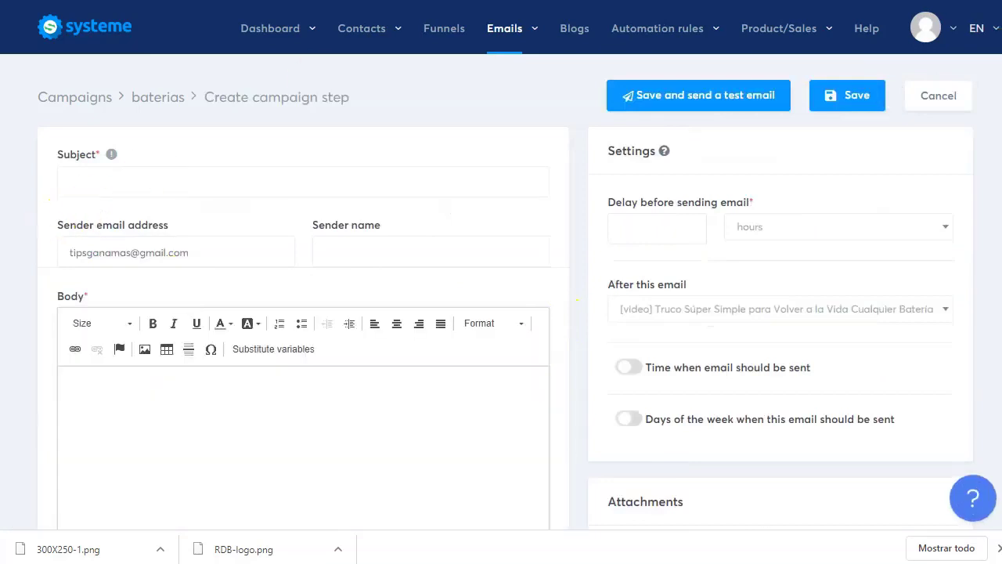
key(alt+Tab)
scroll(409, 302, down, 15)
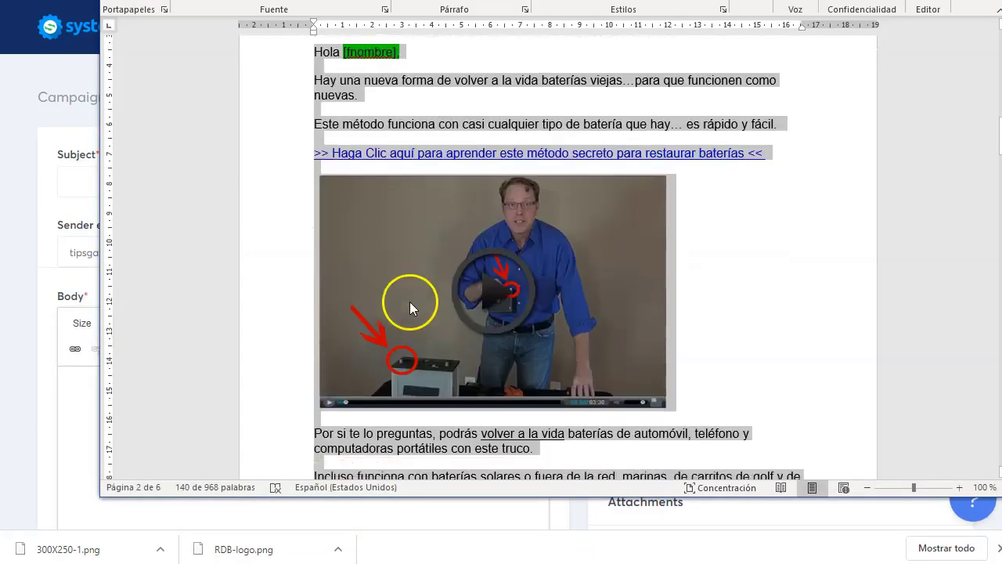
click(355, 356)
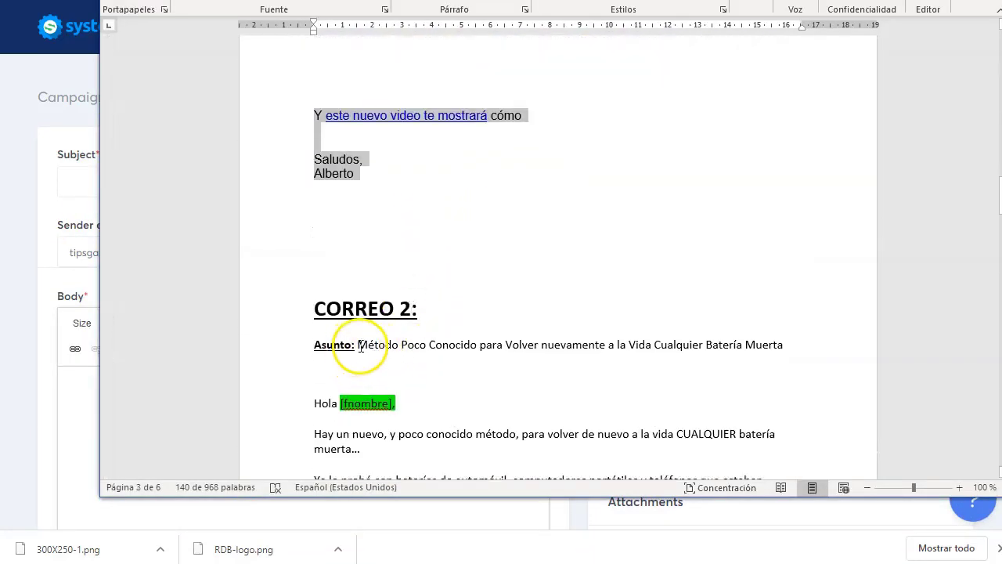
drag(360, 345, 782, 346)
key(ctrl+c)
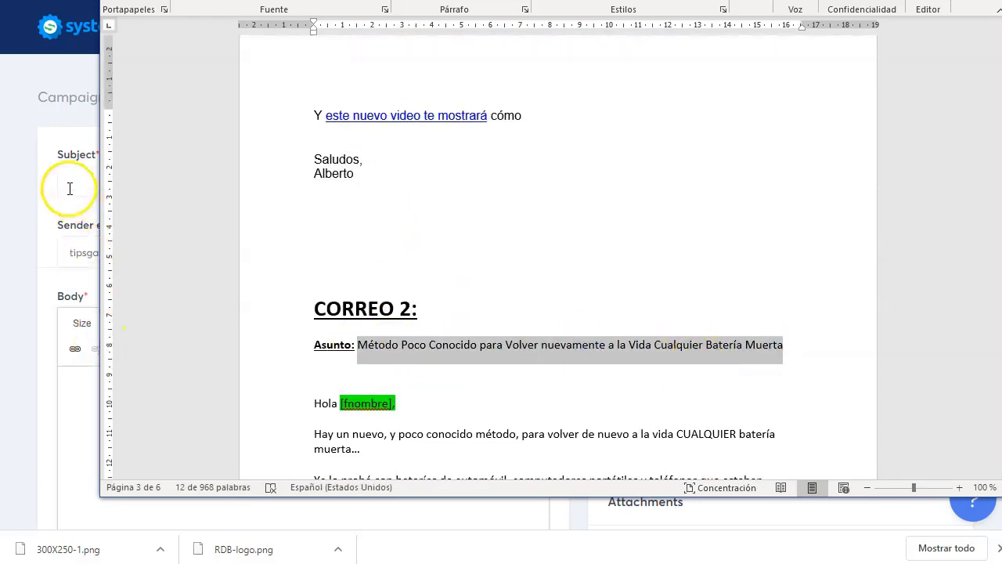
click(69, 188)
key(ctrl+v)
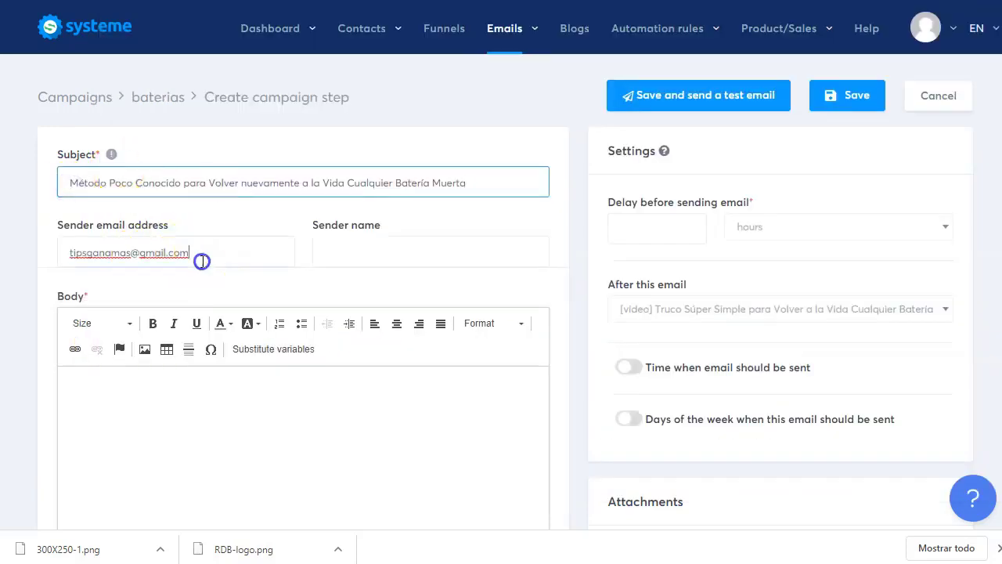
- Set the custom-domain sender address and the sender name
triple_click(201, 259)
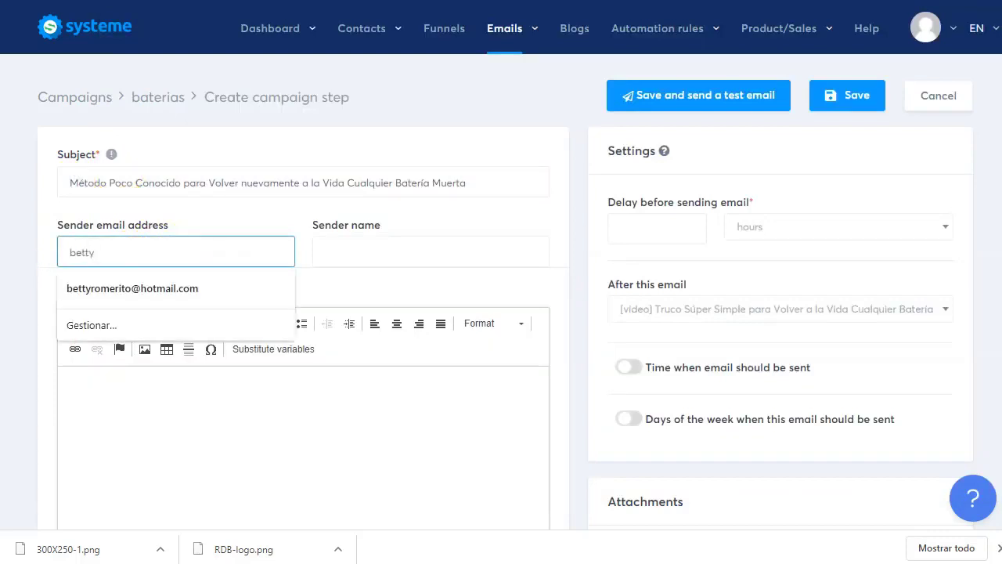
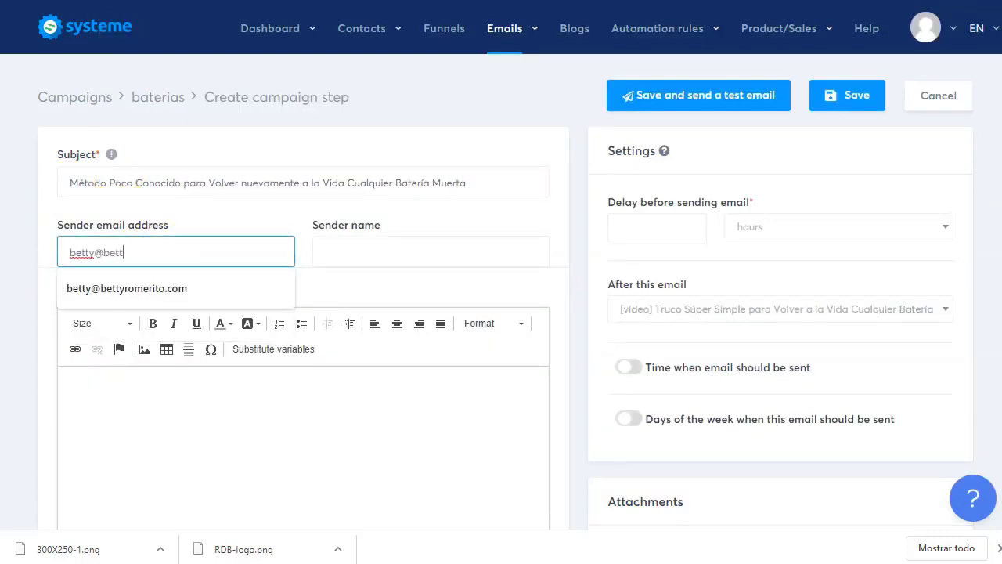
click(117, 292)
click(436, 250)
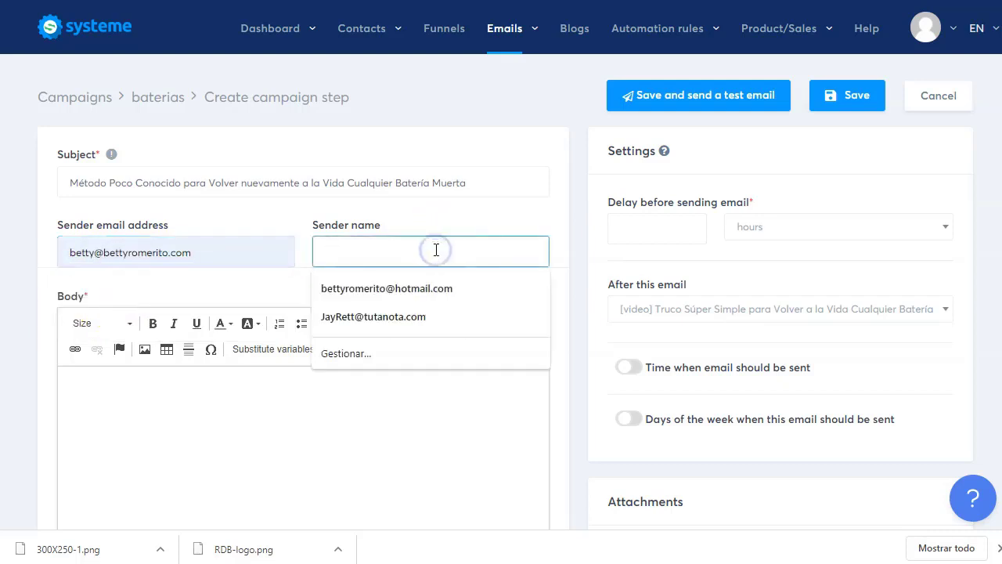
text(Betty)
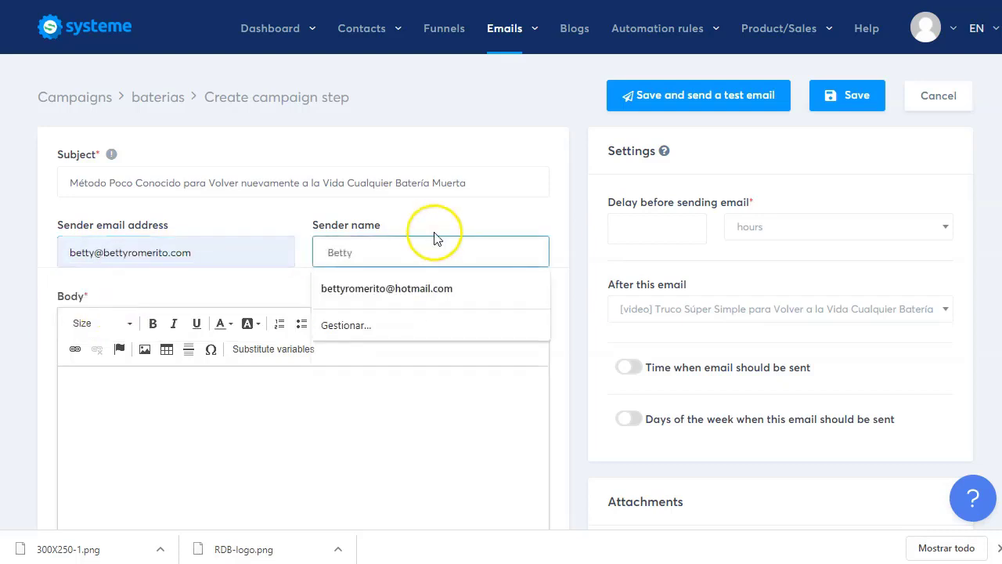
click(433, 229)
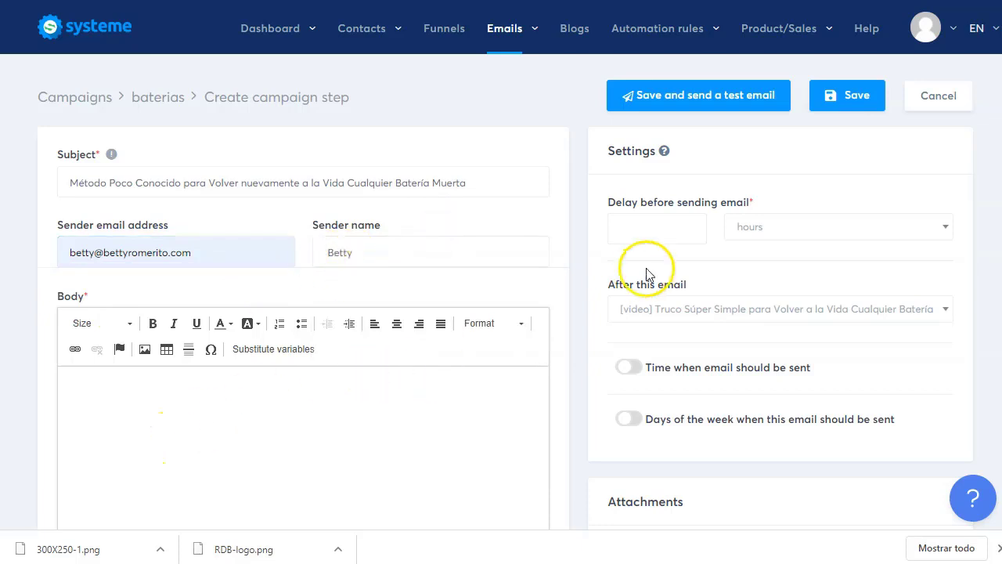
- Set a 1-day delay, sending after the first video email
click(679, 236)
text(1)
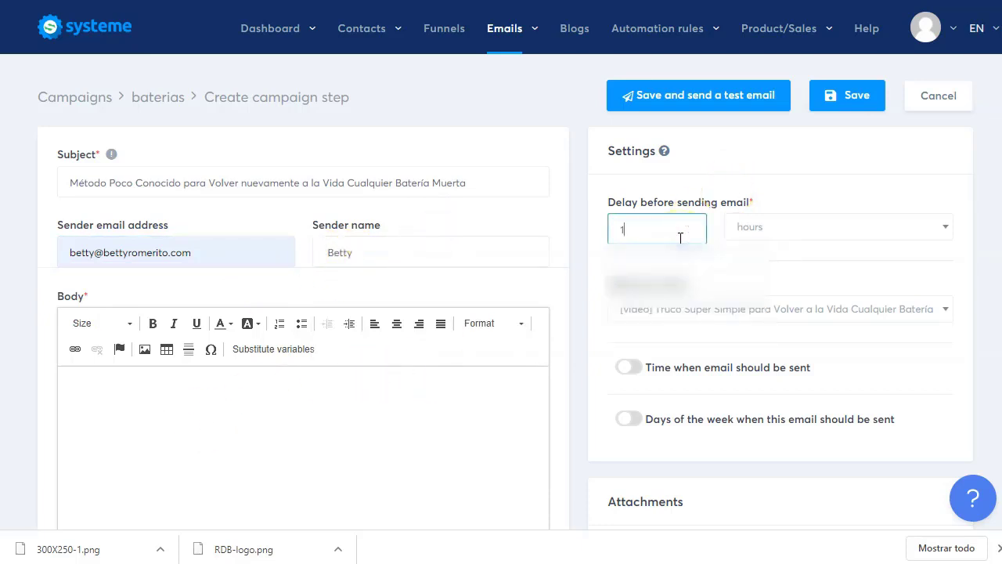
click(787, 239)
click(783, 285)
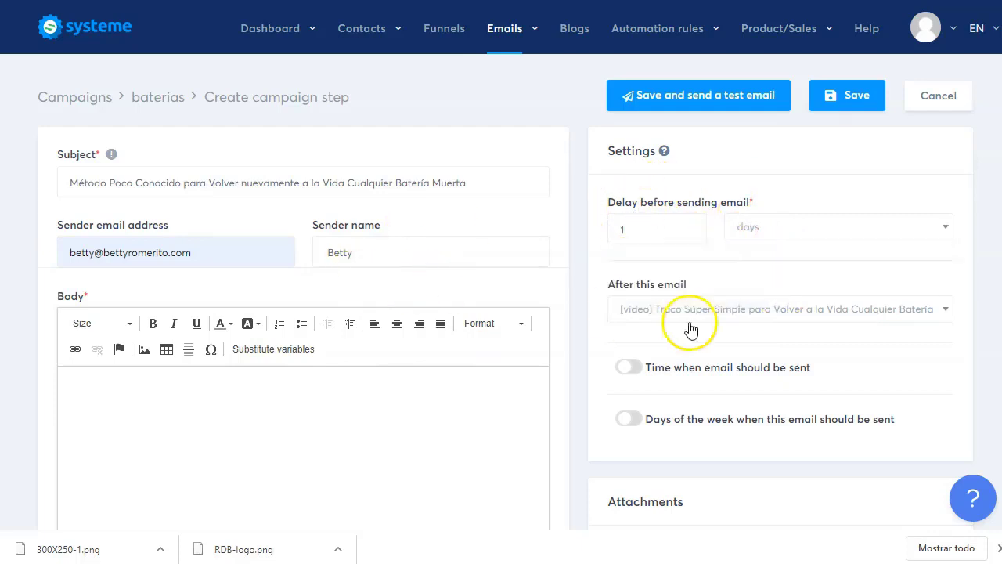
scroll(684, 329, down, 1)
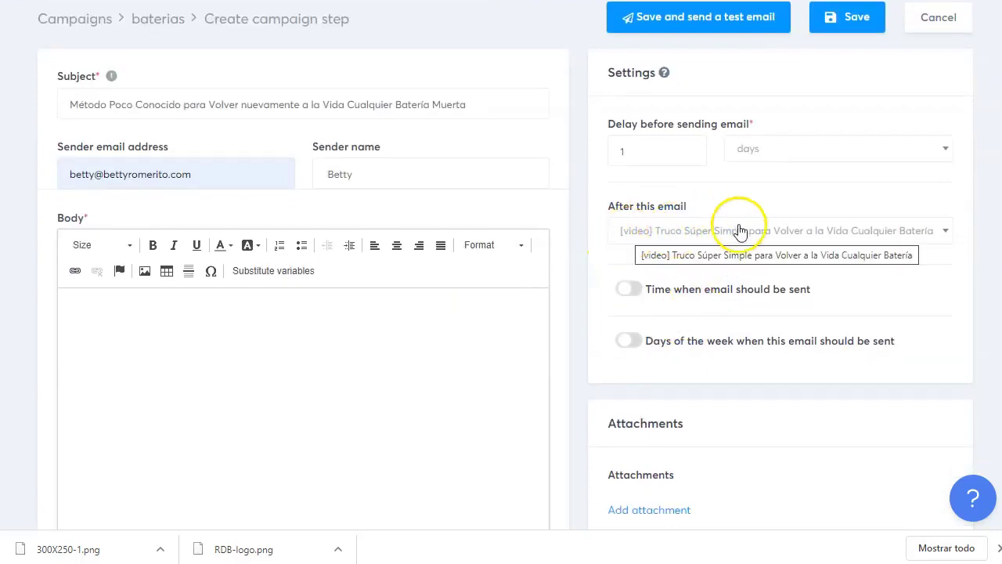
click(696, 235)
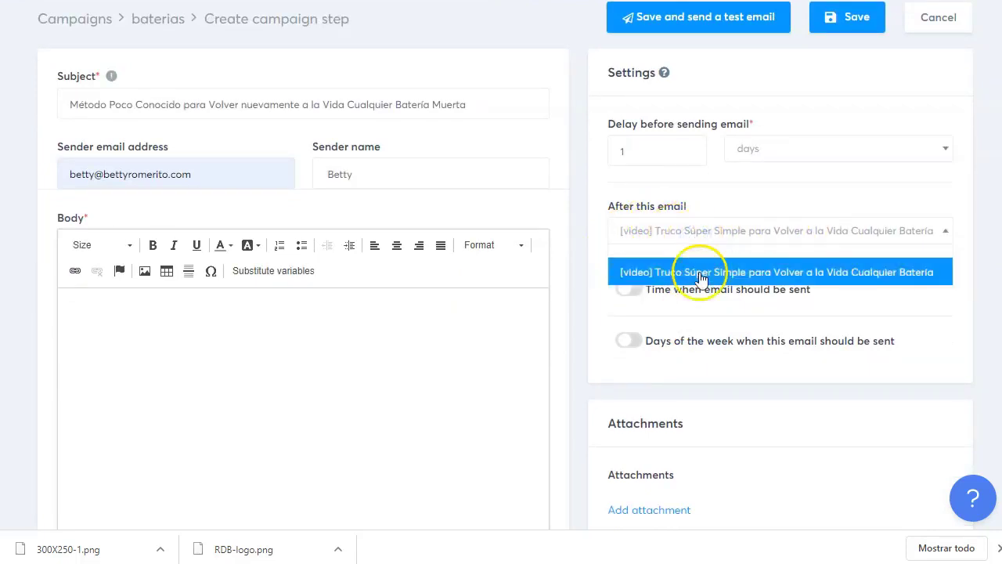
click(700, 271)
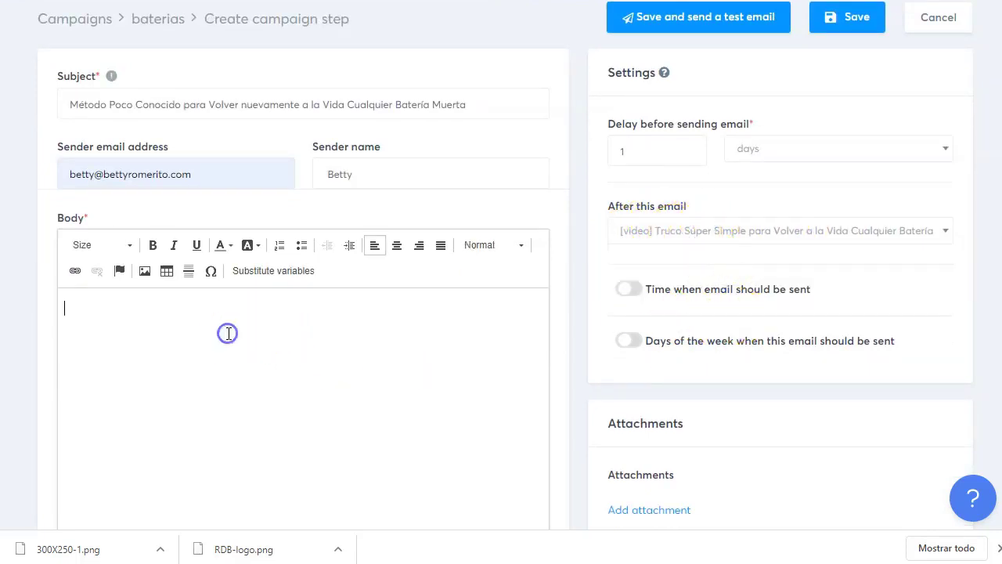
- Locate Correo 2's body in Word and inspect its first link line
key(alt+Tab)
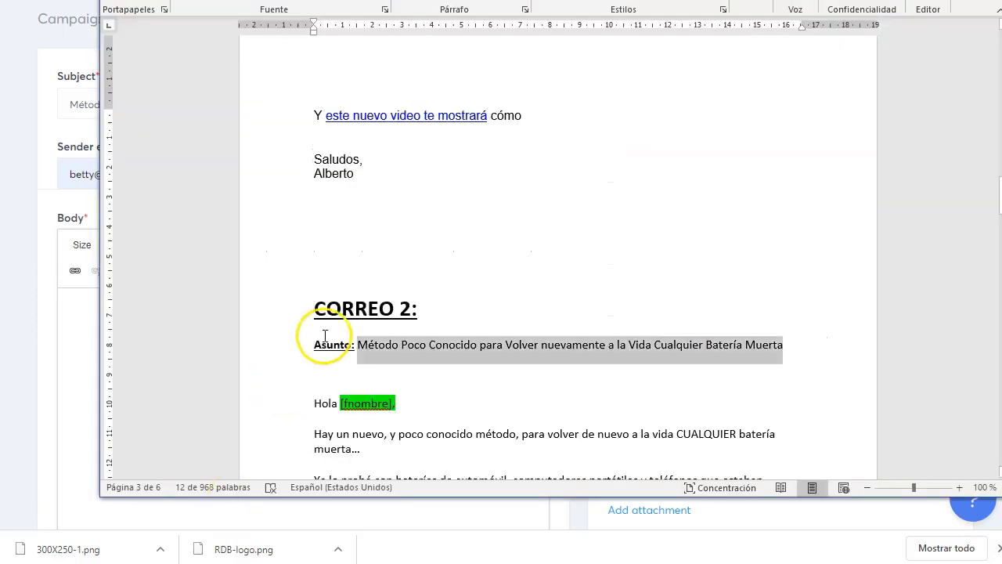
scroll(328, 336, down, 3)
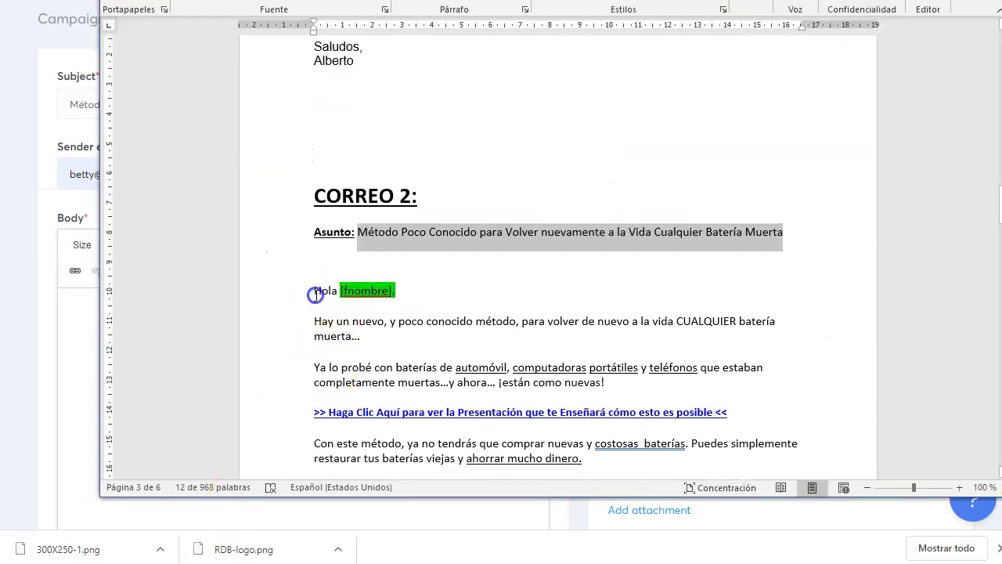
drag(315, 294, 540, 413)
click(539, 413)
scroll(470, 392, down, 2)
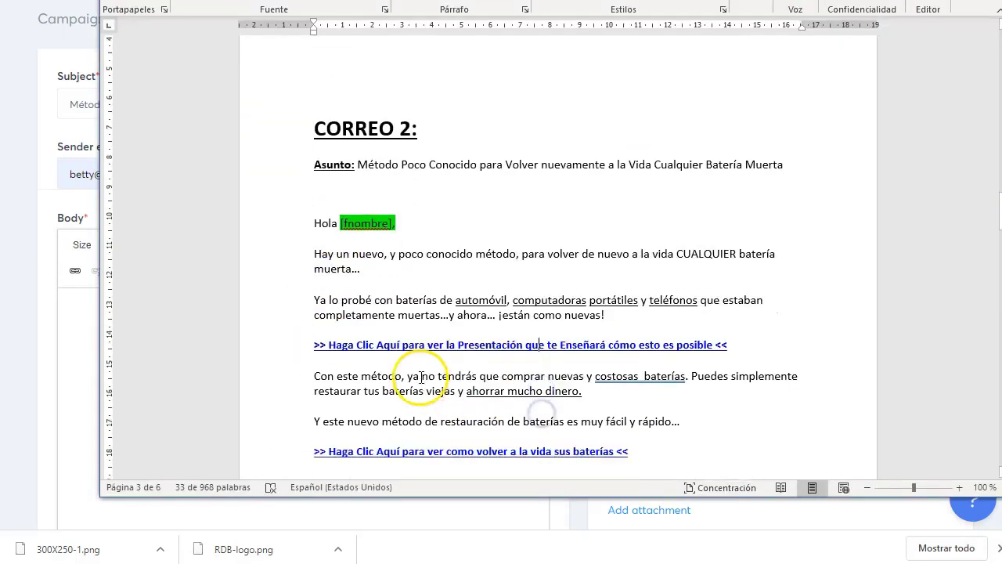
drag(728, 335, 321, 342)
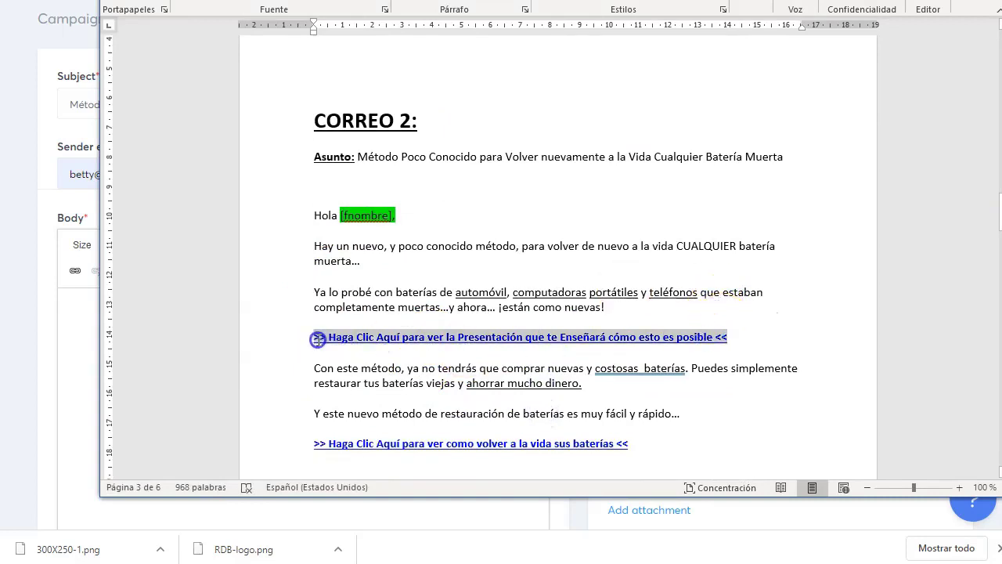
click(598, 343)
right_click(597, 345)
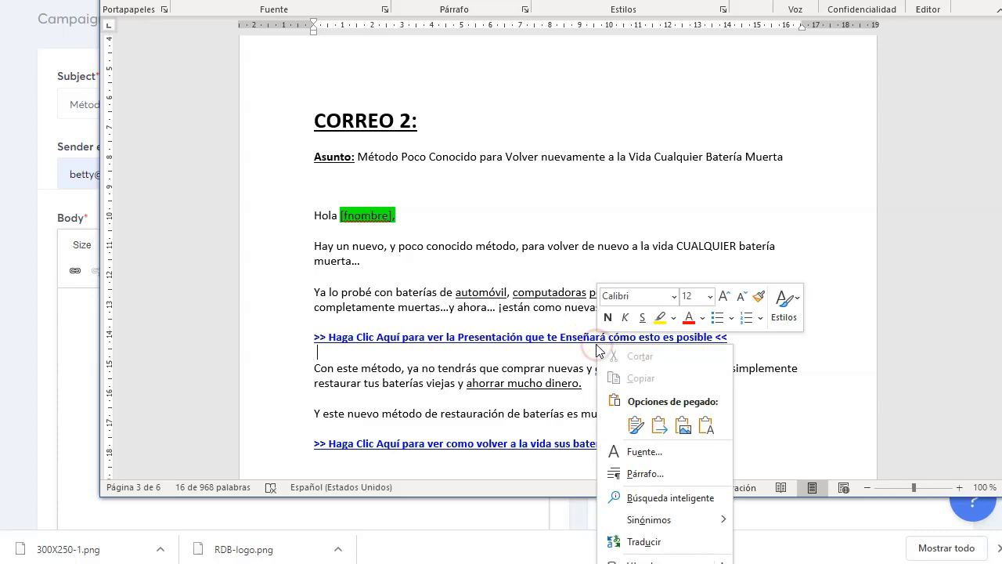
click(428, 403)
- Paste Correo 2's text from 'Hola' through 'ENLACE AFIL' into the systeme.io Body
drag(314, 218, 393, 416)
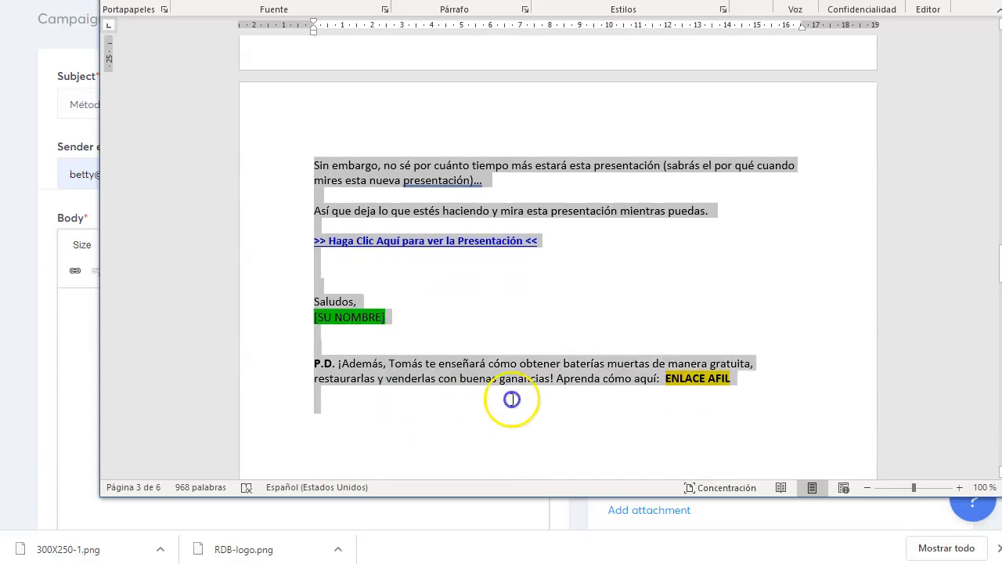
drag(511, 400, 756, 391)
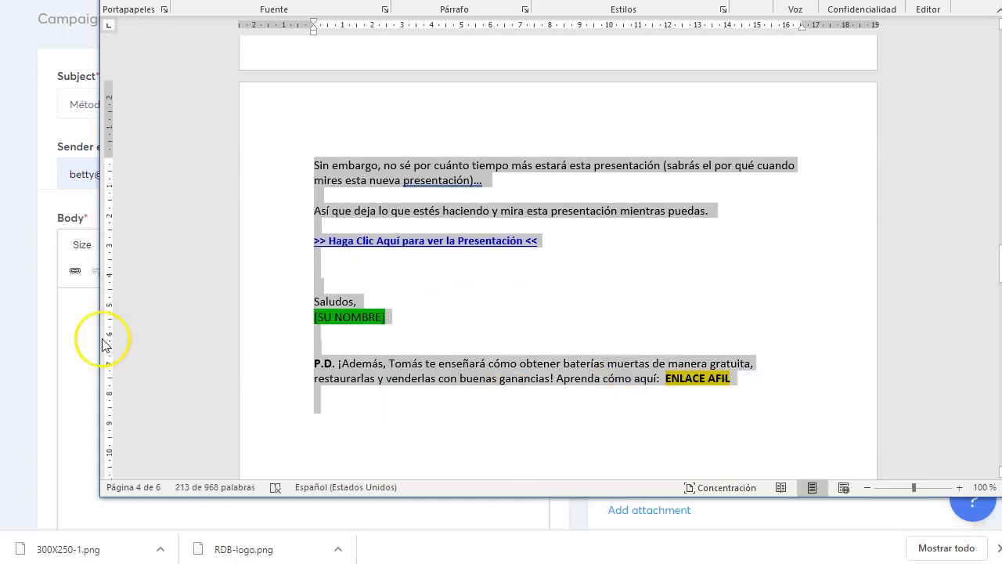
click(85, 312)
key(ctrl+v)
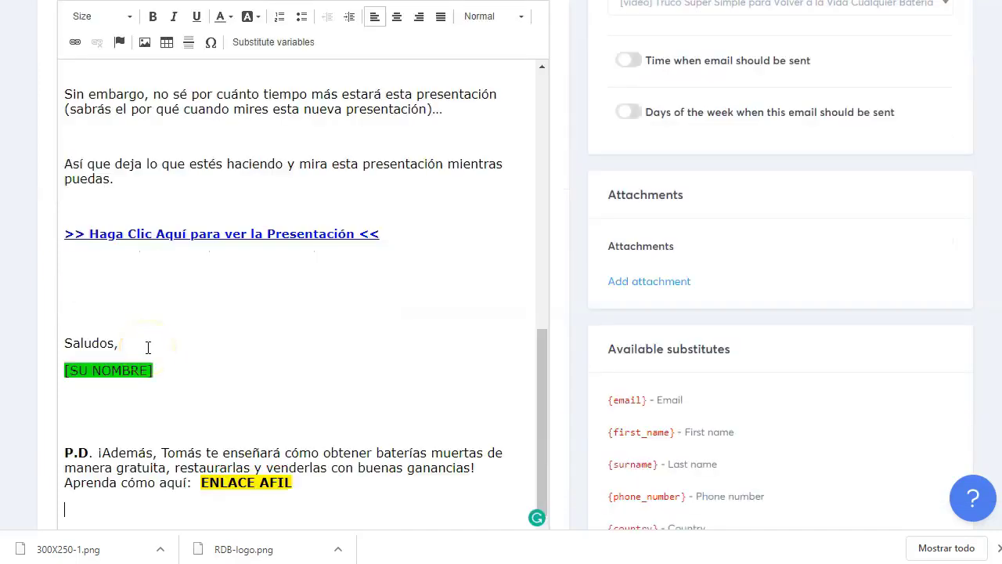
- Replace [nombre] in the 'Hola [nombre],' greeting with the {first_name} substitute and save the email
scroll(315, 352, up, 3)
scroll(419, 346, up, 5)
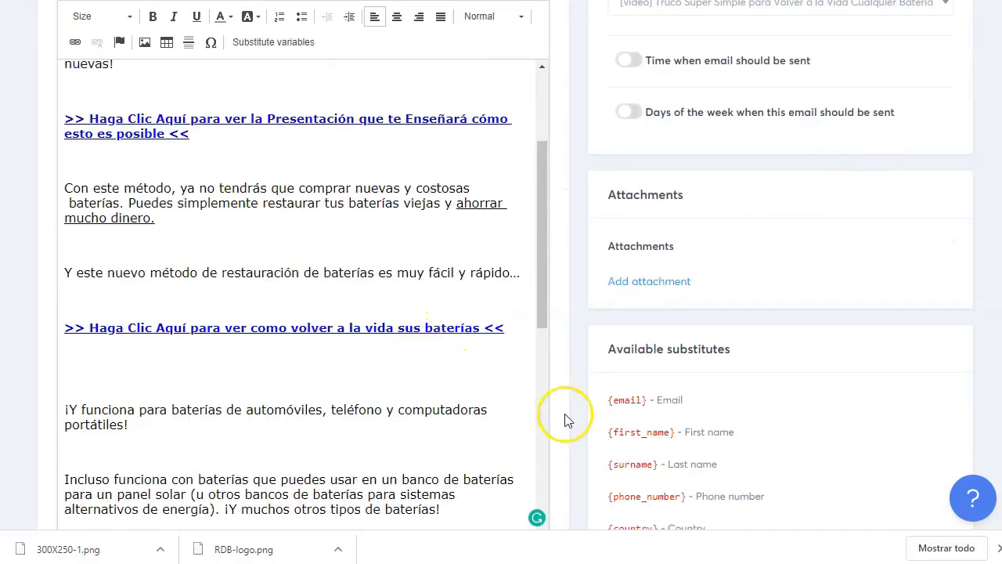
drag(674, 431, 585, 436)
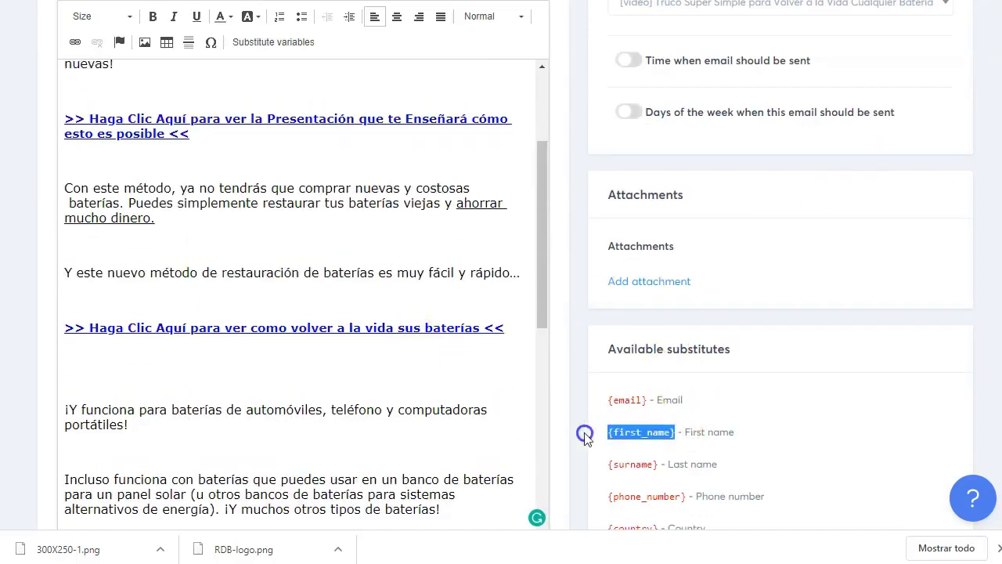
right_click(615, 432)
click(638, 441)
scroll(148, 217, up, 3)
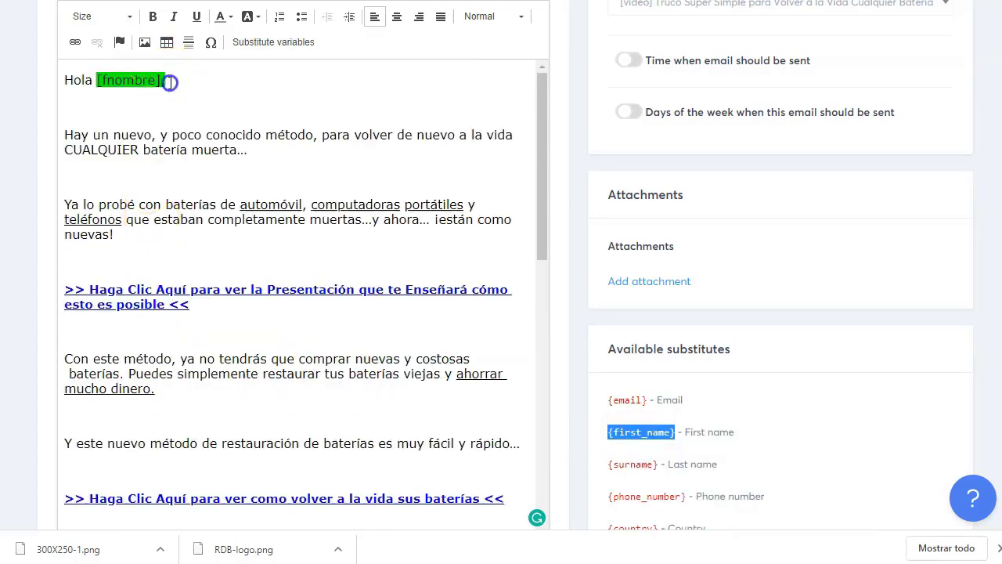
drag(170, 82, 113, 81)
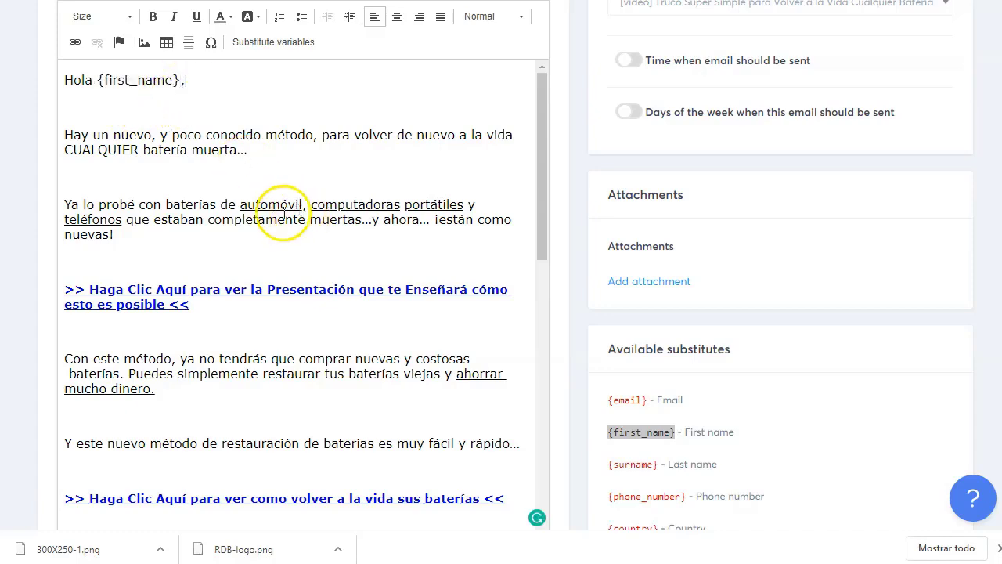
scroll(283, 212, down, 9)
scroll(756, 242, up, 4)
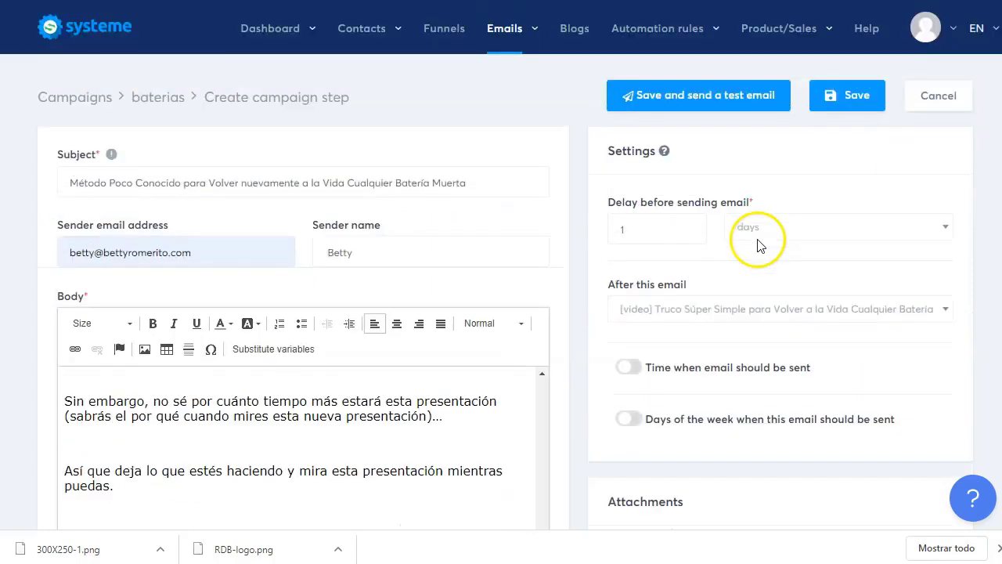
click(849, 98)
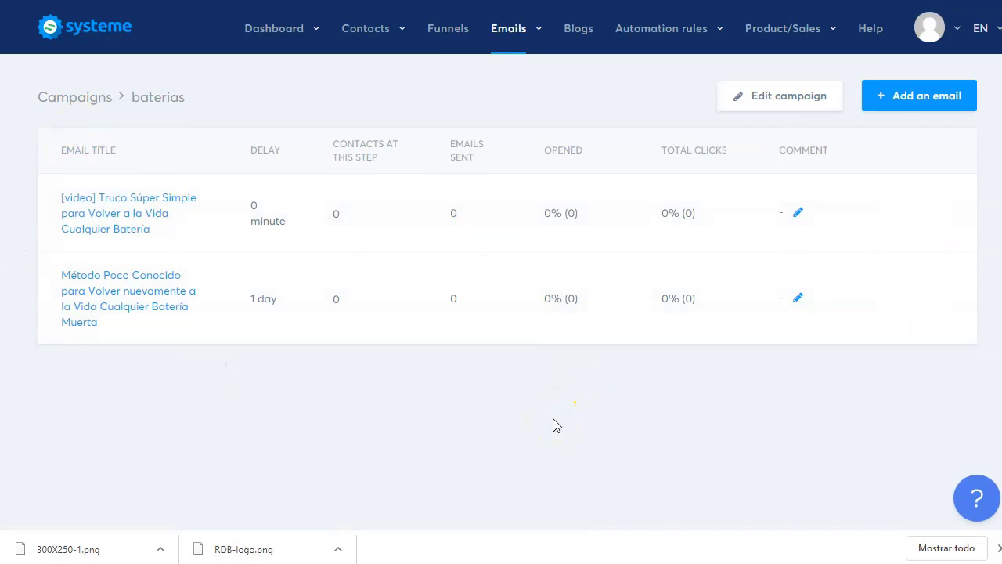
- Open the Baterias funnel from the Funnels list and show its Squeeze page automation rules
click(448, 31)
scroll(293, 287, down, 3)
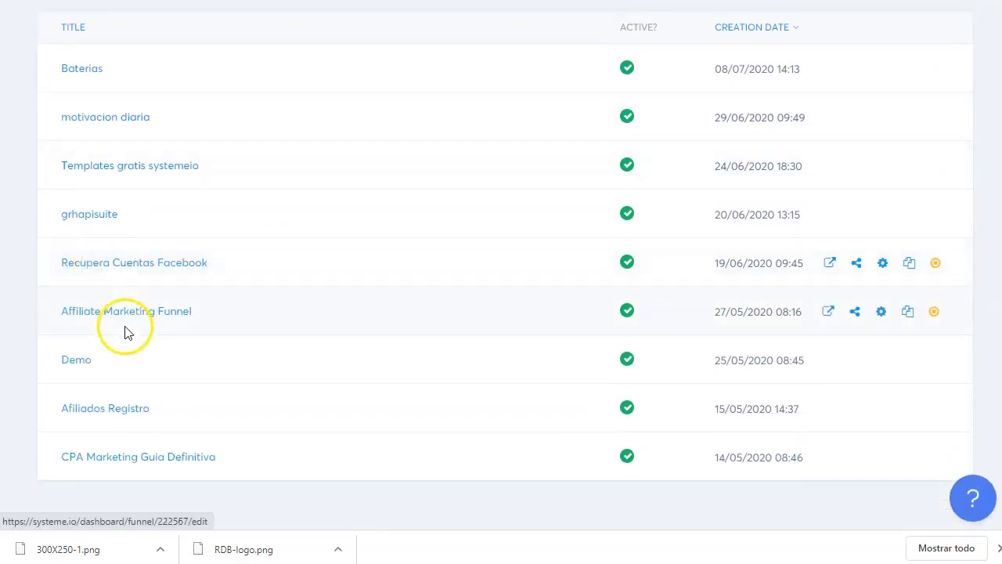
scroll(247, 398, up, 3)
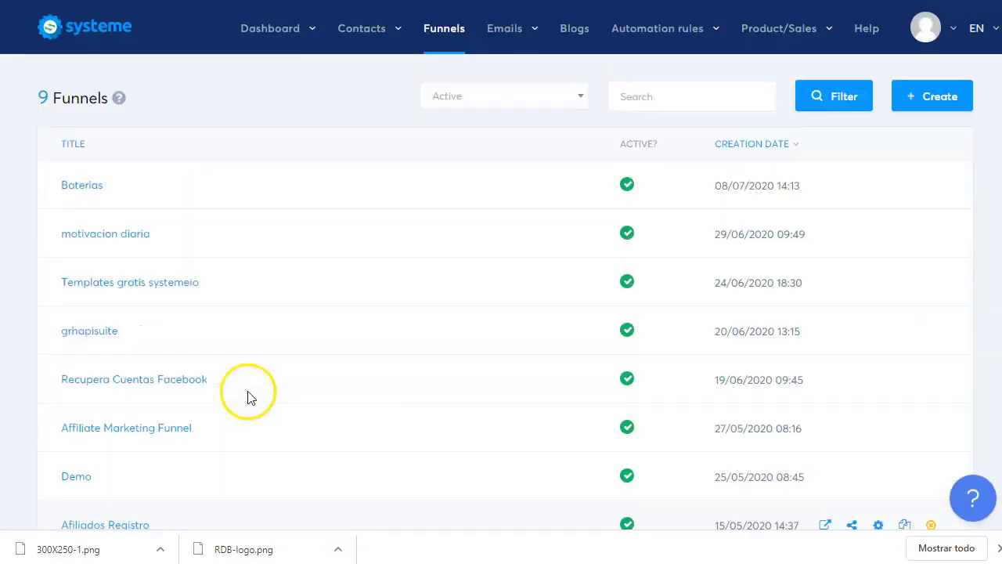
click(86, 188)
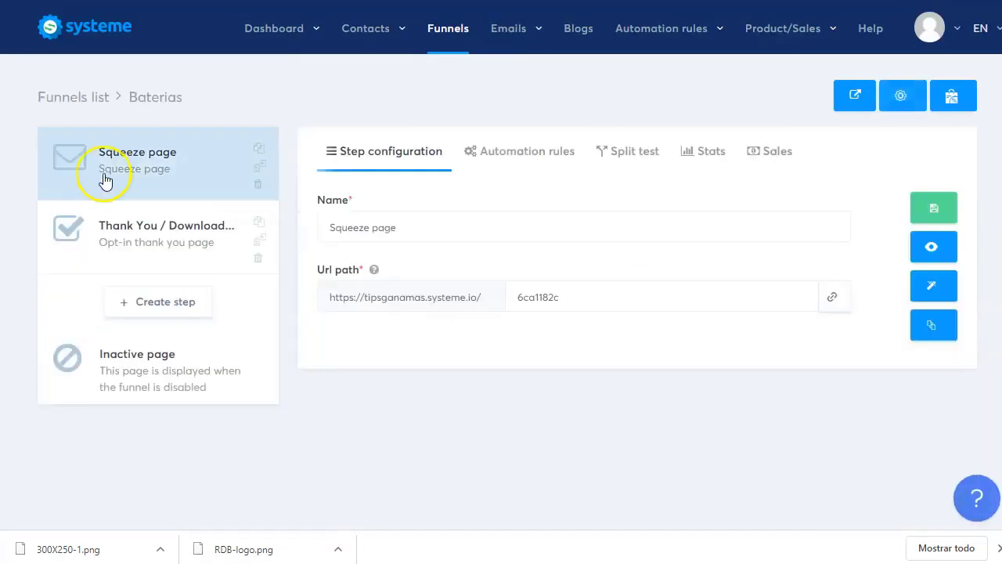
click(536, 159)
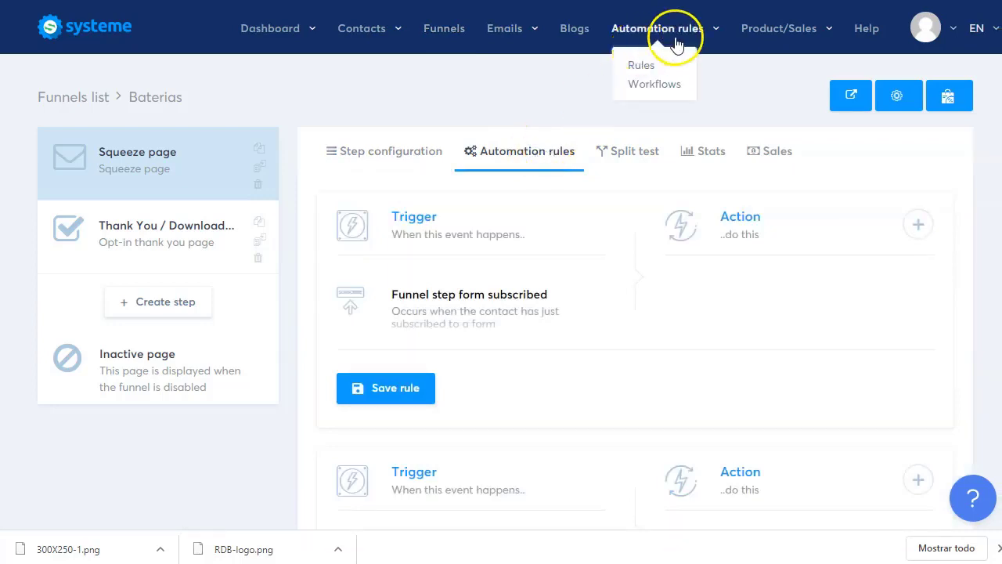
- Add a 'baterias' tag under Contacts > Tags, then go back to Funnels
mouse_move(348, 29)
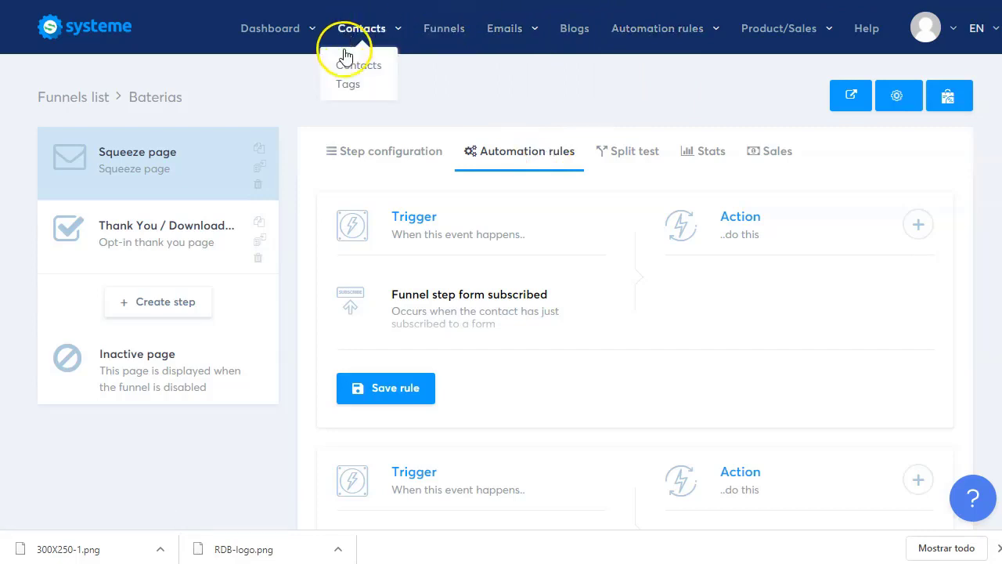
click(349, 86)
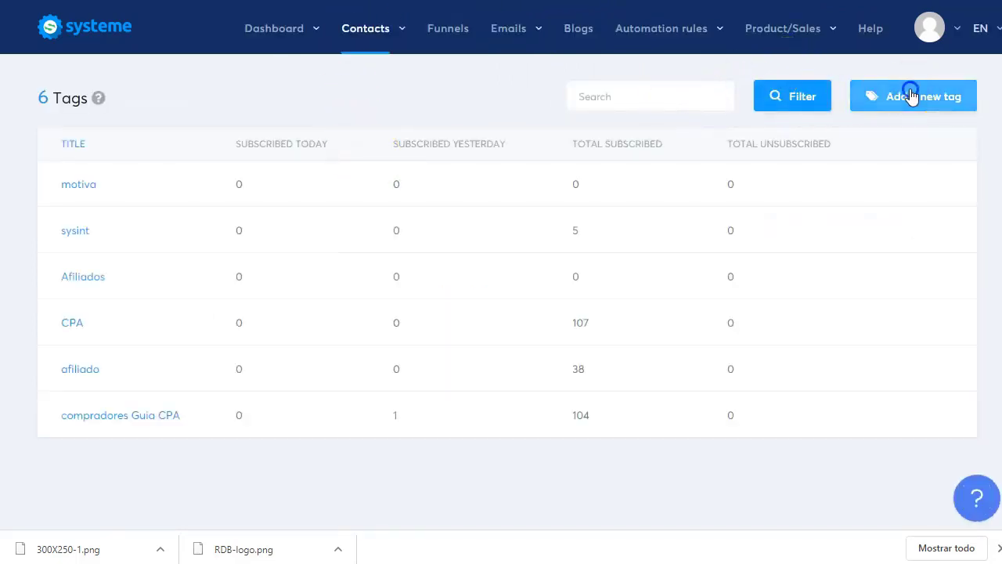
click(908, 96)
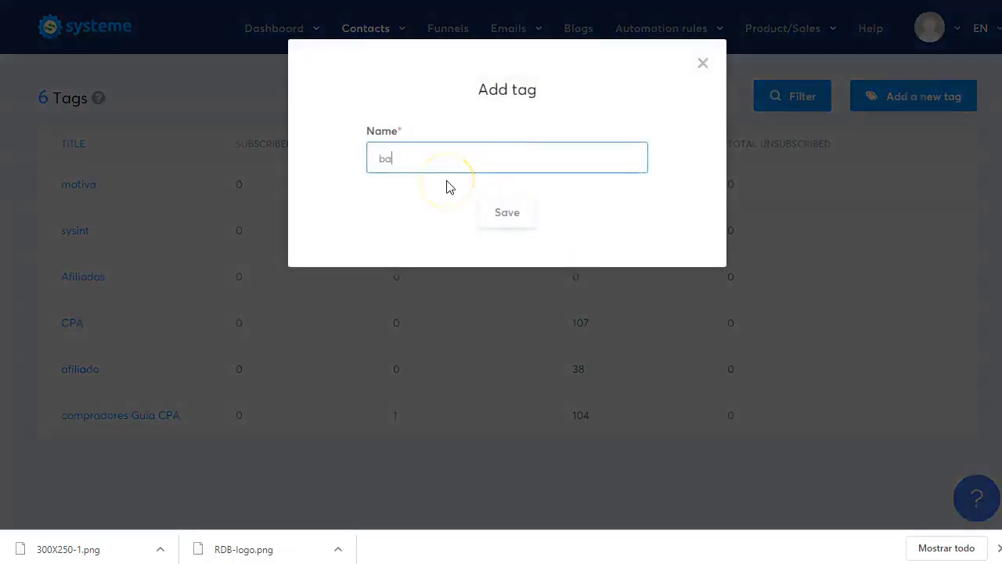
click(505, 213)
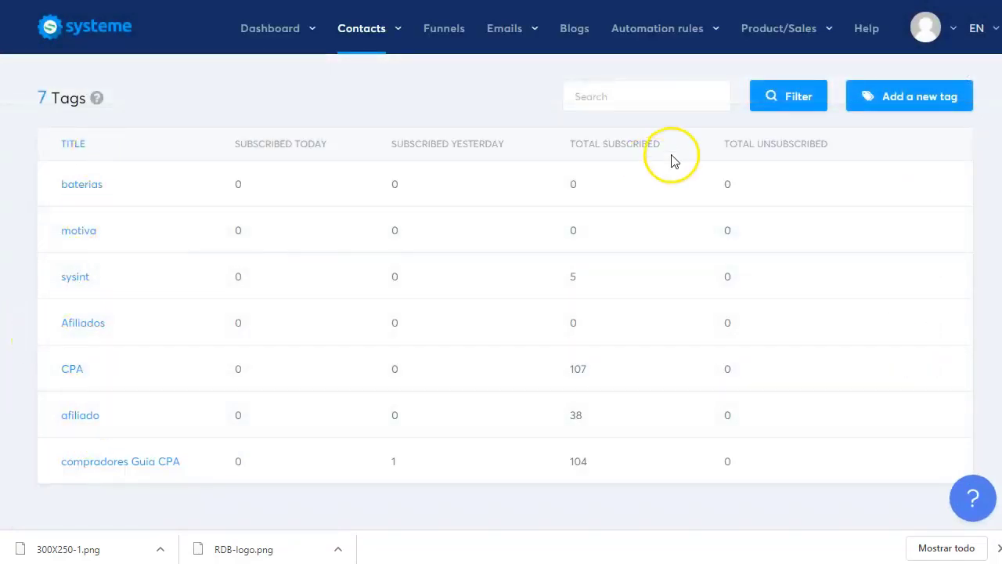
click(443, 31)
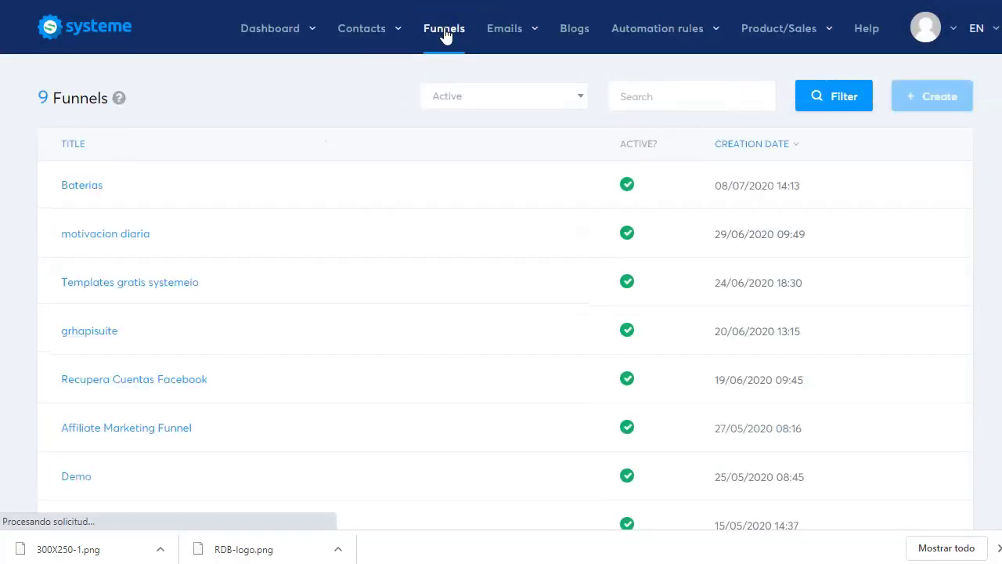
- Add an action to the Squeeze page rule that applies the baterias tag
click(74, 188)
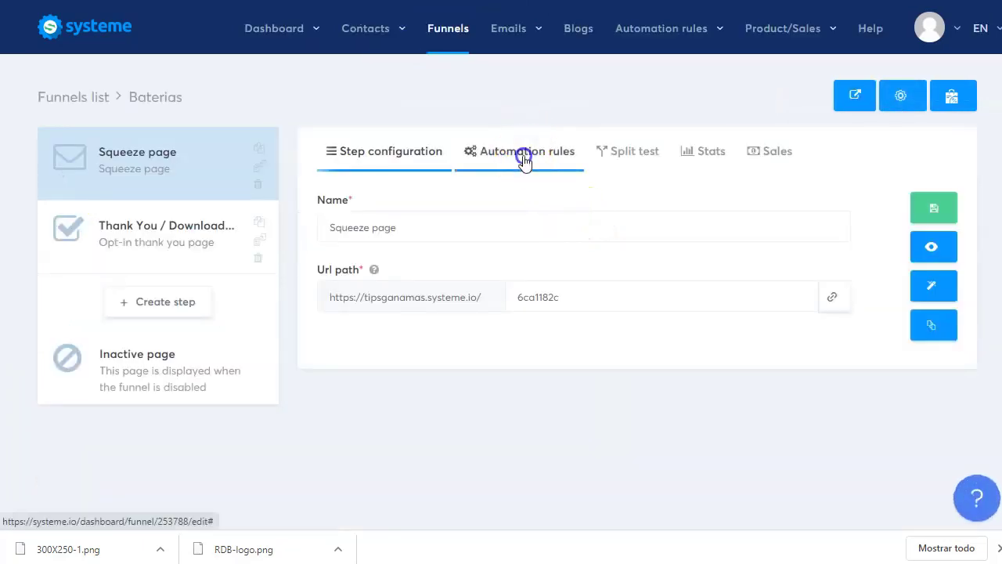
click(524, 156)
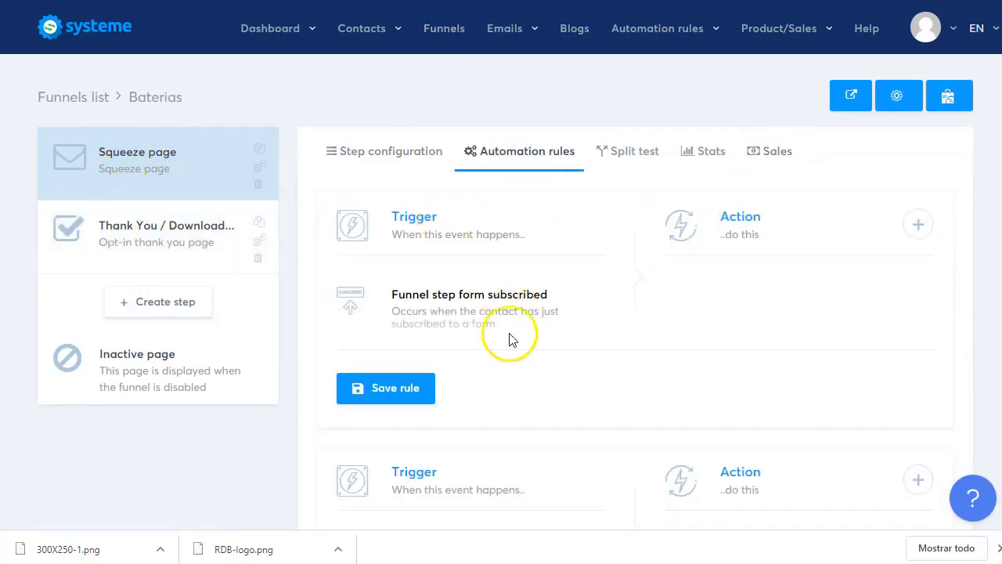
click(917, 225)
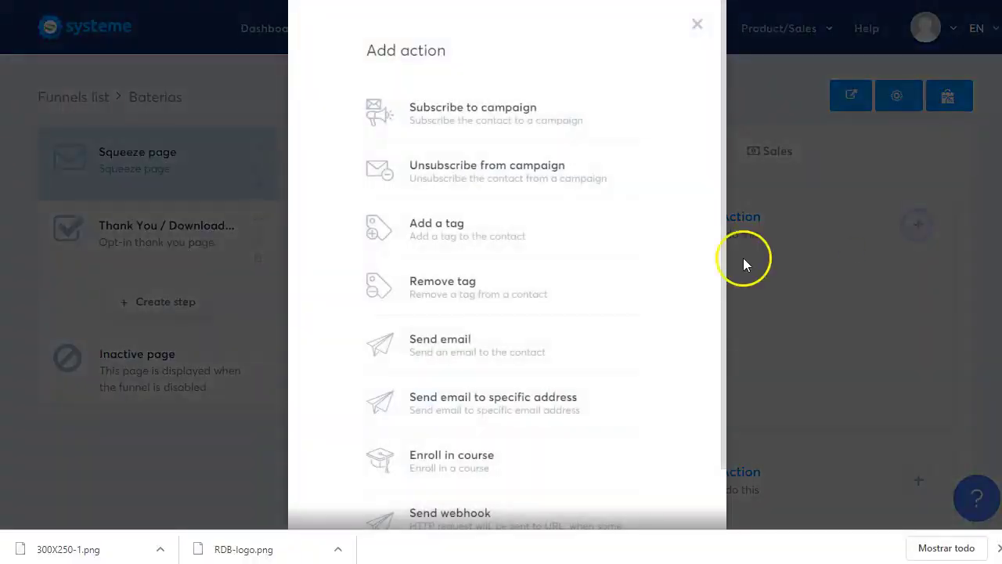
click(452, 221)
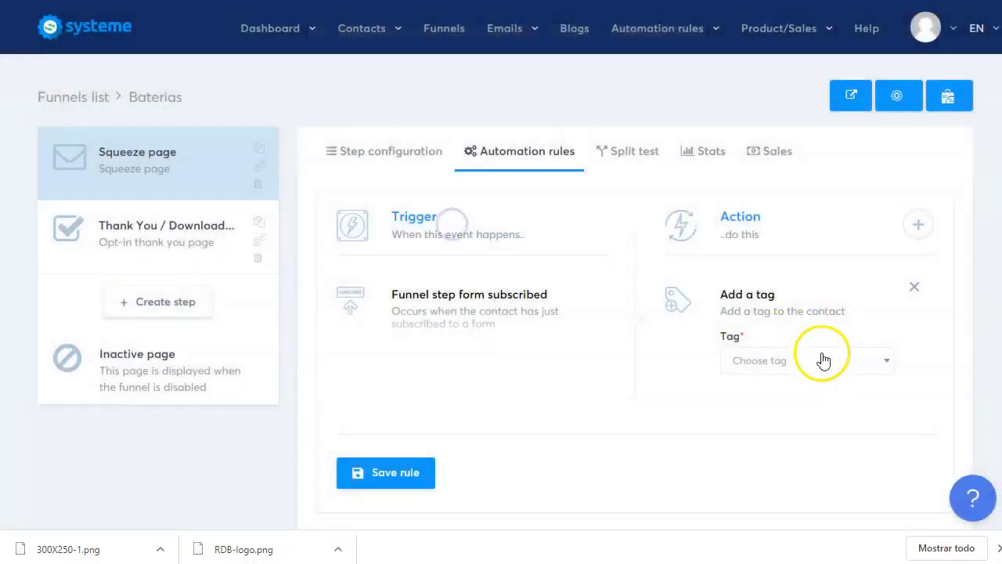
click(823, 362)
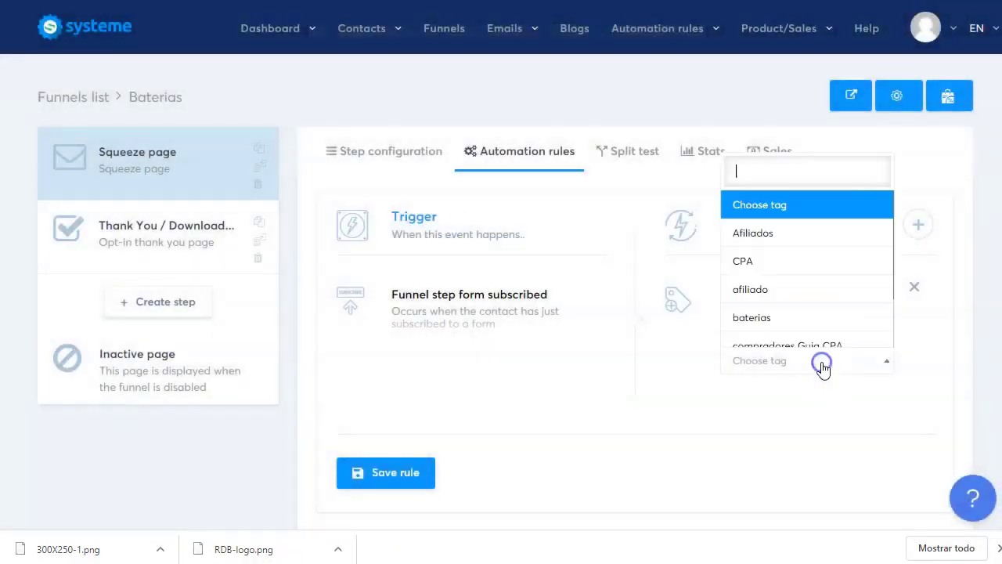
click(781, 323)
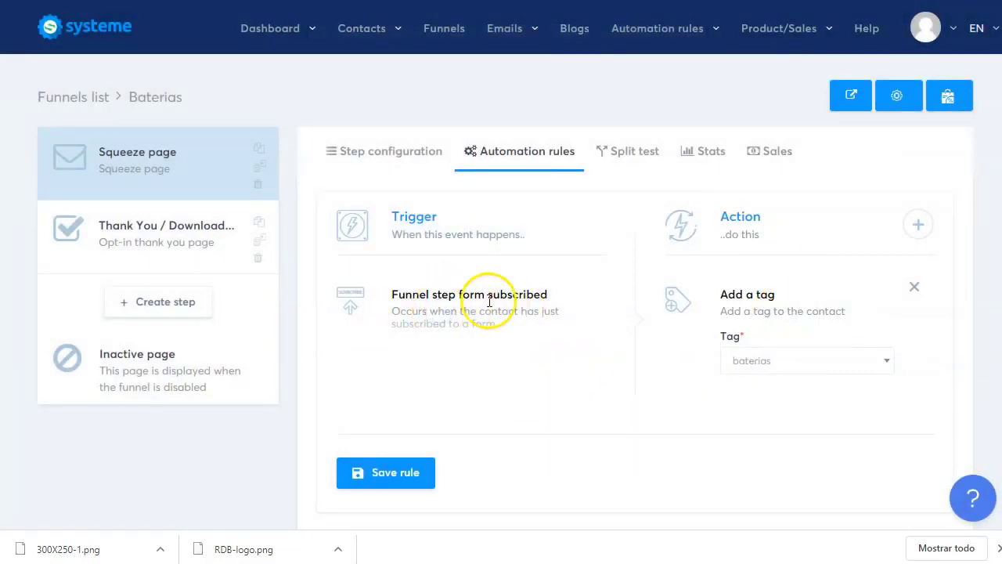
- Add a Subscribe to campaign action for the baterias campaign and save the rule
click(918, 225)
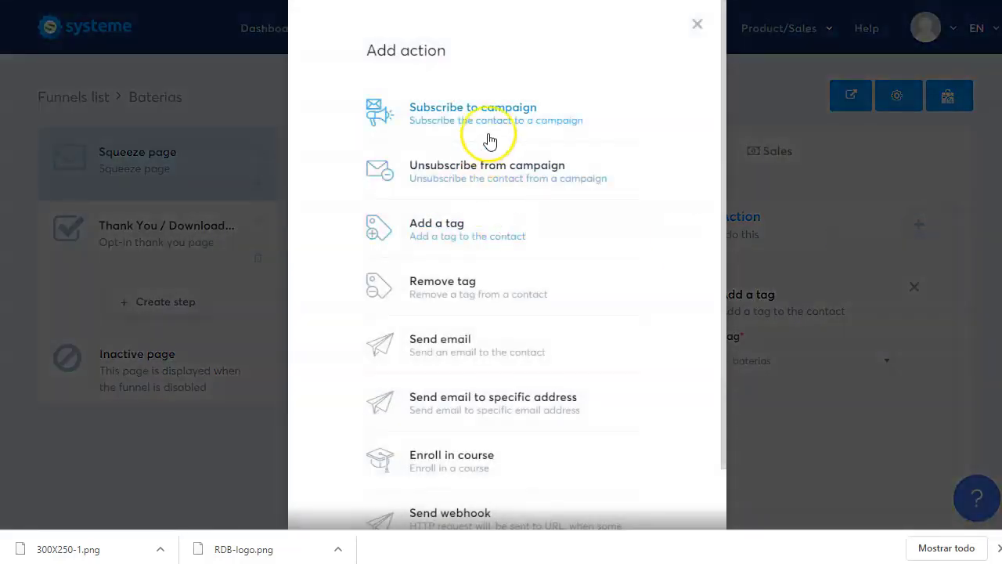
click(446, 116)
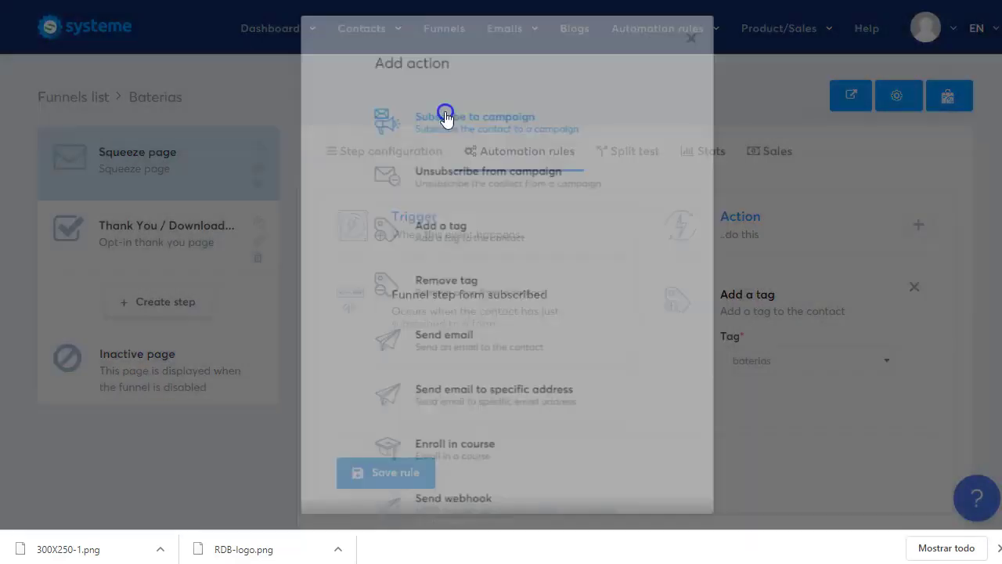
scroll(823, 425, down, 2)
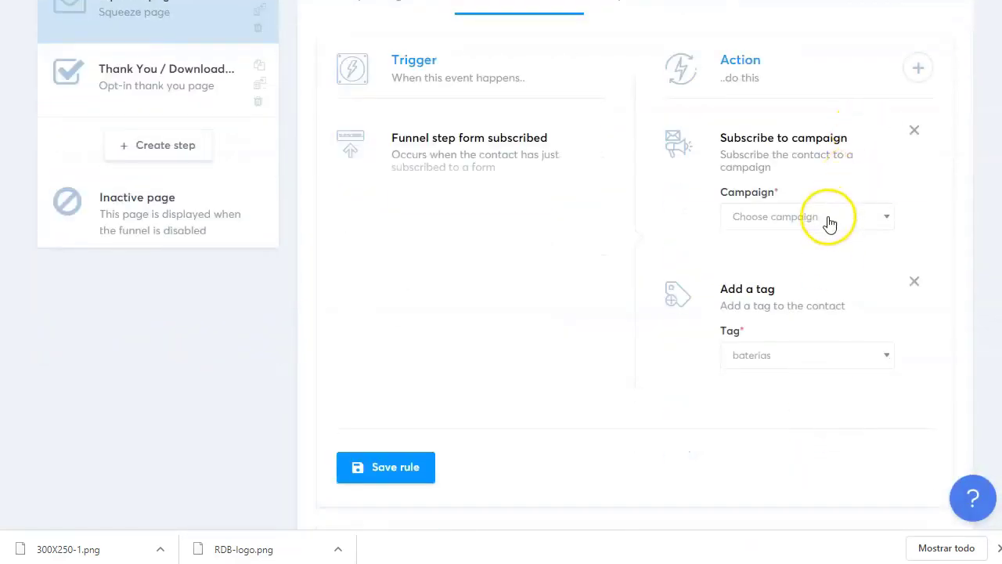
click(829, 221)
click(791, 272)
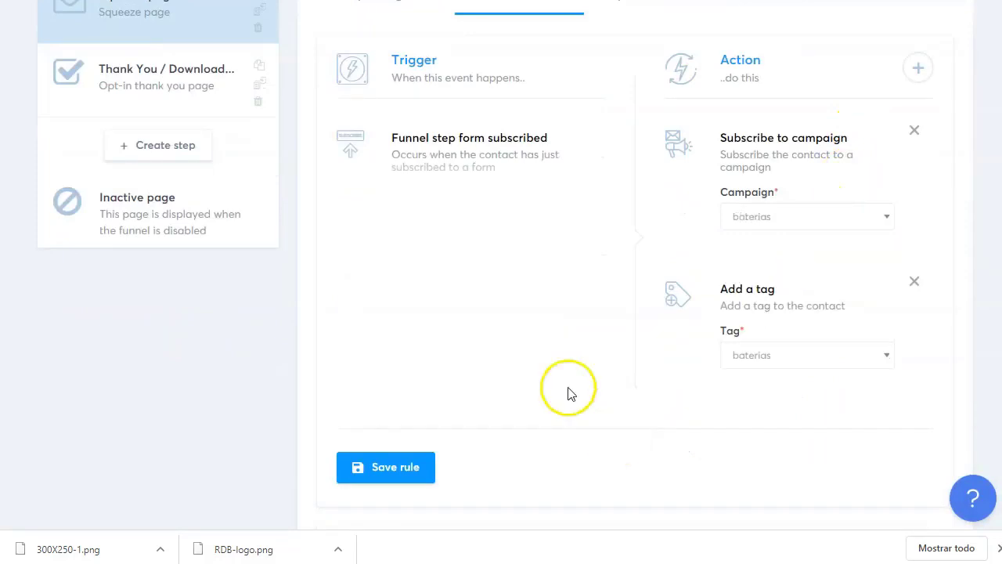
click(394, 467)
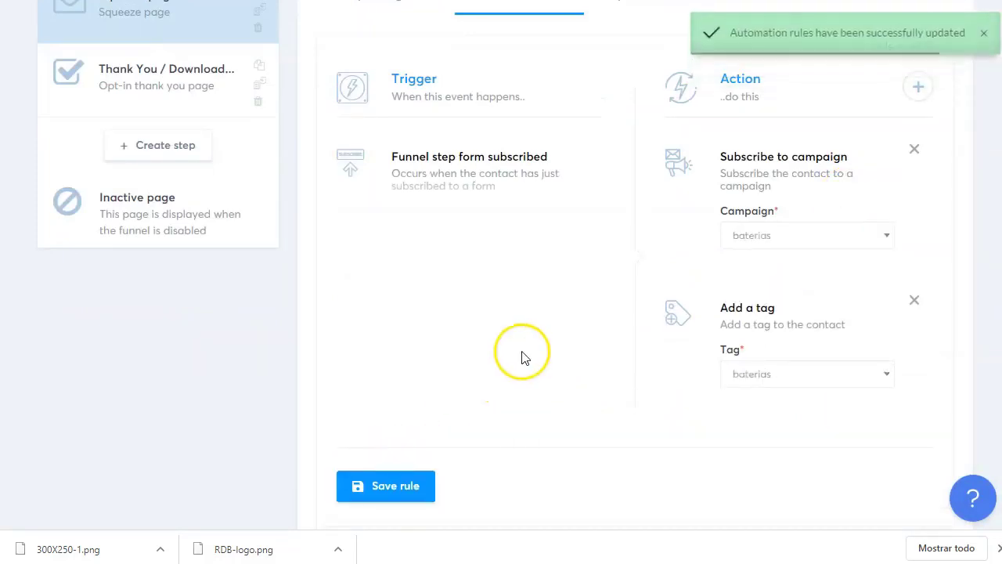
scroll(586, 327, up, 2)
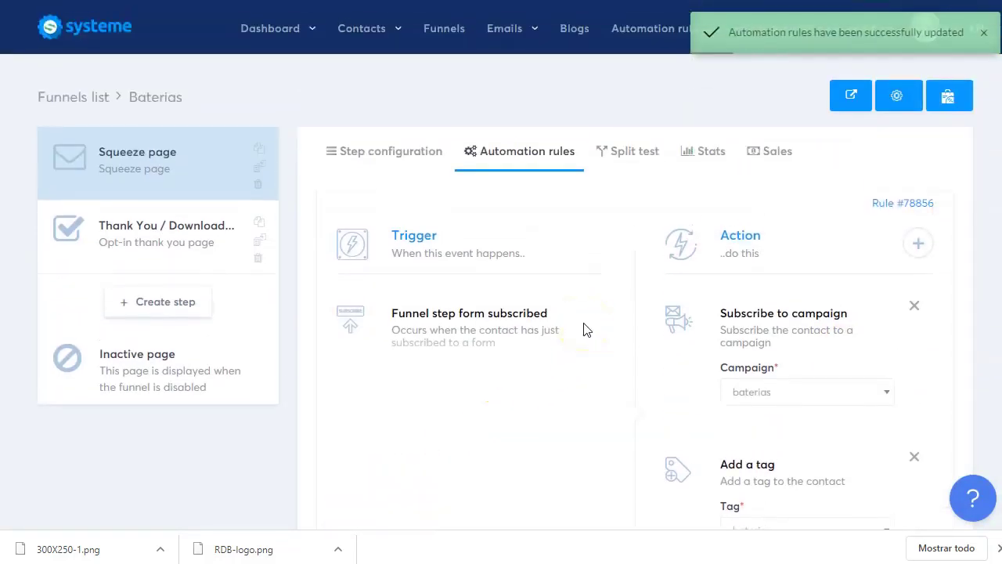
click(150, 168)
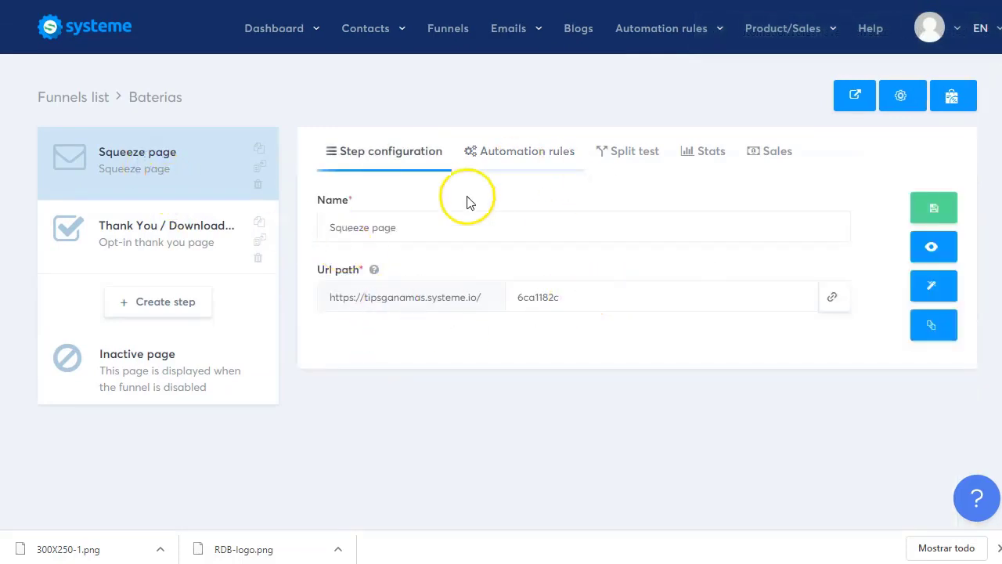
- Copy the squeeze page's Url path link and open a new browser tab
click(833, 299)
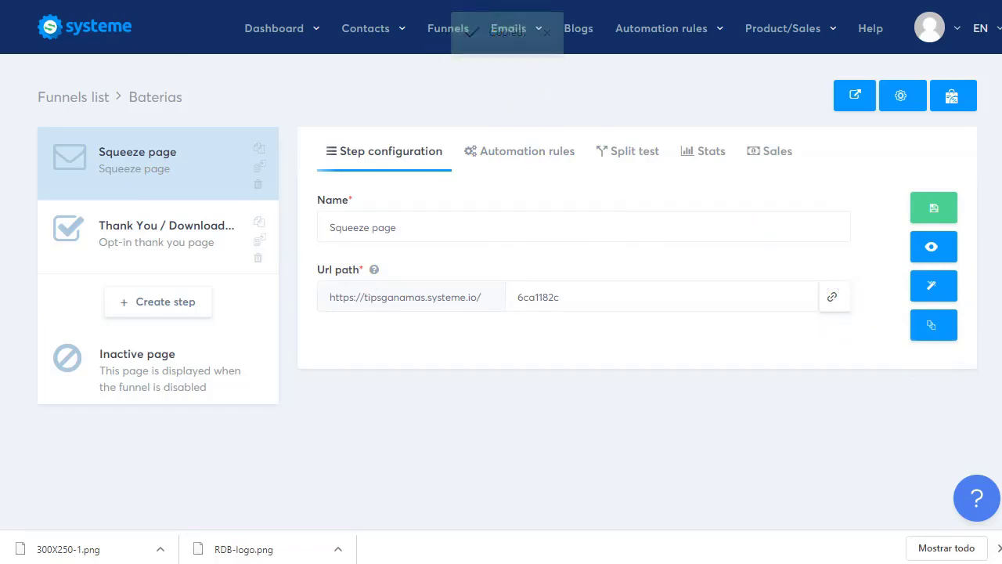
key(ctrl+t)
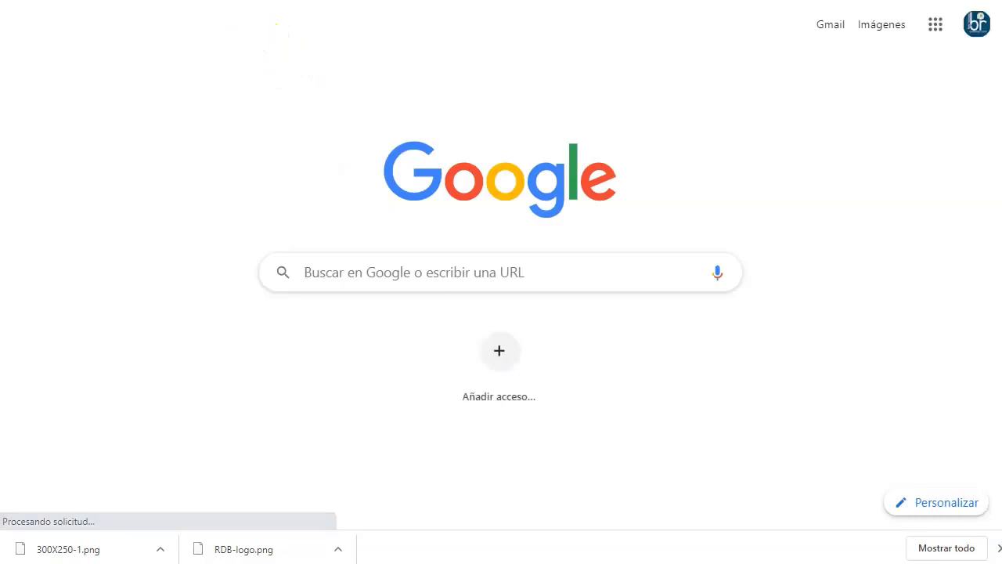
- Load the Baterias squeeze page in the new tab using the copied address
right_click(157, 1)
click(323, 88)
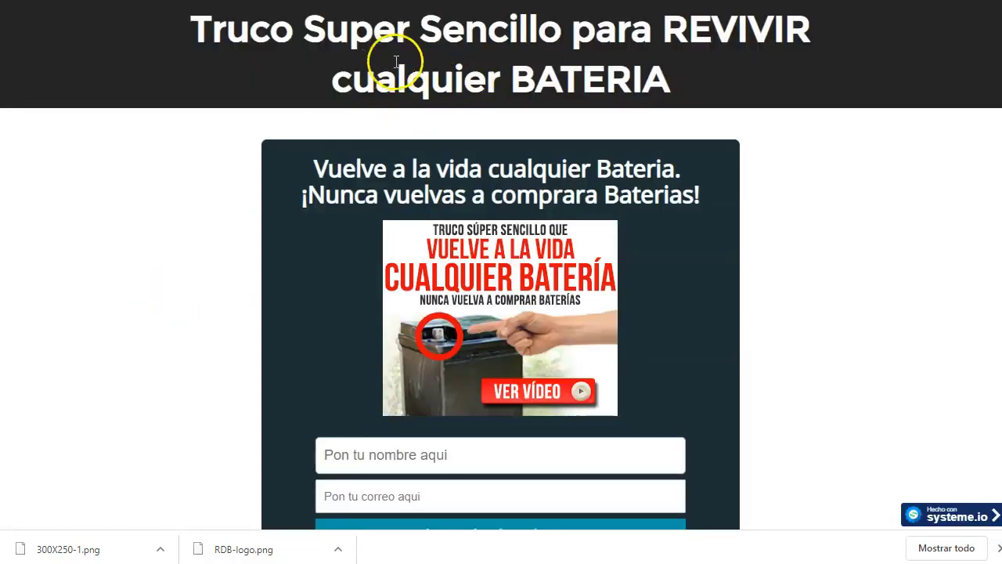
scroll(539, 301, down, 2)
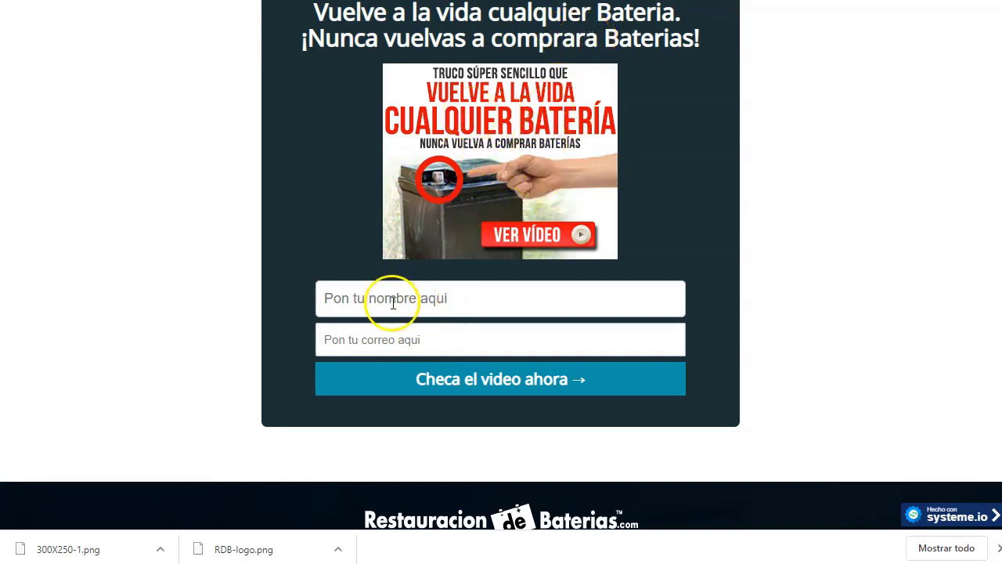
scroll(684, 369, up, 2)
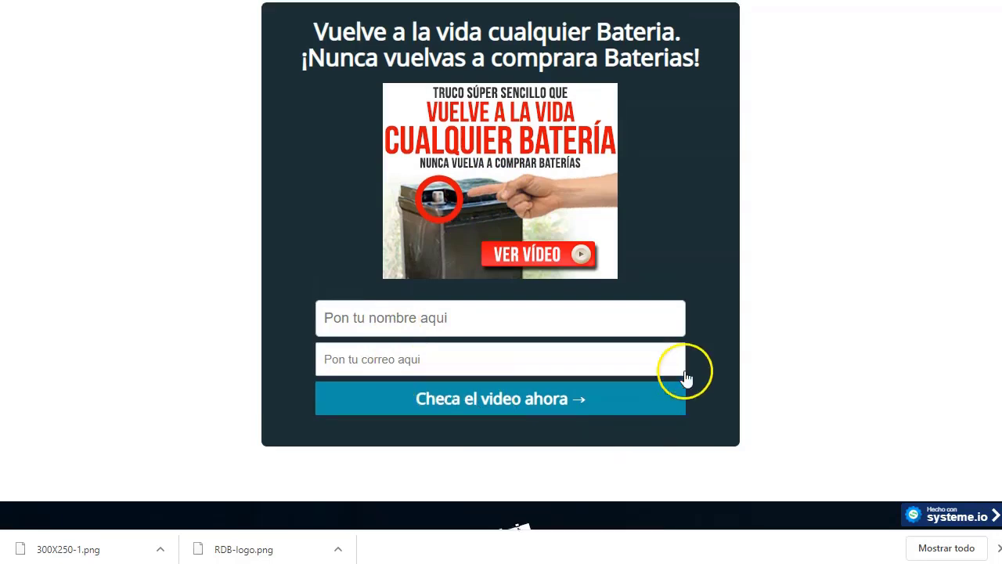
scroll(368, 227, down, 3)
- Fill the opt-in form with a test name and e-mail and submit it
click(429, 241)
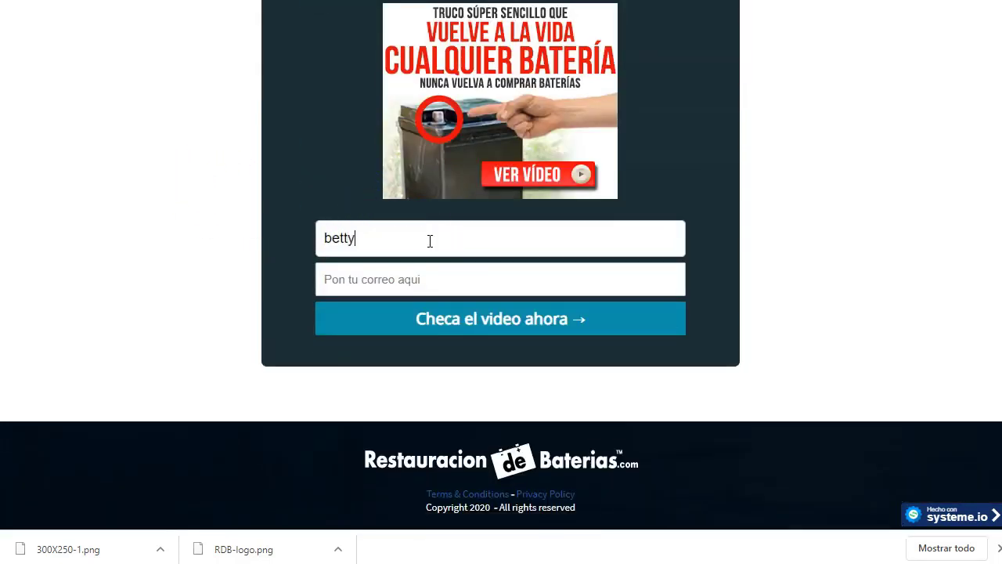
click(399, 255)
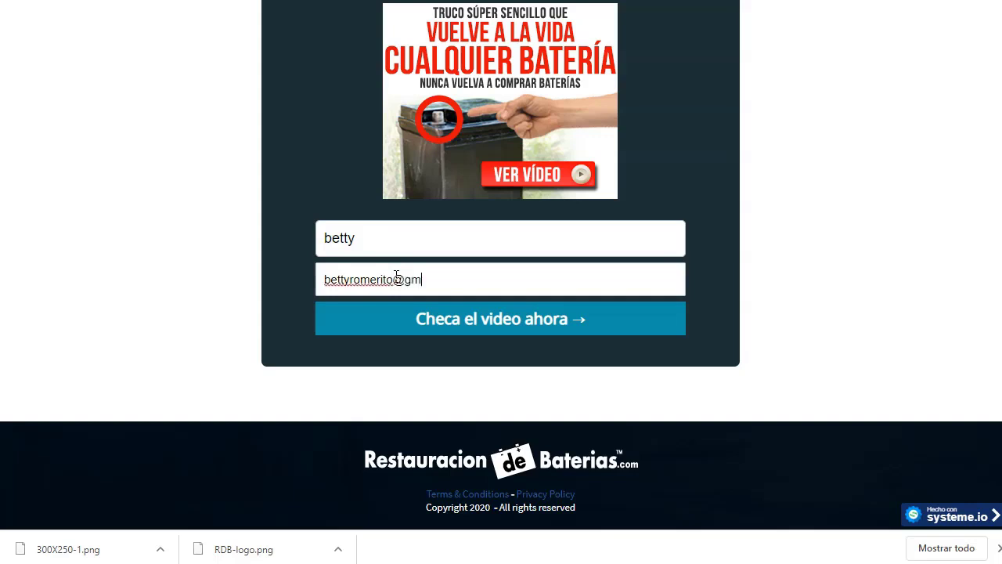
click(470, 327)
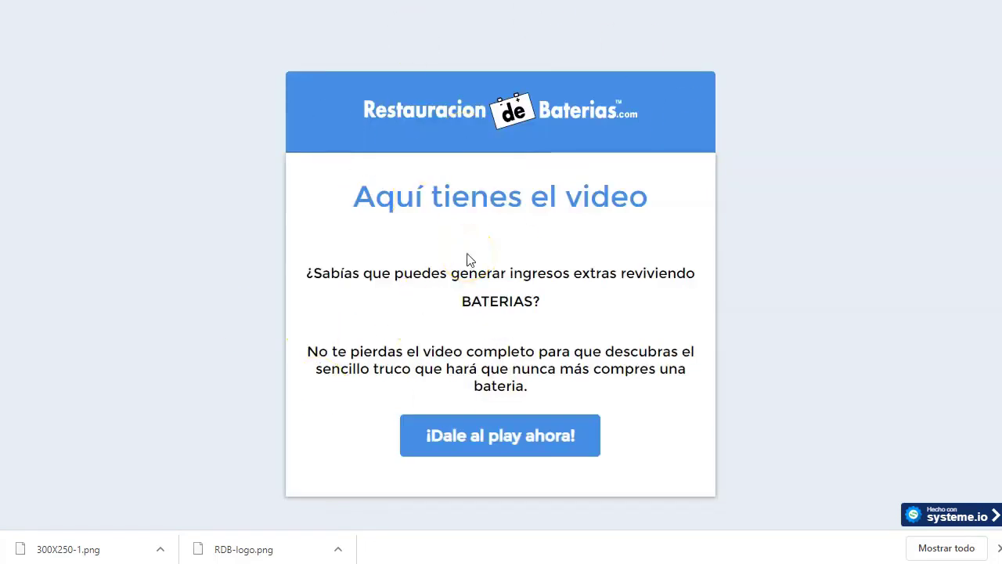
- Follow the '¡Dale al play ahora!' link to the ClickBank battery restoration sales video
click(521, 444)
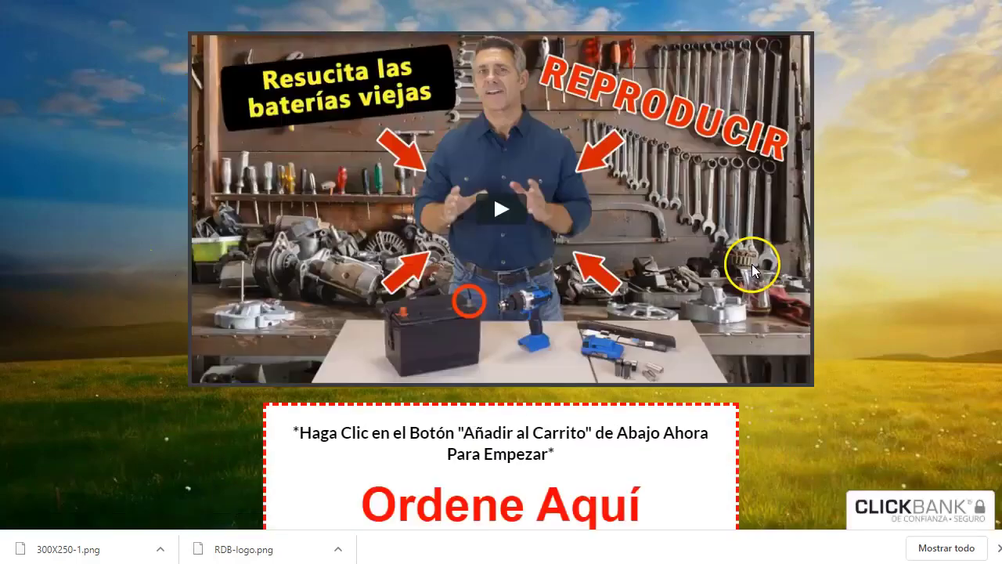
scroll(366, 258, down, 2)
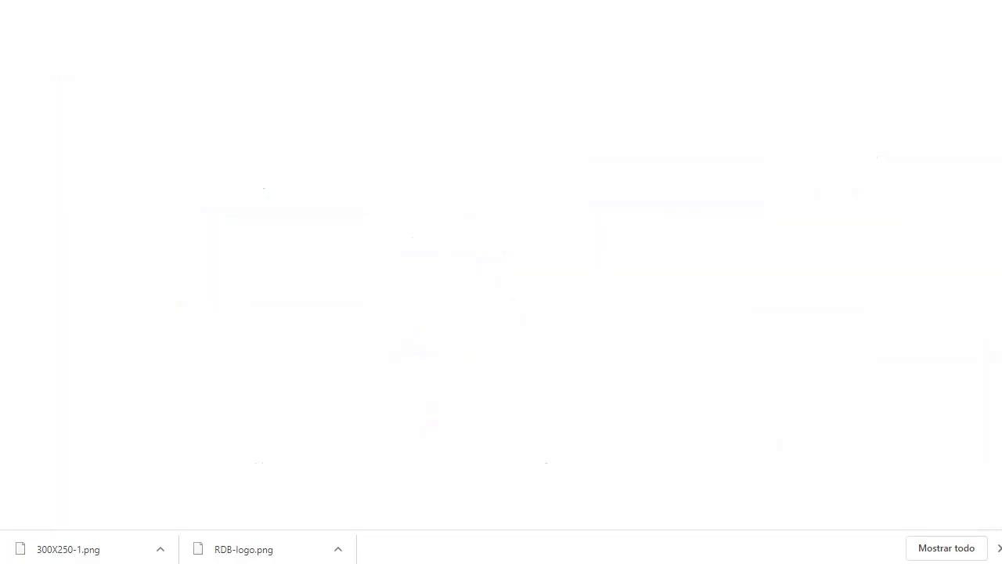
- Go to Facebook and search for 'ahorro de energia'
text(fac)
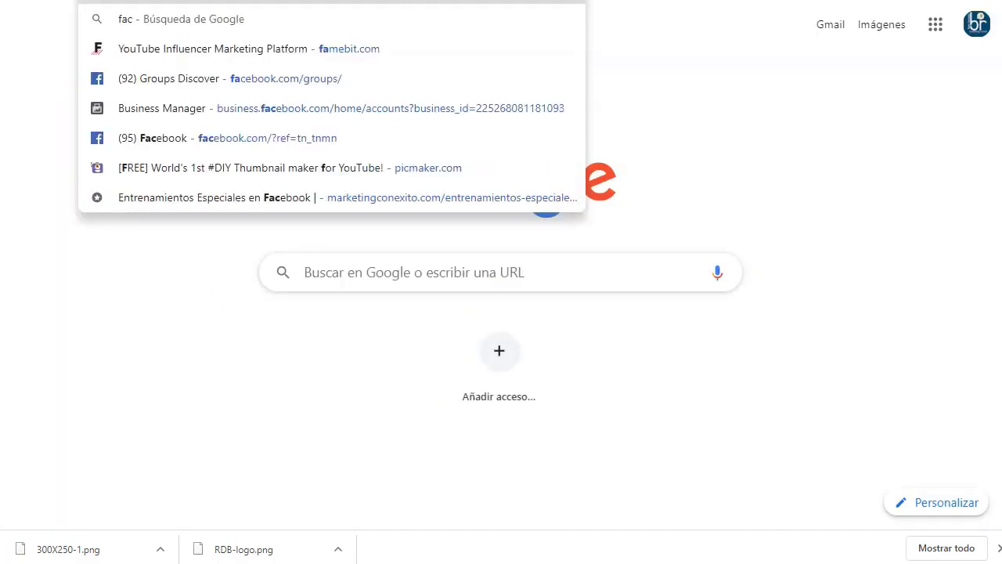
key(Return)
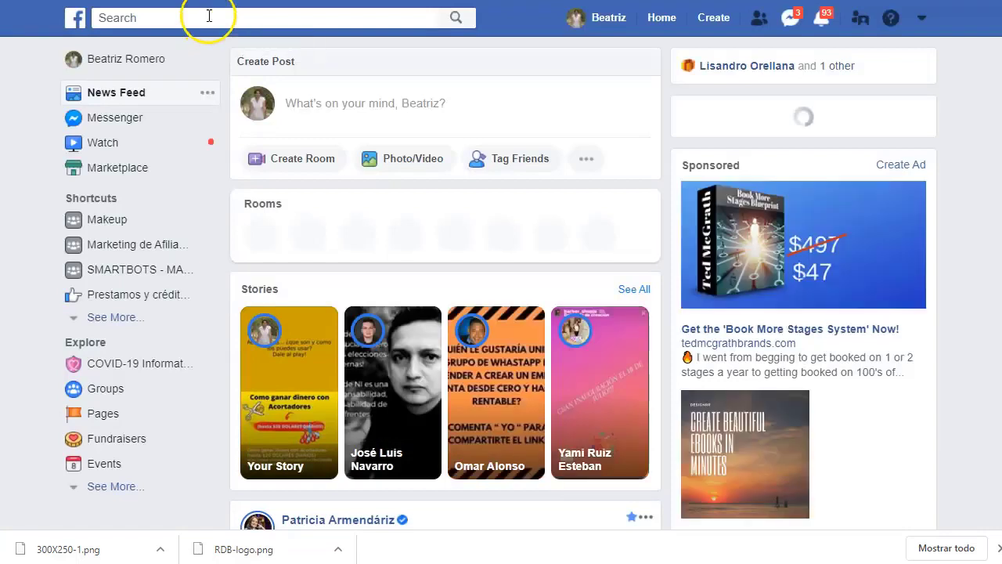
click(207, 17)
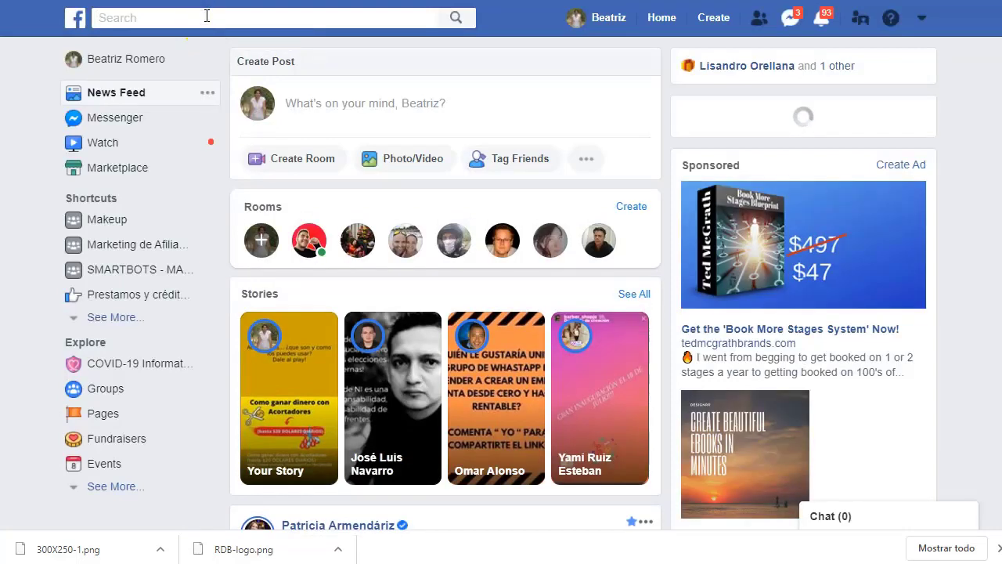
text(enegias v)
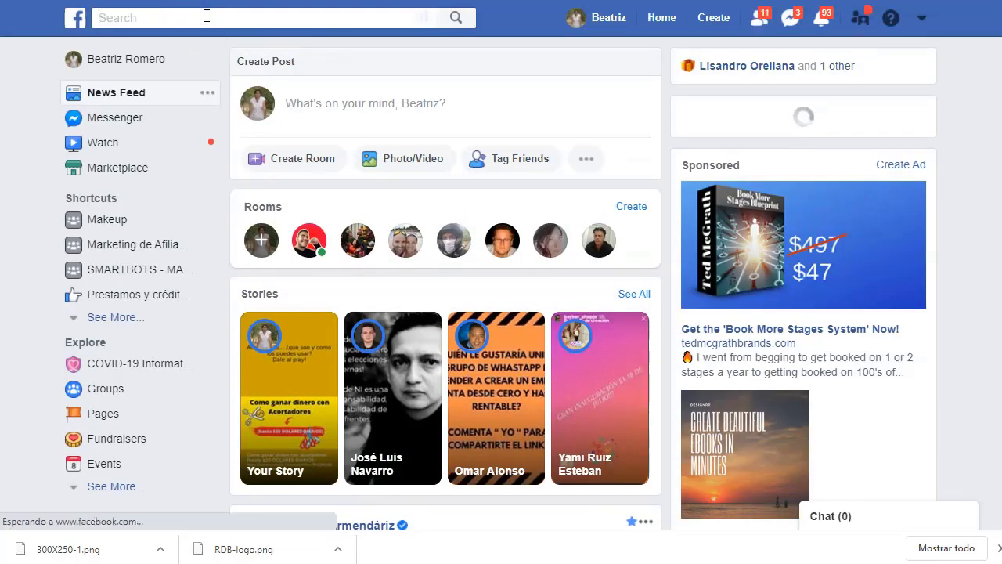
text(o)
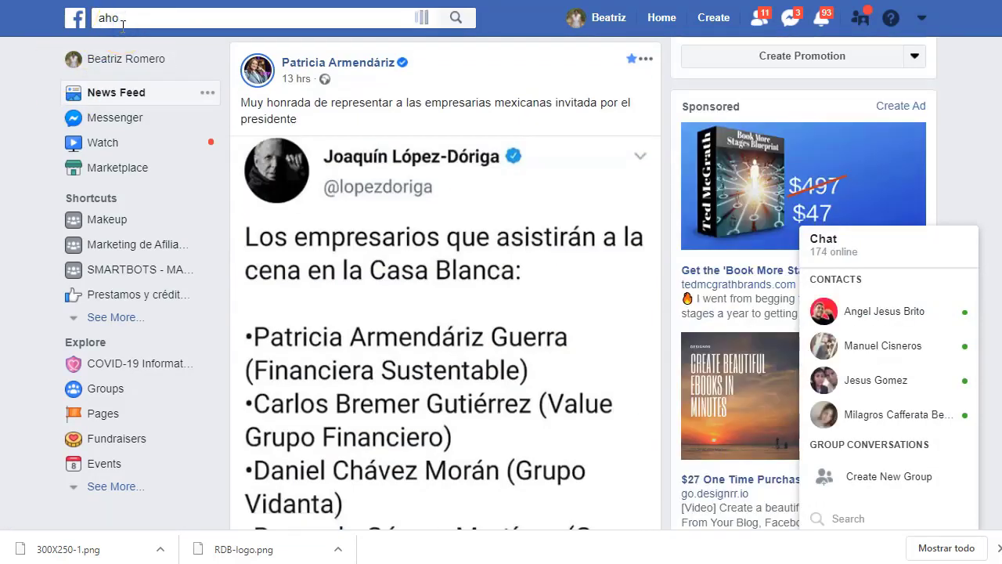
text(rro de energia)
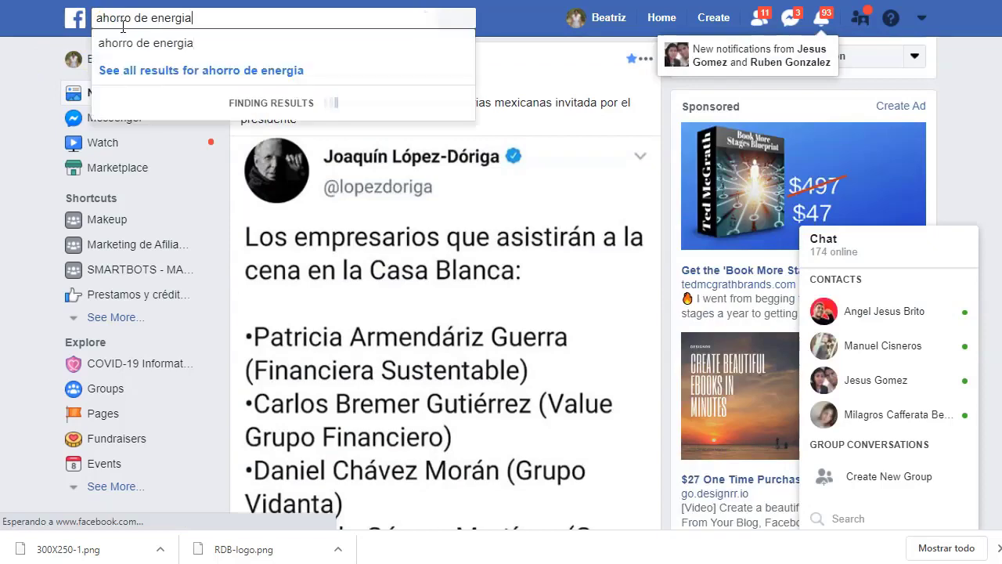
key(Return)
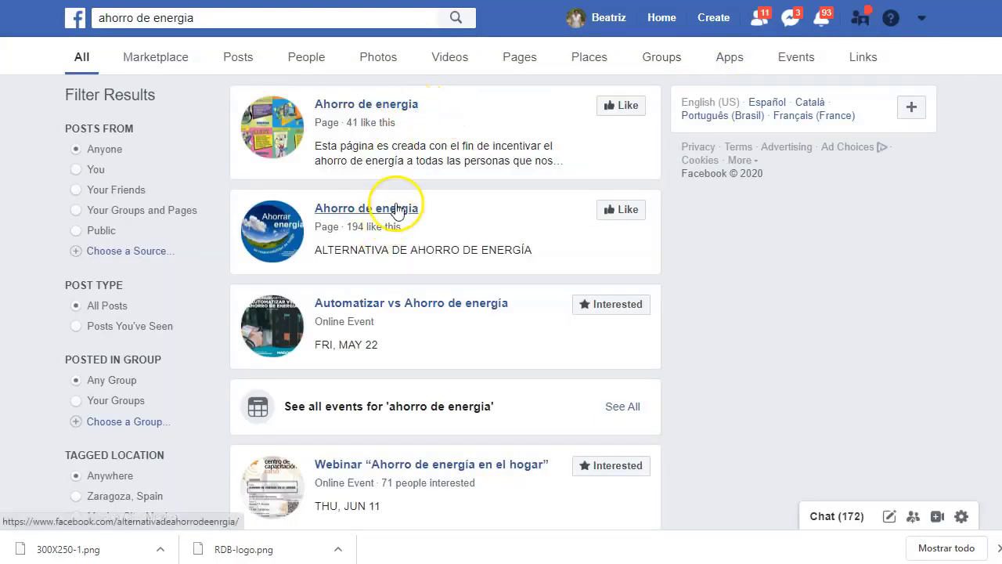
- Browse the search results, briefly checking the webinar event link
scroll(422, 321, down, 2)
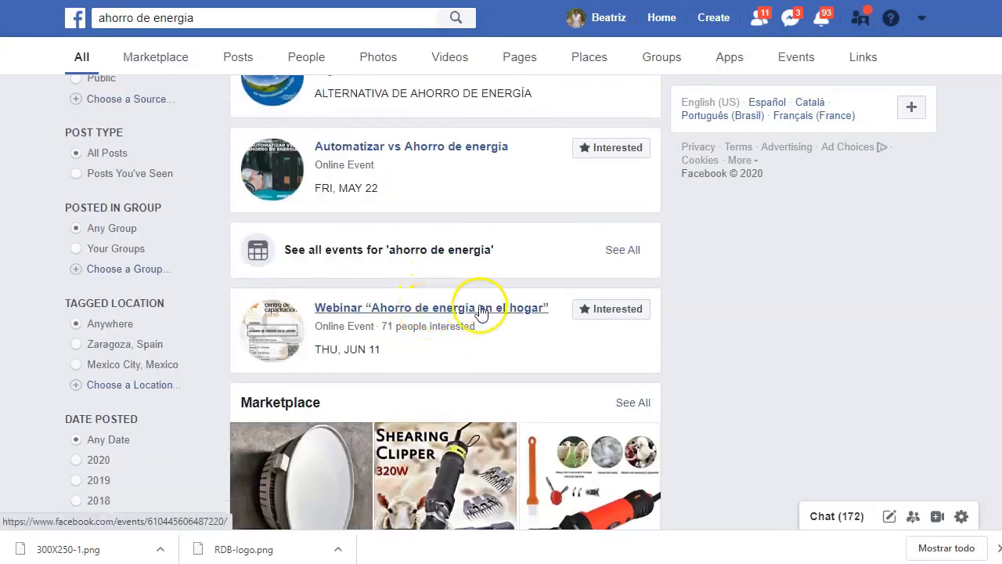
right_click(480, 308)
click(532, 319)
scroll(425, 335, down, 4)
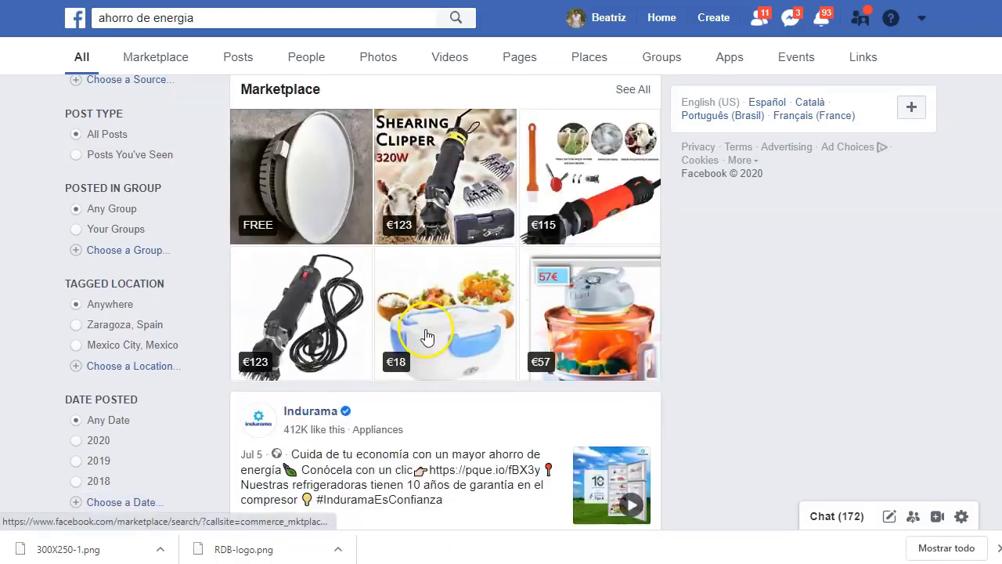
scroll(439, 297, up, 6)
scroll(478, 222, up, 1)
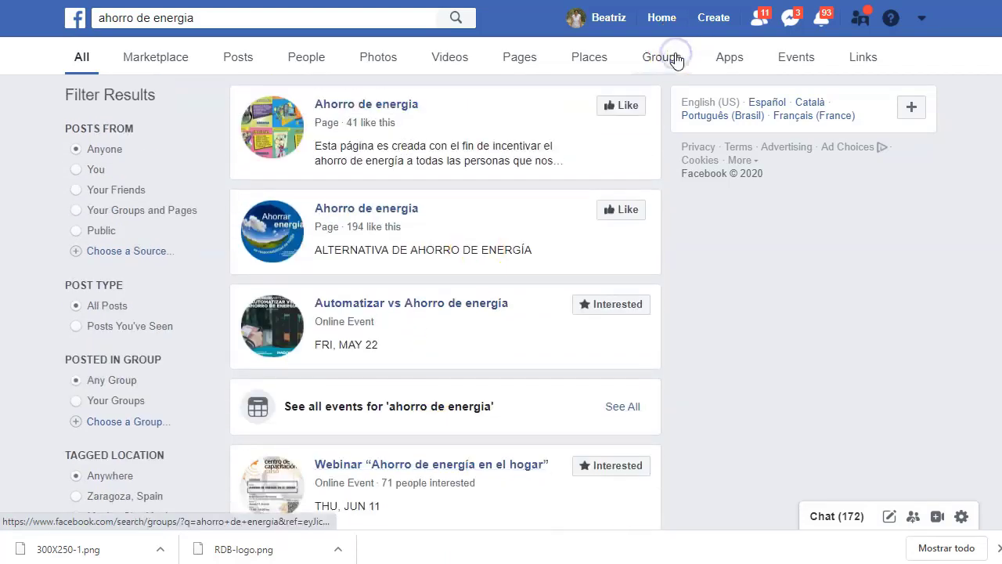
- Filter the results to public groups and copy the AUTOCONSUMO group's link
click(674, 57)
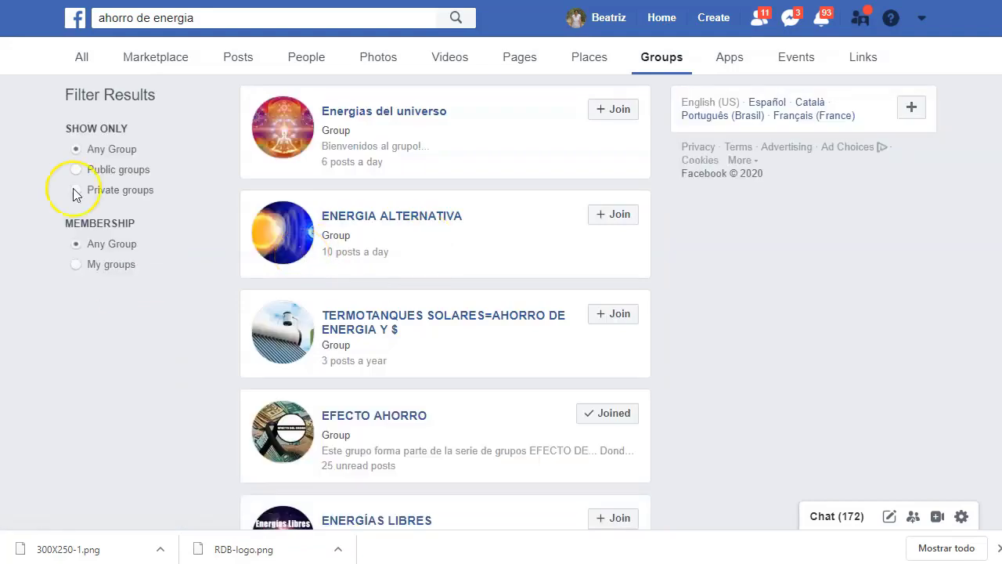
click(124, 169)
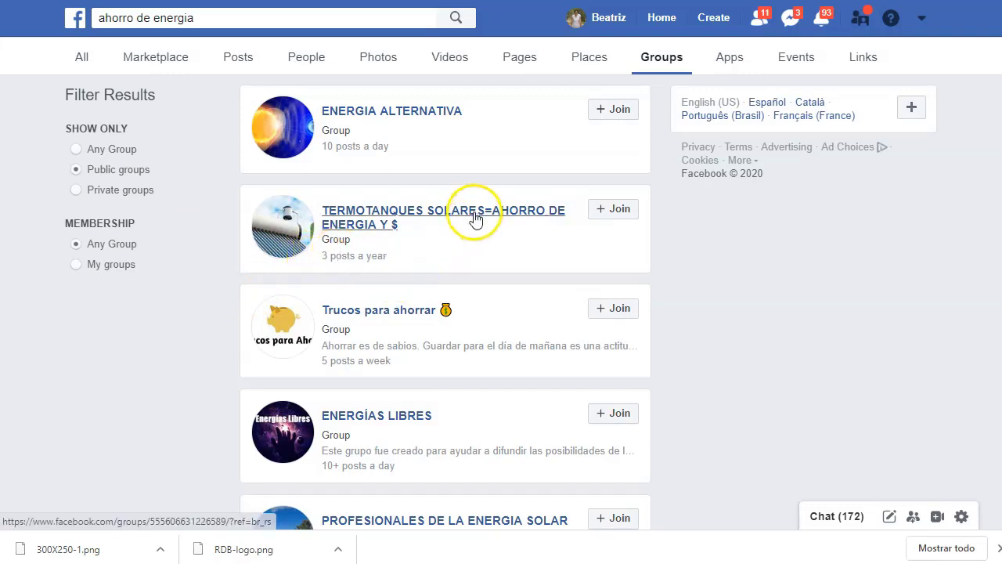
scroll(479, 223, down, 3)
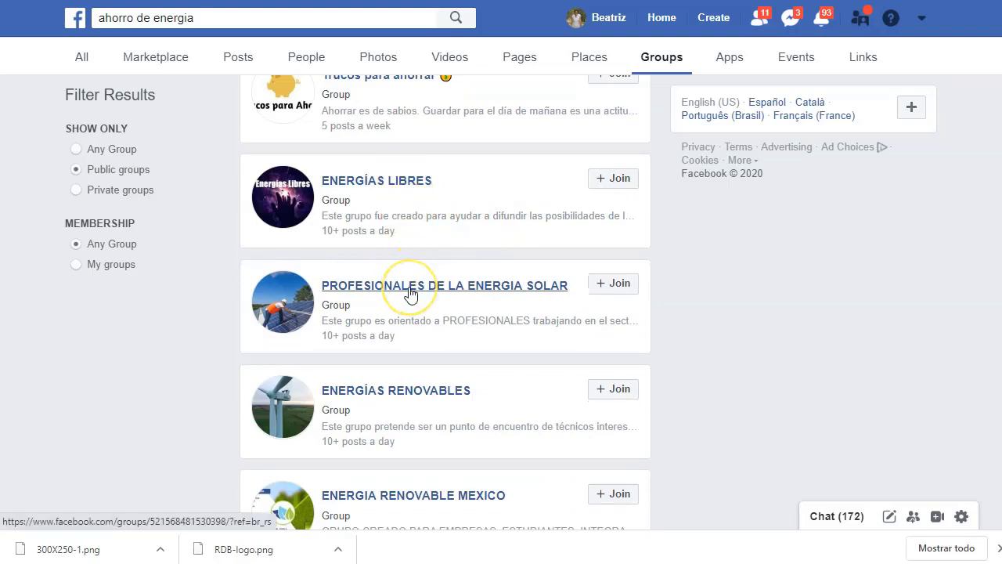
scroll(410, 290, down, 3)
scroll(403, 270, down, 3)
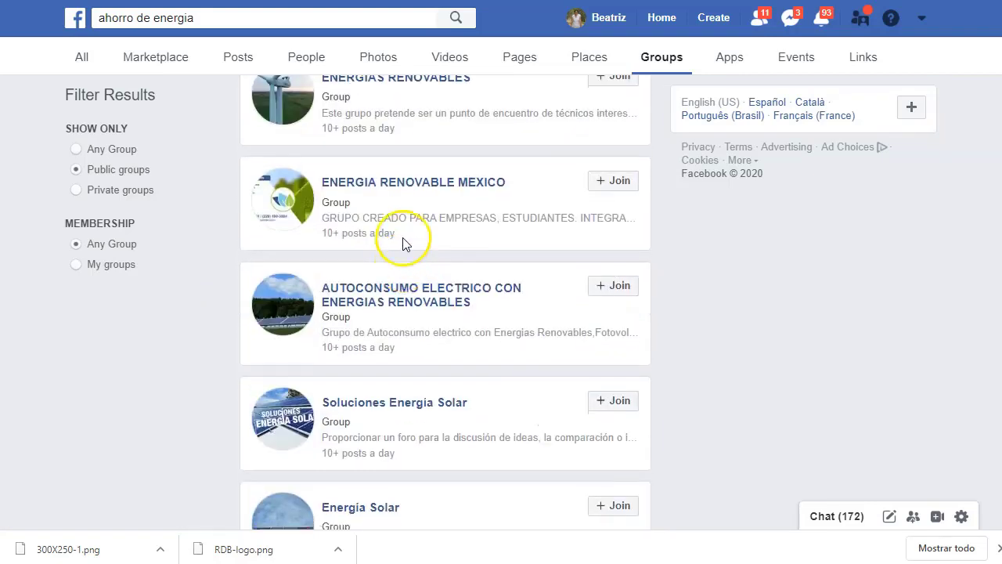
scroll(405, 242, down, 2)
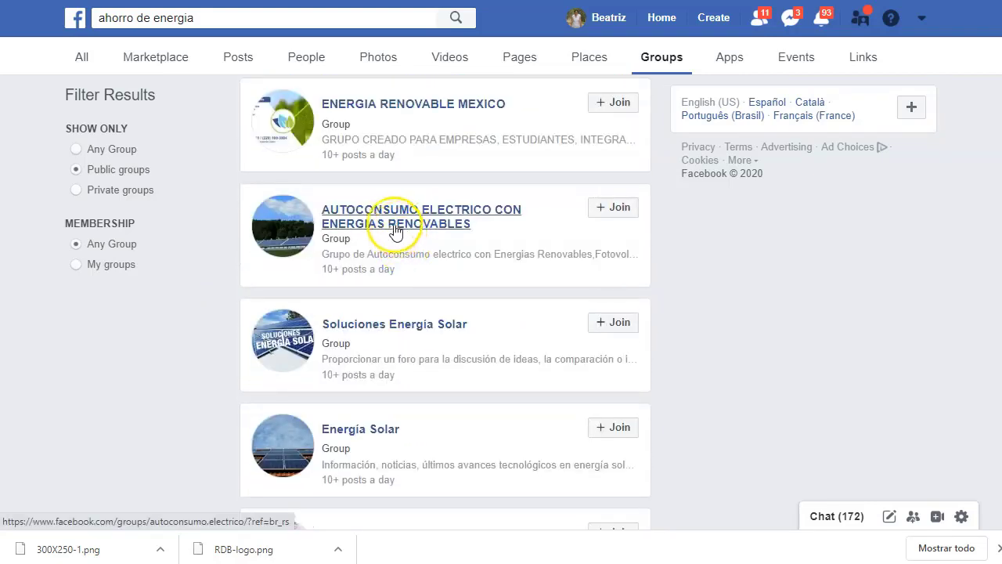
right_click(384, 224)
click(459, 312)
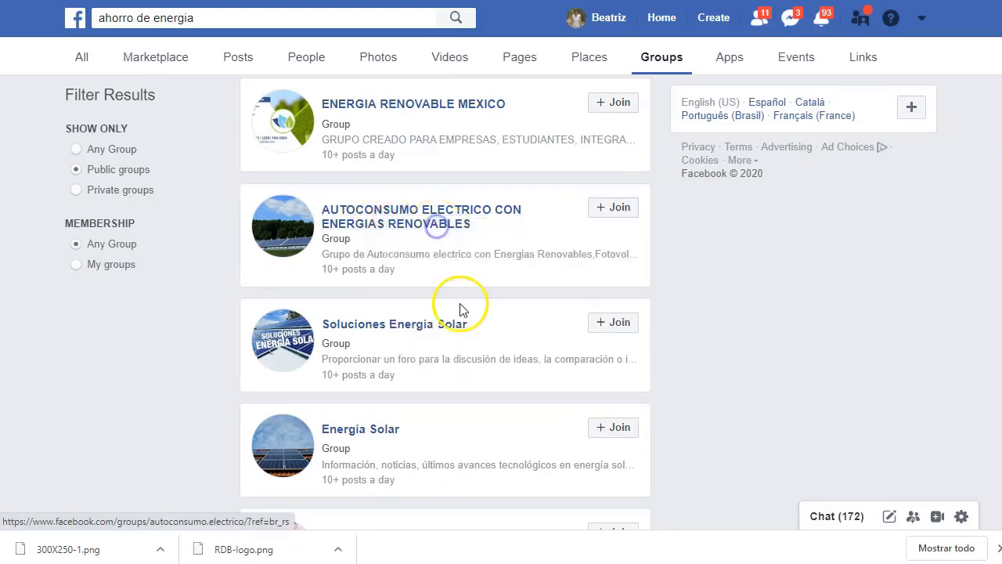
- Open Tips Para Ahorrar, Energias Alternativas and ENERGIA SOLAR, EOLICA Y OTRAS ARTESANALES groups in new tabs
scroll(461, 311, down, 3)
scroll(460, 310, down, 2)
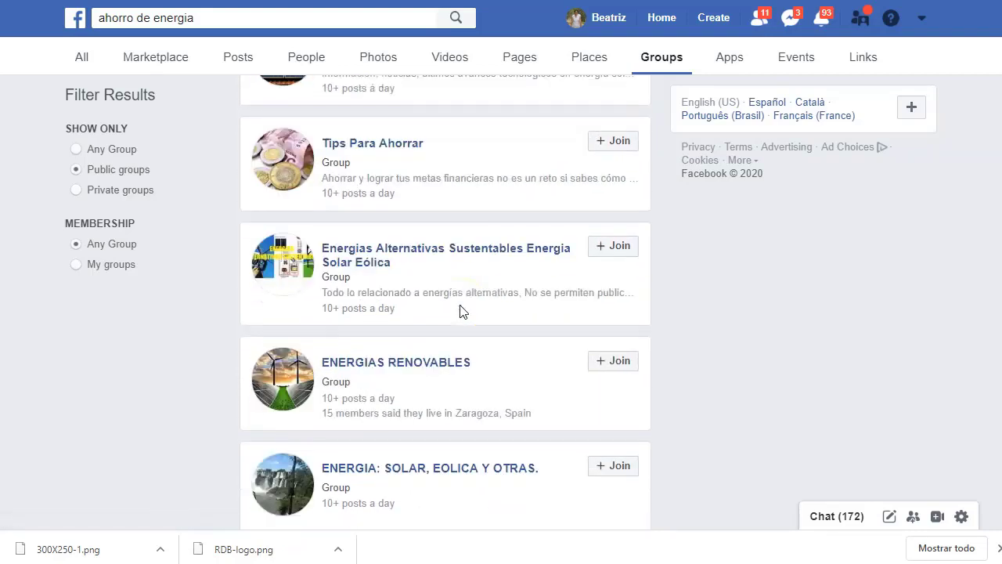
right_click(393, 144)
click(423, 154)
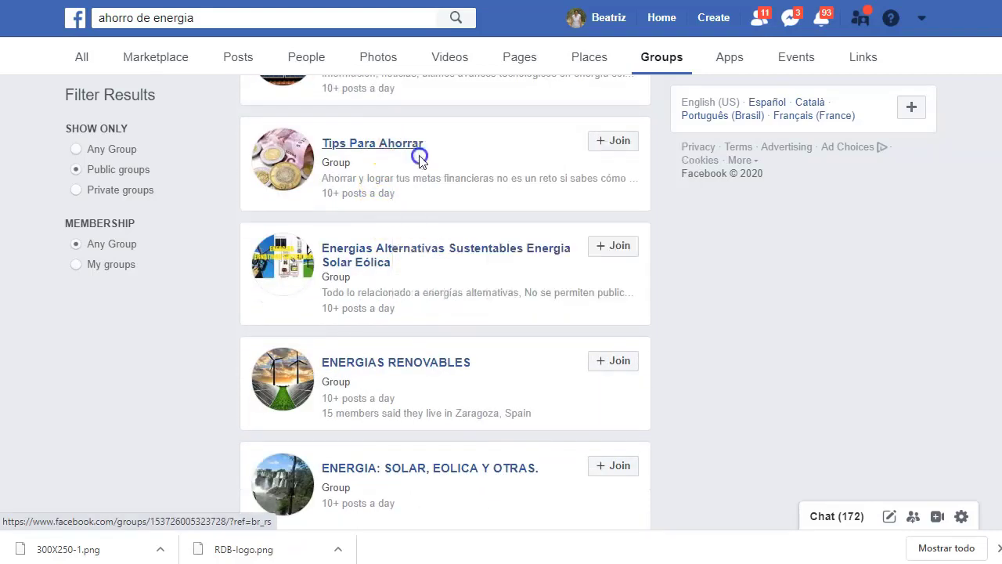
right_click(464, 250)
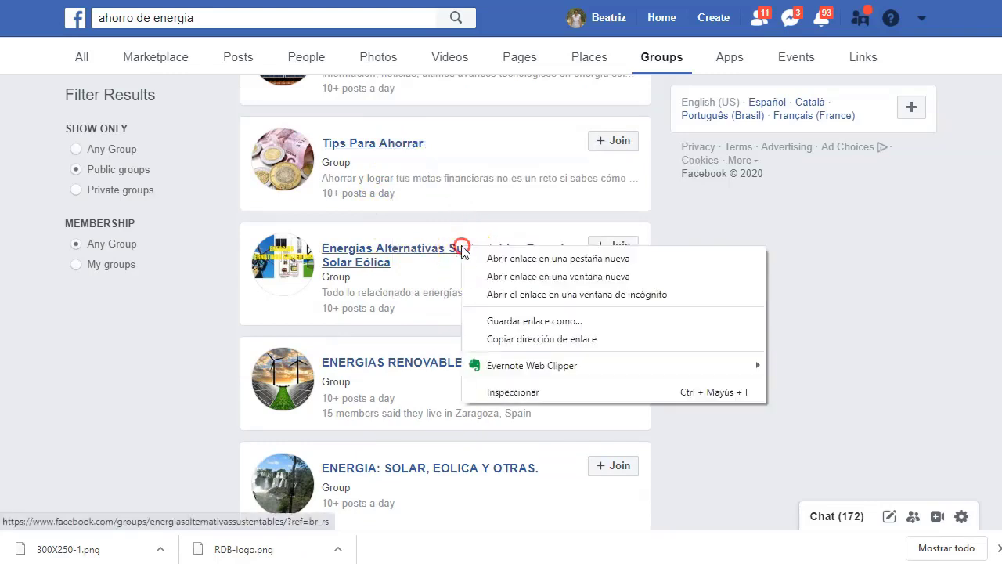
click(441, 255)
scroll(463, 270, down, 3)
scroll(461, 271, down, 3)
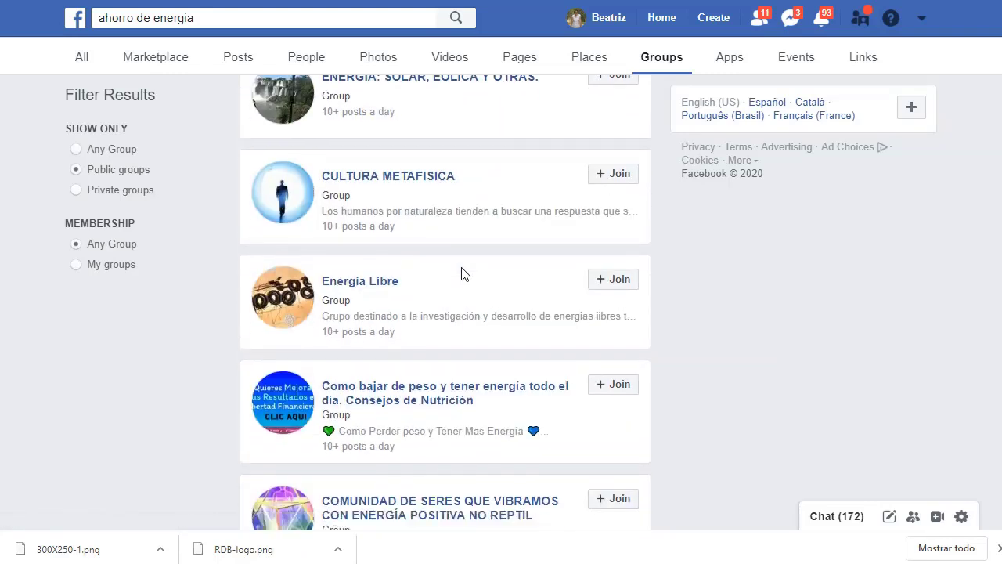
scroll(376, 313, down, 3)
scroll(391, 235, down, 1)
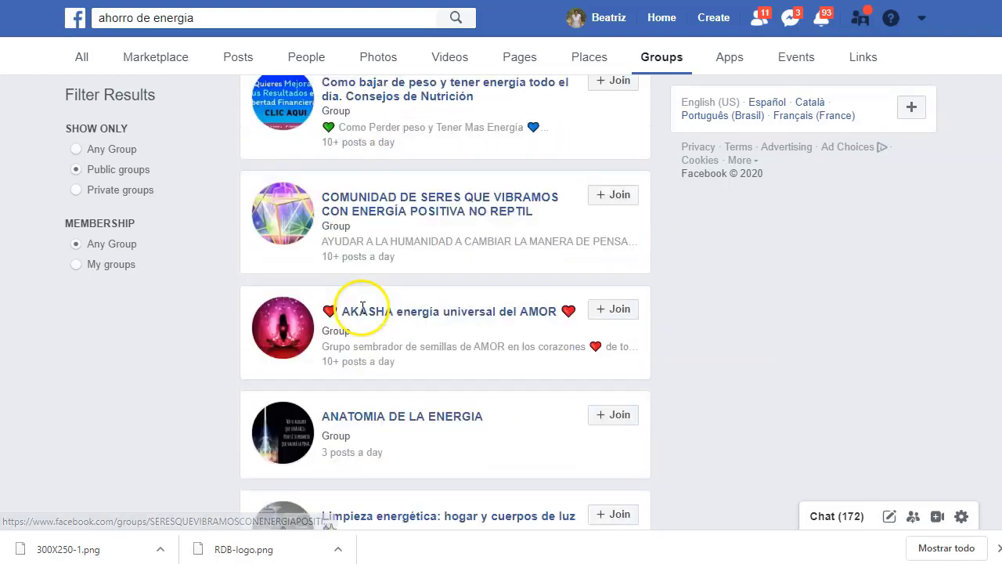
scroll(407, 219, down, 2)
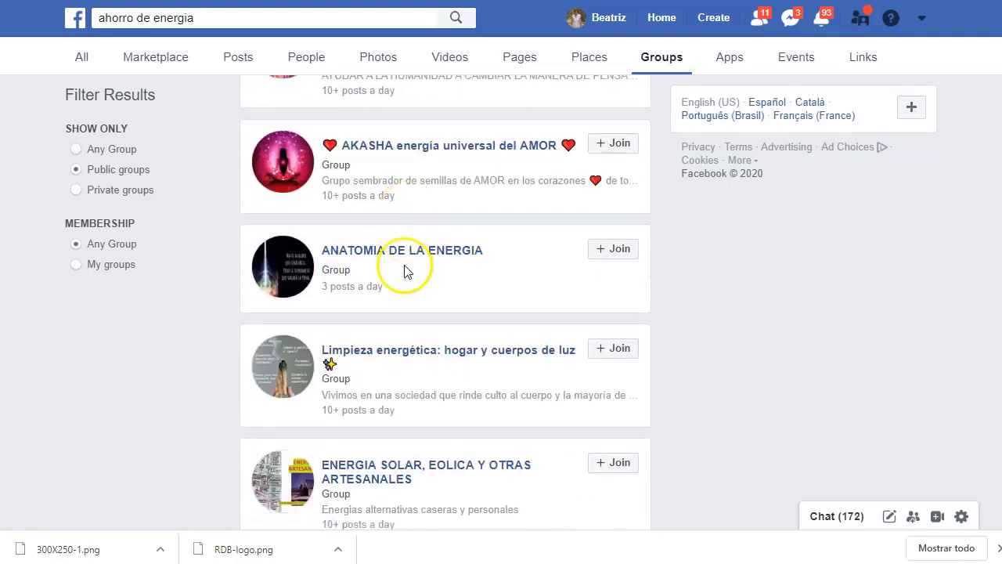
scroll(404, 270, down, 2)
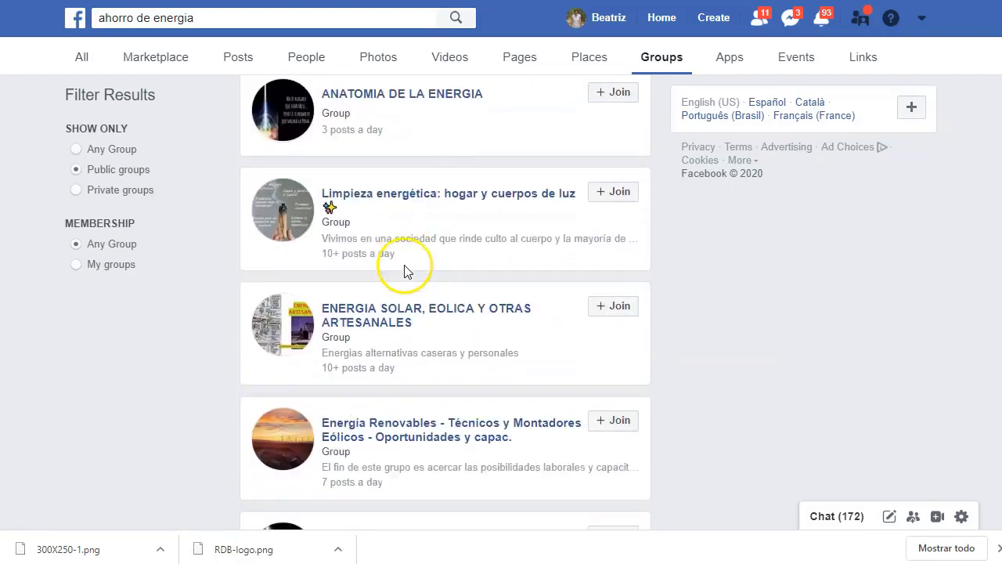
right_click(383, 314)
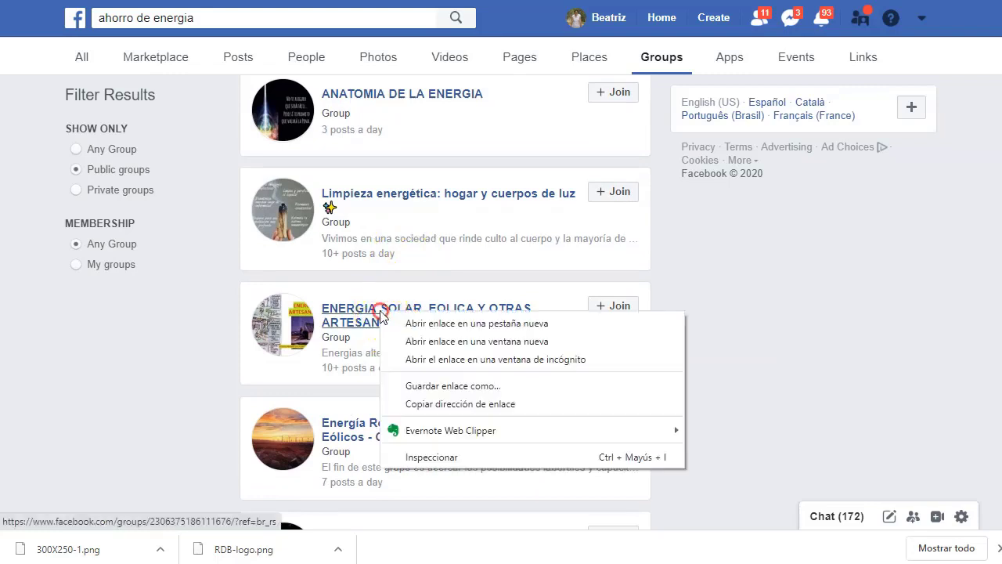
click(414, 321)
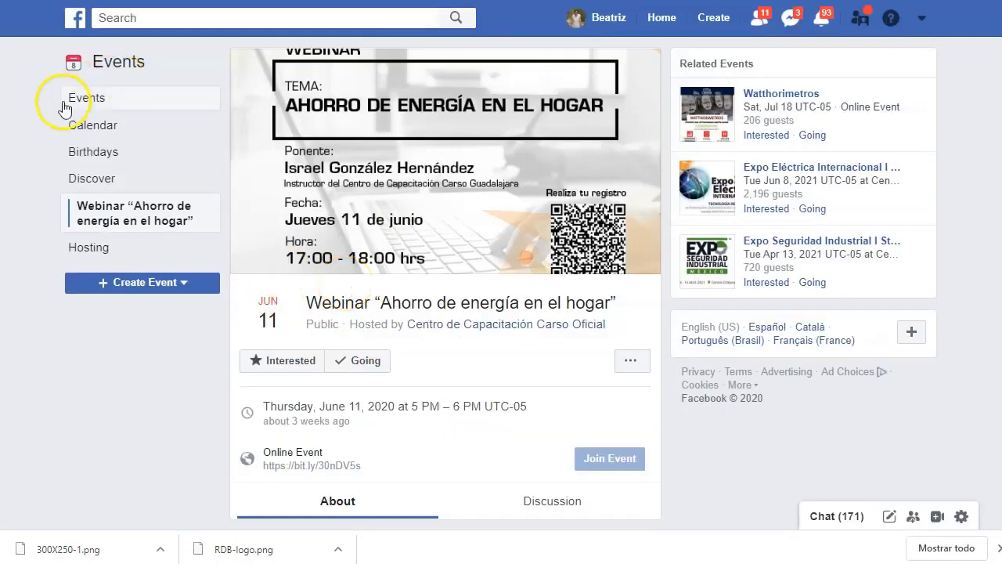
- Return to the AUTOCONSUMO ELECTRICO CON ENERGIAS RENOVABLES group and scroll its recent posts
key(alt+Left)
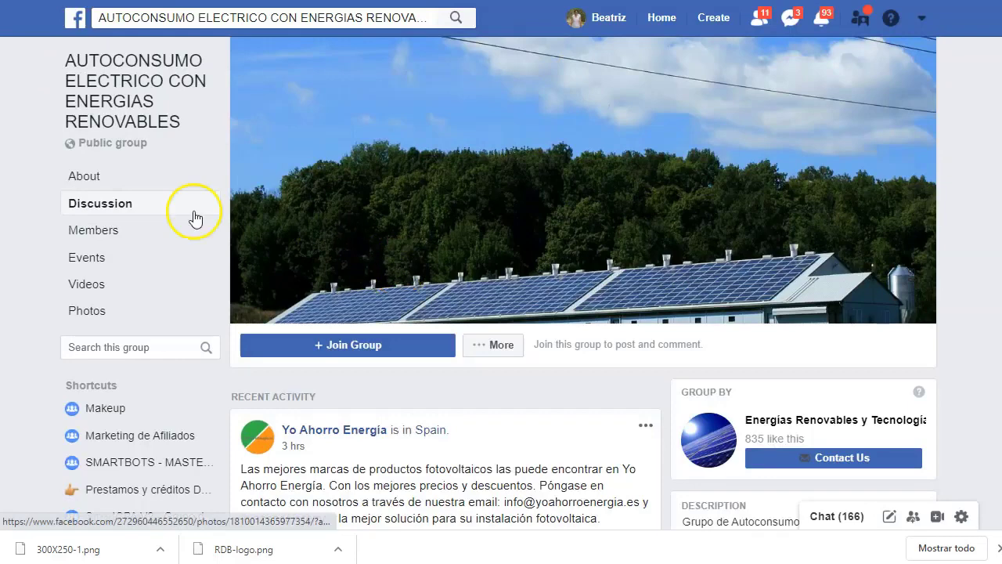
scroll(360, 349, down, 10)
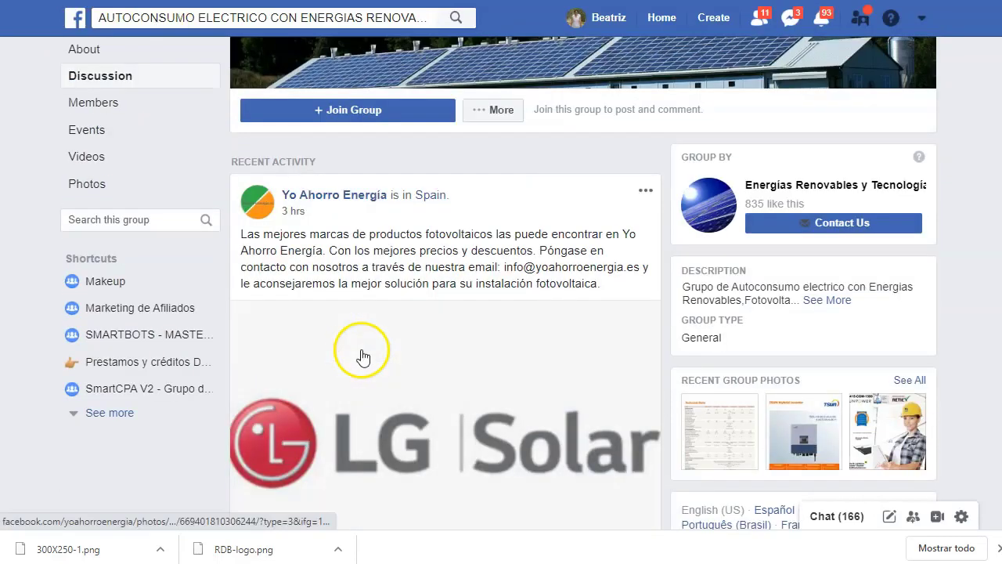
scroll(395, 334, down, 6)
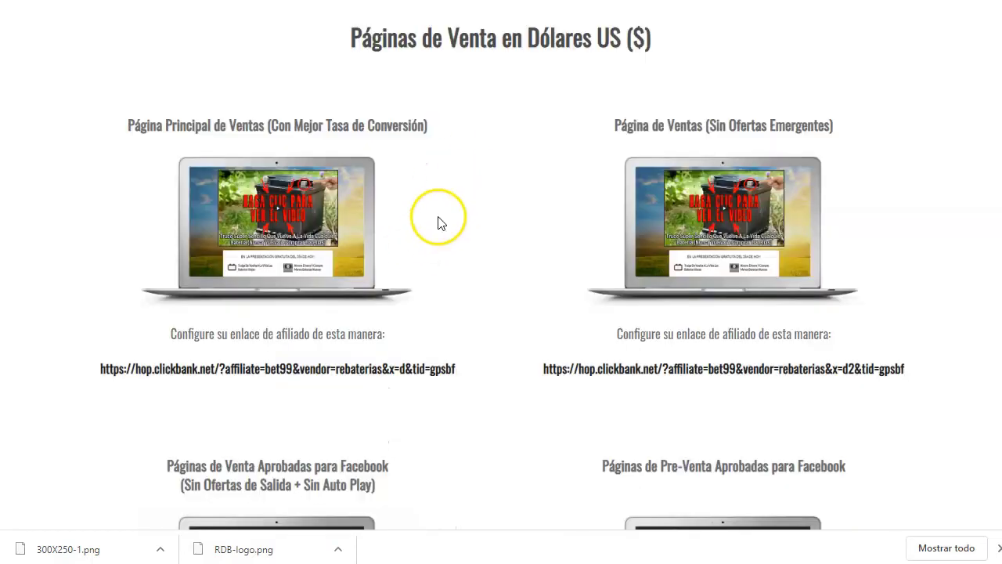
- Jump to Imágenes y Banners Publicitarios and highlight the first suggested Truco ad headline
scroll(436, 219, up, 6)
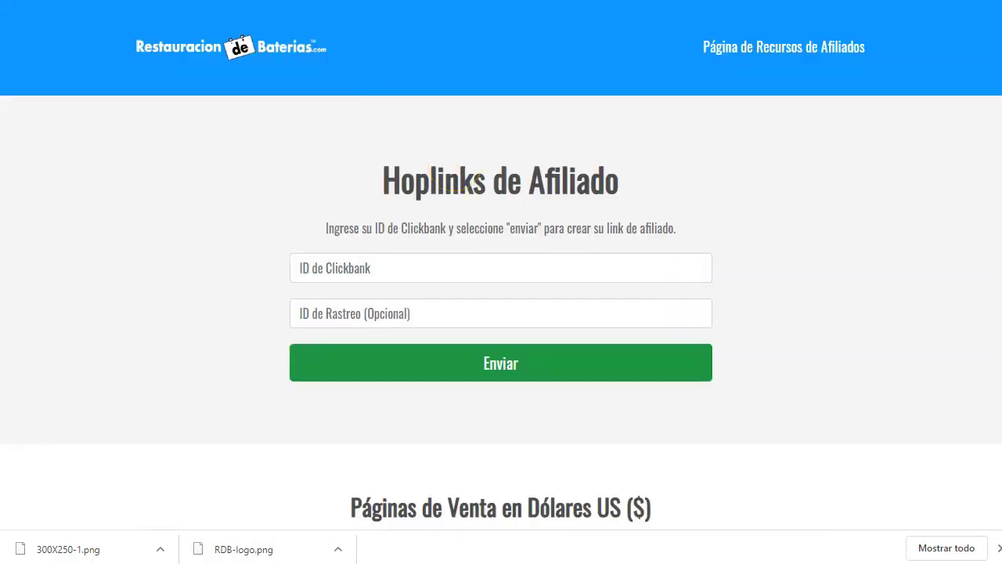
scroll(447, 212, up, 15)
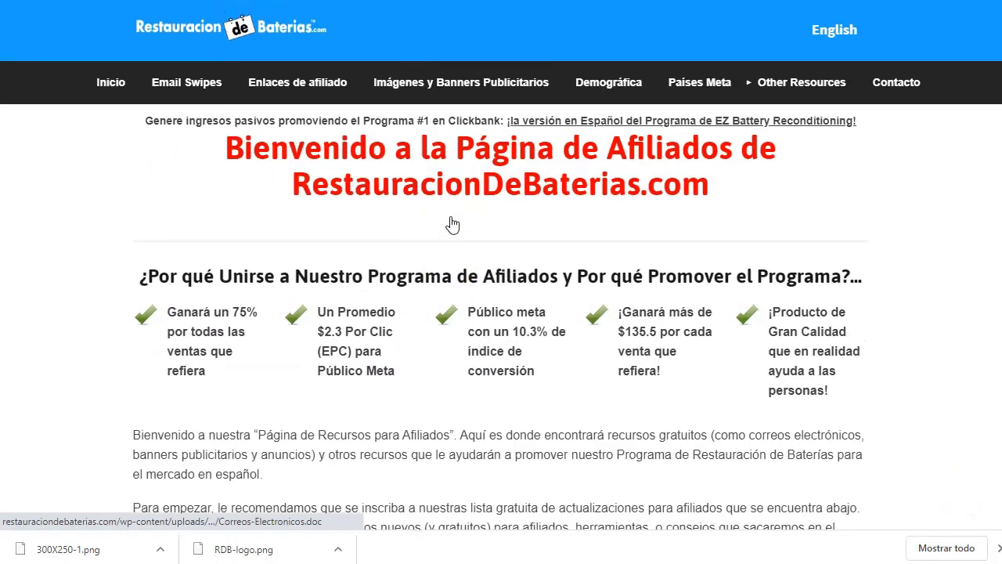
click(454, 88)
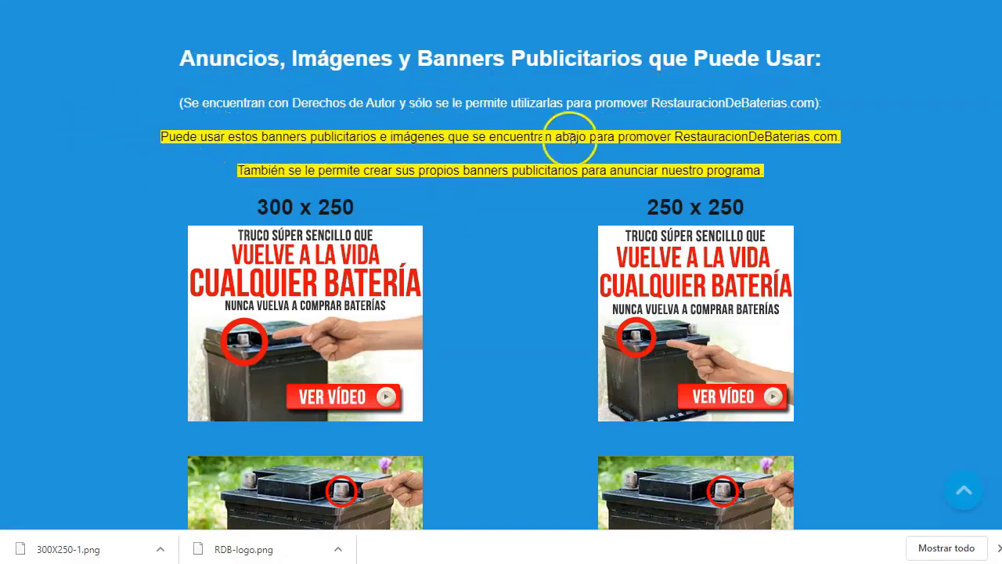
scroll(526, 223, down, 4)
scroll(531, 251, down, 4)
scroll(532, 250, up, 1)
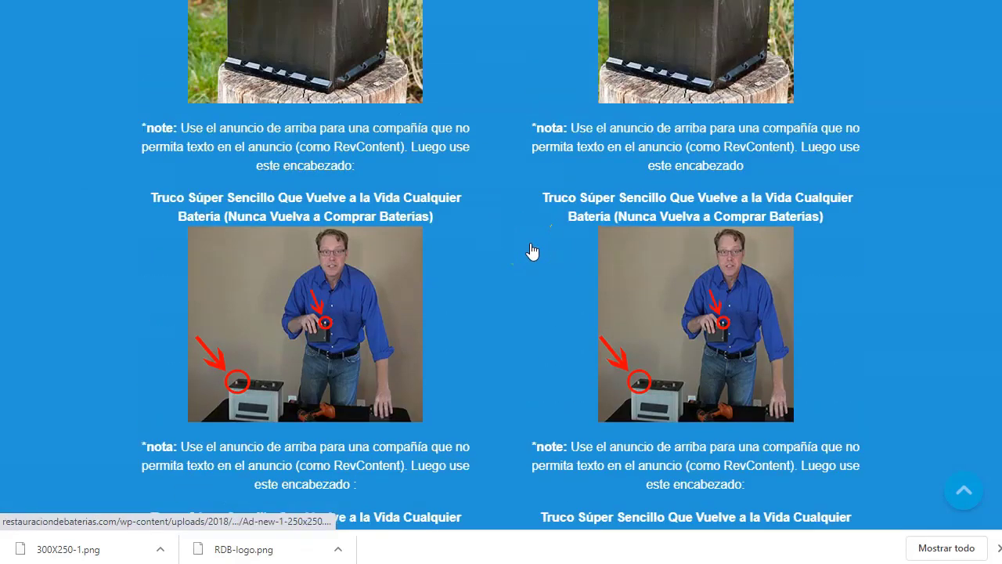
drag(149, 195, 451, 218)
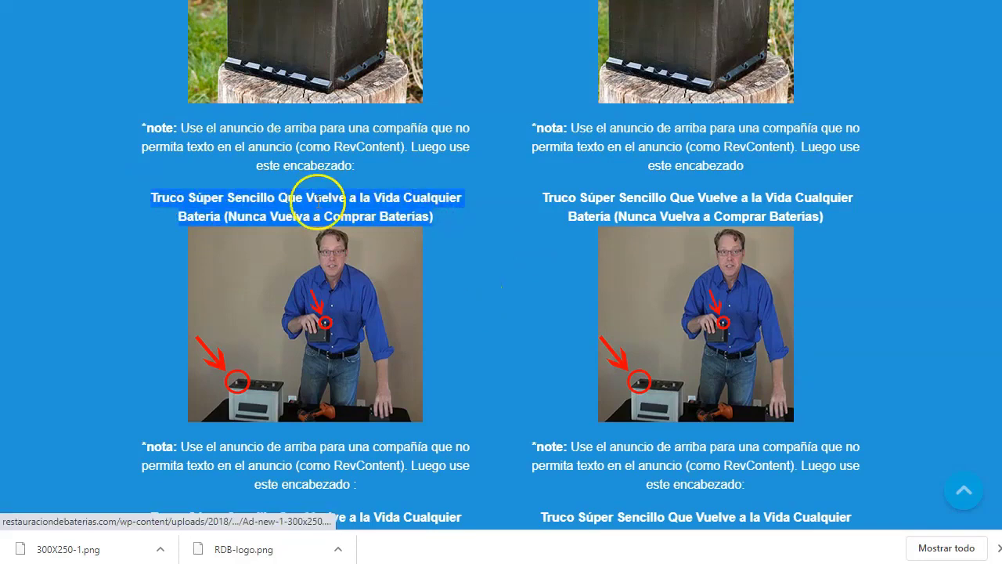
- Highlight the next suggested ad headline and the recommended Facebook ad headline
scroll(548, 329, down, 1)
scroll(568, 347, down, 1)
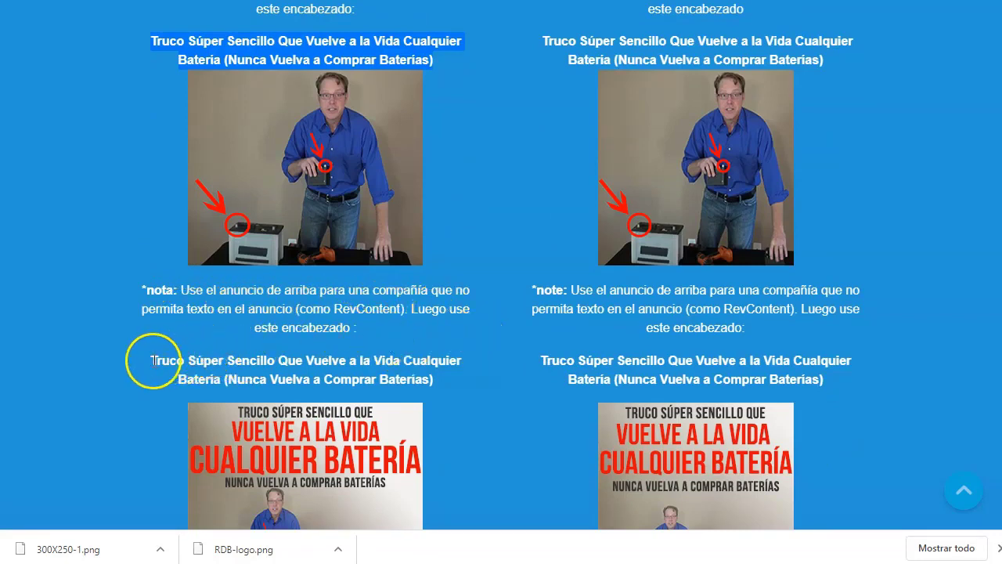
drag(153, 361, 454, 371)
scroll(524, 344, down, 2)
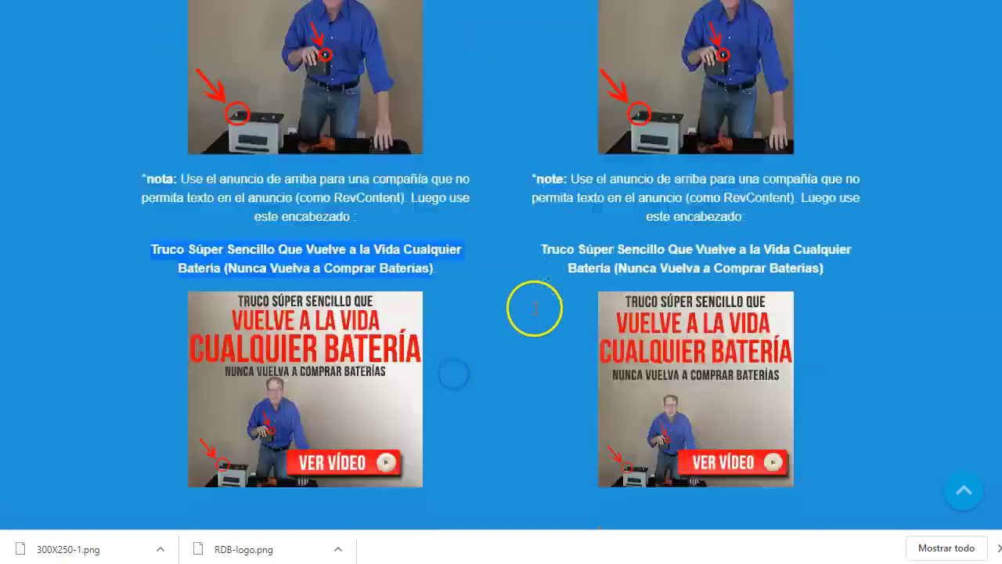
scroll(534, 308, down, 15)
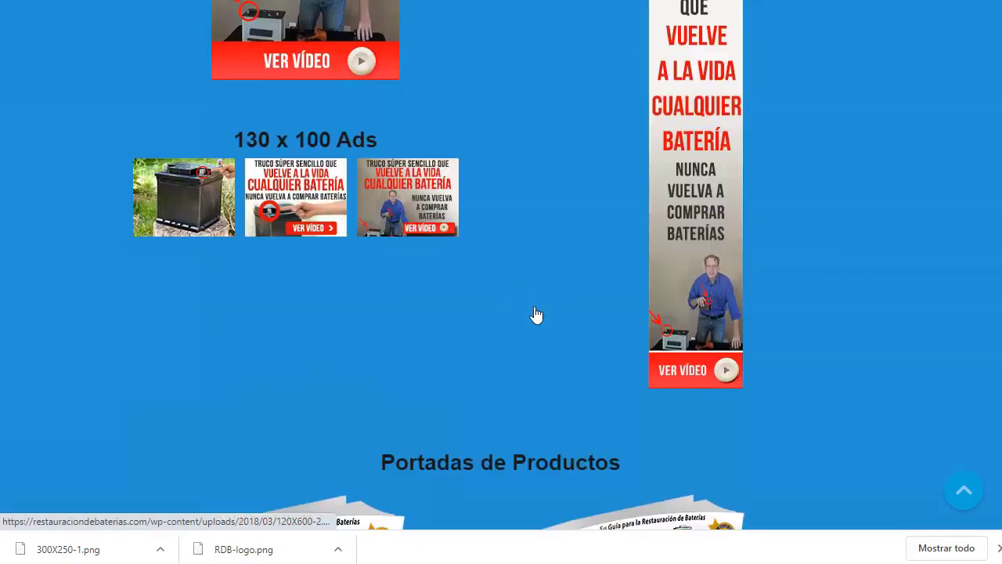
scroll(536, 314, down, 20)
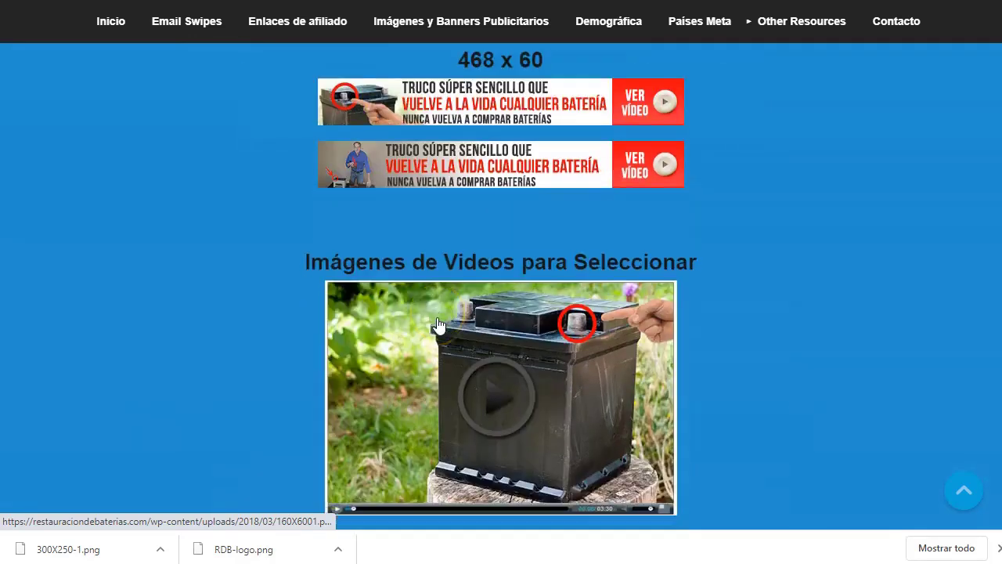
scroll(438, 325, down, 10)
click(484, 116)
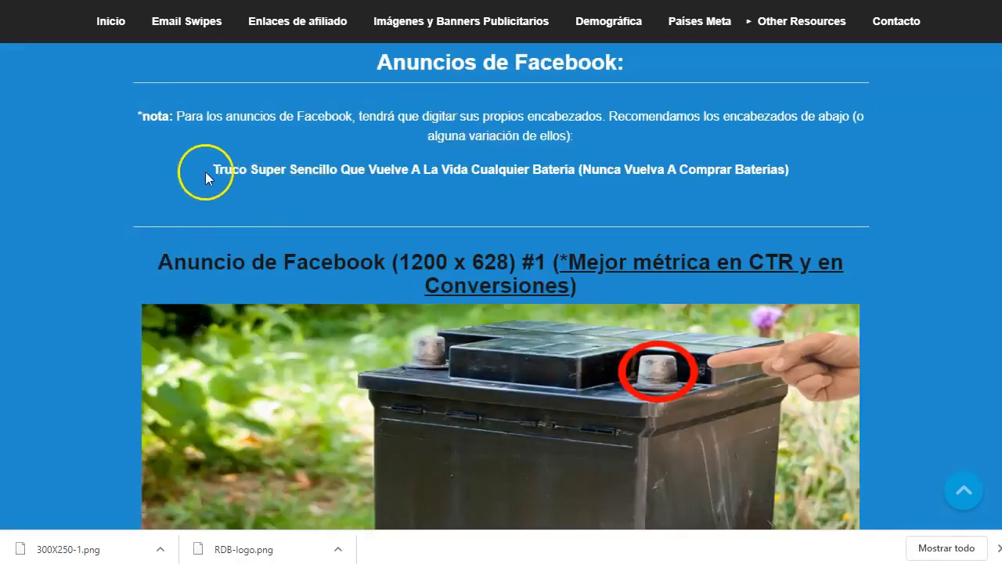
drag(205, 171, 727, 154)
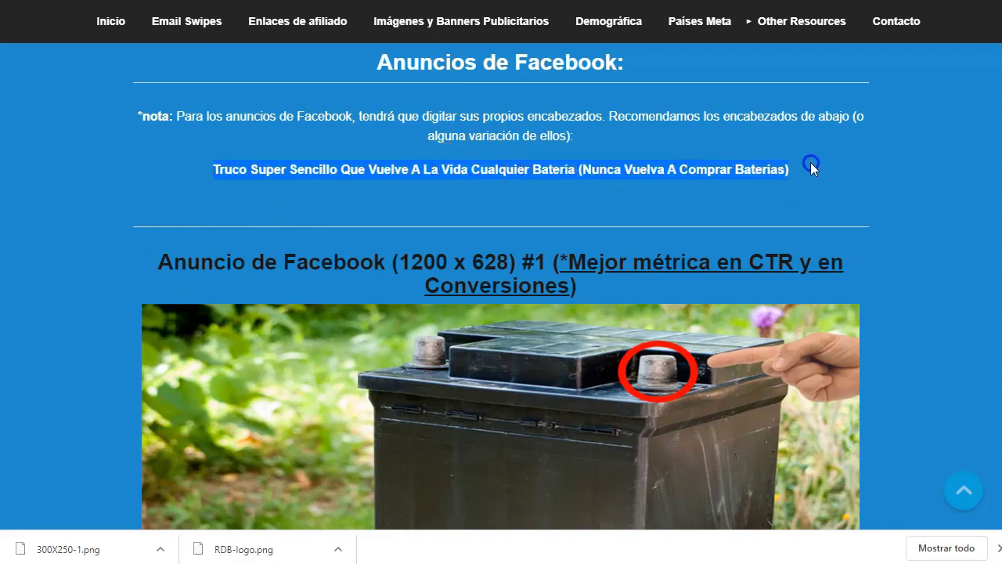
- Scroll through the remaining ad resources, then go back to the top of the page
scroll(446, 266, down, 8)
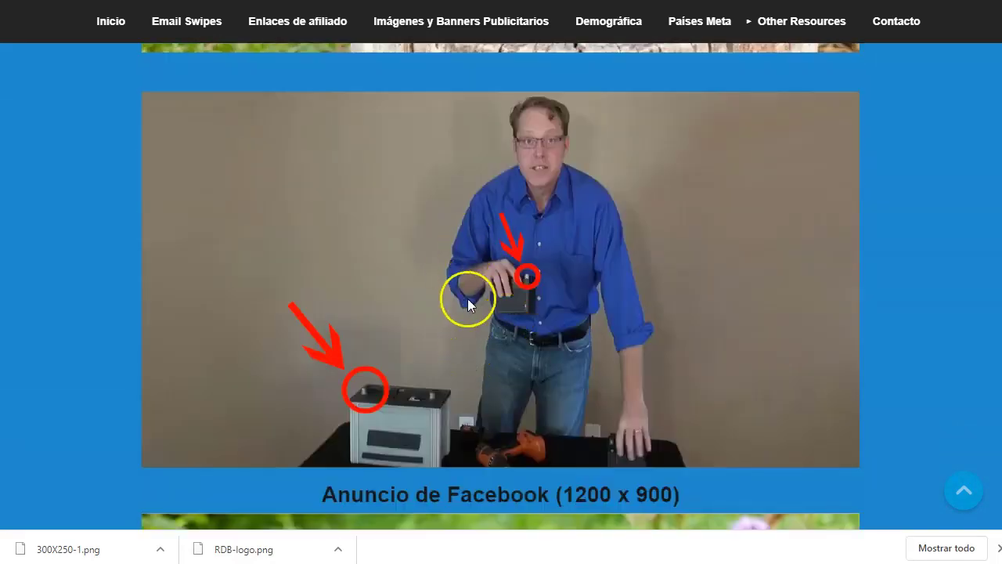
scroll(467, 299, down, 20)
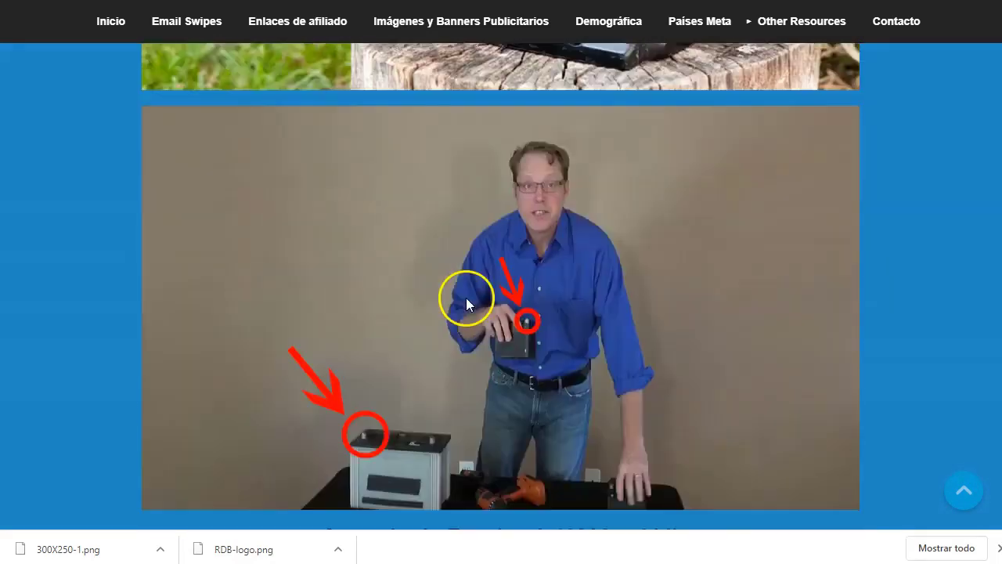
scroll(466, 299, down, 15)
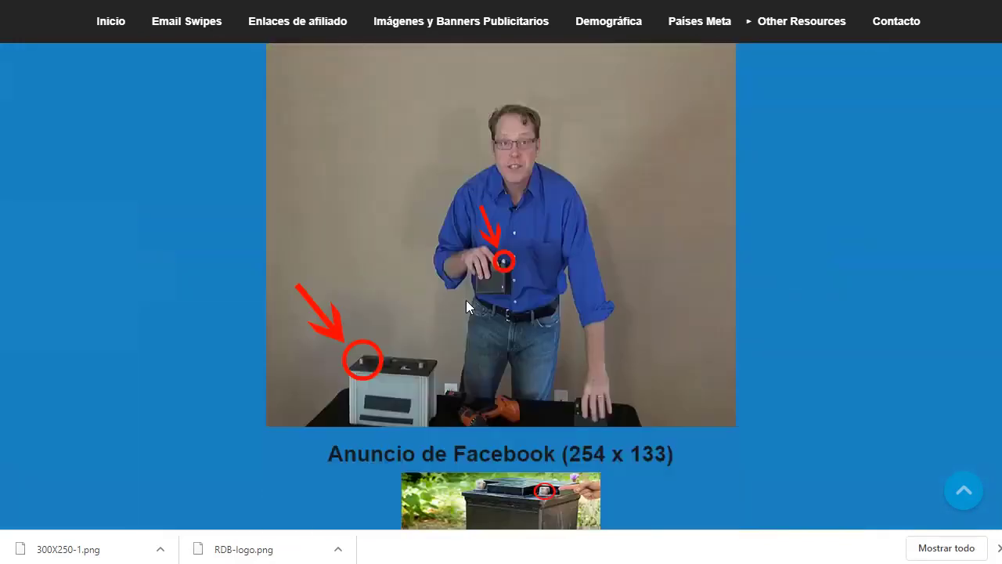
scroll(466, 300, down, 3)
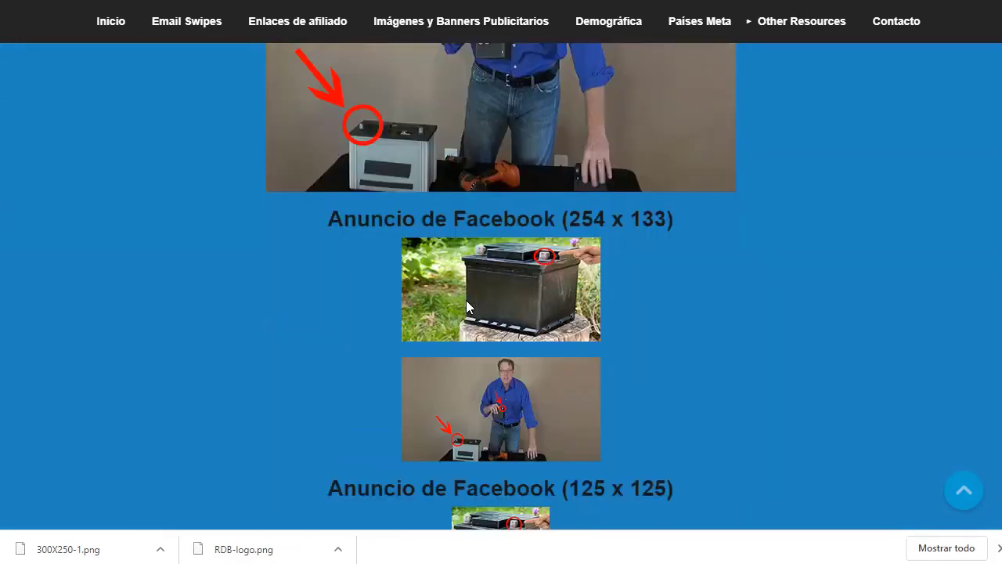
key(Home)
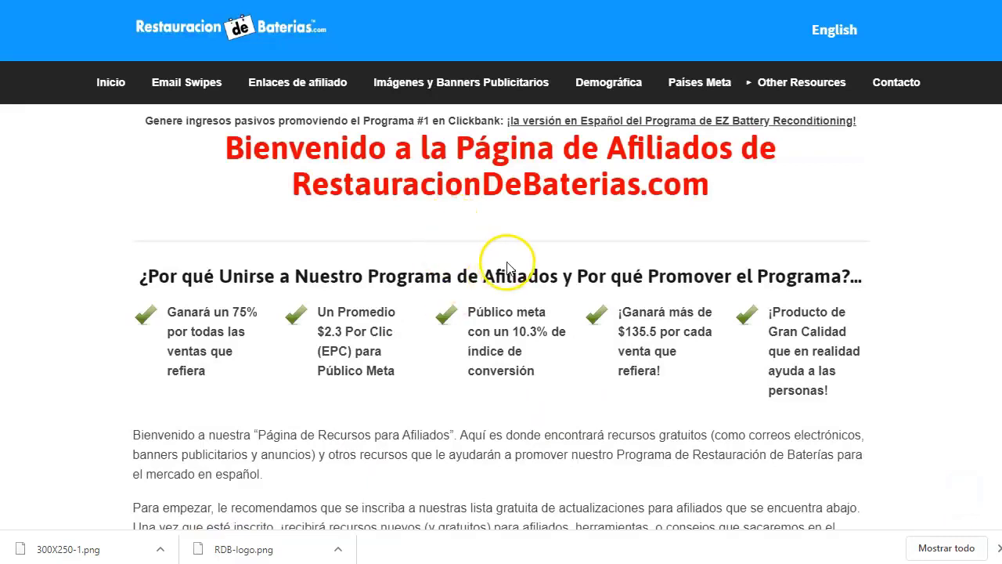
- Move through the demographics and target countries sections to Las Mejores Formas de Promocionar Nuestro Producto
click(627, 86)
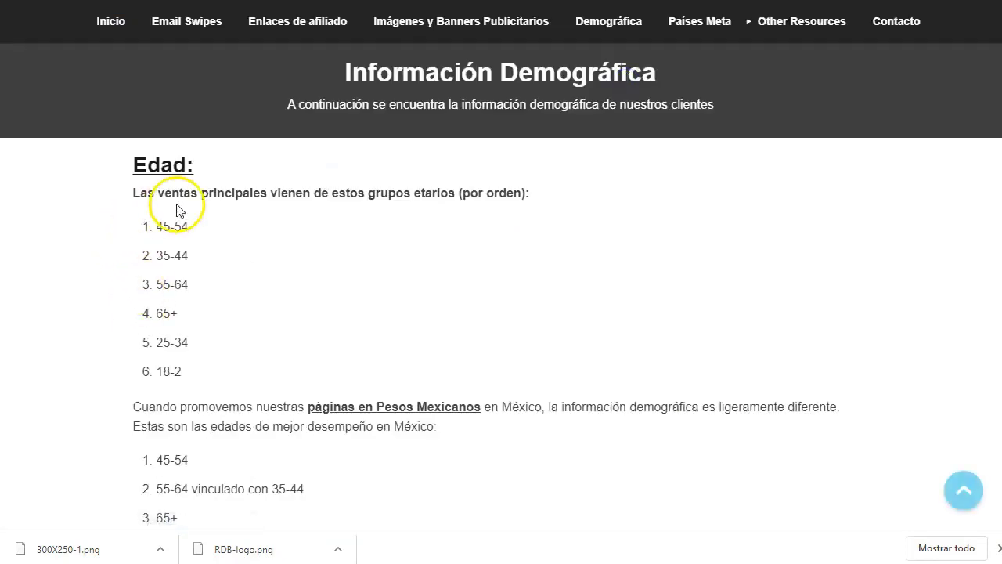
scroll(234, 321, down, 3)
click(699, 21)
mouse_move(787, 24)
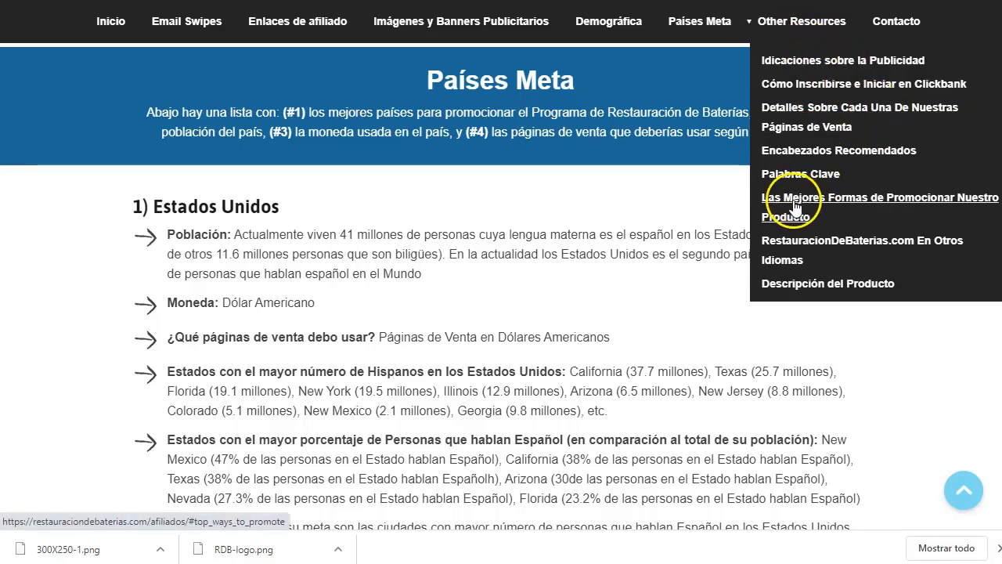
click(792, 205)
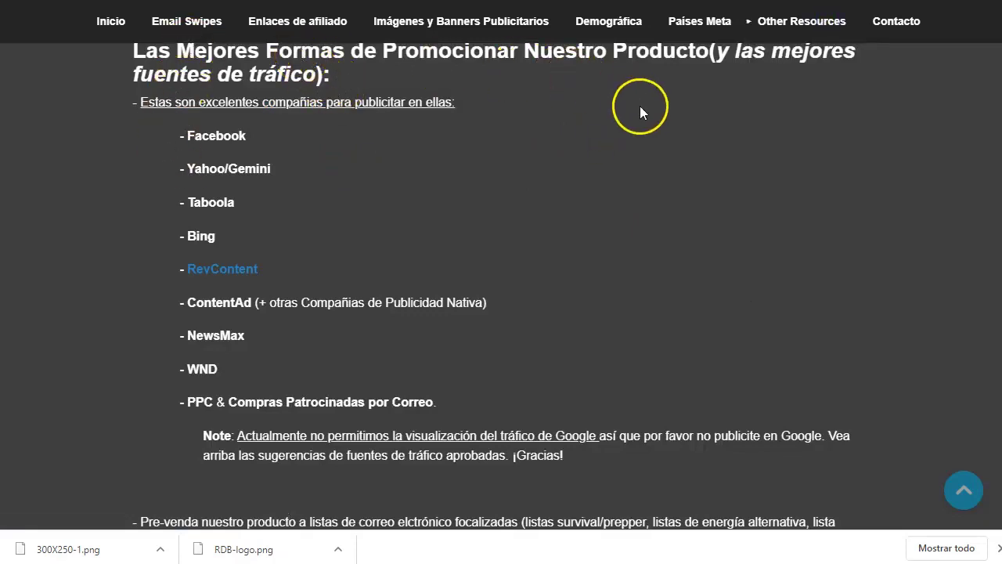
- Highlight Facebook in the approved traffic list and the start of the Google note
double_click(222, 133)
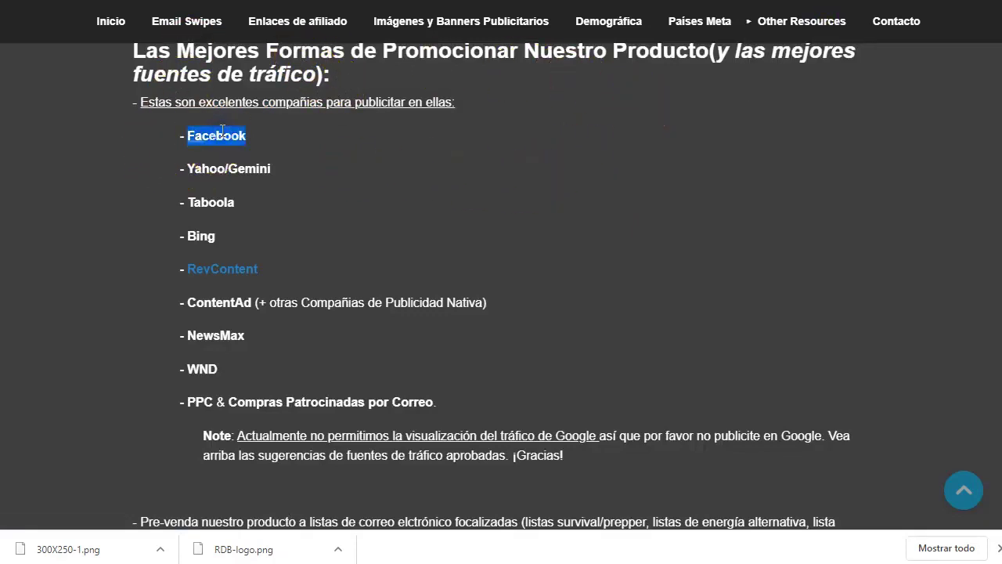
click(524, 208)
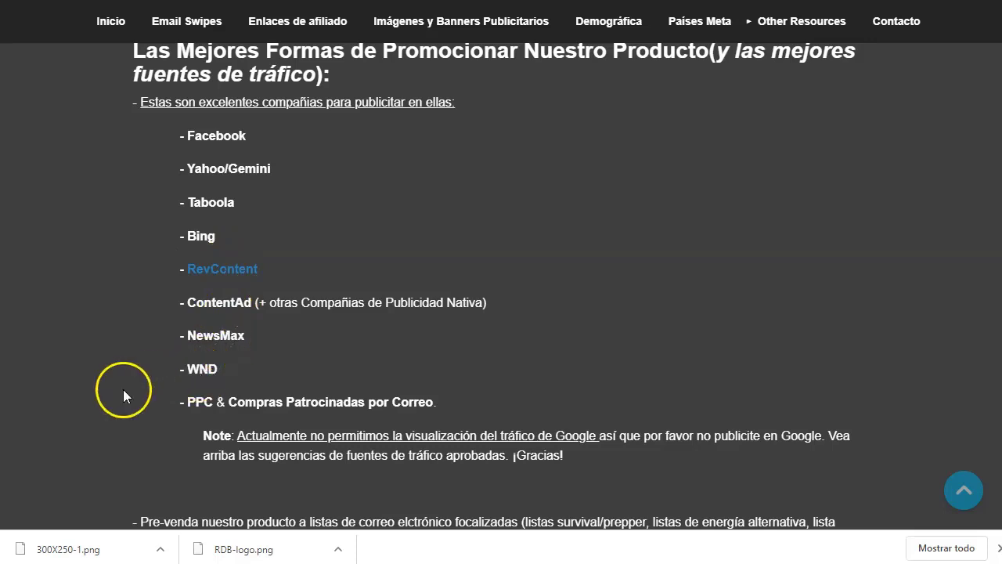
scroll(211, 261, down, 2)
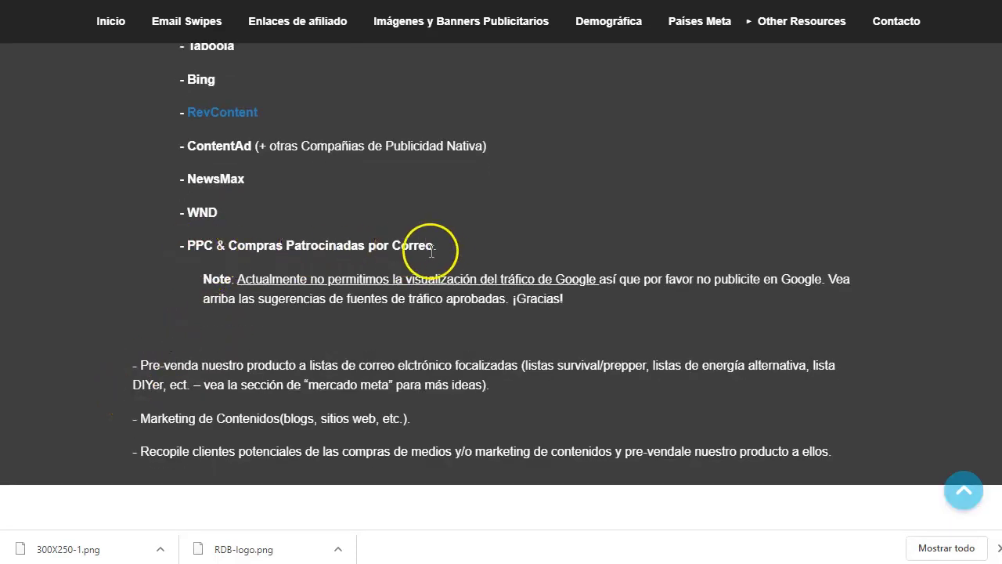
drag(441, 250, 284, 262)
click(476, 234)
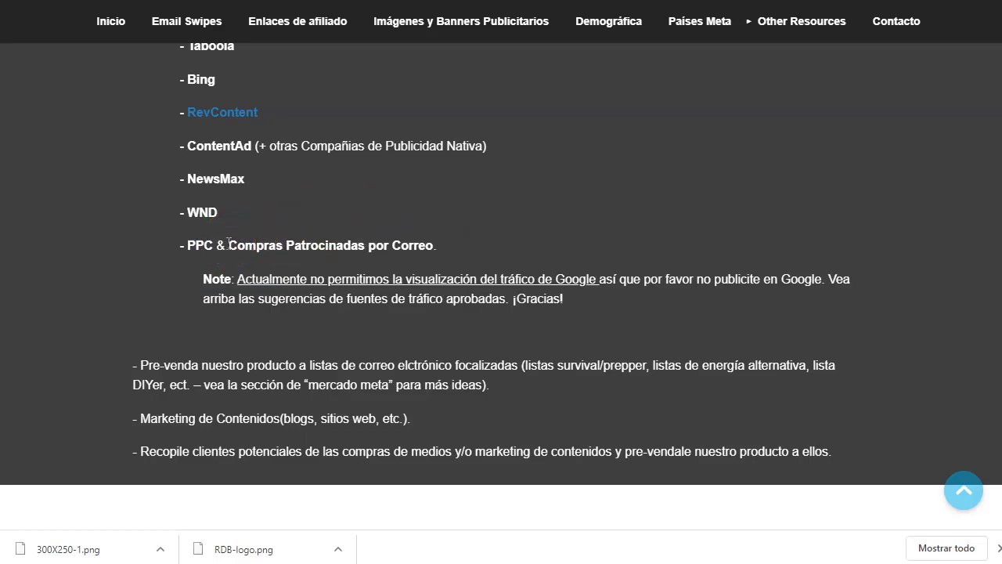
- Highlight the statement that Google traffic isn't allowed, then scroll through the product description
scroll(342, 242, down, 1)
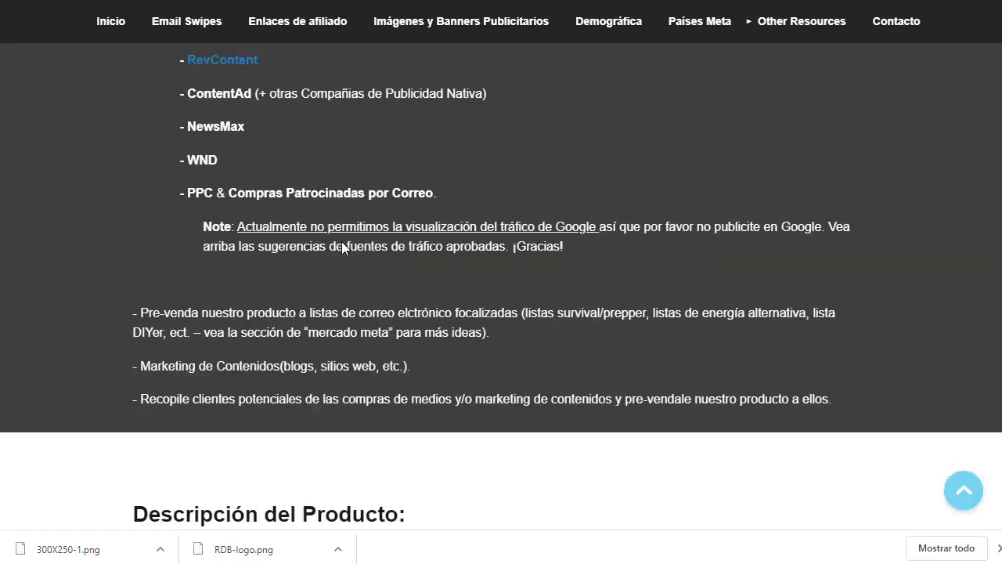
click(257, 201)
drag(237, 201, 621, 200)
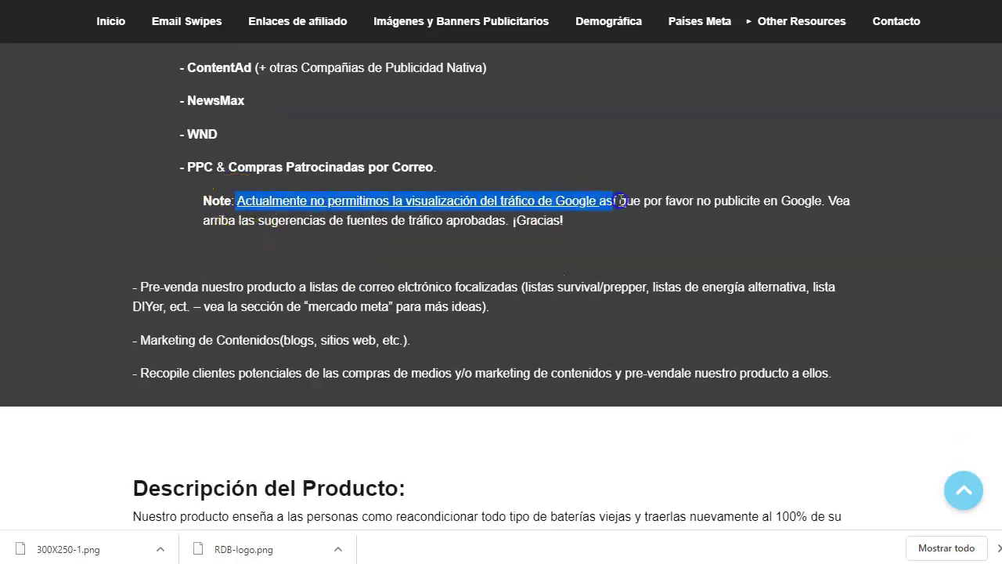
click(601, 244)
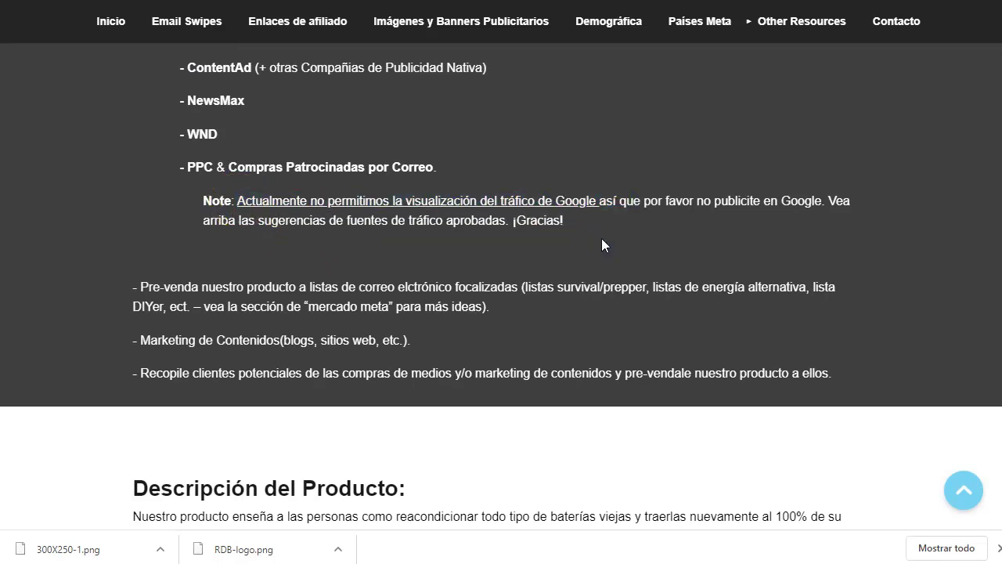
scroll(592, 239, down, 2)
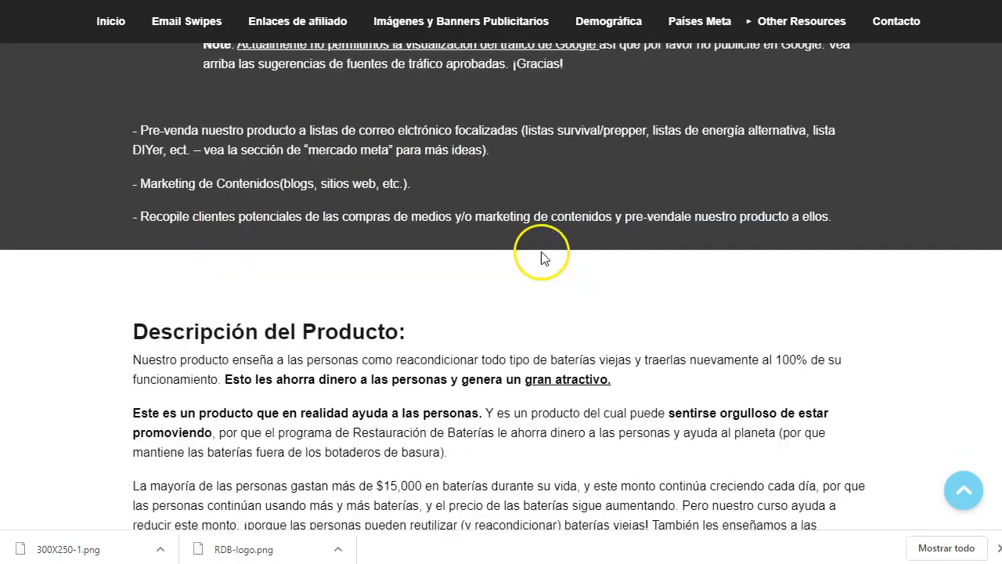
scroll(385, 282, down, 15)
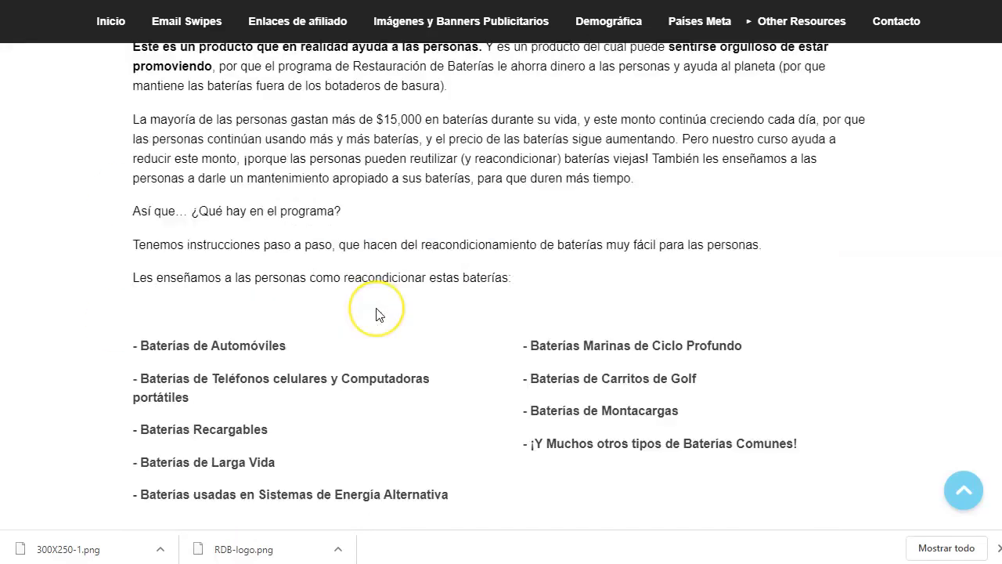
scroll(387, 302, down, 3)
scroll(407, 285, up, 20)
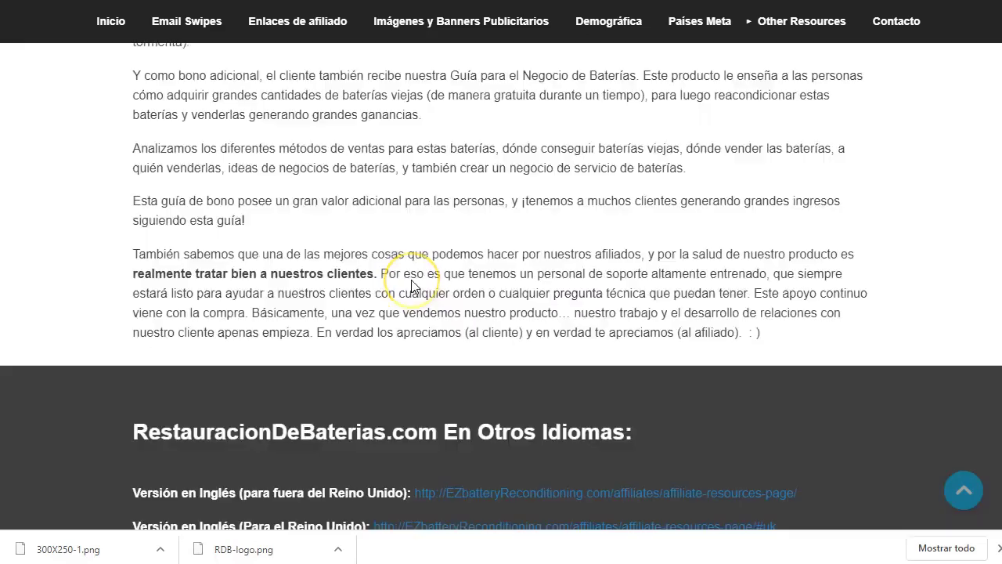
scroll(415, 285, up, 12)
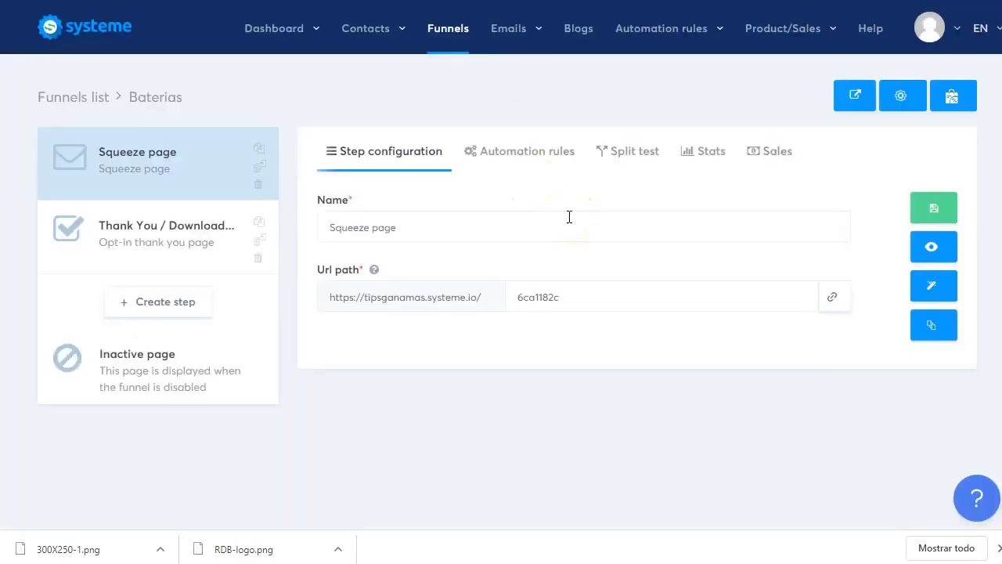
- Close the browser's downloads bar and scroll up through the Baterias squeeze page settings
click(996, 546)
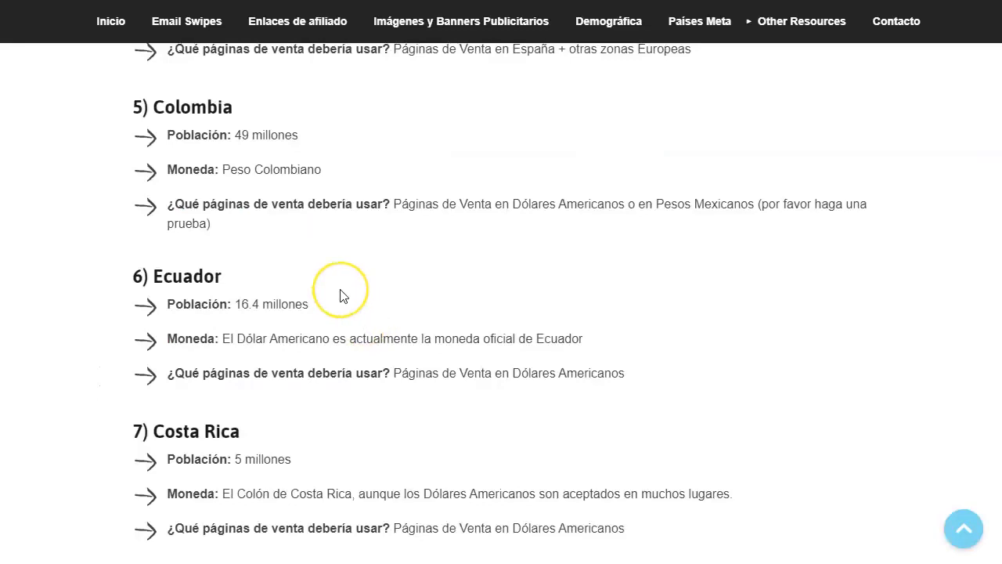
scroll(335, 302, up, 10)
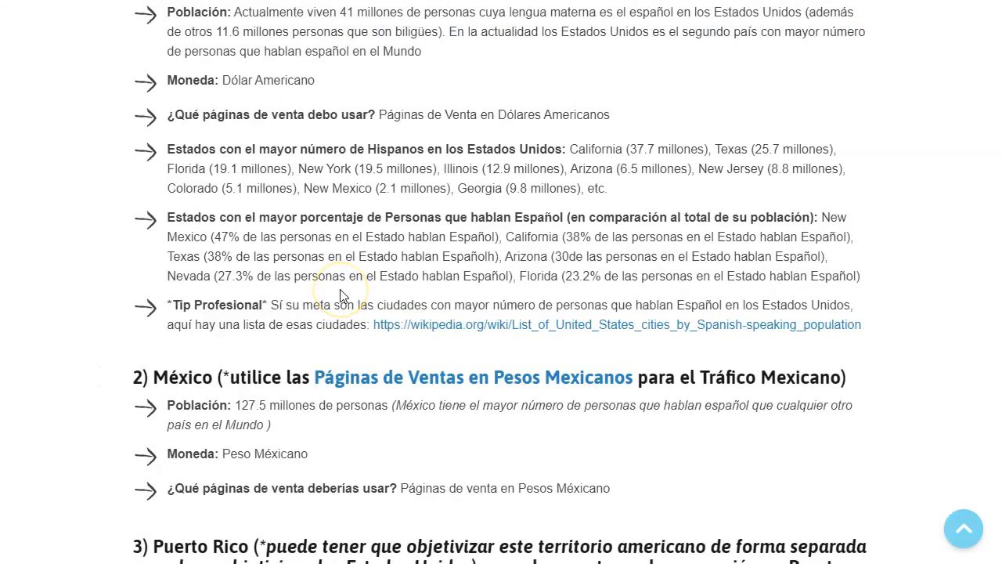
scroll(341, 296, up, 10)
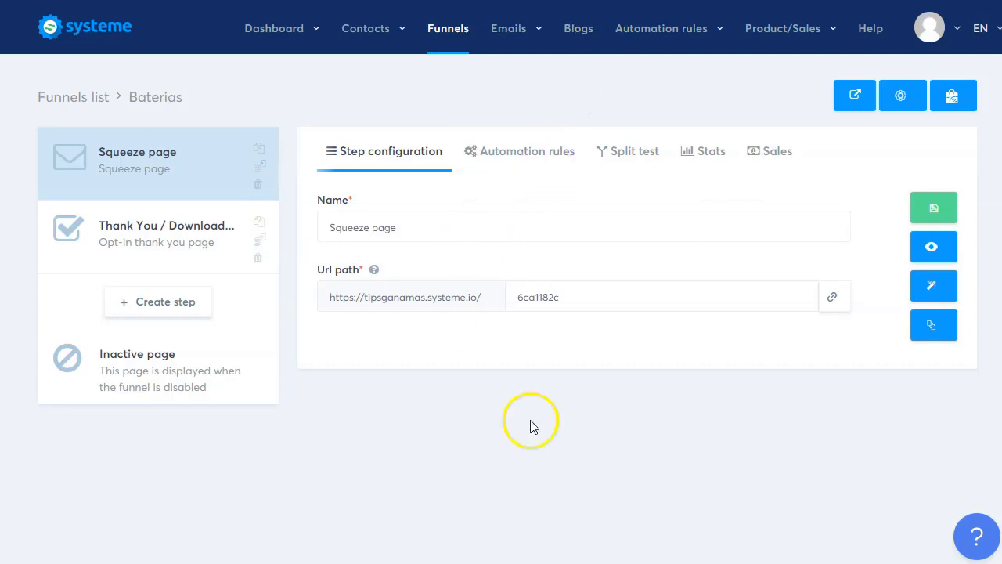
- Check the newest baterias contact in Contacts, then open the baterias email campaign
mouse_move(369, 36)
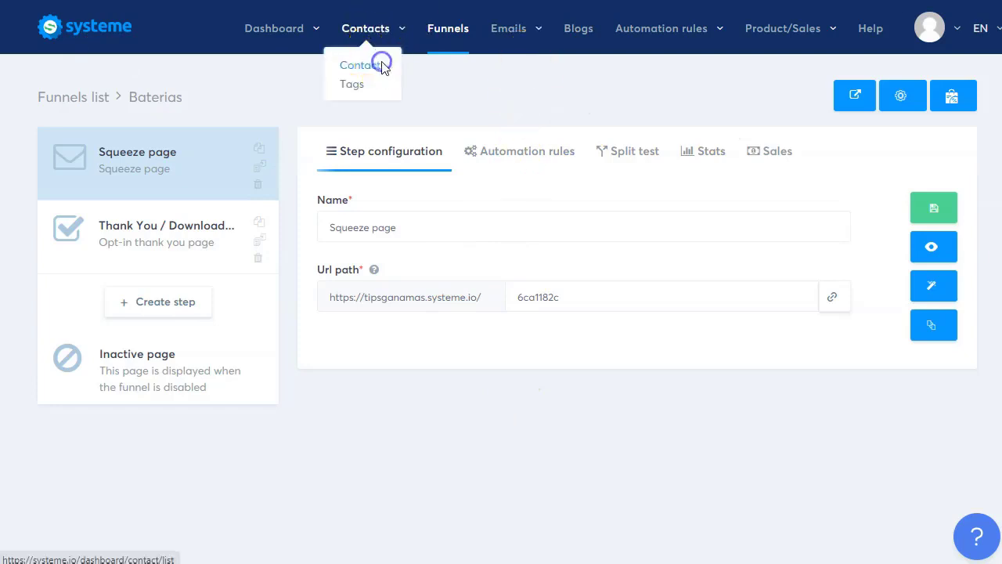
click(380, 63)
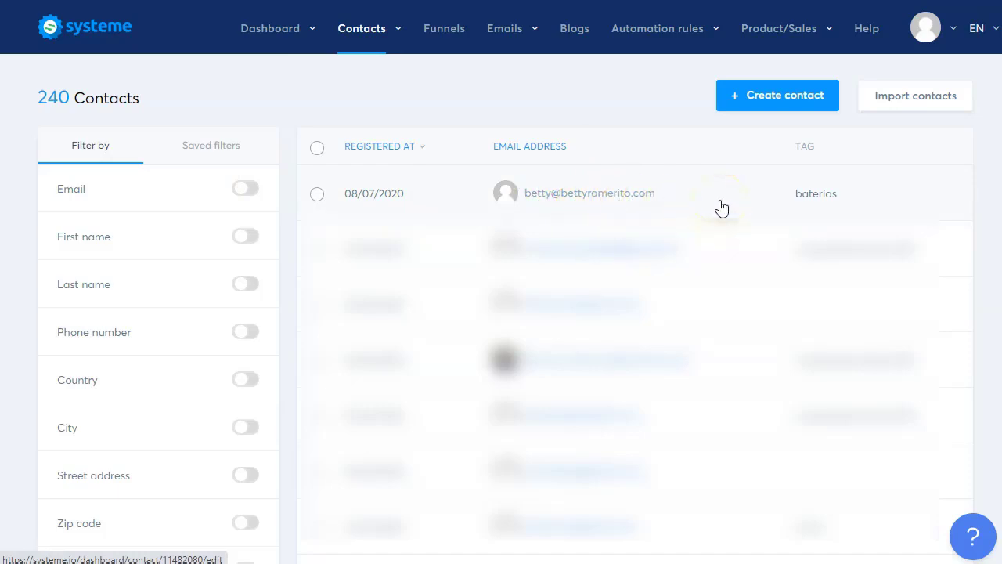
mouse_move(504, 32)
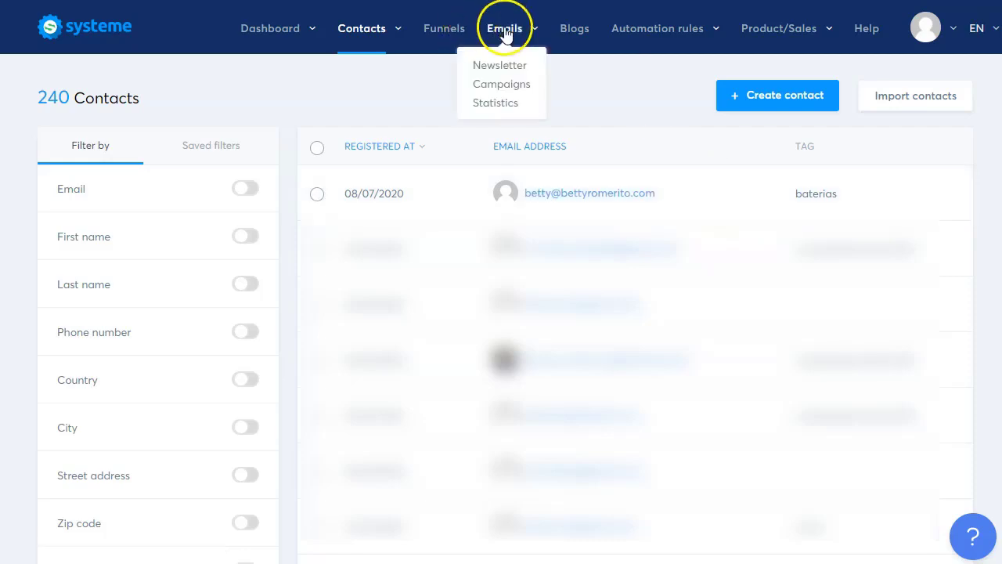
click(506, 85)
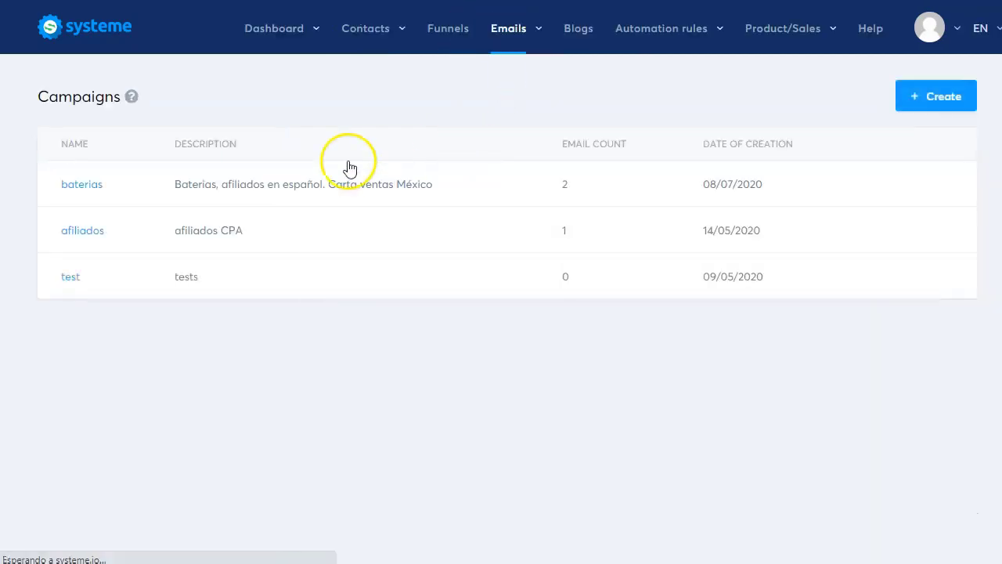
click(89, 188)
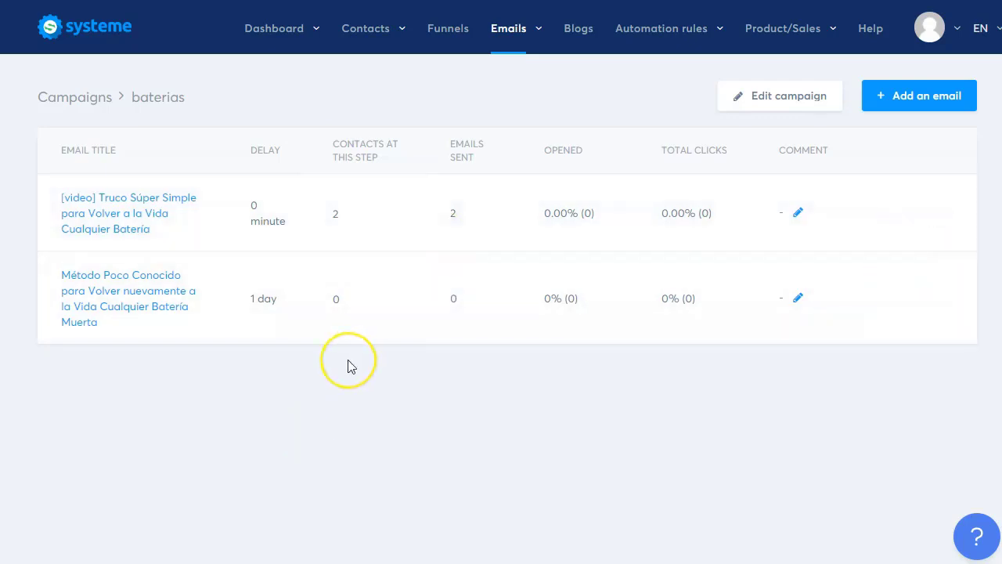
- On the main dashboard, highlight the newest contact's date and time in Live updates, then go to Funnels
mouse_move(277, 35)
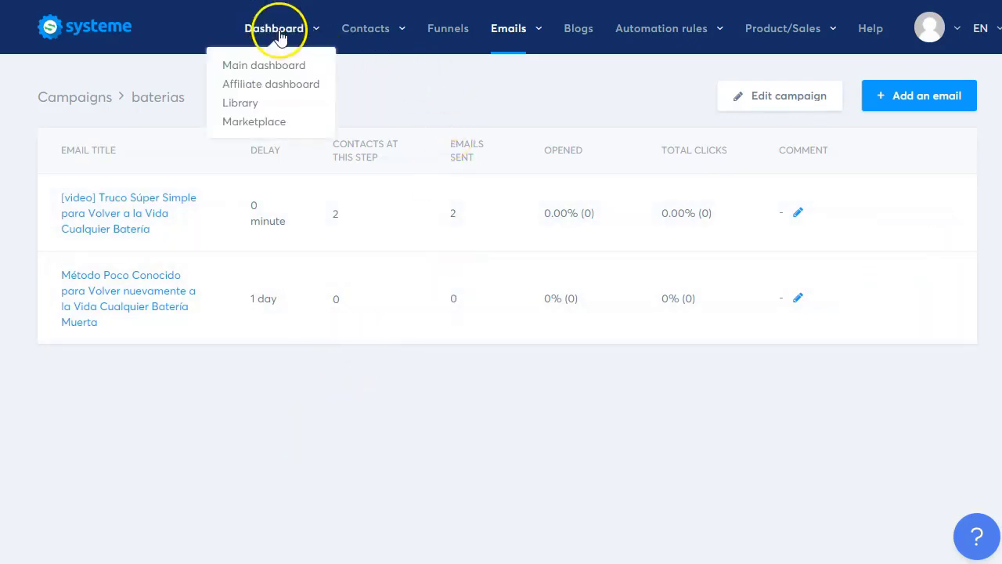
click(280, 63)
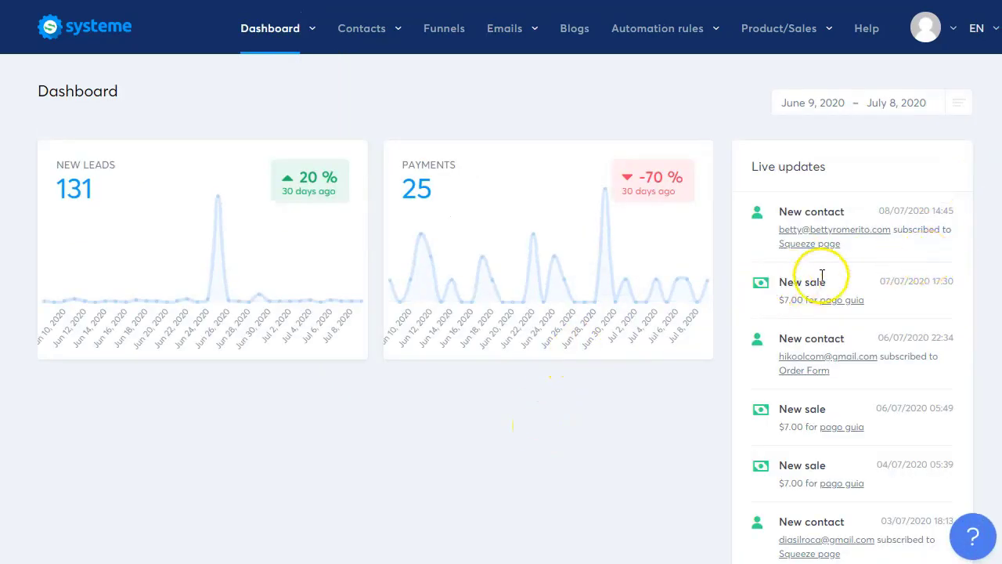
mouse_move(280, 31)
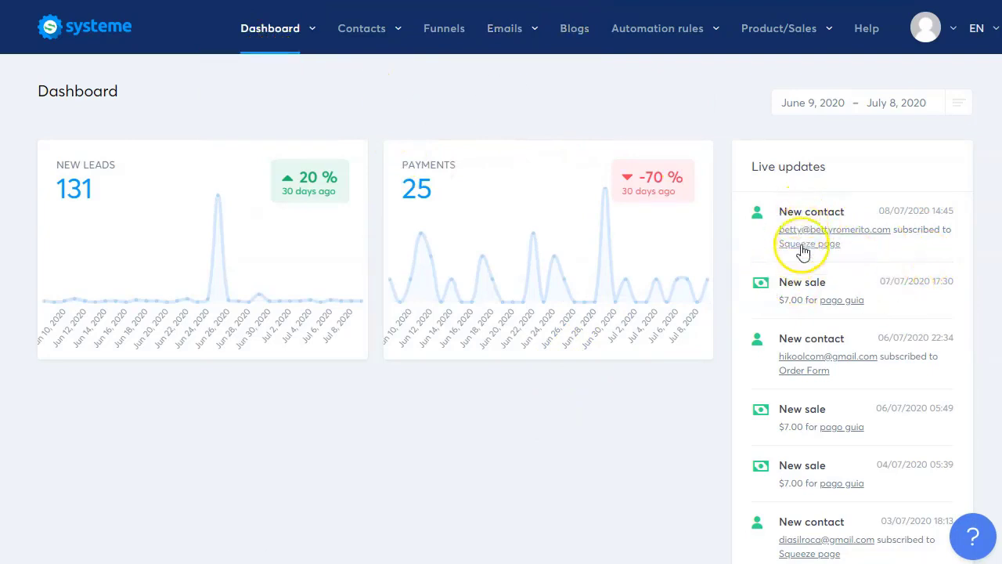
click(879, 213)
drag(879, 213, 952, 206)
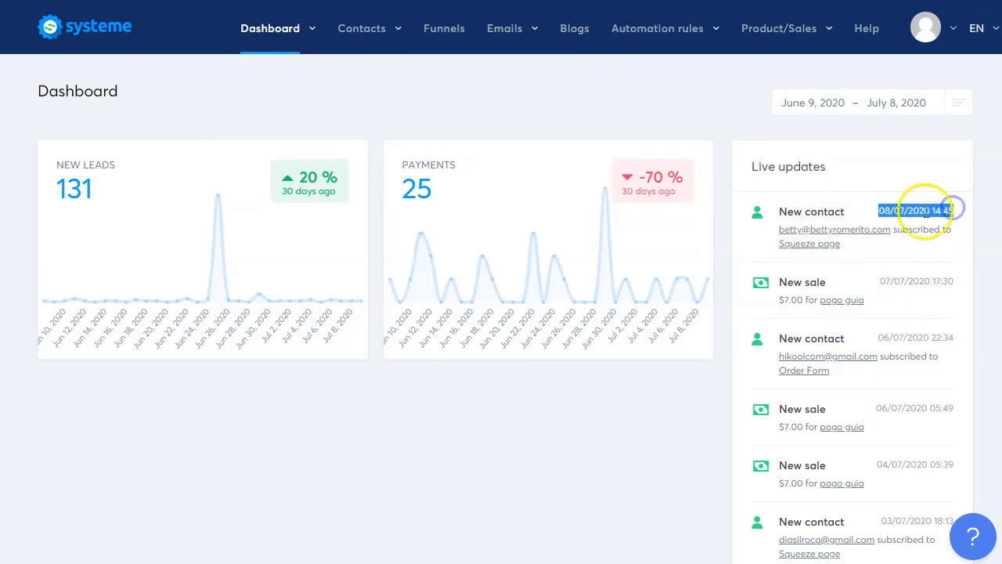
click(925, 209)
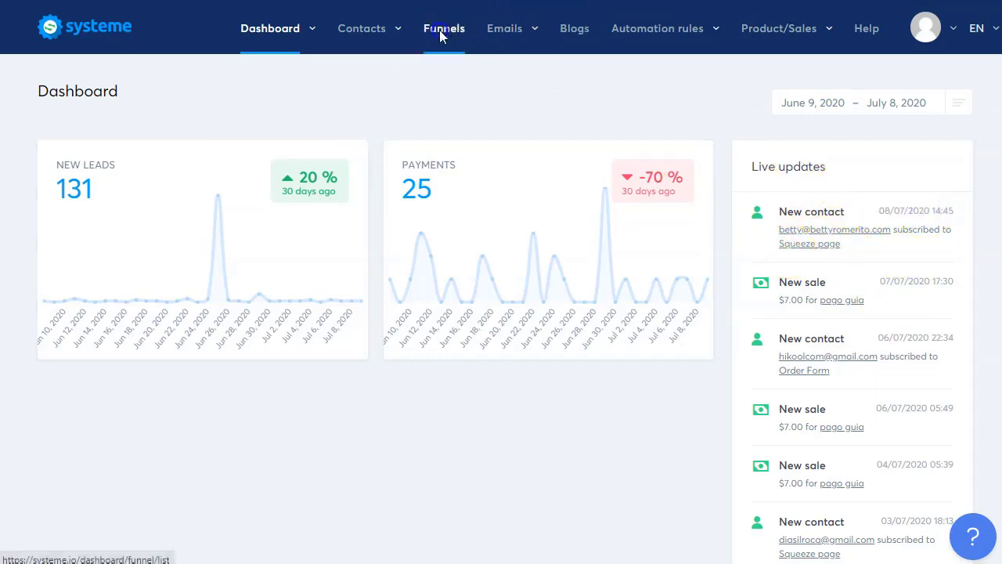
click(441, 29)
mouse_move(352, 224)
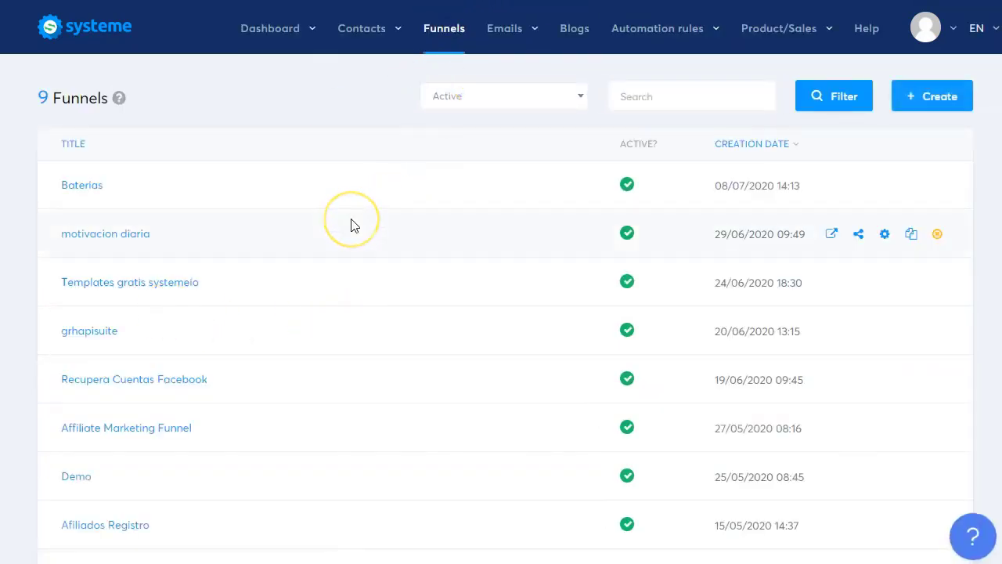